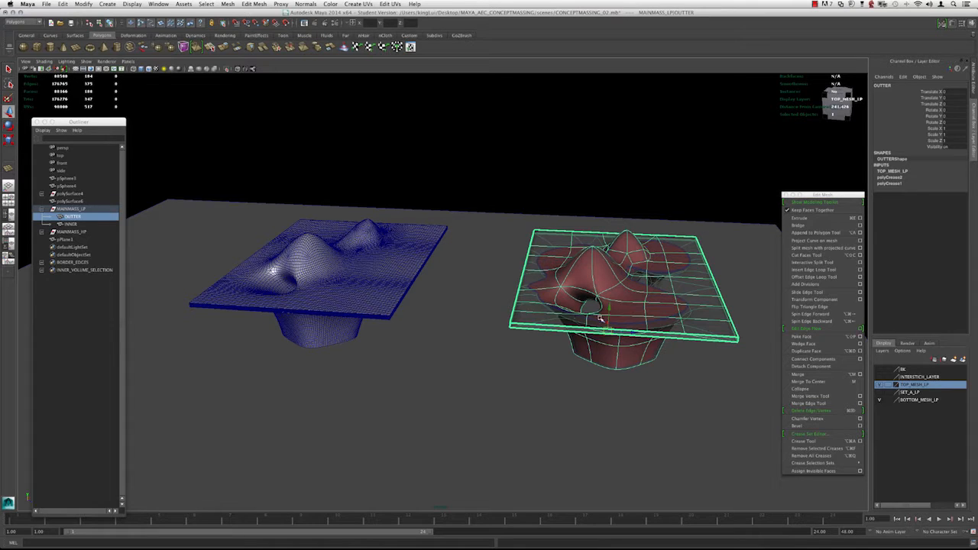
# - Examine the dense high-poly mesh and the red low-poly mass from above and at an angle
pyautogui.keyDown('alt'); pyautogui.moveTo(546, 245); pyautogui.dragTo(246, 325); pyautogui.keyUp('alt')
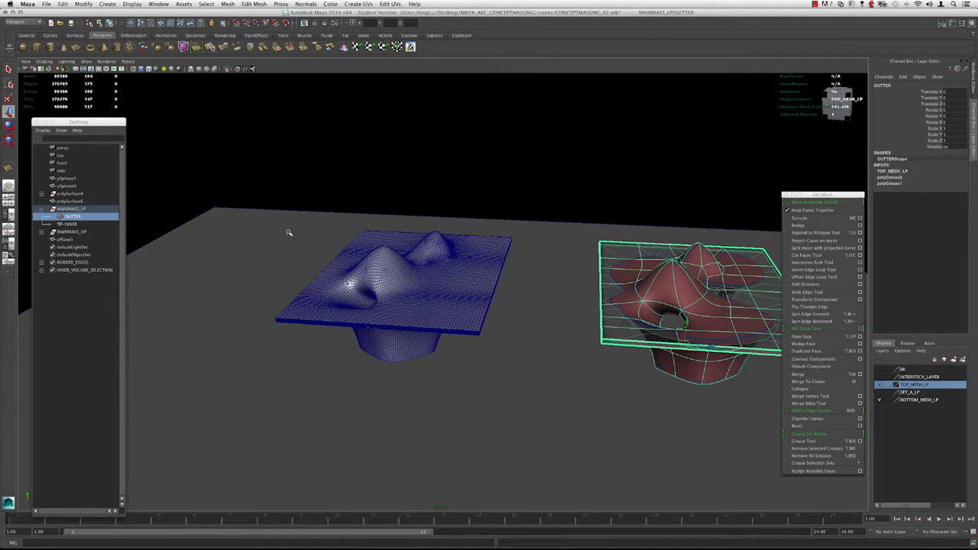
pyautogui.keyDown('alt'); pyautogui.moveTo(424, 288); pyautogui.dragTo(398, 293); pyautogui.keyUp('alt')
pyautogui.scroll(5, 405, 298)
pyautogui.keyDown('alt'); pyautogui.moveTo(448, 321); pyautogui.dragTo(252, 272, button='right'); pyautogui.keyUp('alt')
pyautogui.keyDown('alt'); pyautogui.moveTo(395, 292); pyautogui.dragTo(500, 366, button='right'); pyautogui.keyUp('alt')
pyautogui.keyDown('alt'); pyautogui.moveTo(500, 367); pyautogui.dragTo(500, 440); pyautogui.keyUp('alt')
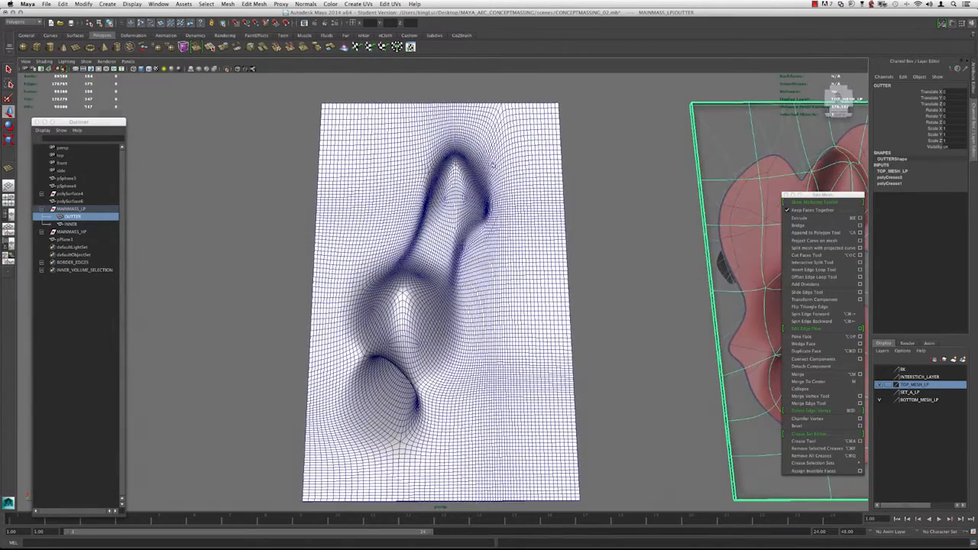
pyautogui.keyDown('alt'); pyautogui.moveTo(447, 304); pyautogui.dragTo(430, 295, button='right'); pyautogui.keyUp('alt')
pyautogui.keyDown('alt'); pyautogui.moveTo(430, 295); pyautogui.dragTo(426, 257); pyautogui.keyUp('alt')
pyautogui.keyDown('alt'); pyautogui.moveTo(410, 252); pyautogui.dragTo(373, 247, button='middle'); pyautogui.keyUp('alt')
pyautogui.keyDown('alt'); pyautogui.moveTo(381, 298); pyautogui.dragTo(429, 313); pyautogui.keyUp('alt')
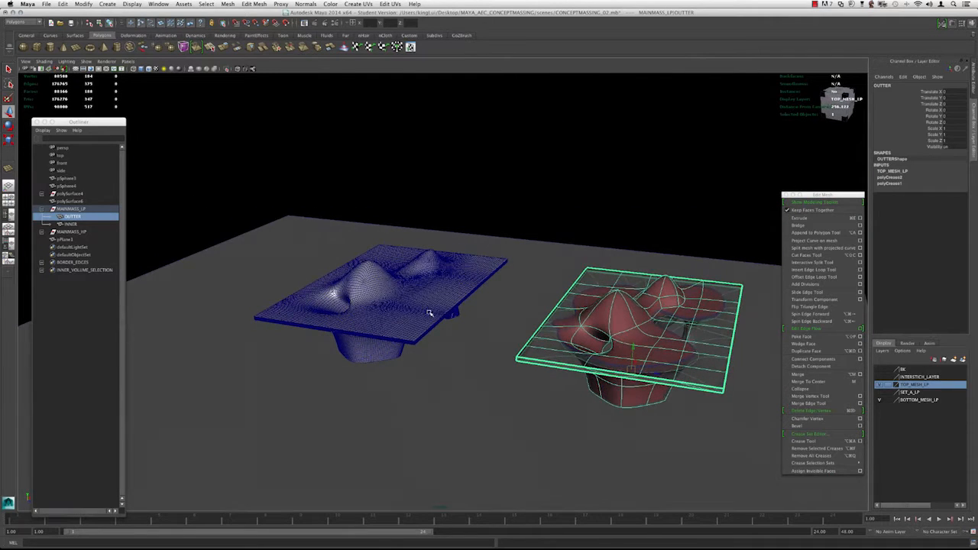
pyautogui.keyDown('alt'); pyautogui.moveTo(427, 317); pyautogui.dragTo(489, 323); pyautogui.keyUp('alt')
pyautogui.keyDown('alt'); pyautogui.moveTo(460, 287); pyautogui.dragTo(471, 310); pyautogui.keyUp('alt')
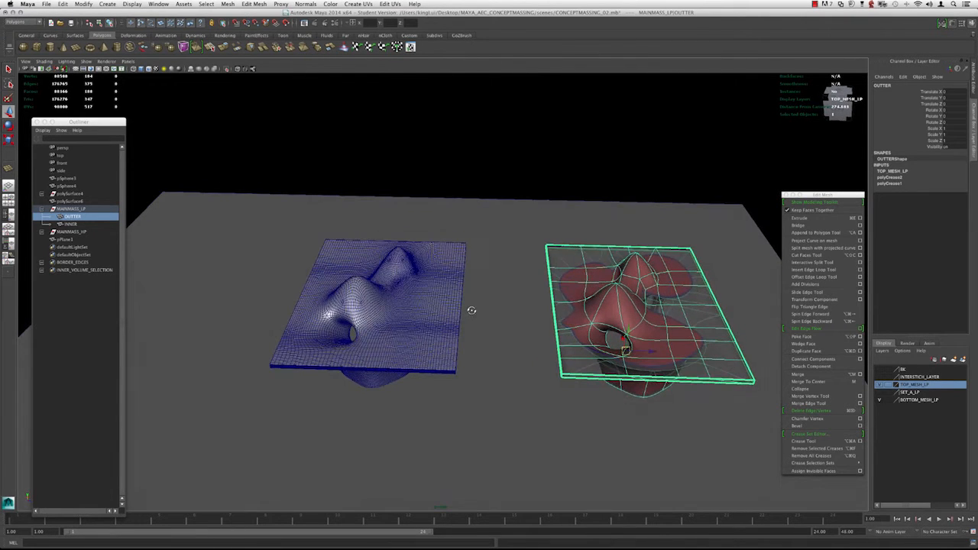
# - Try to duplicate only the OUTTER mesh of the low-poly mass, and undo the copy
pyautogui.click(434, 292)
pyautogui.moveTo(402, 345); pyautogui.dragTo(431, 345)
pyautogui.press('super+z')
pyautogui.click(458, 98)
pyautogui.keyDown('alt'); pyautogui.moveTo(618, 277); pyautogui.dragTo(548, 255, button='middle'); pyautogui.keyUp('alt')
pyautogui.click(539, 271)
pyautogui.press('super+d')
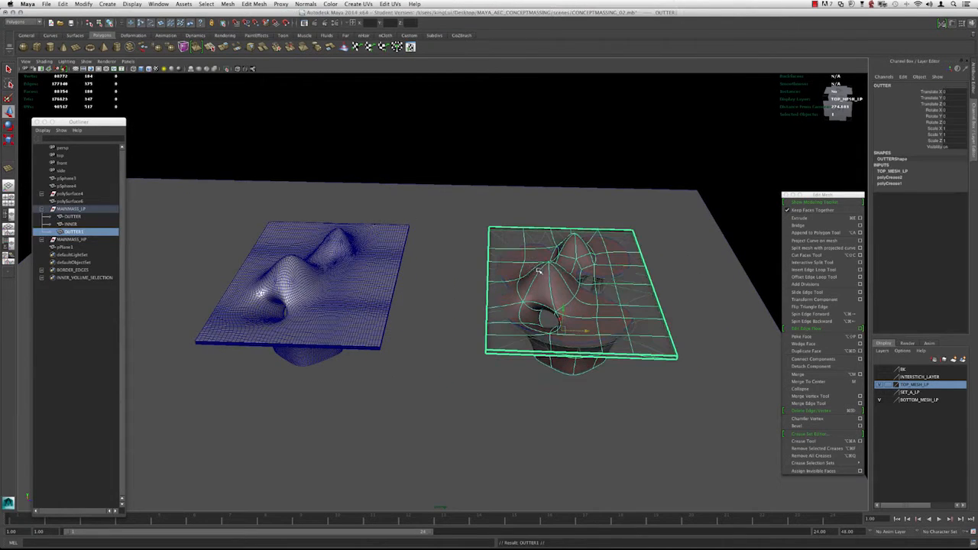
pyautogui.press('super+z')
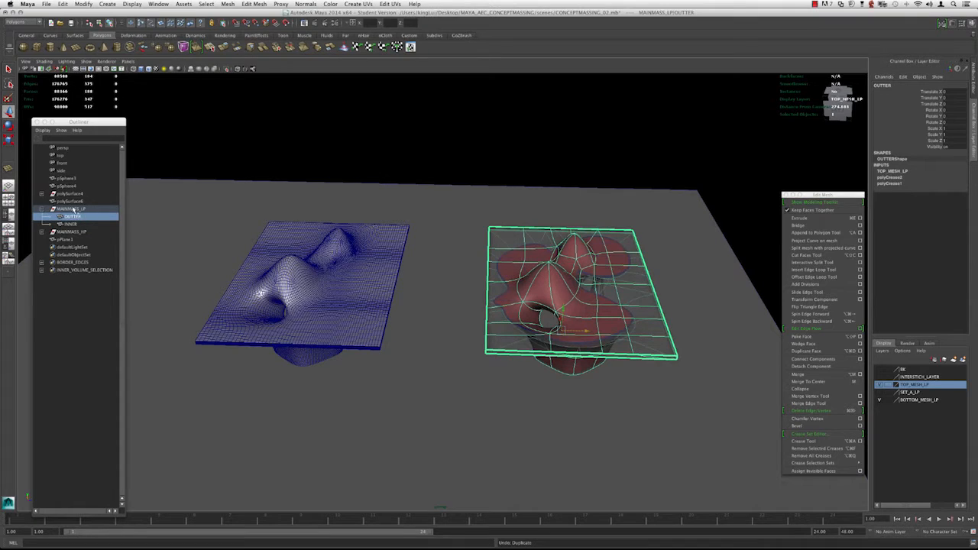
# - Duplicate the whole MAINMASS_LP group and move the copy along Z to the other side of the high-poly mesh
pyautogui.click(73, 209)
pyautogui.scroll(-3, 454, 278)
pyautogui.keyDown('alt'); pyautogui.moveTo(454, 277); pyautogui.dragTo(514, 279, button='middle'); pyautogui.keyUp('alt')
pyautogui.press('super+d')
pyautogui.moveTo(612, 284); pyautogui.dragTo(277, 282)
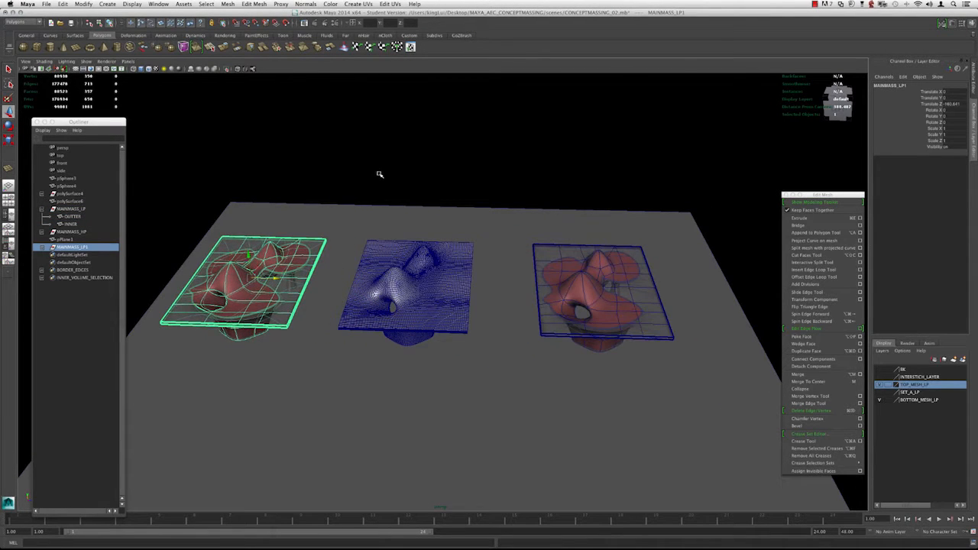
# - Try to scale the ground plane beneath the three models
pyautogui.click(279, 216)
pyautogui.keyDown('alt'); pyautogui.moveTo(279, 216); pyautogui.dragTo(408, 255, button='middle'); pyautogui.keyUp('alt')
pyautogui.press('e')
pyautogui.press('r')
pyautogui.scroll(-3, 594, 360)
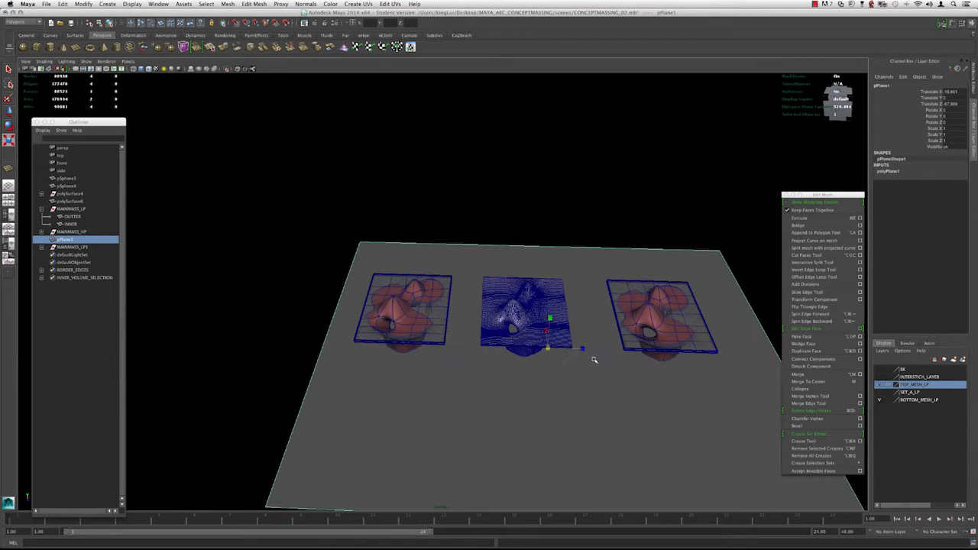
pyautogui.keyDown('alt'); pyautogui.moveTo(583, 350); pyautogui.dragTo(773, 345); pyautogui.keyUp('alt')
pyautogui.keyDown('alt'); pyautogui.moveTo(622, 360); pyautogui.dragTo(406, 303); pyautogui.keyUp('alt')
# - Delete the ground plane beneath the models
pyautogui.click(408, 304)
pyautogui.press('f')
pyautogui.keyDown('alt'); pyautogui.moveTo(416, 254); pyautogui.dragTo(405, 252, button='right'); pyautogui.keyUp('alt')
pyautogui.moveTo(405, 251)
pyautogui.keyDown('alt'); pyautogui.mouseDown()
pyautogui.moveTo(405, 237)
pyautogui.moveTo(404, 265)
pyautogui.mouseUp(); pyautogui.keyUp('alt')
pyautogui.click(413, 232)
pyautogui.press('Delete')
# - Select the OUTTER mesh of the duplicated group and turn off its smooth preview to show the low-poly cage
pyautogui.click(405, 265)
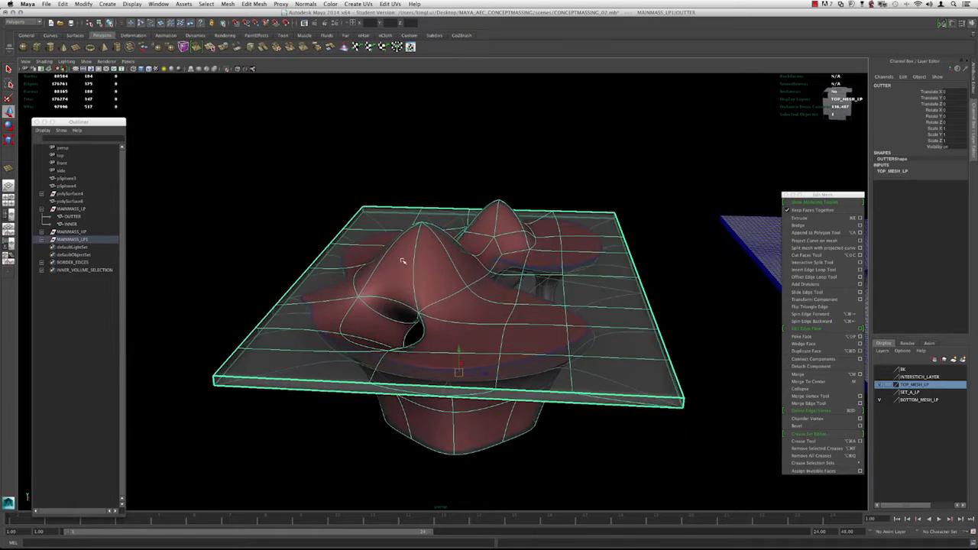
pyautogui.keyDown('alt'); pyautogui.moveTo(404, 266); pyautogui.dragTo(436, 238, button='middle'); pyautogui.keyUp('alt')
pyautogui.keyDown('alt'); pyautogui.moveTo(436, 237); pyautogui.dragTo(437, 236, button='right'); pyautogui.keyUp('alt')
pyautogui.keyDown('alt'); pyautogui.moveTo(436, 236); pyautogui.dragTo(428, 230); pyautogui.keyUp('alt')
pyautogui.press('1')
pyautogui.keyDown('alt'); pyautogui.moveTo(428, 229); pyautogui.dragTo(428, 248, button='right'); pyautogui.keyUp('alt')
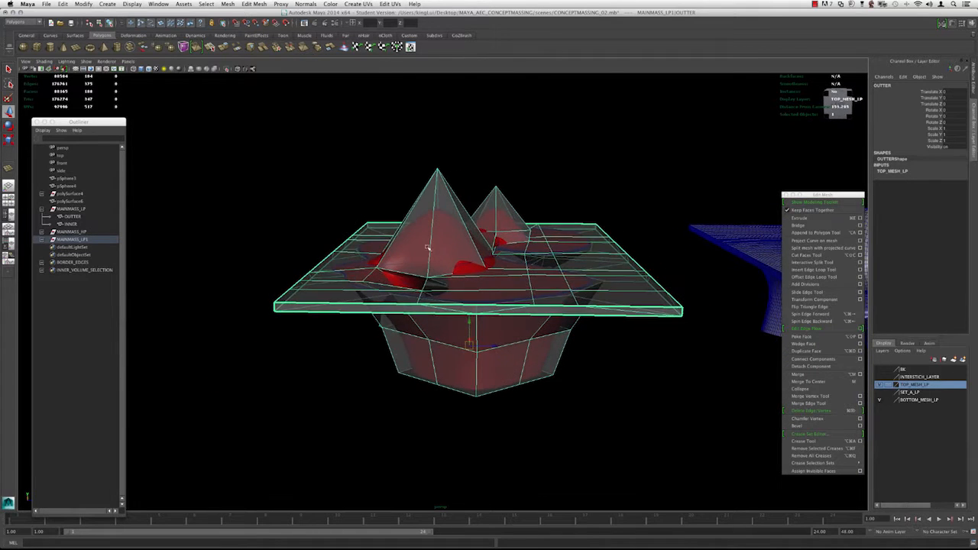
# - Try moving the duplicated outer mesh along Z away from the red inner volume, and undo the move
pyautogui.keyDown('alt'); pyautogui.moveTo(617, 231); pyautogui.dragTo(263, 313); pyautogui.keyUp('alt')
pyautogui.press('z')
pyautogui.keyDown('alt'); pyautogui.moveTo(393, 279); pyautogui.dragTo(497, 291); pyautogui.keyUp('alt')
pyautogui.moveTo(541, 324); pyautogui.dragTo(252, 293)
pyautogui.keyDown('alt'); pyautogui.moveTo(583, 258); pyautogui.dragTo(450, 261); pyautogui.keyUp('alt')
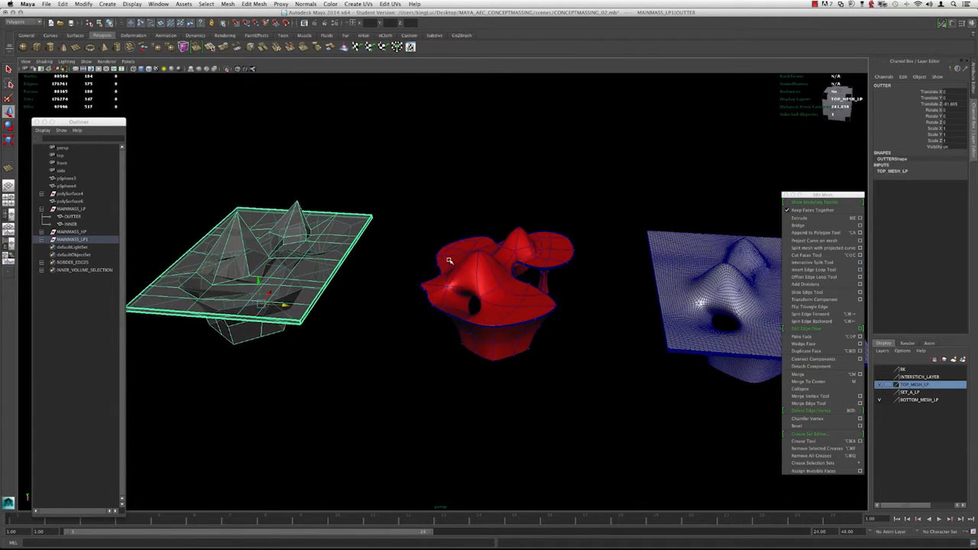
pyautogui.press('z')
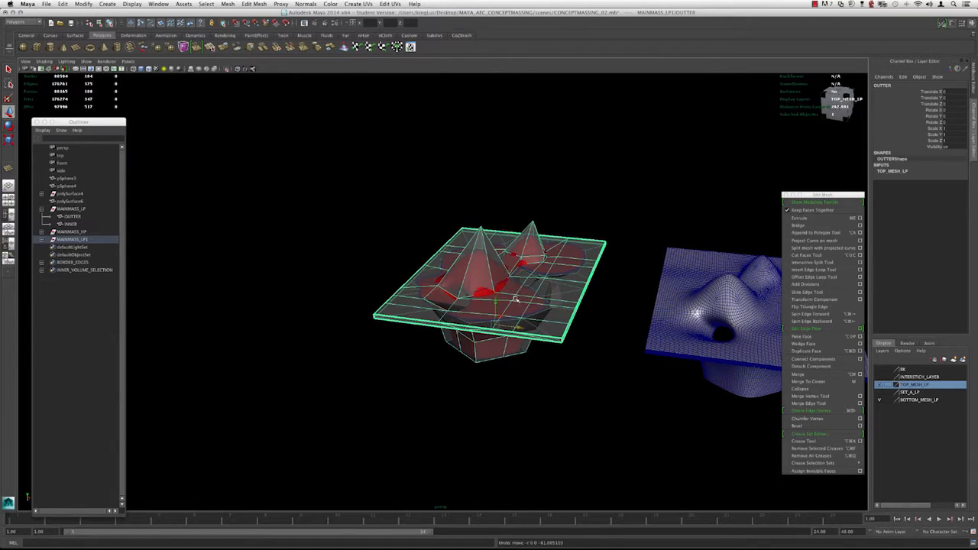
# - Move the duplicated outer mesh clear of the red inner volume by setting its Translate Z to -100
pyautogui.keyDown('alt'); pyautogui.moveTo(497, 324); pyautogui.dragTo(512, 334); pyautogui.keyUp('alt')
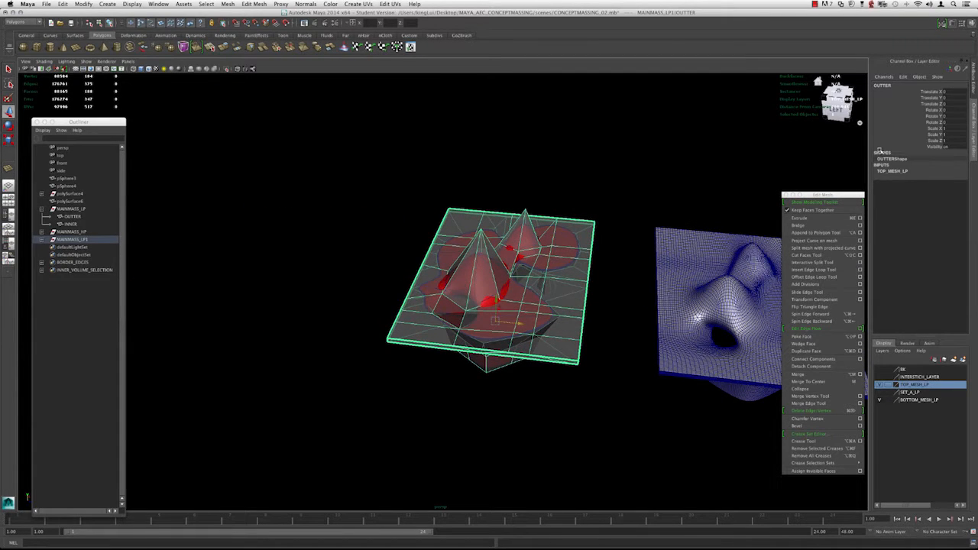
pyautogui.click(97, 4)
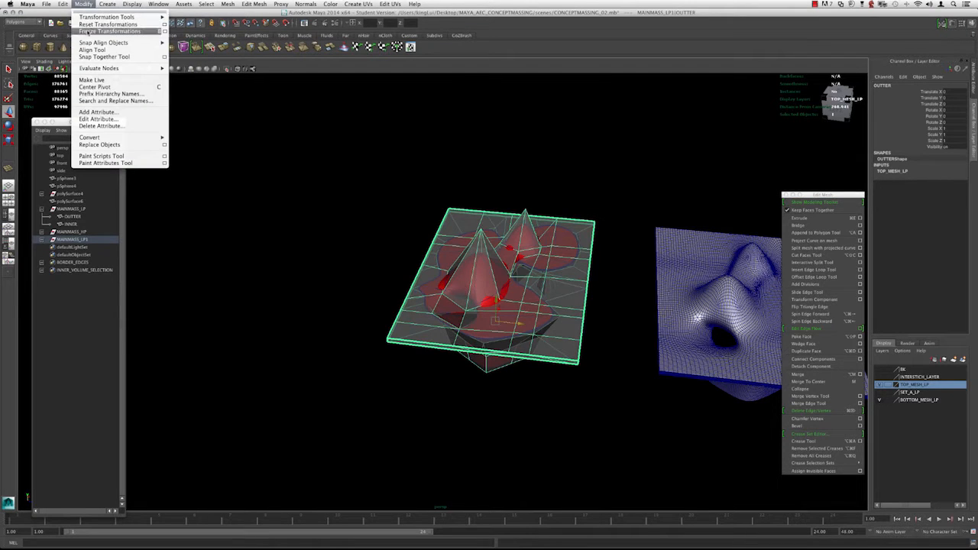
pyautogui.click(343, 142)
pyautogui.moveTo(519, 323); pyautogui.dragTo(277, 271, button='middle')
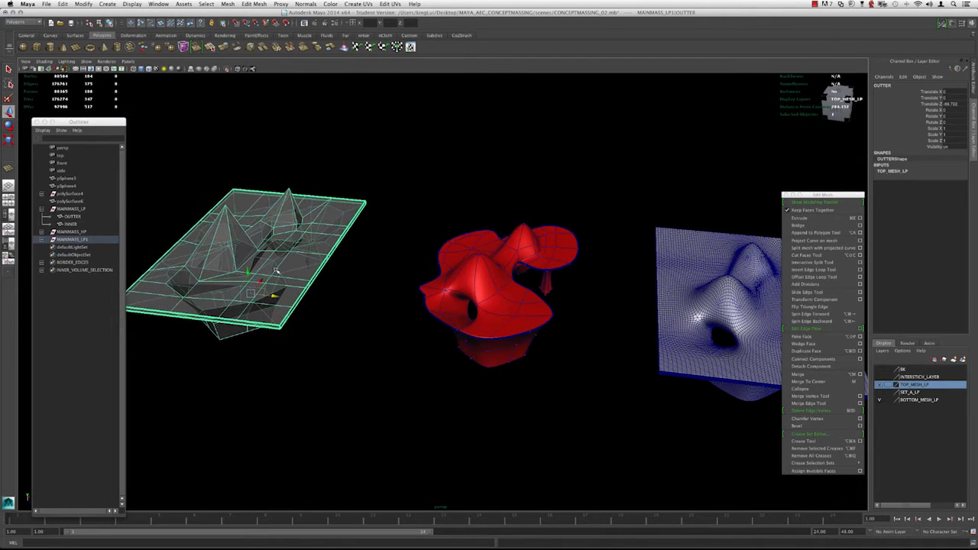
pyautogui.click(956, 104)
pyautogui.write('-100')
pyautogui.press('Return')
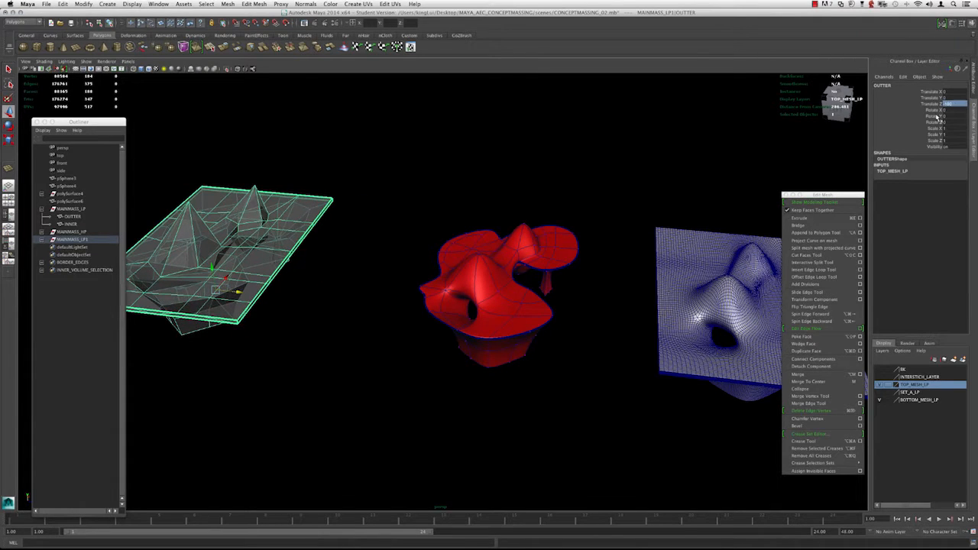
# - Switch the separated outer mesh to face selection mode
pyautogui.click(448, 281)
pyautogui.keyDown('alt'); pyautogui.moveTo(448, 281); pyautogui.dragTo(550, 311); pyautogui.keyUp('alt')
pyautogui.keyDown('alt'); pyautogui.moveTo(435, 300); pyautogui.dragTo(470, 338, button='right'); pyautogui.keyUp('alt')
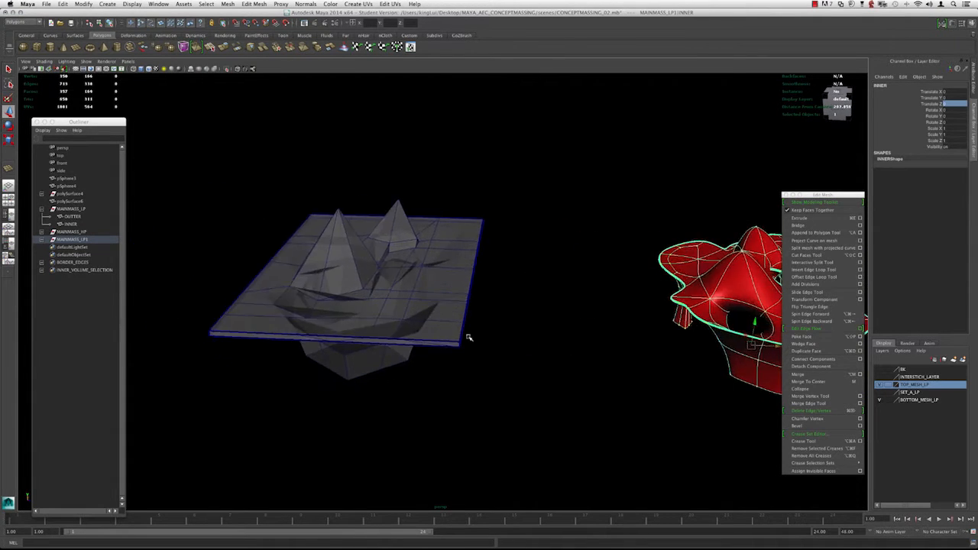
pyautogui.keyDown('alt'); pyautogui.moveTo(469, 338); pyautogui.dragTo(463, 398); pyautogui.keyUp('alt')
pyautogui.click(391, 280)
pyautogui.keyDown('alt'); pyautogui.moveTo(406, 286); pyautogui.dragTo(497, 333); pyautogui.keyUp('alt')
pyautogui.rightClick(516, 339)
pyautogui.click(519, 350)
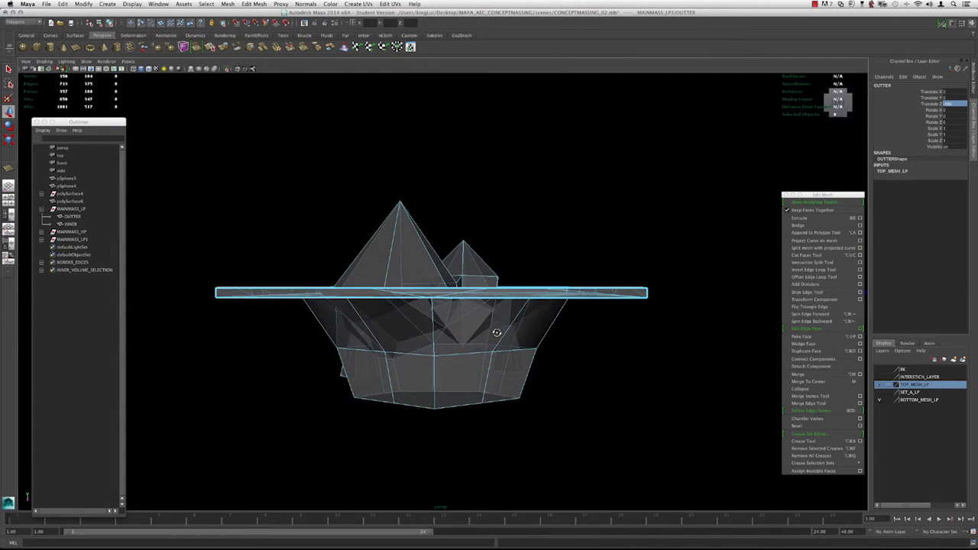
pyautogui.click(497, 333)
# - Switch to the left view and select the peak faces above the slab of the separated outer mesh
pyautogui.press('space')
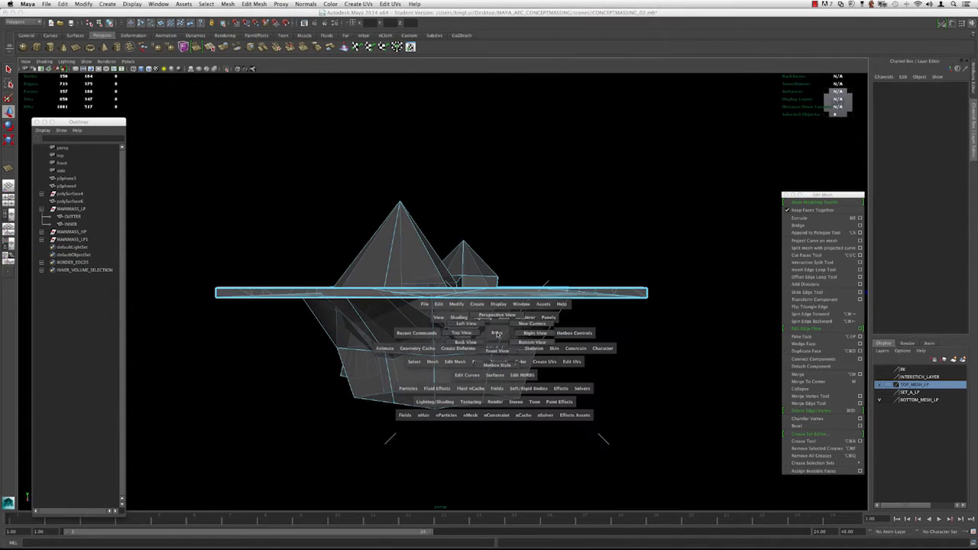
pyautogui.moveTo(468, 330); pyautogui.dragTo(467, 324)
pyautogui.scroll(-10, 467, 326)
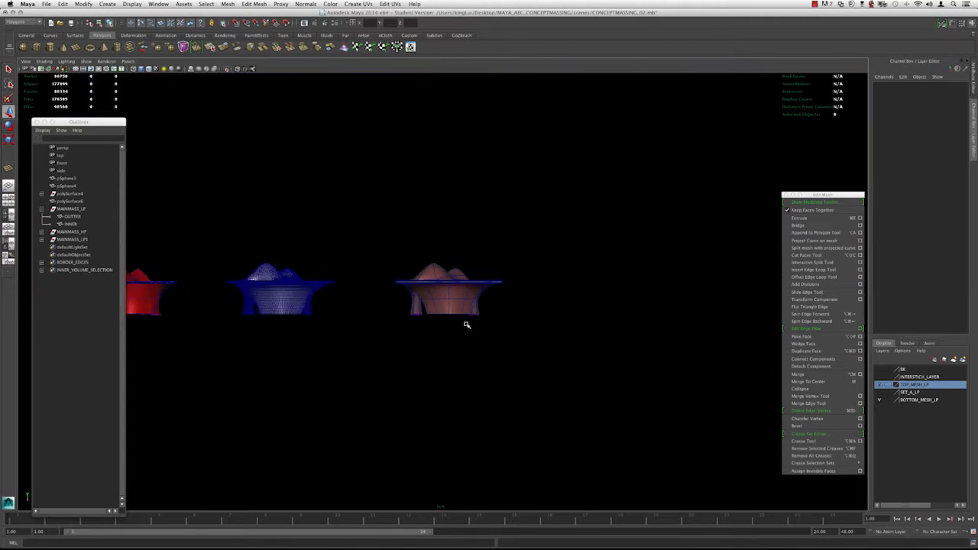
pyautogui.keyDown('alt'); pyautogui.moveTo(354, 312); pyautogui.dragTo(617, 318, button='middle'); pyautogui.keyUp('alt')
pyautogui.keyDown('alt'); pyautogui.moveTo(229, 288); pyautogui.dragTo(257, 295, button='right'); pyautogui.keyUp('alt')
pyautogui.keyDown('alt'); pyautogui.moveTo(257, 295); pyautogui.dragTo(423, 306, button='middle'); pyautogui.keyUp('alt')
pyautogui.keyDown('alt'); pyautogui.moveTo(424, 305); pyautogui.dragTo(509, 314, button='right'); pyautogui.keyUp('alt')
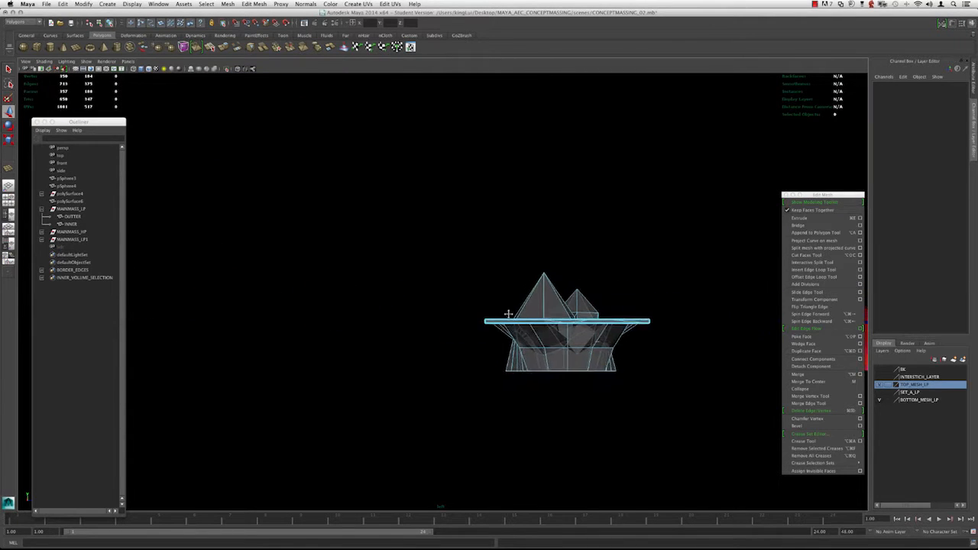
pyautogui.keyDown('alt'); pyautogui.moveTo(509, 314); pyautogui.dragTo(352, 289, button='middle'); pyautogui.keyUp('alt')
pyautogui.keyDown('alt'); pyautogui.moveTo(351, 289); pyautogui.dragTo(521, 345, button='right'); pyautogui.keyUp('alt')
pyautogui.keyDown('alt'); pyautogui.moveTo(521, 345); pyautogui.dragTo(589, 361, button='middle'); pyautogui.keyUp('alt')
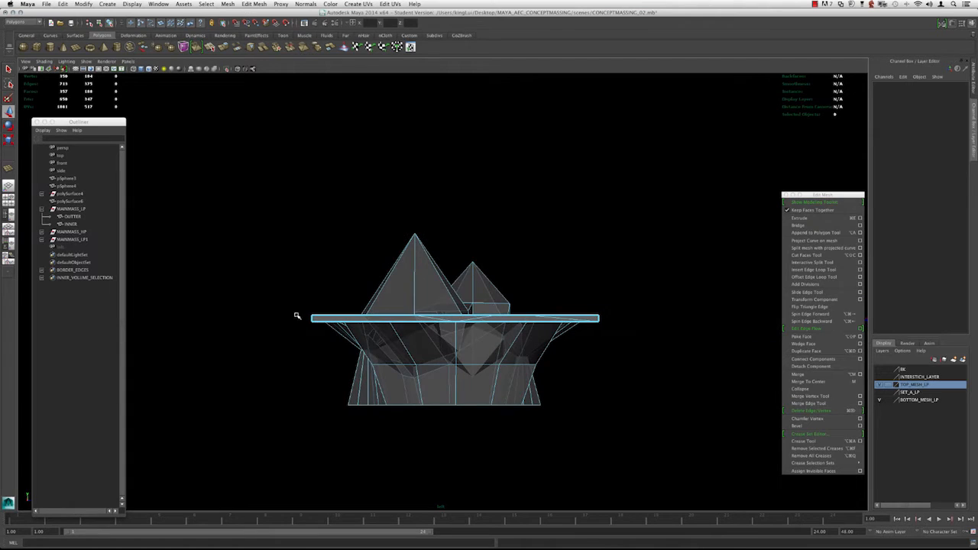
pyautogui.moveTo(415, 341); pyautogui.dragTo(419, 340, button='right')
pyautogui.moveTo(372, 324); pyautogui.dragTo(282, 308)
# - Examine the selected peak faces in perspective from several angles alongside the other models
pyautogui.keyDown('alt'); pyautogui.moveTo(340, 318); pyautogui.dragTo(433, 305, button='right'); pyautogui.keyUp('alt')
pyautogui.keyDown('alt'); pyautogui.moveTo(432, 305); pyautogui.dragTo(406, 310); pyautogui.keyUp('alt')
pyautogui.keyDown('alt'); pyautogui.moveTo(406, 310); pyautogui.dragTo(190, 204, button='right'); pyautogui.keyUp('alt')
pyautogui.keyDown('alt'); pyautogui.moveTo(389, 200); pyautogui.dragTo(334, 188, button='right'); pyautogui.keyUp('alt')
pyautogui.keyDown('alt'); pyautogui.moveTo(334, 188); pyautogui.dragTo(270, 199); pyautogui.keyUp('alt')
pyautogui.keyDown('alt'); pyautogui.moveTo(271, 199); pyautogui.dragTo(294, 223, button='right'); pyautogui.keyUp('alt')
pyautogui.keyDown('alt'); pyautogui.moveTo(293, 223); pyautogui.dragTo(327, 246); pyautogui.keyUp('alt')
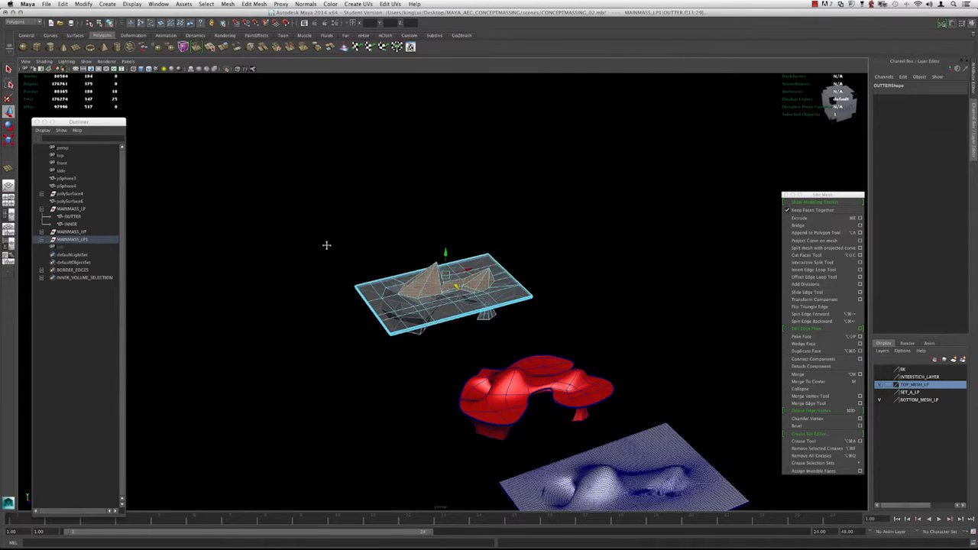
pyautogui.keyDown('alt'); pyautogui.moveTo(327, 246); pyautogui.dragTo(382, 244, button='middle'); pyautogui.keyUp('alt')
pyautogui.click(87, 62)
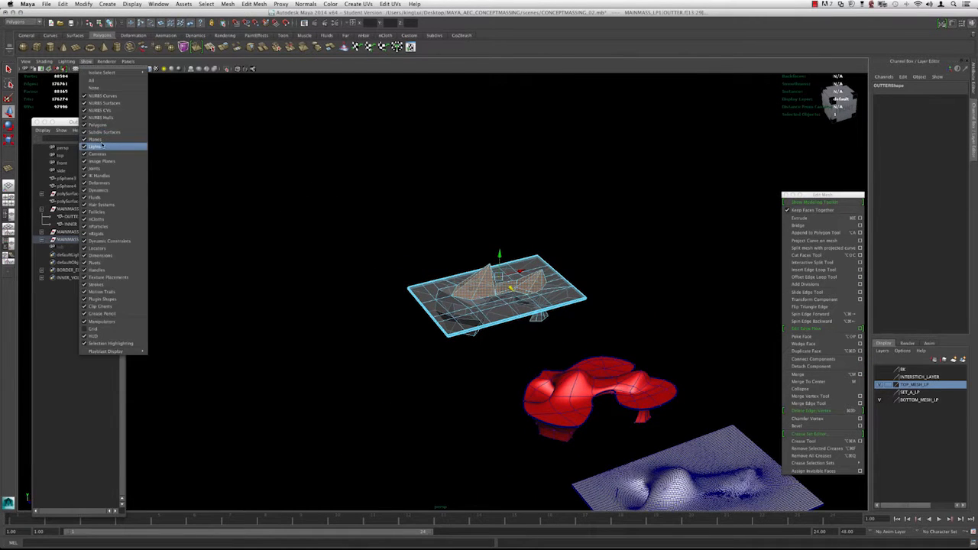
pyautogui.click(293, 162)
pyautogui.keyDown('alt'); pyautogui.moveTo(293, 162); pyautogui.dragTo(257, 147, button='right'); pyautogui.keyUp('alt')
pyautogui.keyDown('alt'); pyautogui.moveTo(257, 148); pyautogui.dragTo(288, 175); pyautogui.keyUp('alt')
pyautogui.keyDown('alt'); pyautogui.moveTo(287, 175); pyautogui.dragTo(329, 158, button='right'); pyautogui.keyUp('alt')
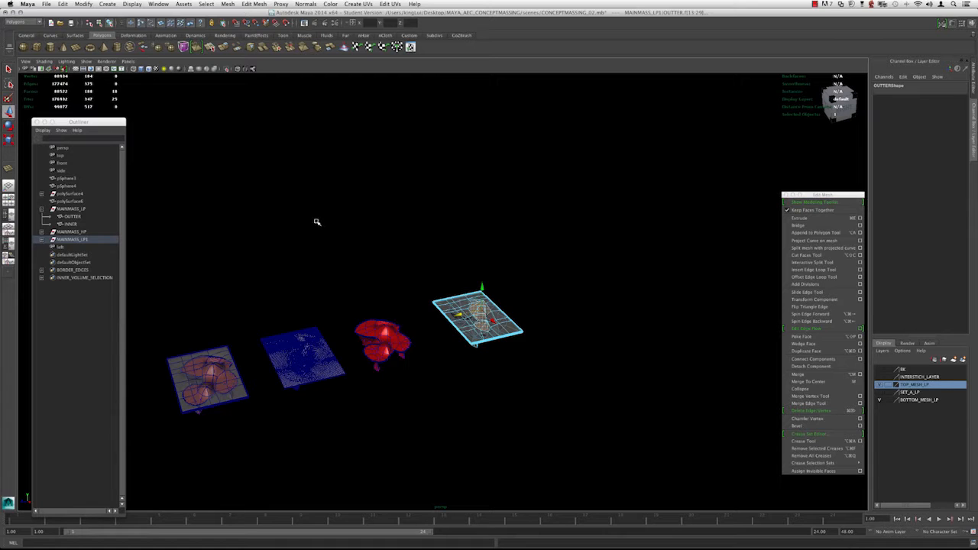
pyautogui.keyDown('alt'); pyautogui.moveTo(304, 228); pyautogui.dragTo(410, 282, button='right'); pyautogui.keyUp('alt')
pyautogui.keyDown('alt'); pyautogui.moveTo(410, 282); pyautogui.dragTo(578, 279); pyautogui.keyUp('alt')
pyautogui.keyDown('alt'); pyautogui.moveTo(373, 321); pyautogui.dragTo(417, 327, button='right'); pyautogui.keyUp('alt')
pyautogui.keyDown('alt'); pyautogui.moveTo(416, 327); pyautogui.dragTo(395, 304); pyautogui.keyUp('alt')
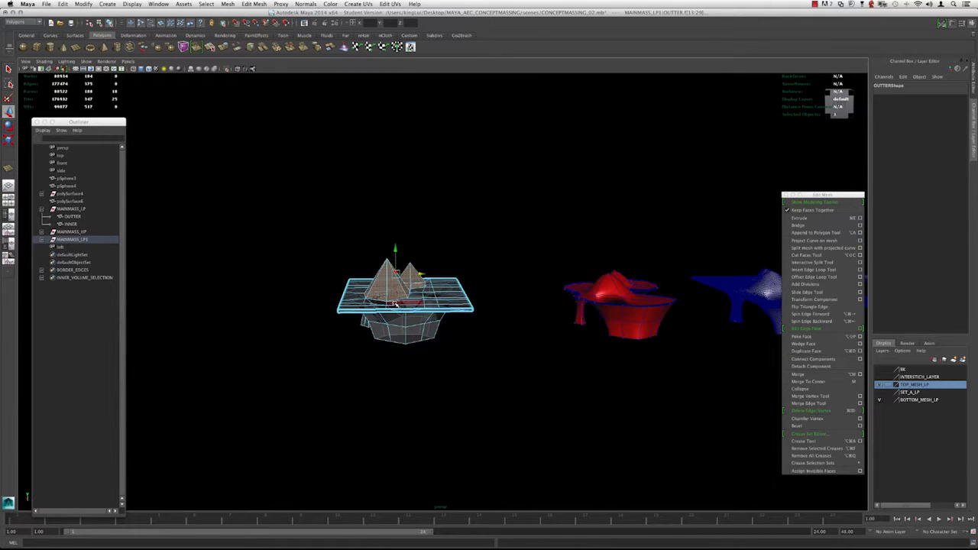
# - Return to the left view, display its camera's attributes and move the Edit Mesh window clear of them
pyautogui.press('space')
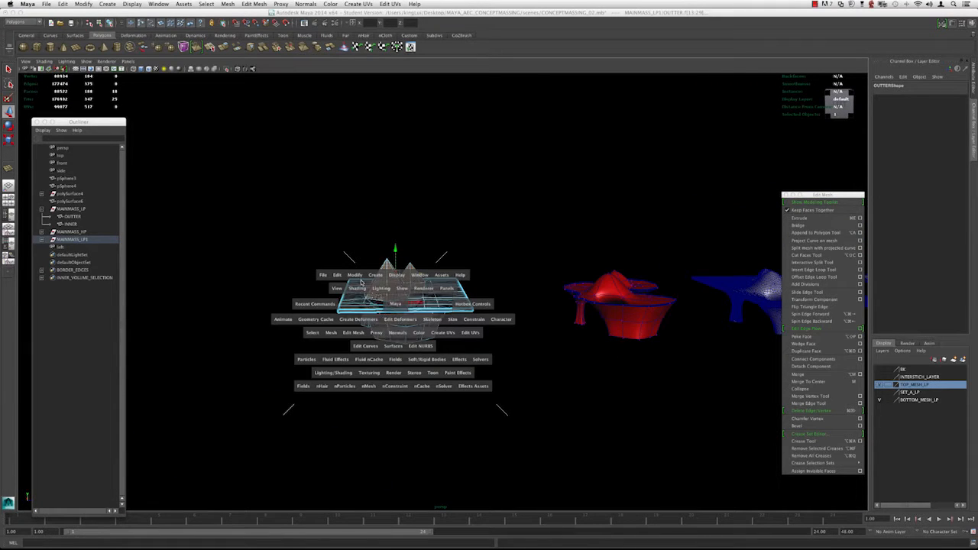
pyautogui.moveTo(395, 303); pyautogui.dragTo(363, 284)
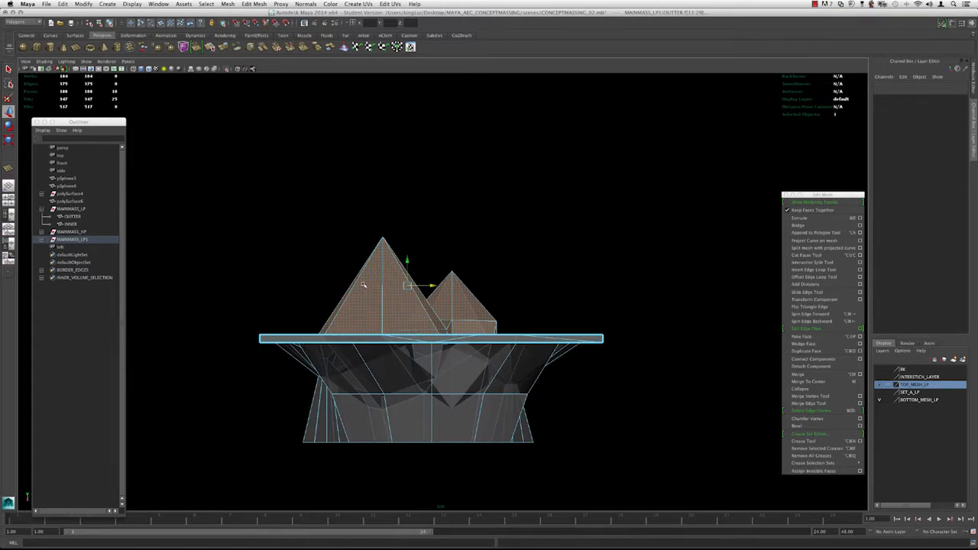
pyautogui.click(27, 69)
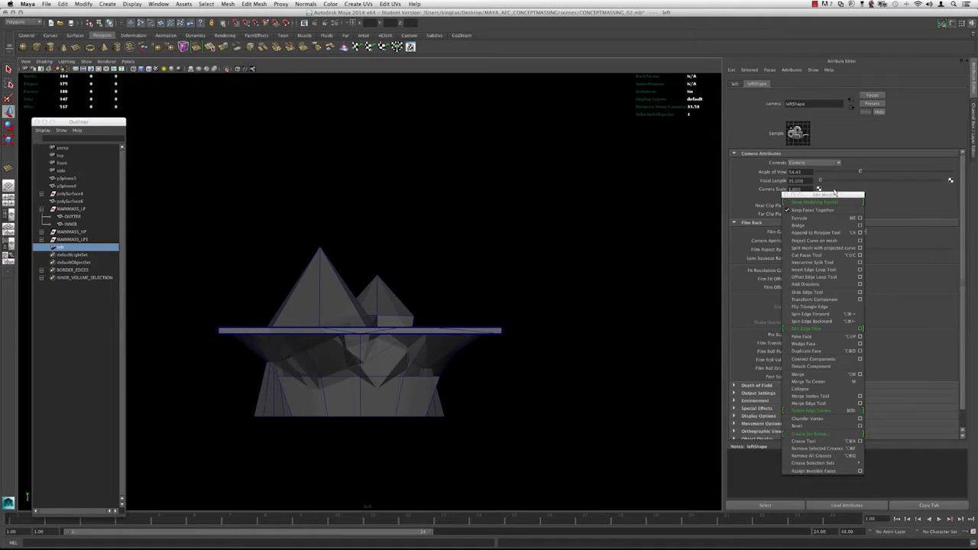
pyautogui.moveTo(827, 196); pyautogui.dragTo(708, 234)
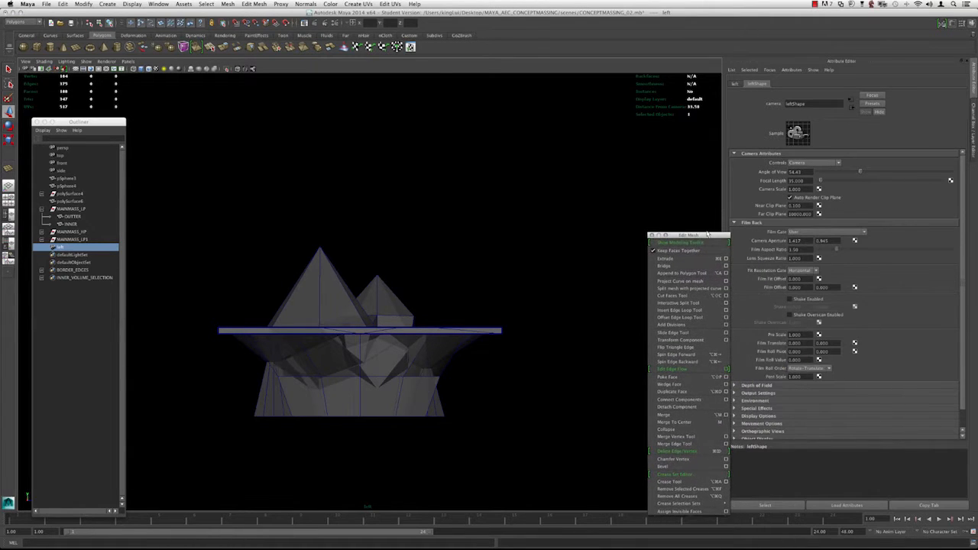
# - Reselect the outer mesh's faces and remove those below the slab from the selection, leaving the peak faces
pyautogui.click(342, 292)
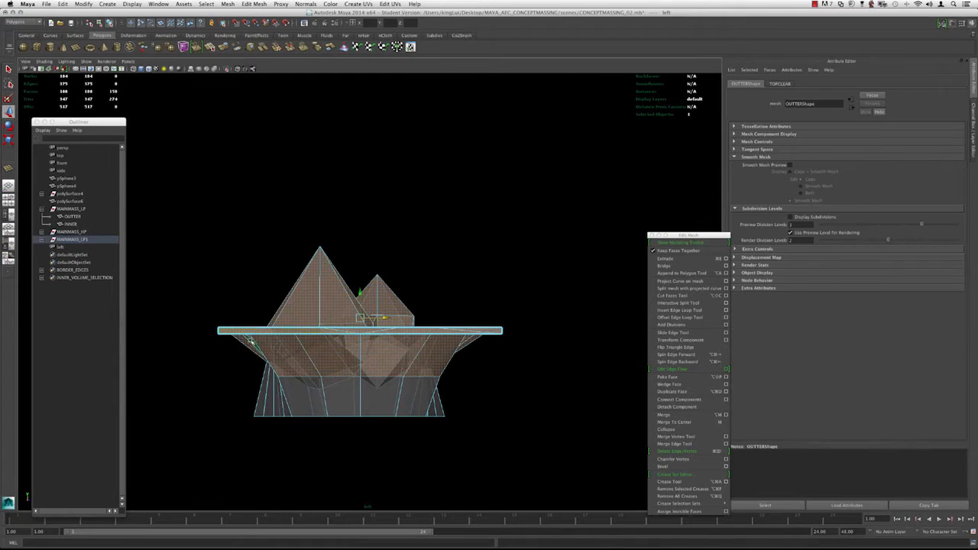
pyautogui.click(530, 214)
pyautogui.press('super+z')
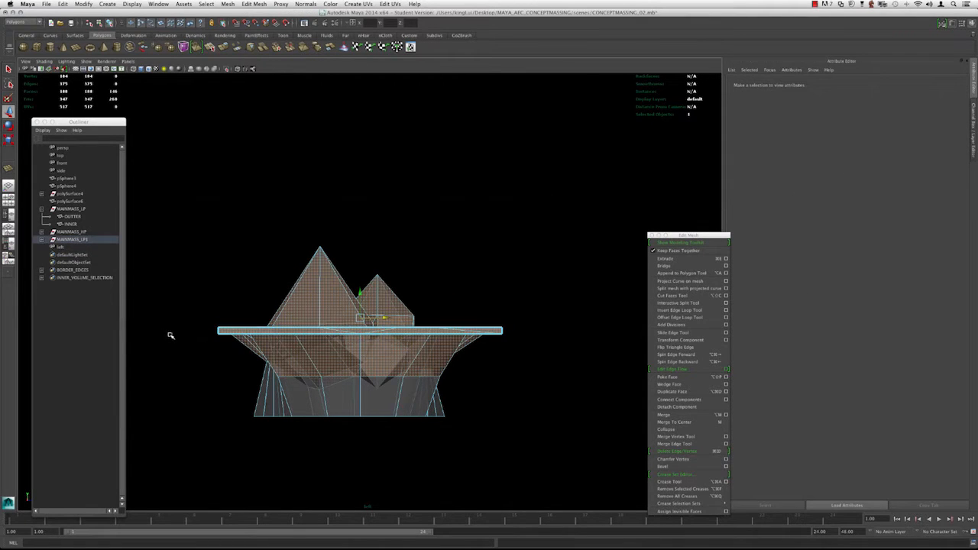
pyautogui.moveTo(509, 435); pyautogui.dragTo(211, 330)
pyautogui.keyDown('alt'); pyautogui.moveTo(234, 319); pyautogui.dragTo(375, 338, button='right'); pyautogui.keyUp('alt')
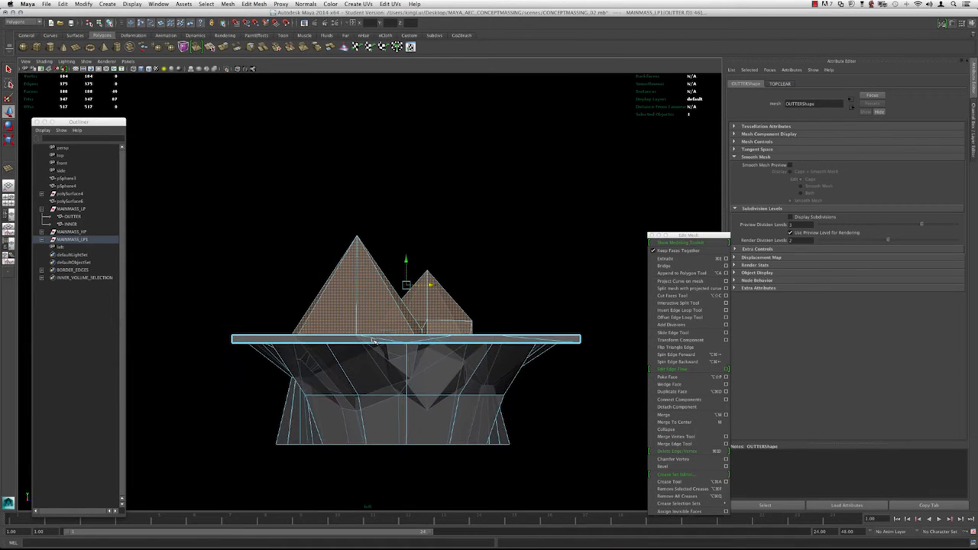
# - Select the left view's camera and display its clip plane settings
pyautogui.hotkey('ctrl', 'a')
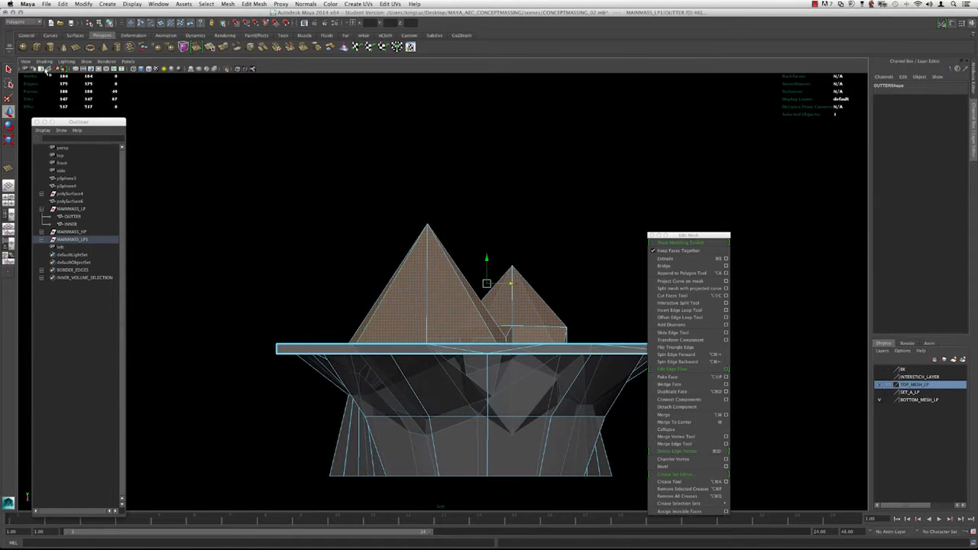
pyautogui.click(25, 68)
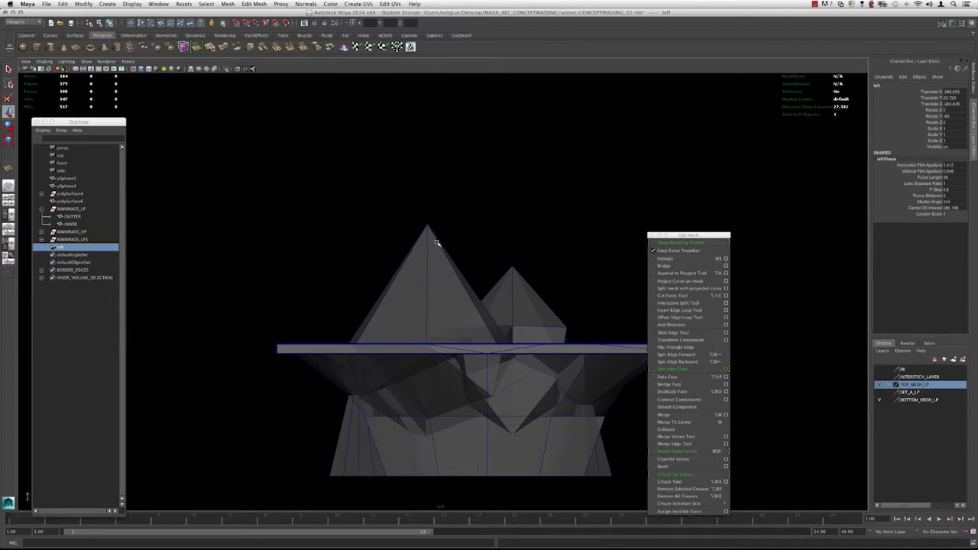
pyautogui.hotkey('ctrl', 'a')
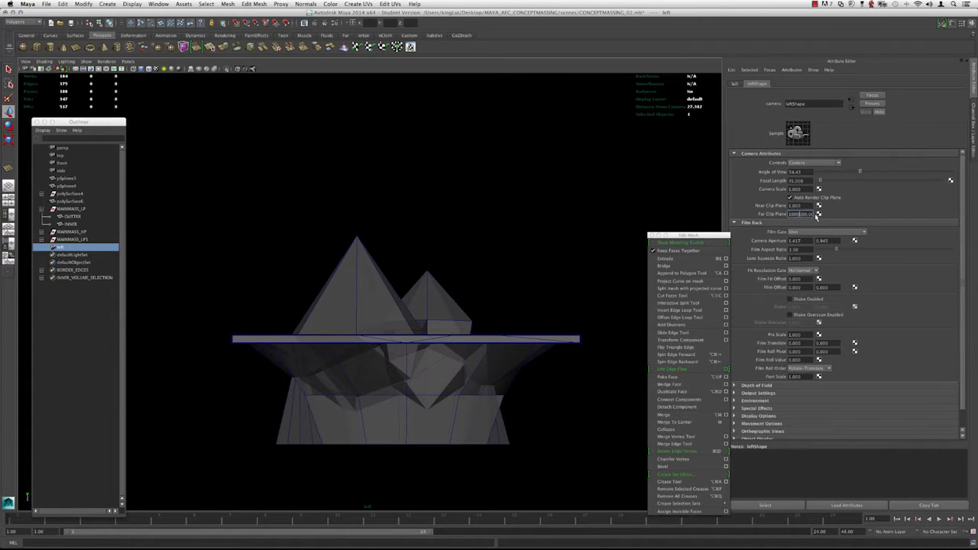
# - Select the outer mesh's faces in the left view and deselect those below the slab, keeping the upper faces
pyautogui.click(380, 282)
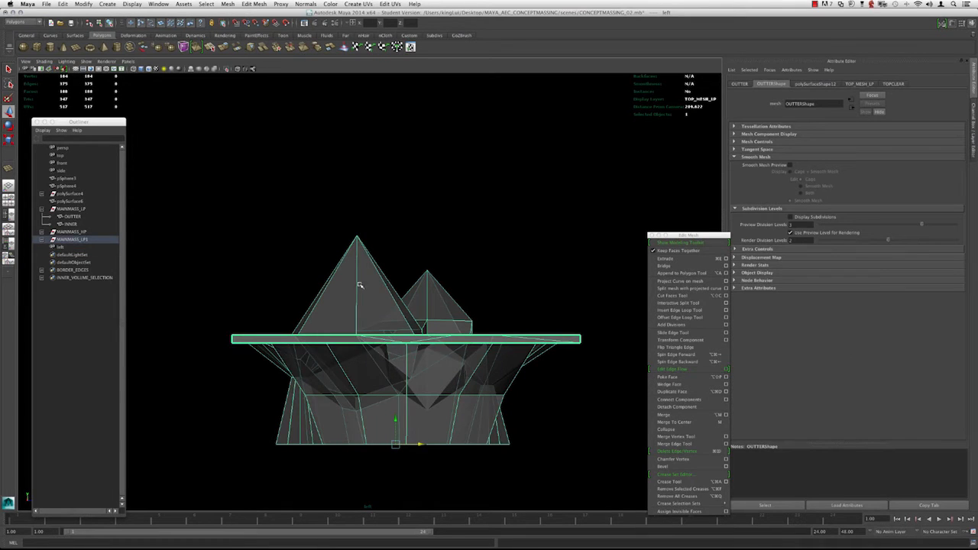
pyautogui.moveTo(361, 291); pyautogui.dragTo(360, 295, button='right')
pyautogui.moveTo(628, 204); pyautogui.dragTo(191, 338)
pyautogui.moveTo(593, 482); pyautogui.dragTo(204, 339)
pyautogui.scroll(-1, 366, 330)
pyautogui.keyDown('alt'); pyautogui.moveTo(374, 326); pyautogui.dragTo(356, 327, button='middle'); pyautogui.keyUp('alt')
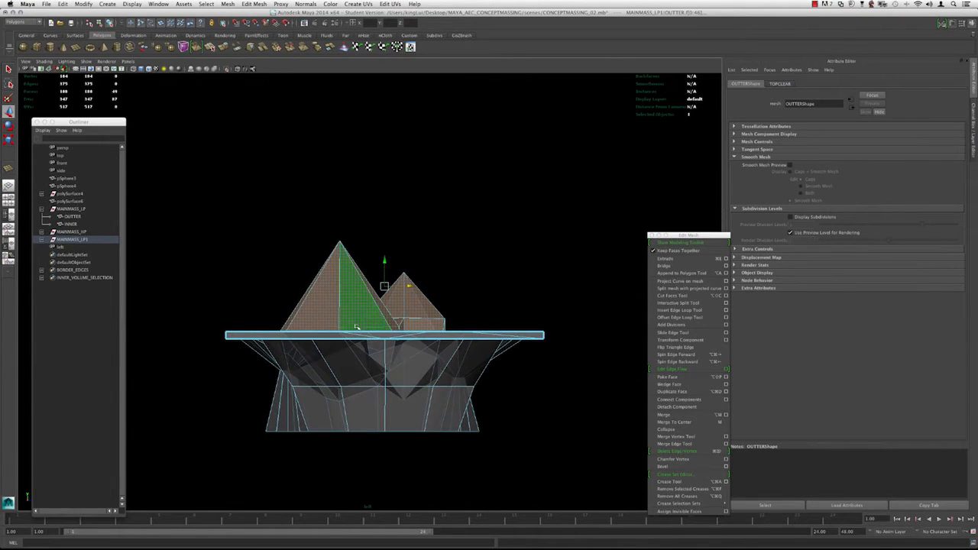
# - Switch to the perspective view and move the Edit Mesh window clear of the model
pyautogui.press('space')
pyautogui.moveTo(362, 325); pyautogui.dragTo(372, 250)
pyautogui.hotkey('ctrl', 'a')
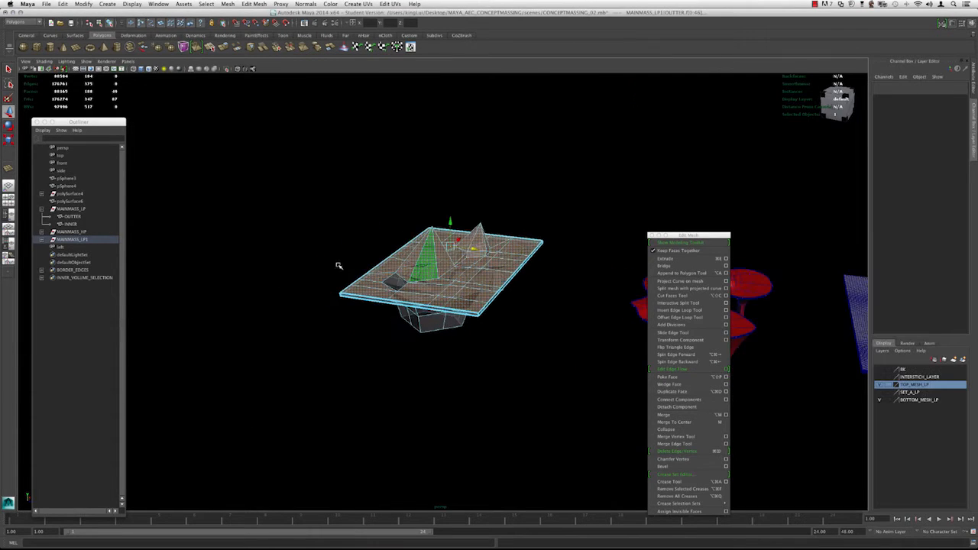
pyautogui.moveTo(720, 236); pyautogui.dragTo(826, 210)
pyautogui.scroll(3, 526, 270)
pyautogui.keyDown('alt'); pyautogui.moveTo(489, 290); pyautogui.dragTo(565, 302, button='middle'); pyautogui.keyUp('alt')
pyautogui.keyDown('alt'); pyautogui.moveTo(367, 314); pyautogui.dragTo(346, 253); pyautogui.keyUp('alt')
# - Invert the face selection and delete the slab's sides and the lower faces, leaving only the top surface
pyautogui.keyDown('shift'); pyautogui.moveTo(218, 171); pyautogui.dragTo(704, 470); pyautogui.keyUp('shift')
pyautogui.keyDown('alt'); pyautogui.moveTo(513, 328); pyautogui.dragTo(489, 379); pyautogui.keyUp('alt')
pyautogui.keyDown('alt'); pyautogui.moveTo(396, 334); pyautogui.dragTo(436, 373); pyautogui.keyUp('alt')
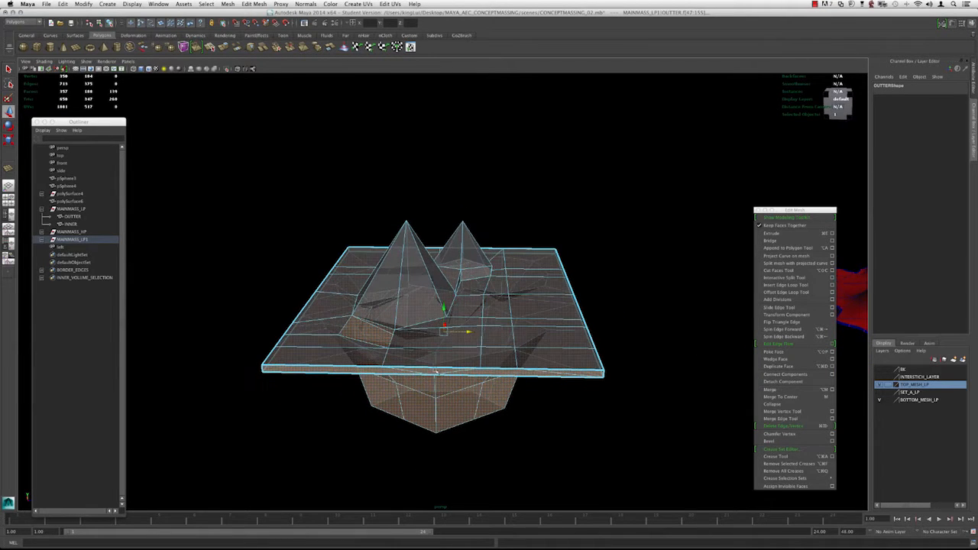
pyautogui.keyDown('alt'); pyautogui.moveTo(307, 315); pyautogui.dragTo(297, 307); pyautogui.keyUp('alt')
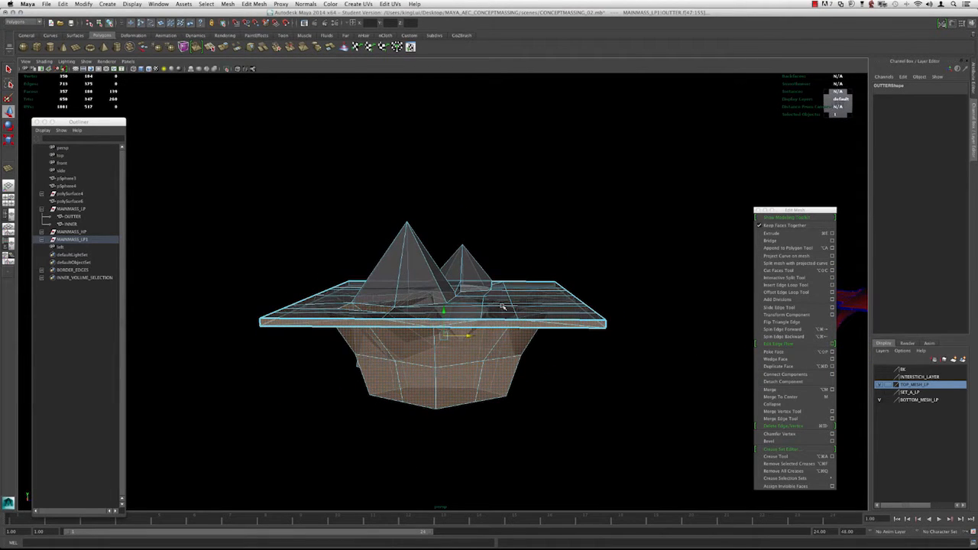
pyautogui.press('Delete')
# - Preview the remaining top surface smoothed, inspect the hole beside the larger peak, and return to the unsmoothed display
pyautogui.keyDown('alt'); pyautogui.moveTo(475, 315); pyautogui.dragTo(598, 243); pyautogui.keyUp('alt')
pyautogui.click(474, 306)
pyautogui.press('3')
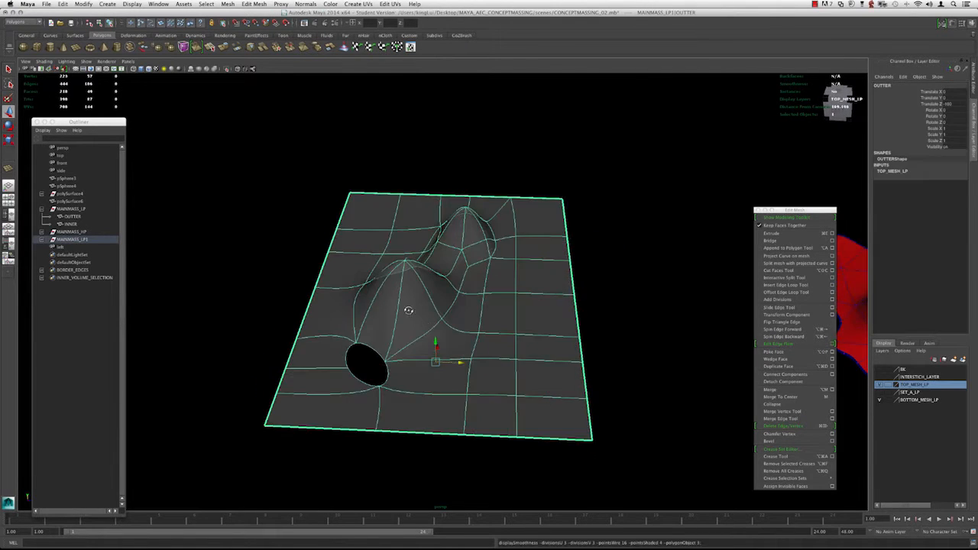
pyautogui.keyDown('alt'); pyautogui.moveTo(411, 322); pyautogui.dragTo(353, 370); pyautogui.keyUp('alt')
pyautogui.press('1')
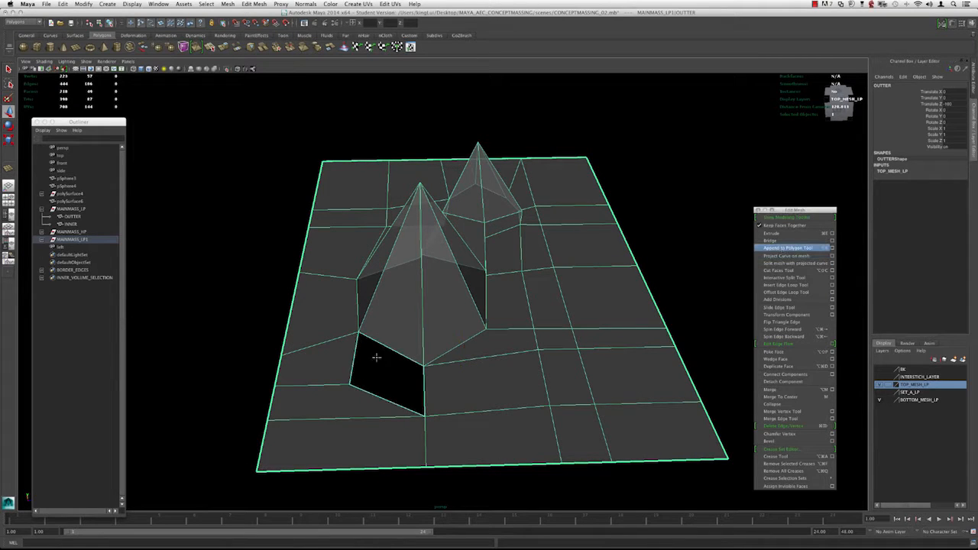
# - Close the hole at the larger peak's base with the Append to Polygon tool and check the surface in smooth preview
pyautogui.click(381, 344)
pyautogui.click(386, 400)
pyautogui.press('Return')
pyautogui.keyDown('alt'); pyautogui.moveTo(432, 388); pyautogui.dragTo(400, 389, button='right'); pyautogui.keyUp('alt')
pyautogui.keyDown('alt'); pyautogui.moveTo(400, 389); pyautogui.dragTo(391, 385); pyautogui.keyUp('alt')
pyautogui.press('3')
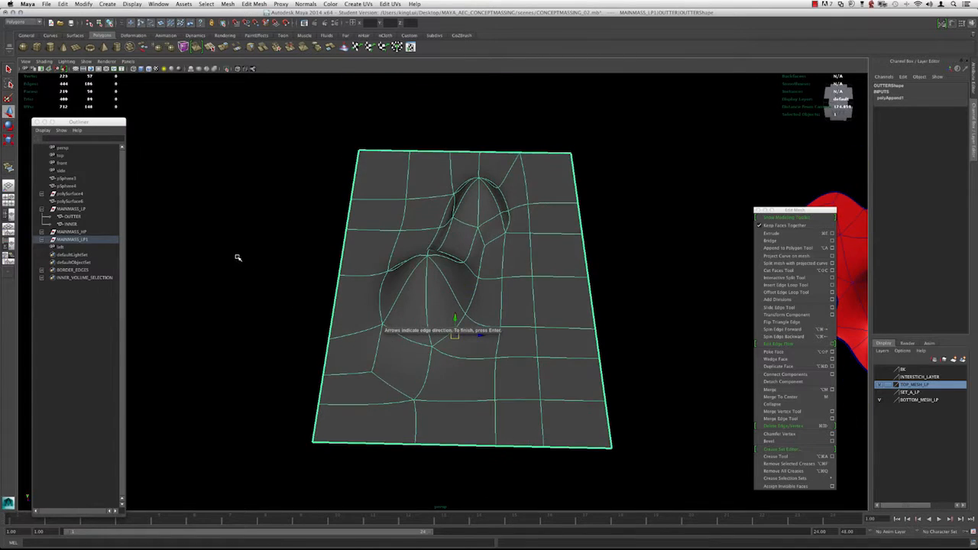
pyautogui.keyDown('alt'); pyautogui.moveTo(237, 258); pyautogui.dragTo(280, 317); pyautogui.keyUp('alt')
pyautogui.keyDown('alt'); pyautogui.moveTo(280, 335); pyautogui.dragTo(275, 364); pyautogui.keyUp('alt')
pyautogui.press('1')
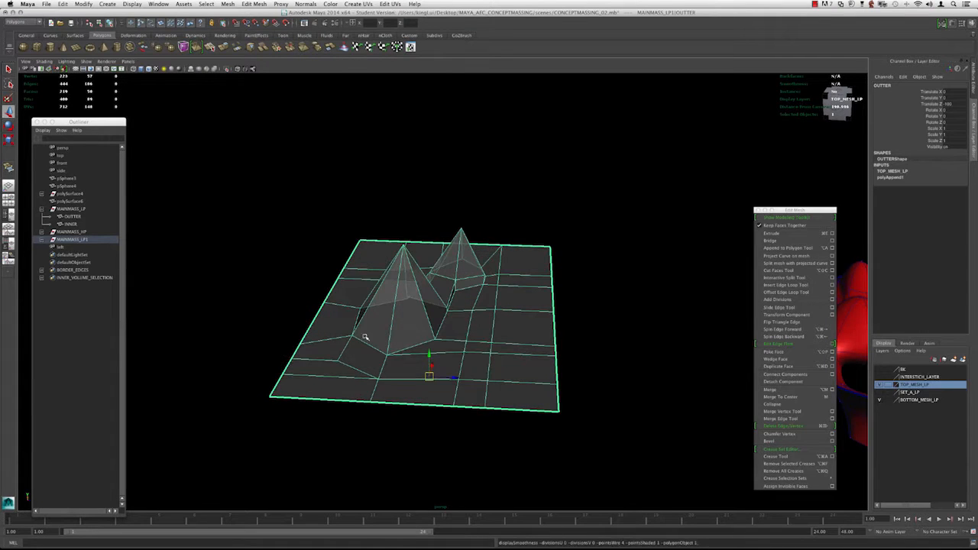
# - Apply the Smooth operation to the top surface four times and deselect it
pyautogui.keyDown('alt'); pyautogui.moveTo(366, 337); pyautogui.dragTo(323, 327); pyautogui.keyUp('alt')
pyautogui.keyDown('alt'); pyautogui.moveTo(487, 359); pyautogui.dragTo(440, 248); pyautogui.keyUp('alt')
pyautogui.click(259, 3)
pyautogui.moveTo(228, 4)
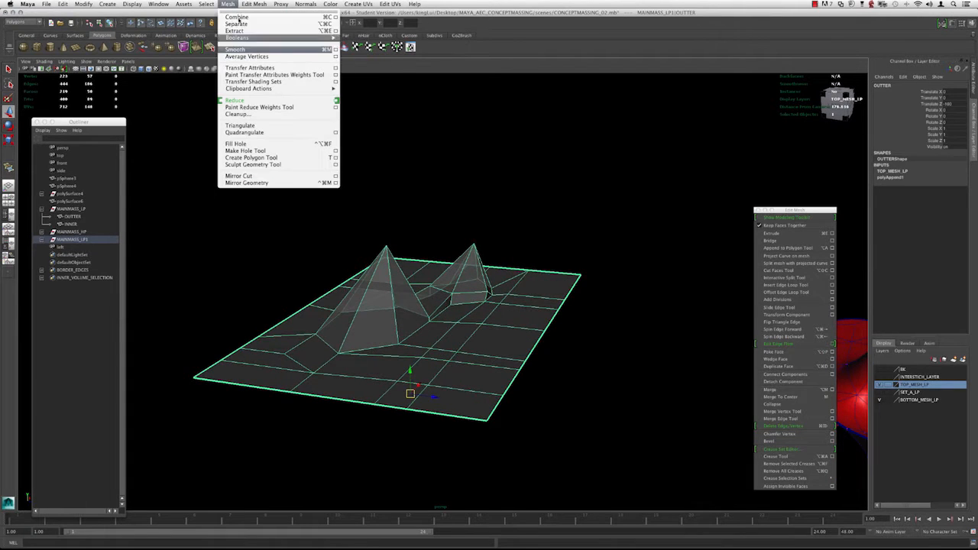
pyautogui.click(249, 50)
pyautogui.press('g')
pyautogui.press('g')
pyautogui.press('g')
pyautogui.click(358, 225)
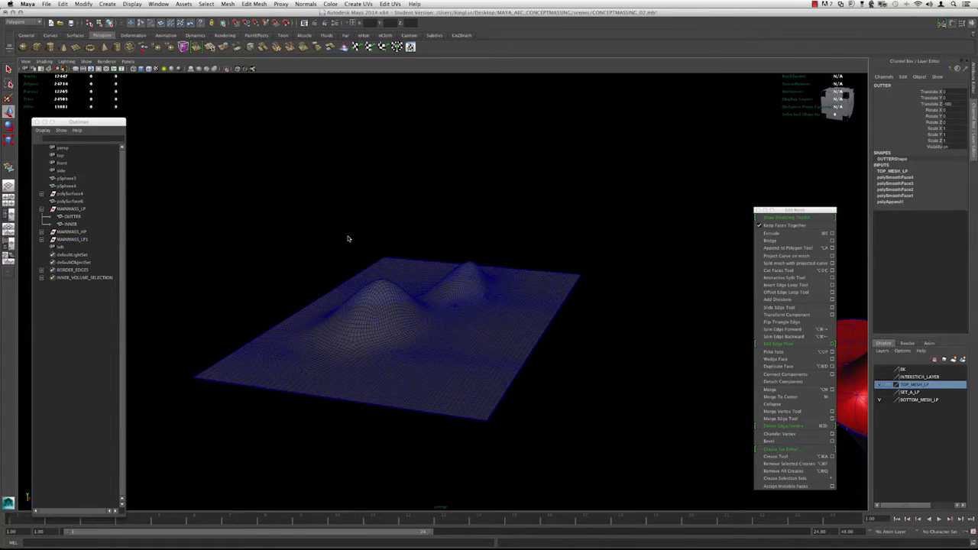
# - Select the smoothed top surface and delete its construction history
pyautogui.keyDown('alt'); pyautogui.moveTo(358, 225); pyautogui.dragTo(356, 267); pyautogui.keyUp('alt')
pyautogui.click(357, 267)
pyautogui.keyDown('alt'); pyautogui.moveTo(389, 309); pyautogui.dragTo(378, 261); pyautogui.keyUp('alt')
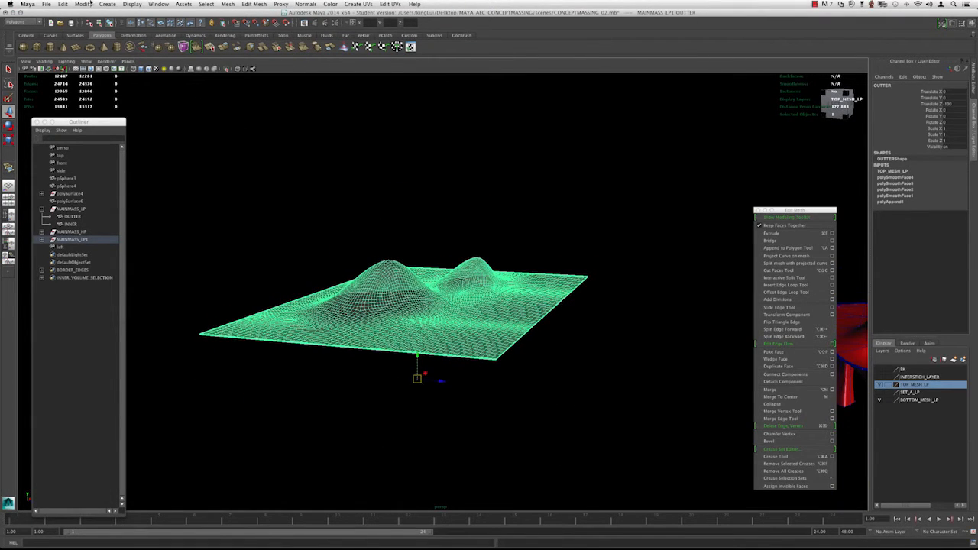
pyautogui.click(62, 3)
pyautogui.moveTo(114, 93)
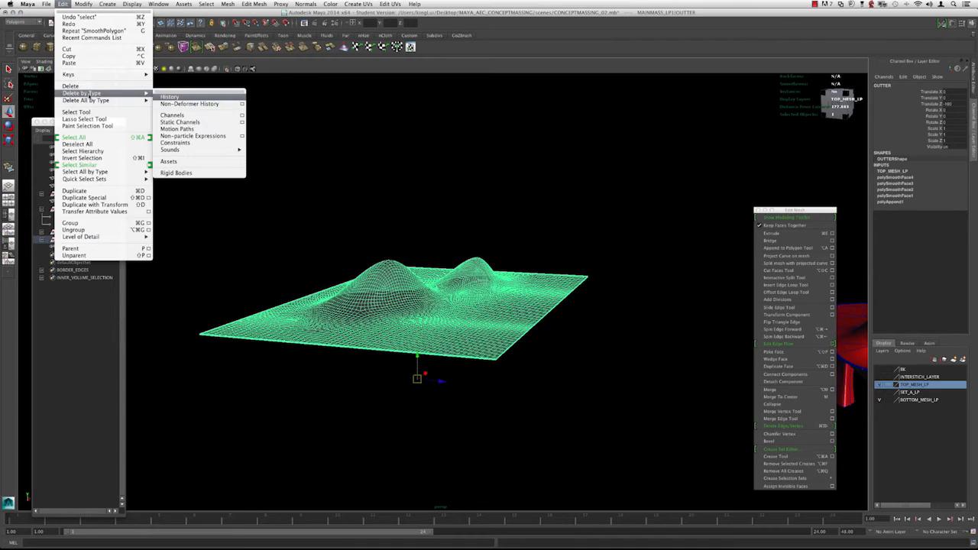
pyautogui.click(185, 96)
# - Center the smoothed surface's pivot and freeze its transformations
pyautogui.moveTo(507, 255); pyautogui.dragTo(440, 312)
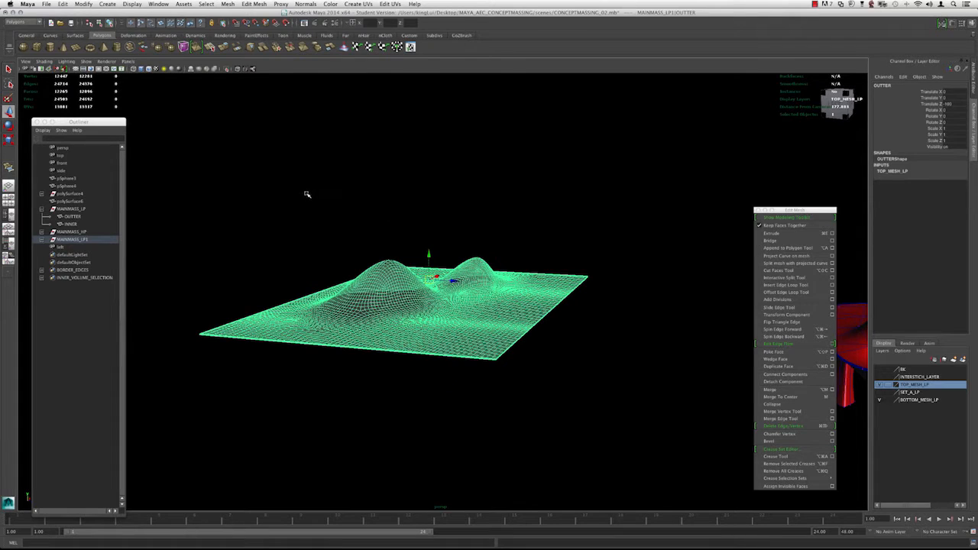
pyautogui.click(85, 3)
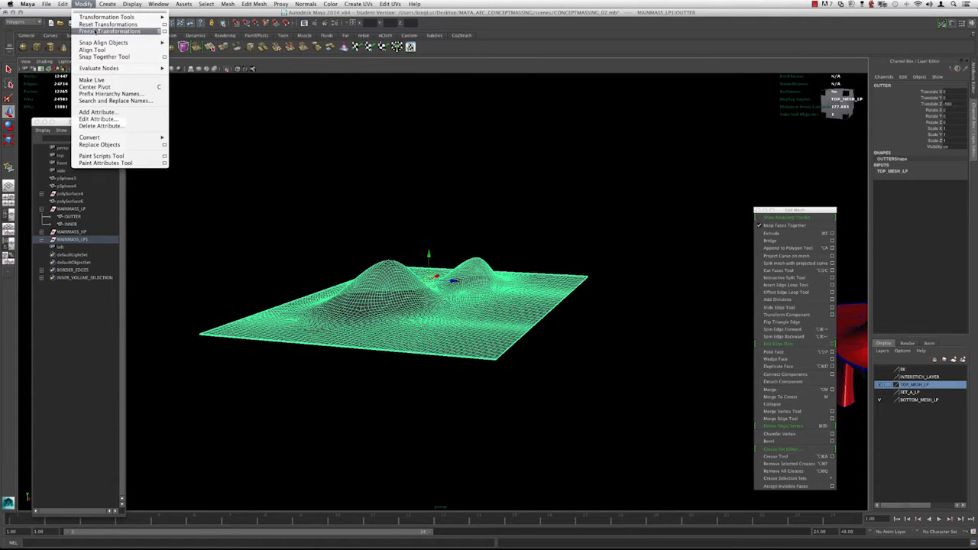
pyautogui.click(94, 31)
# - Raise the smoothed surface about 43.24 units in Y and freeze its transformations again
pyautogui.keyDown('alt'); pyautogui.moveTo(481, 260); pyautogui.dragTo(505, 294, button='middle'); pyautogui.keyUp('alt')
pyautogui.keyDown('alt'); pyautogui.moveTo(453, 281); pyautogui.dragTo(411, 203); pyautogui.keyUp('alt')
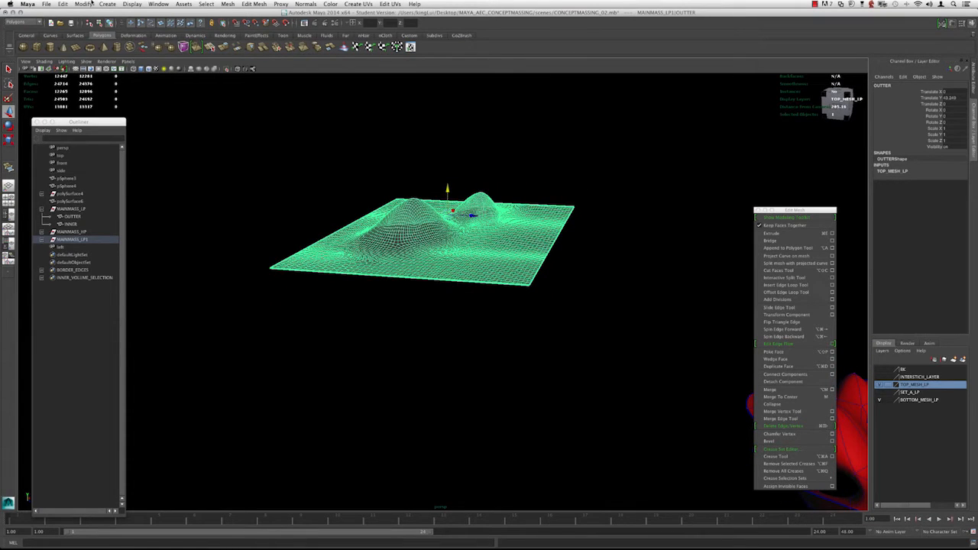
pyautogui.click(90, 3)
pyautogui.click(108, 36)
# - Duplicate the raised surface and flatten all vertices of the original to Y 0 with an absolute transform
pyautogui.hotkey('ctrl', 'd')
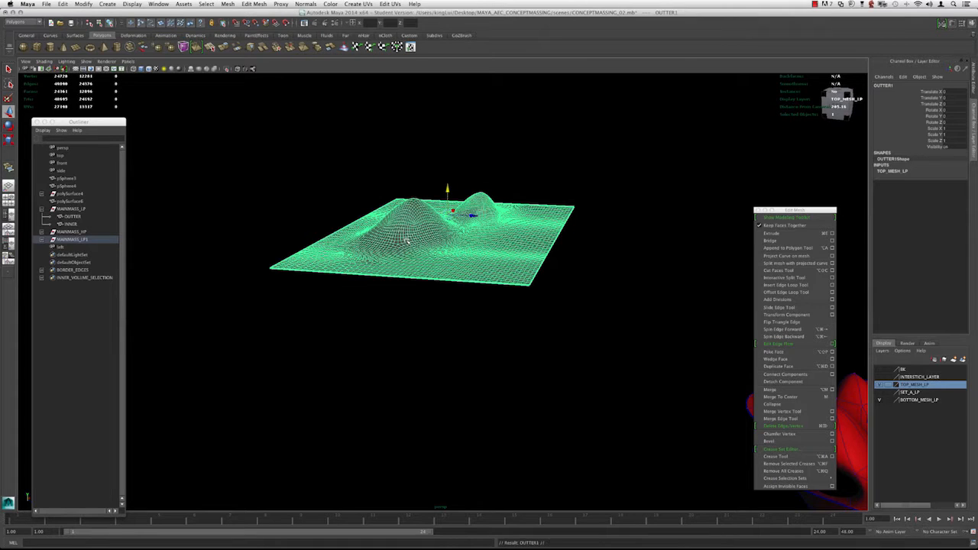
pyautogui.moveTo(407, 235); pyautogui.dragTo(295, 171, button='right')
pyautogui.moveTo(210, 127); pyautogui.dragTo(702, 380)
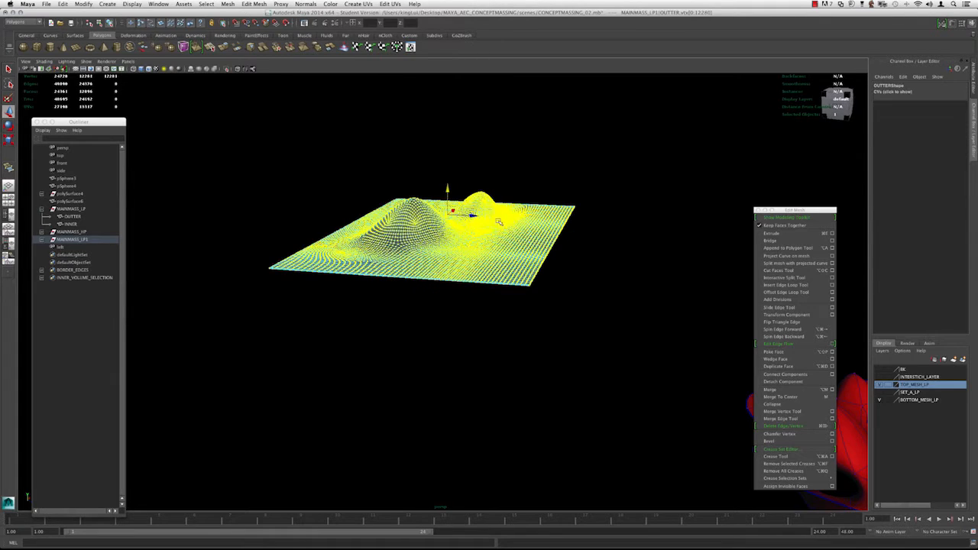
pyautogui.click(352, 24)
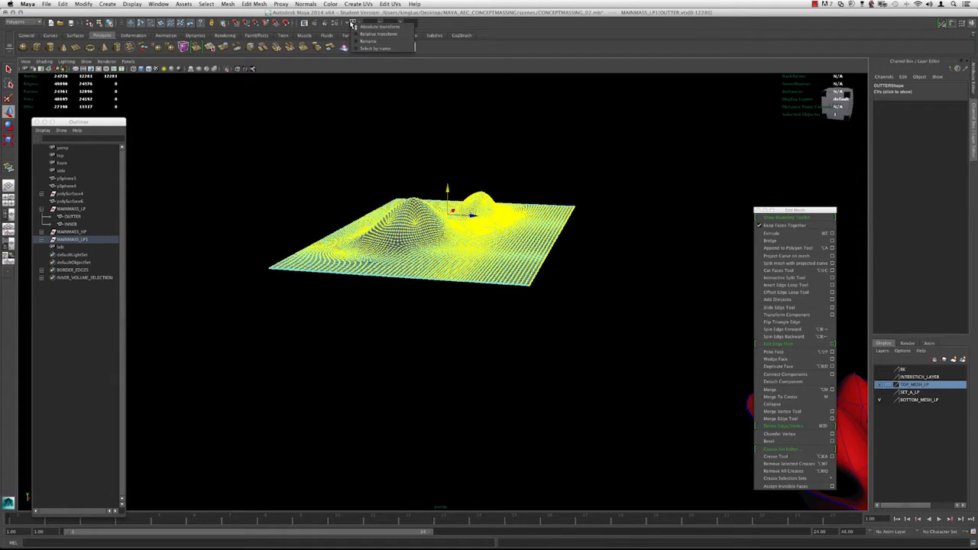
pyautogui.click(371, 27)
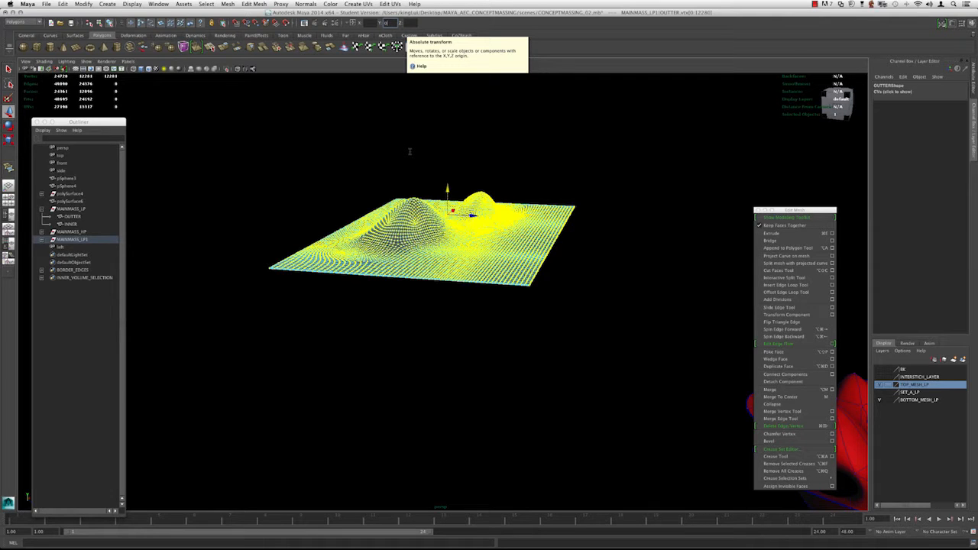
pyautogui.press('Return')
pyautogui.keyDown('alt'); pyautogui.moveTo(448, 221); pyautogui.dragTo(484, 280); pyautogui.keyUp('alt')
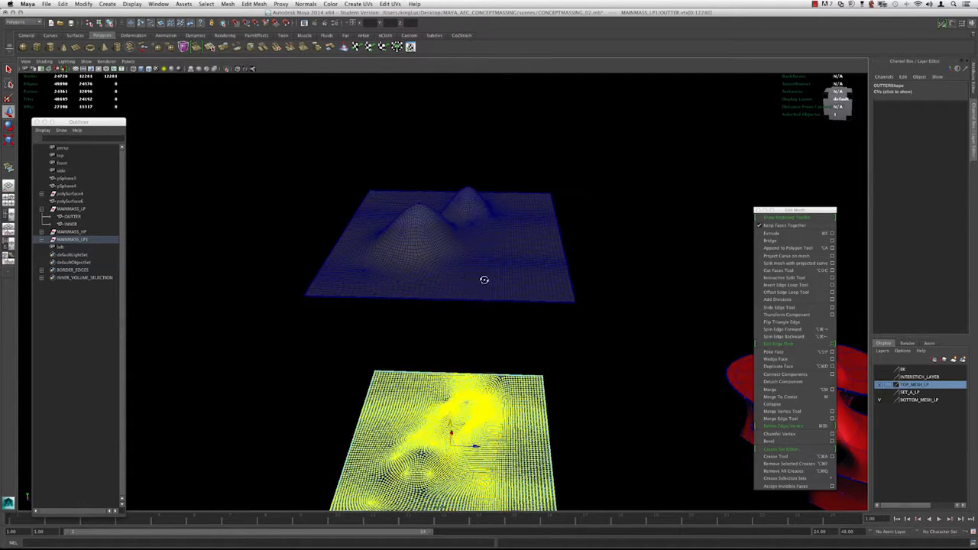
pyautogui.keyDown('alt'); pyautogui.moveTo(466, 269); pyautogui.dragTo(470, 250, button='middle'); pyautogui.keyUp('alt')
# - Return the flattened mesh to object mode and select the raised duplicate above it
pyautogui.keyDown('alt'); pyautogui.moveTo(471, 250); pyautogui.dragTo(417, 249); pyautogui.keyUp('alt')
pyautogui.moveTo(418, 249); pyautogui.dragTo(451, 239, button='right')
pyautogui.click(505, 337)
pyautogui.keyDown('alt'); pyautogui.moveTo(504, 337); pyautogui.dragTo(501, 382); pyautogui.keyUp('alt')
pyautogui.moveTo(466, 387); pyautogui.dragTo(489, 376, button='right')
pyautogui.keyDown('alt'); pyautogui.moveTo(502, 389); pyautogui.dragTo(473, 252); pyautogui.keyUp('alt')
pyautogui.click(474, 251)
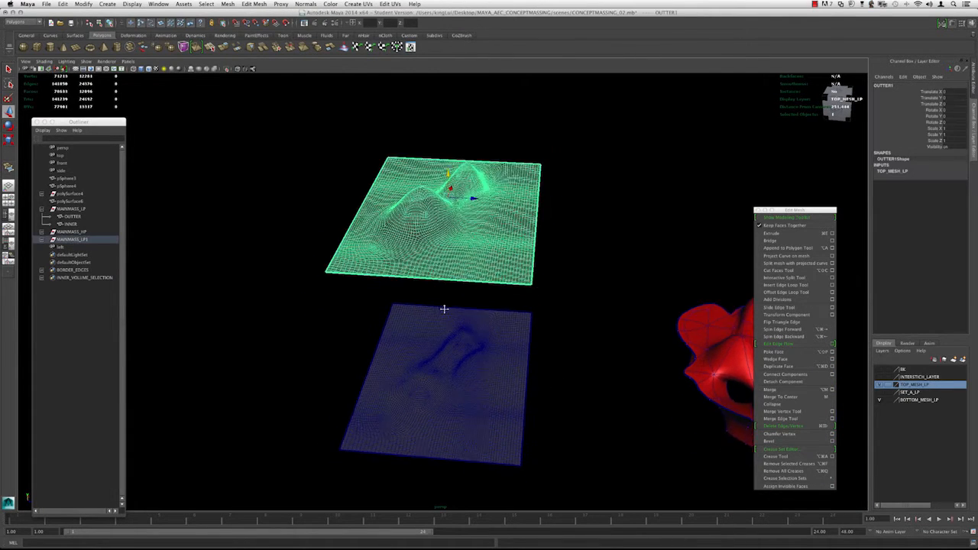
# - Select both the raised and flattened meshes and remove all of their creases
pyautogui.keyDown('alt'); pyautogui.moveTo(443, 313); pyautogui.dragTo(410, 313); pyautogui.keyUp('alt')
pyautogui.moveTo(559, 390); pyautogui.dragTo(474, 215)
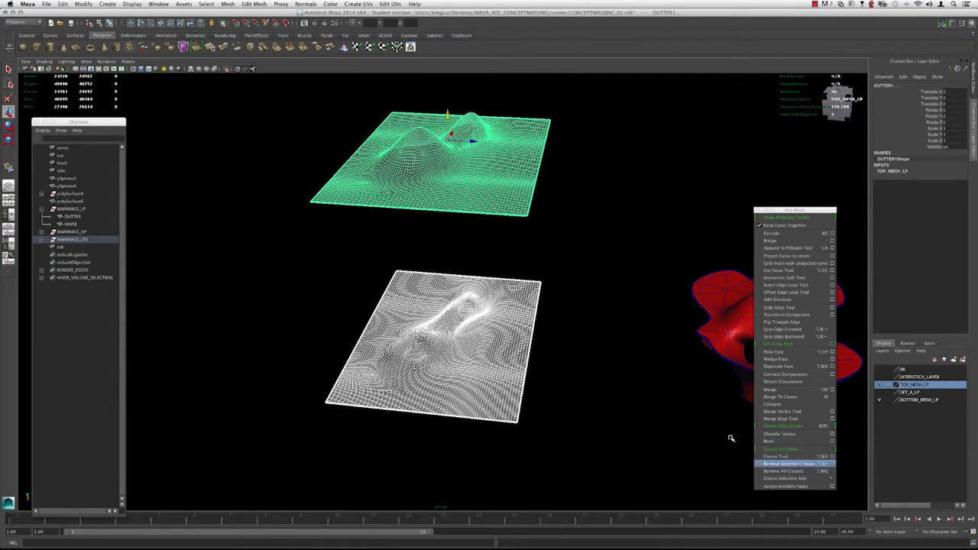
pyautogui.click(796, 473)
pyautogui.click(611, 354)
pyautogui.keyDown('alt'); pyautogui.moveTo(514, 340); pyautogui.dragTo(500, 365); pyautogui.keyUp('alt')
pyautogui.click(475, 182)
pyautogui.click(538, 244)
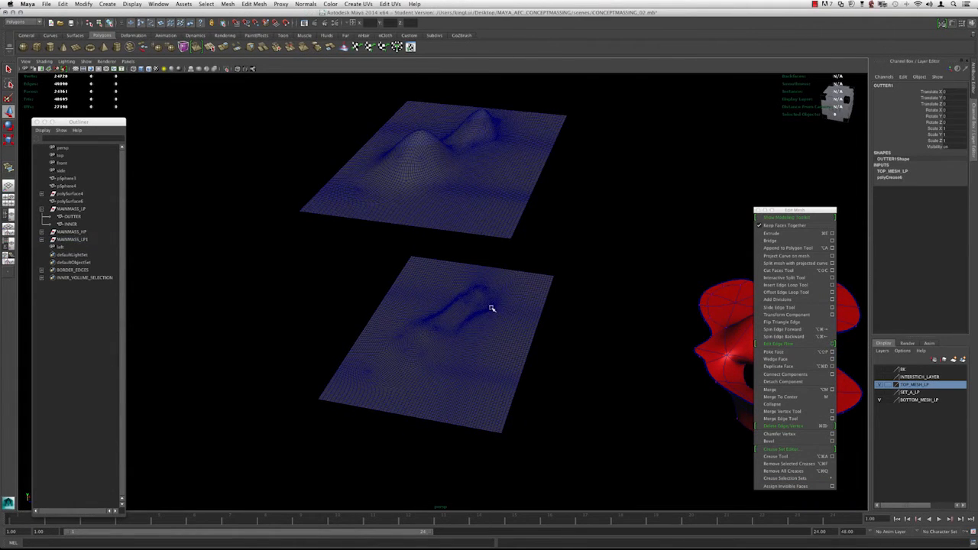
# - Select the flattened and raised meshes together and delete their construction history
pyautogui.click(503, 307)
pyautogui.keyDown('shift'); pyautogui.click(454, 179); pyautogui.keyUp('shift')
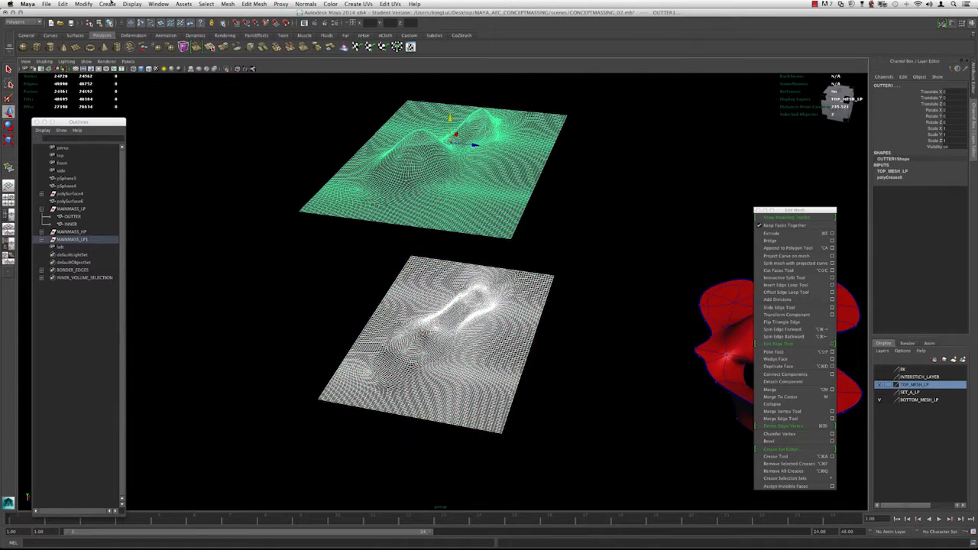
pyautogui.click(62, 4)
pyautogui.moveTo(115, 92)
pyautogui.click(176, 97)
pyautogui.click(601, 257)
# - Select each mesh in turn and compare the raised surface with the flattened one from several angles
pyautogui.keyDown('alt'); pyautogui.moveTo(423, 236); pyautogui.dragTo(432, 301); pyautogui.keyUp('alt')
pyautogui.click(421, 208)
pyautogui.click(443, 370)
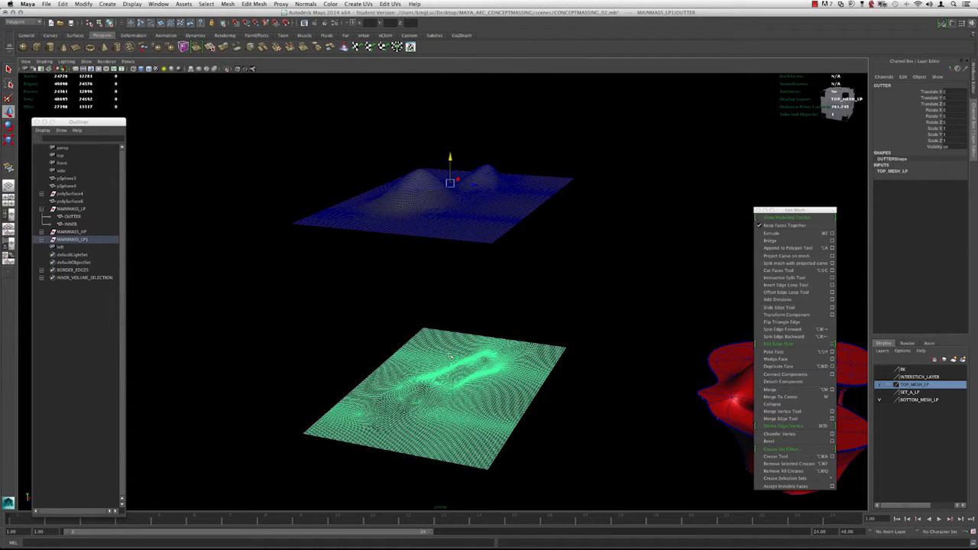
pyautogui.keyDown('alt'); pyautogui.moveTo(430, 261); pyautogui.dragTo(389, 320); pyautogui.keyUp('alt')
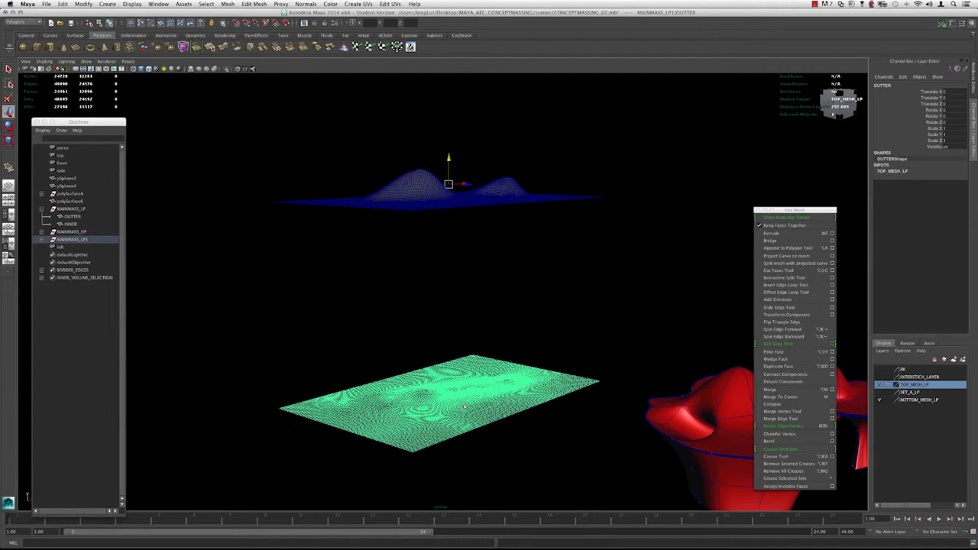
pyautogui.keyDown('alt'); pyautogui.moveTo(432, 182); pyautogui.dragTo(405, 232); pyautogui.keyUp('alt')
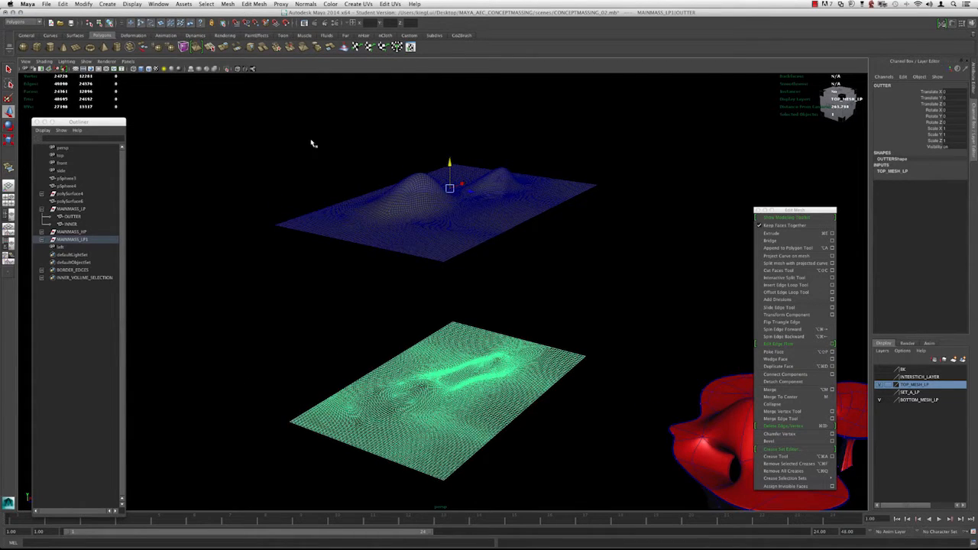
# - Change the viewport background to light grey and deselect the flattened mesh
pyautogui.hotkey('alt', 'b')
pyautogui.hotkey('alt', 'b')
pyautogui.keyDown('alt'); pyautogui.moveTo(372, 271); pyautogui.dragTo(356, 244); pyautogui.keyUp('alt')
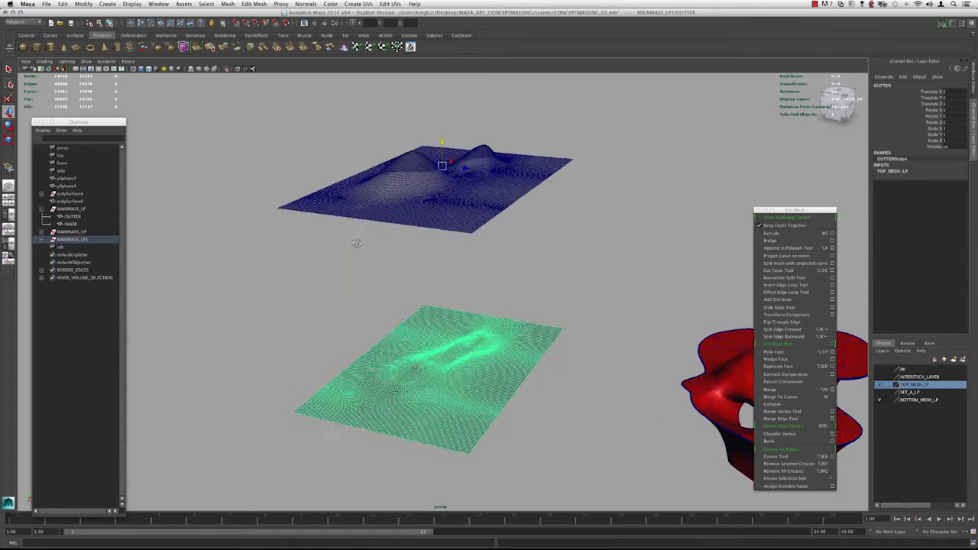
pyautogui.keyDown('alt'); pyautogui.moveTo(356, 245); pyautogui.dragTo(289, 239, button='right'); pyautogui.keyUp('alt')
pyautogui.click(288, 239)
# - Examine the mesh density of the raised and flattened surfaces against the light background
pyautogui.keyDown('alt'); pyautogui.moveTo(337, 310); pyautogui.dragTo(344, 280); pyautogui.keyUp('alt')
pyautogui.click(344, 279)
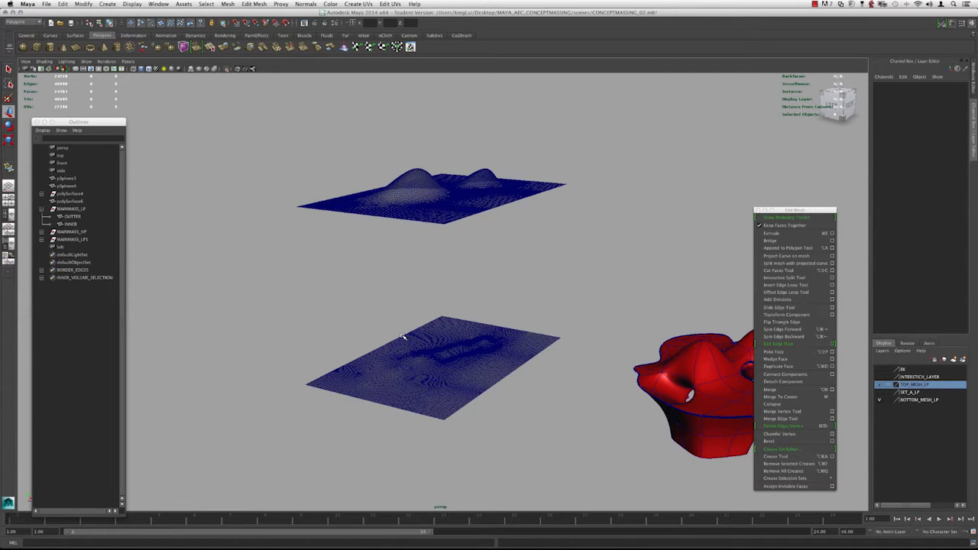
pyautogui.scroll(5, 413, 346)
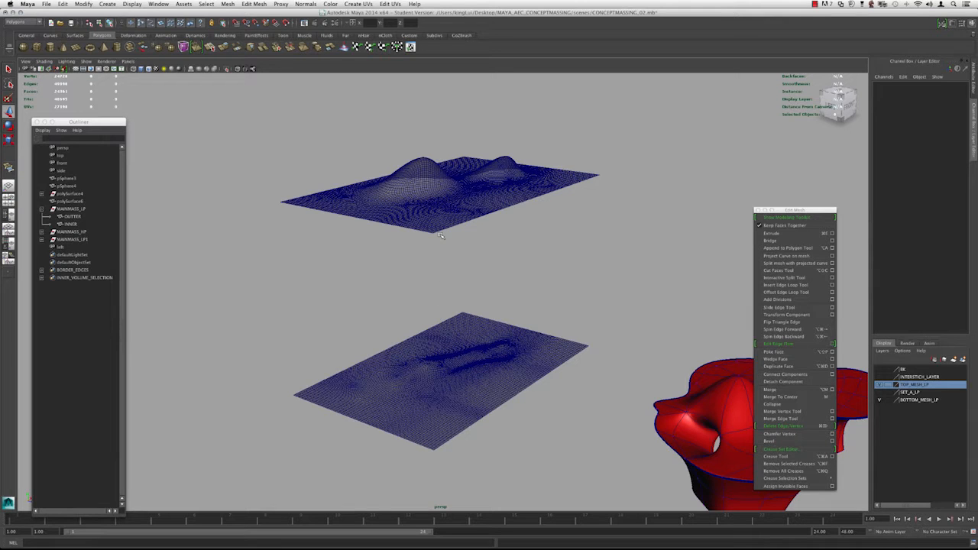
pyautogui.click(470, 342)
pyautogui.keyDown('alt'); pyautogui.moveTo(469, 341); pyautogui.dragTo(432, 264); pyautogui.keyUp('alt')
pyautogui.click(493, 295)
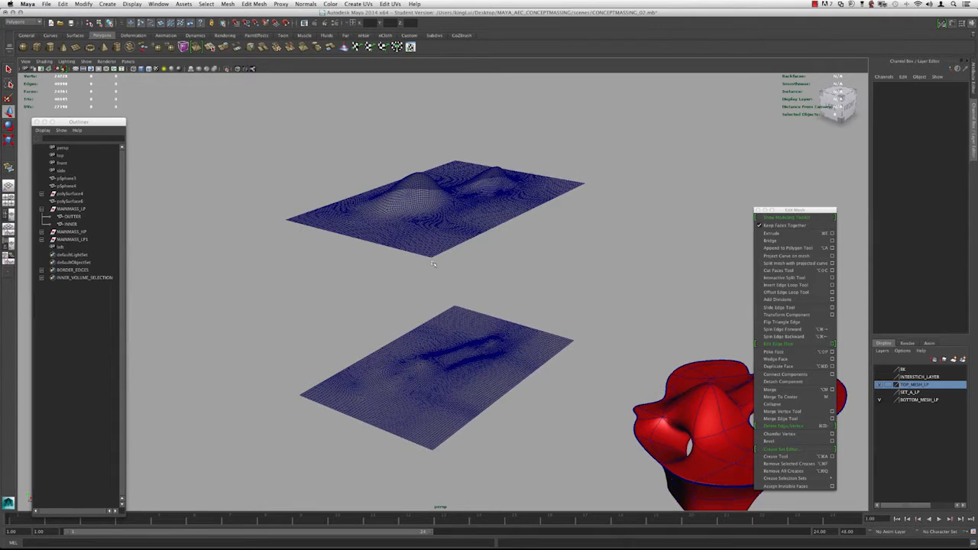
# - Open the Blend Shape editor
pyautogui.click(159, 4)
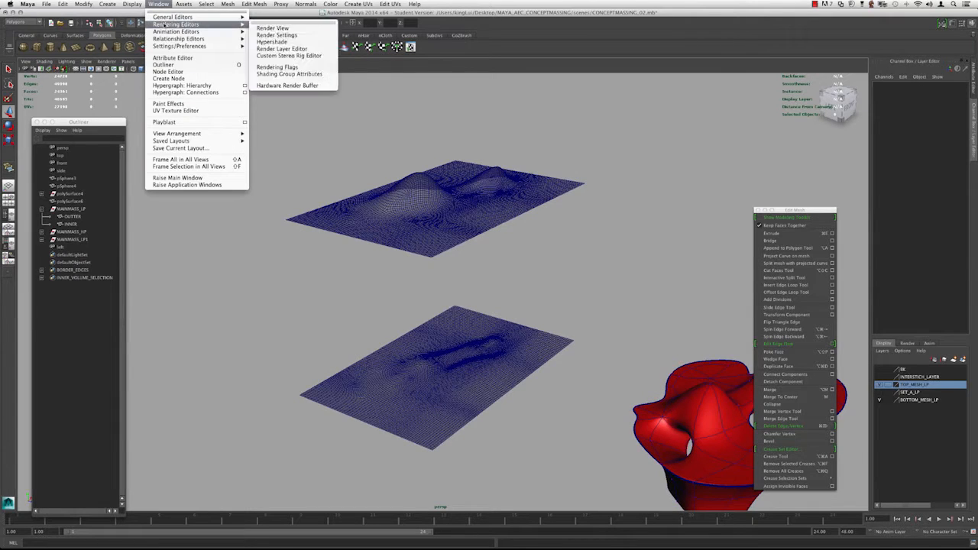
pyautogui.moveTo(168, 33)
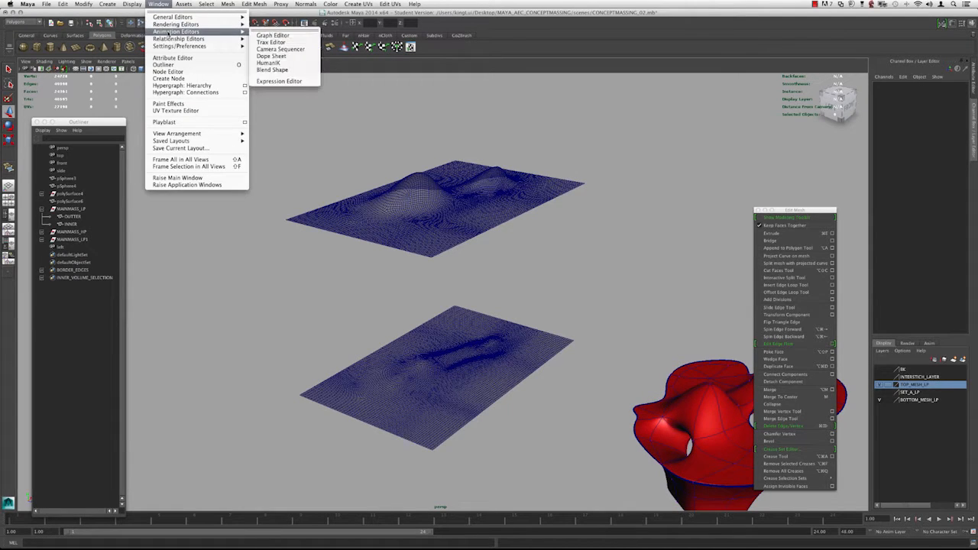
pyautogui.click(272, 69)
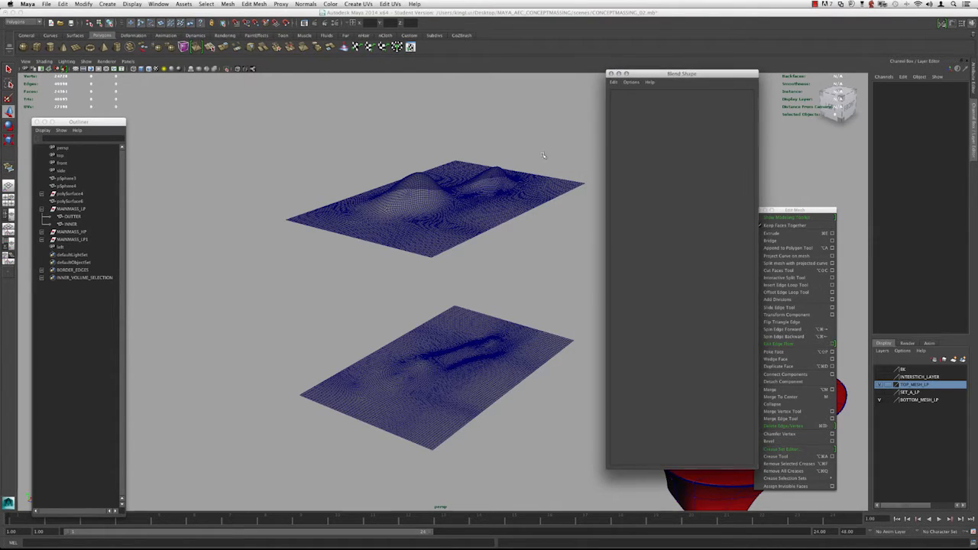
# - Create a blend shape with the raised peaked mesh as the target and the flattened mesh as the base
pyautogui.scroll(-1, 400, 148)
pyautogui.keyDown('alt'); pyautogui.moveTo(400, 148); pyautogui.dragTo(453, 217); pyautogui.keyUp('alt')
pyautogui.scroll(1, 440, 174)
pyautogui.click(426, 161)
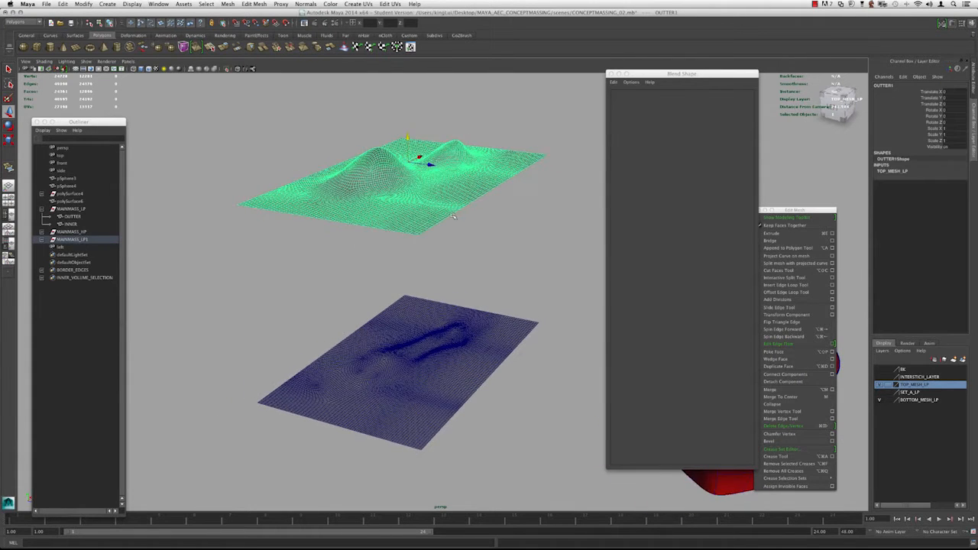
pyautogui.keyDown('shift'); pyautogui.click(411, 350); pyautogui.keyUp('shift')
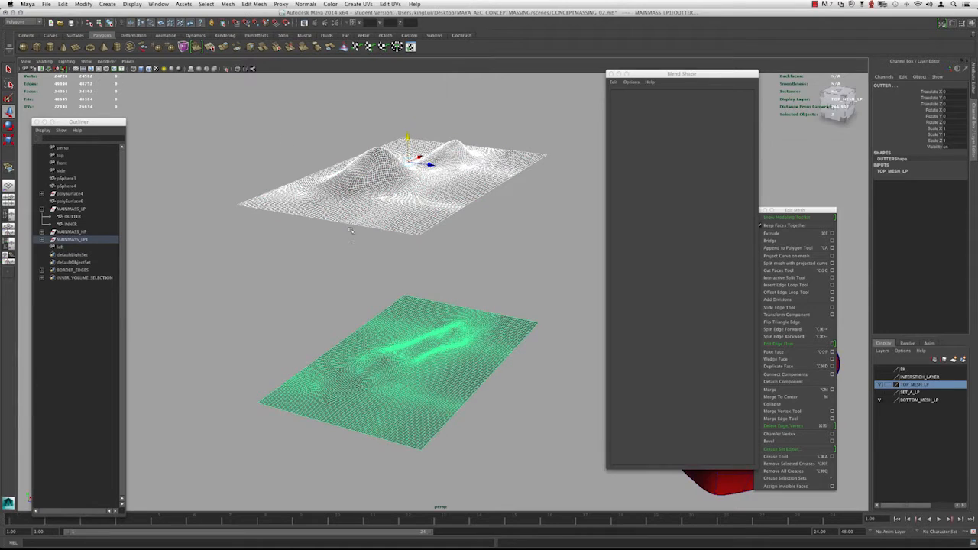
pyautogui.click(23, 21)
pyautogui.click(23, 24)
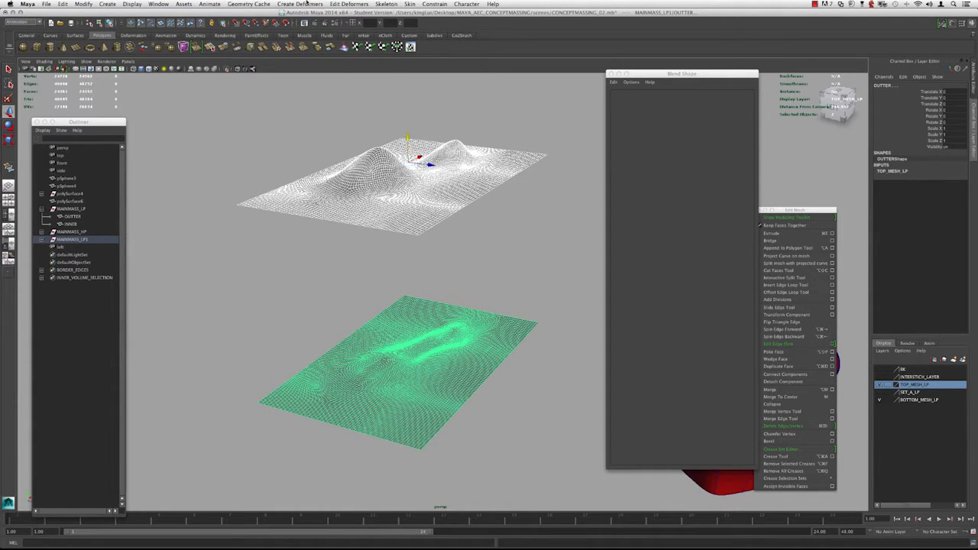
pyautogui.click(306, 4)
pyautogui.click(294, 17)
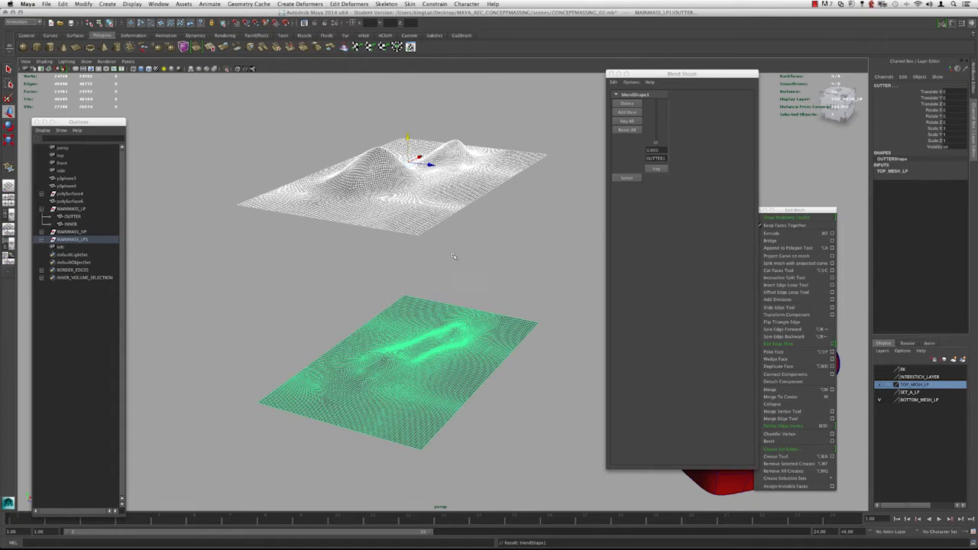
# - Preview the blend from the flattened mesh at a weight of about 0.47, return it to 0, and deselect the meshes
pyautogui.moveTo(656, 144); pyautogui.dragTo(656, 142)
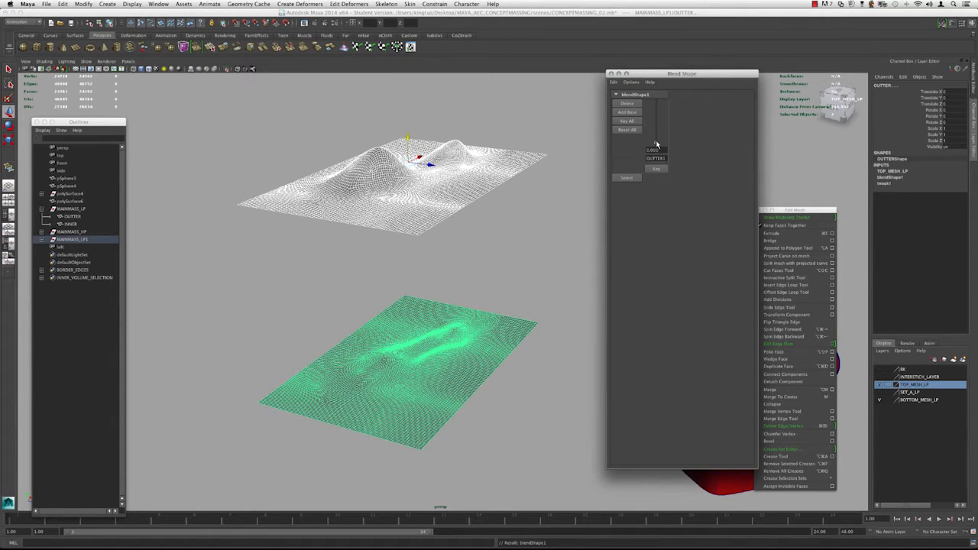
pyautogui.moveTo(656, 144); pyautogui.dragTo(656, 122)
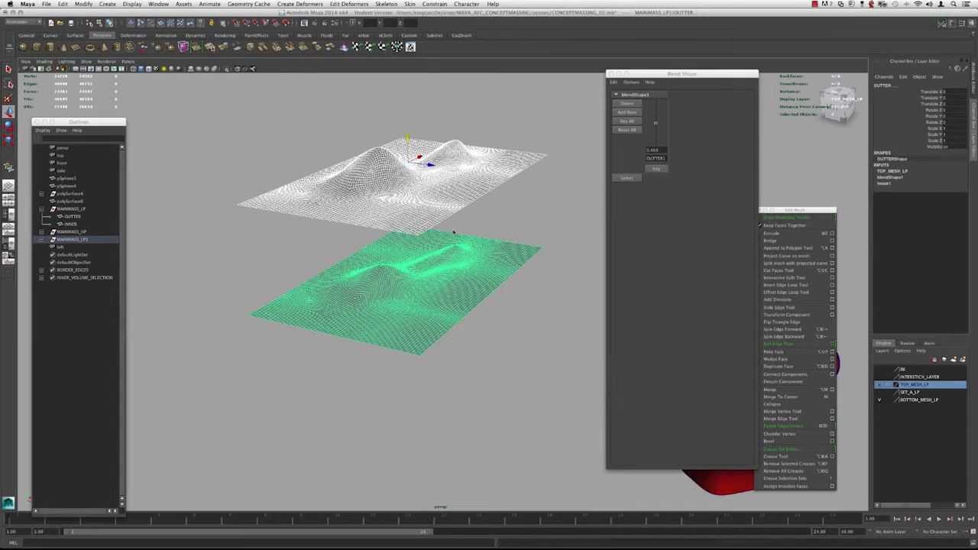
pyautogui.keyDown('alt'); pyautogui.moveTo(453, 260); pyautogui.dragTo(452, 227); pyautogui.keyUp('alt')
pyautogui.moveTo(655, 124)
pyautogui.mouseDown()
pyautogui.moveTo(655, 113)
pyautogui.moveTo(660, 161)
pyautogui.moveTo(657, 103)
pyautogui.moveTo(655, 141)
pyautogui.mouseUp()
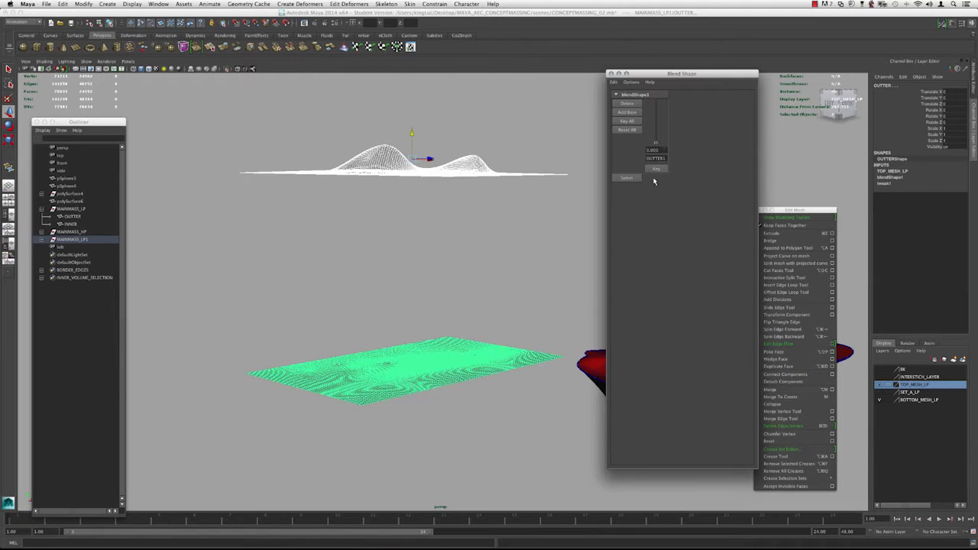
pyautogui.keyDown('alt'); pyautogui.moveTo(463, 202); pyautogui.dragTo(429, 281); pyautogui.keyUp('alt')
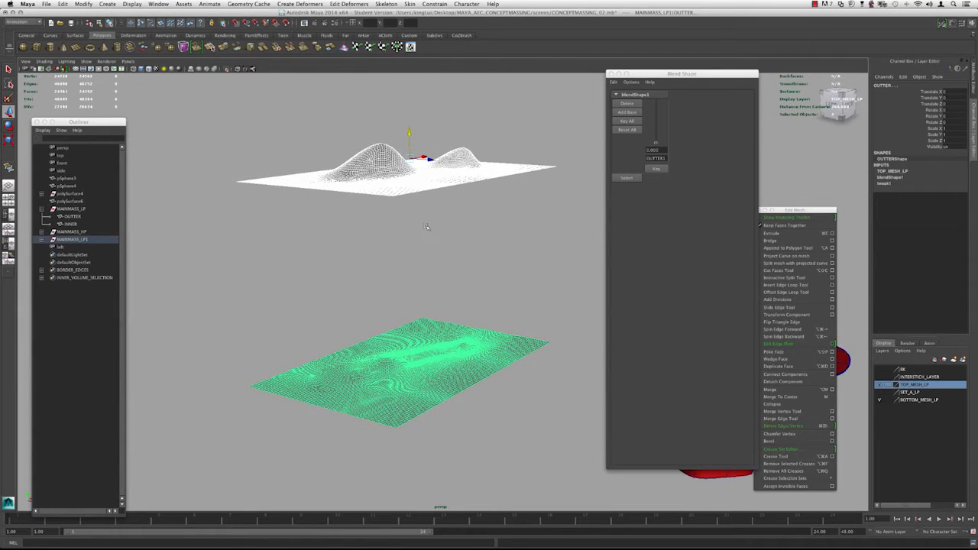
pyautogui.keyDown('alt'); pyautogui.moveTo(427, 226); pyautogui.dragTo(433, 230); pyautogui.keyUp('alt')
pyautogui.click(457, 231)
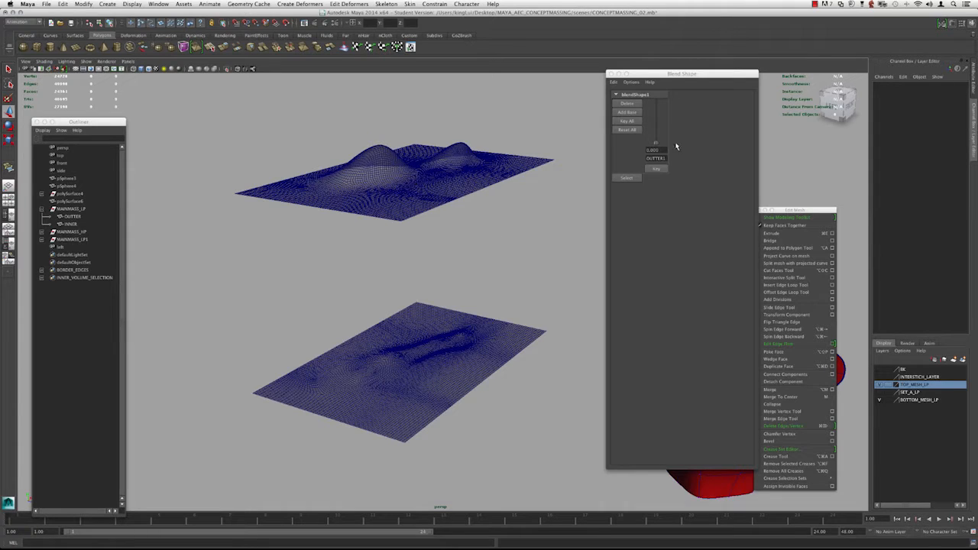
# - Preview the full blend at weight 1.000, return the weight to 0, and view both meshes from above
pyautogui.click(476, 170)
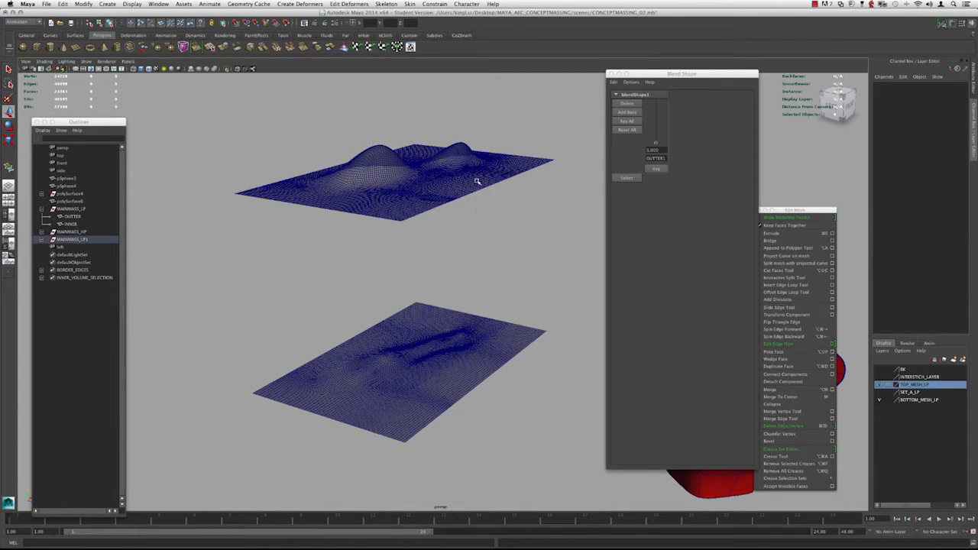
pyautogui.click(485, 324)
pyautogui.click(539, 267)
pyautogui.moveTo(656, 144); pyautogui.dragTo(665, 212)
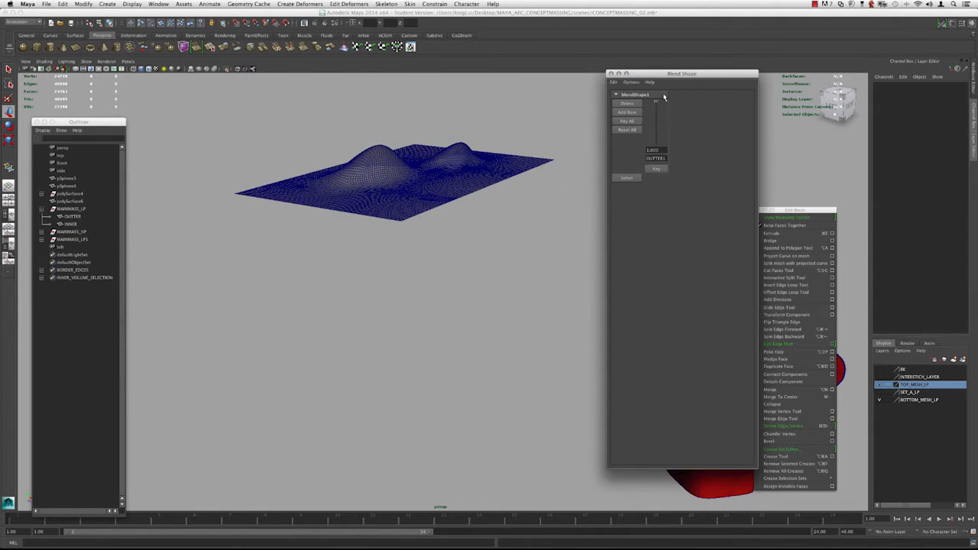
pyautogui.keyDown('alt'); pyautogui.moveTo(336, 277); pyautogui.dragTo(372, 272); pyautogui.keyUp('alt')
pyautogui.keyDown('alt'); pyautogui.moveTo(372, 273); pyautogui.dragTo(388, 290, button='right'); pyautogui.keyUp('alt')
pyautogui.keyDown('alt'); pyautogui.moveTo(388, 291); pyautogui.dragTo(458, 240); pyautogui.keyUp('alt')
# - Hide the raised peaked mesh so that only the flattened mesh remains in the work area
pyautogui.click(473, 173)
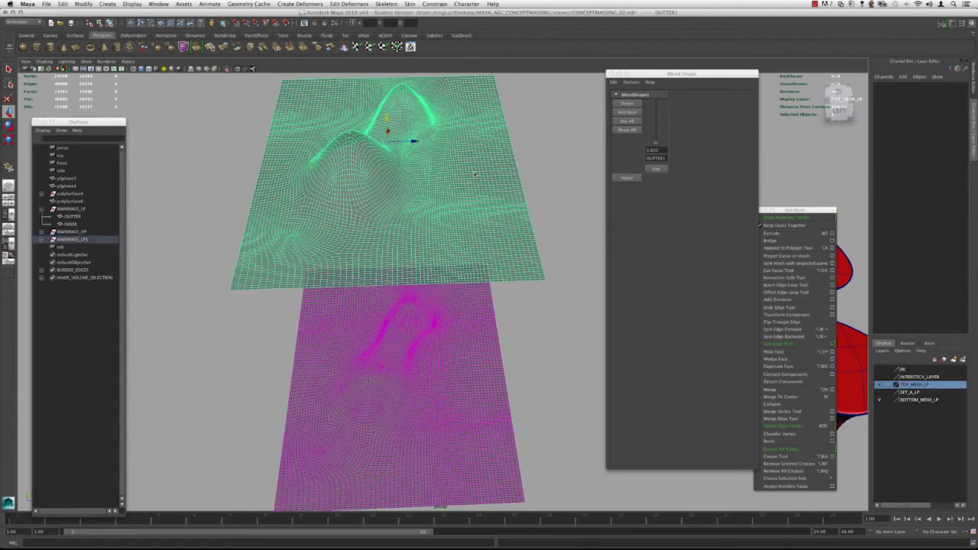
pyautogui.hotkey('ctrl', 'h')
pyautogui.keyDown('alt'); pyautogui.moveTo(464, 190); pyautogui.dragTo(396, 290, button='right'); pyautogui.keyUp('alt')
pyautogui.keyDown('alt'); pyautogui.moveTo(396, 289); pyautogui.dragTo(420, 293); pyautogui.keyUp('alt')
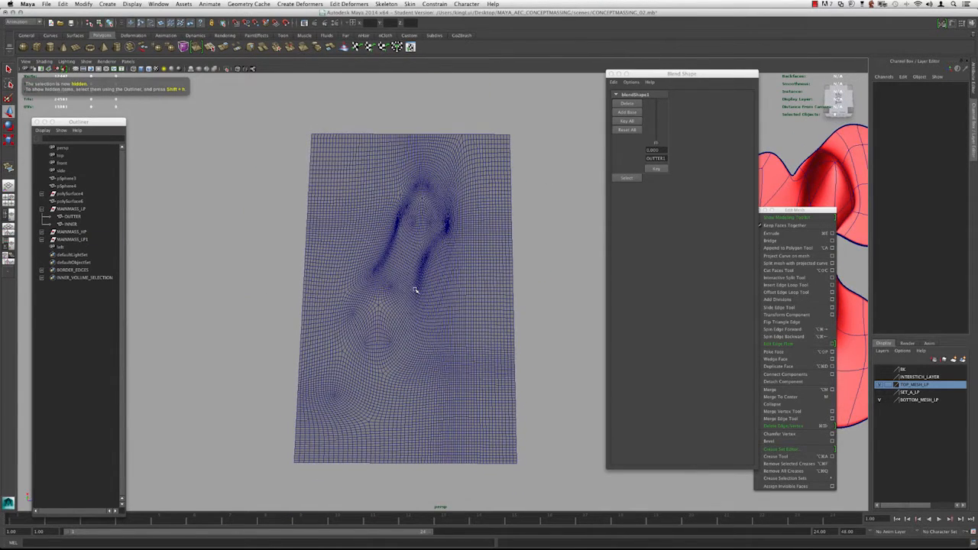
# - Switch to the top view framed on the flattened mesh and narrow the Blend Shape window
pyautogui.press('space')
pyautogui.moveTo(415, 290); pyautogui.dragTo(393, 286)
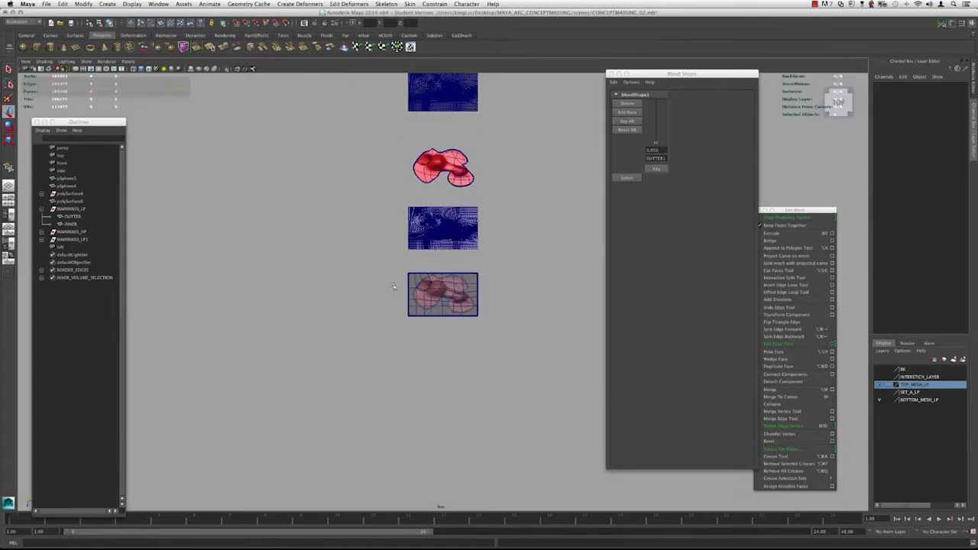
pyautogui.keyDown('alt'); pyautogui.moveTo(387, 244); pyautogui.dragTo(378, 360, button='middle'); pyautogui.keyUp('alt')
pyautogui.keyDown('alt'); pyautogui.moveTo(360, 201); pyautogui.dragTo(353, 292, button='middle'); pyautogui.keyUp('alt')
pyautogui.keyDown('alt'); pyautogui.moveTo(381, 321); pyautogui.dragTo(449, 347, button='right'); pyautogui.keyUp('alt')
pyautogui.keyDown('alt'); pyautogui.moveTo(563, 419); pyautogui.dragTo(585, 419, button='right'); pyautogui.keyUp('alt')
pyautogui.keyDown('alt'); pyautogui.moveTo(455, 333); pyautogui.dragTo(447, 378, button='middle'); pyautogui.keyUp('alt')
pyautogui.moveTo(606, 259); pyautogui.dragTo(644, 260)
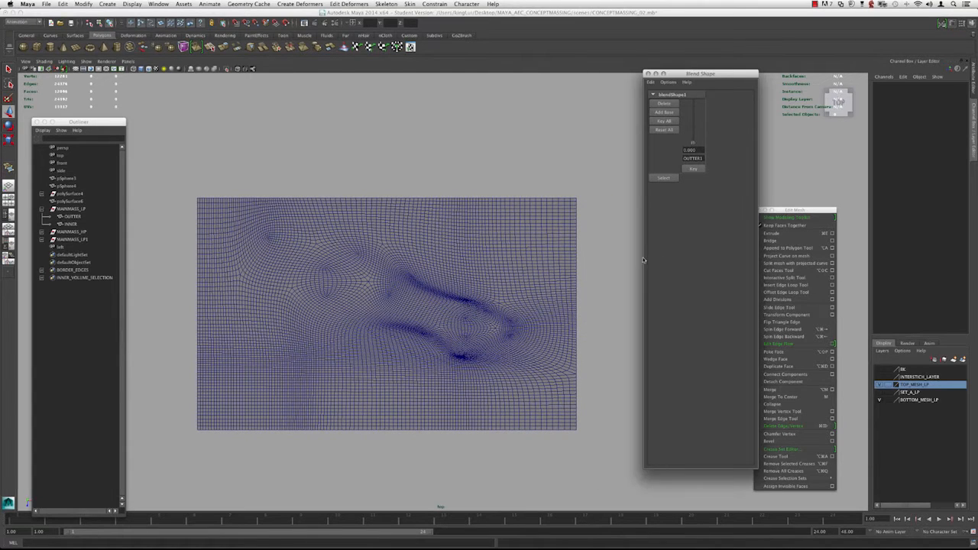
pyautogui.keyDown('alt'); pyautogui.moveTo(410, 265); pyautogui.dragTo(421, 264, button='middle'); pyautogui.keyUp('alt')
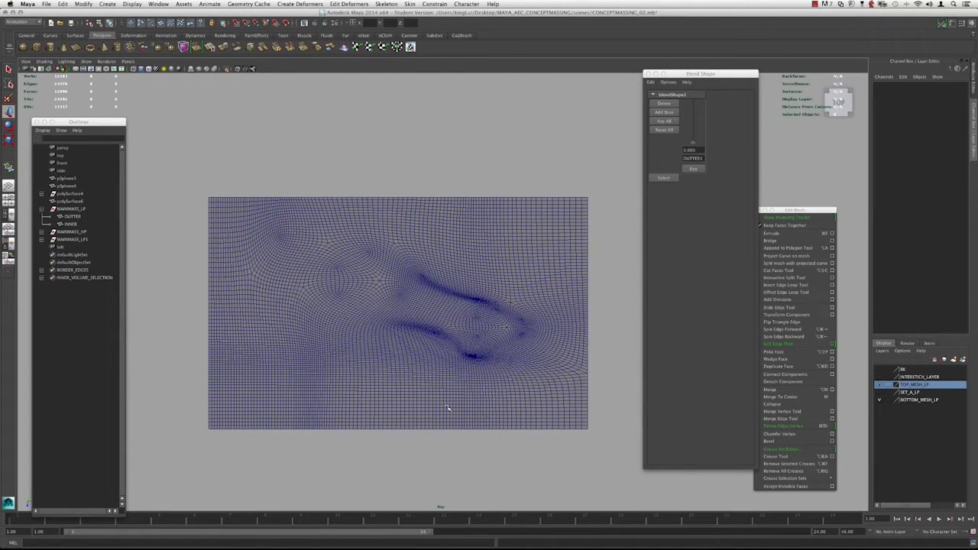
pyautogui.keyDown('alt'); pyautogui.moveTo(274, 232); pyautogui.dragTo(297, 228, button='right'); pyautogui.keyUp('alt')
pyautogui.keyDown('alt'); pyautogui.moveTo(229, 212); pyautogui.dragTo(238, 214, button='right'); pyautogui.keyUp('alt')
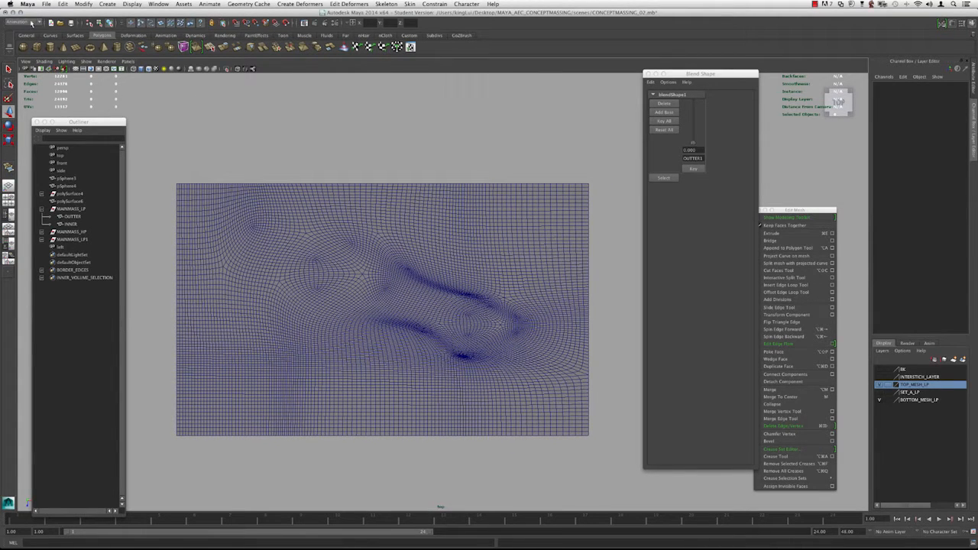
# - Create a four-sided polygon matching the outer corners of the flattened mesh with the Create Polygon Tool
pyautogui.press('space')
pyautogui.click(334, 330)
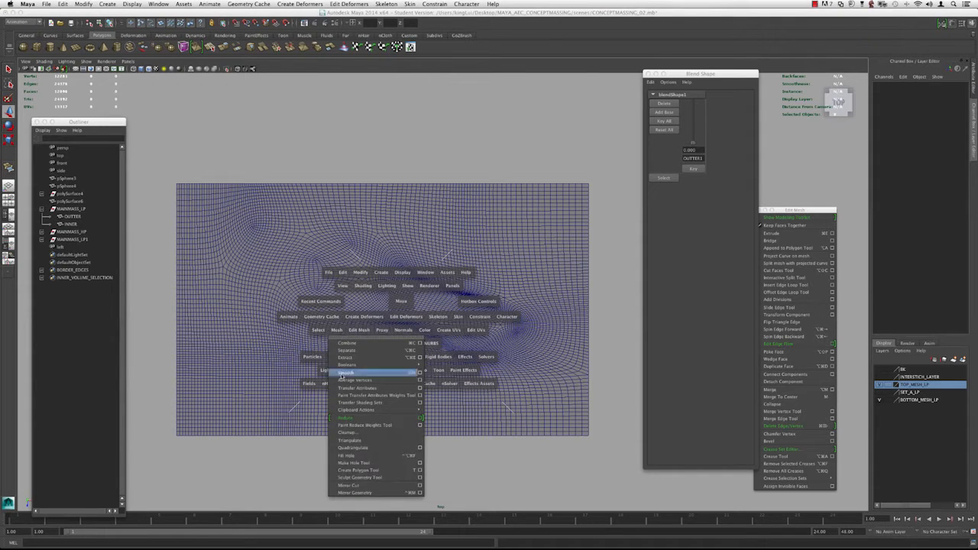
pyautogui.click(376, 470)
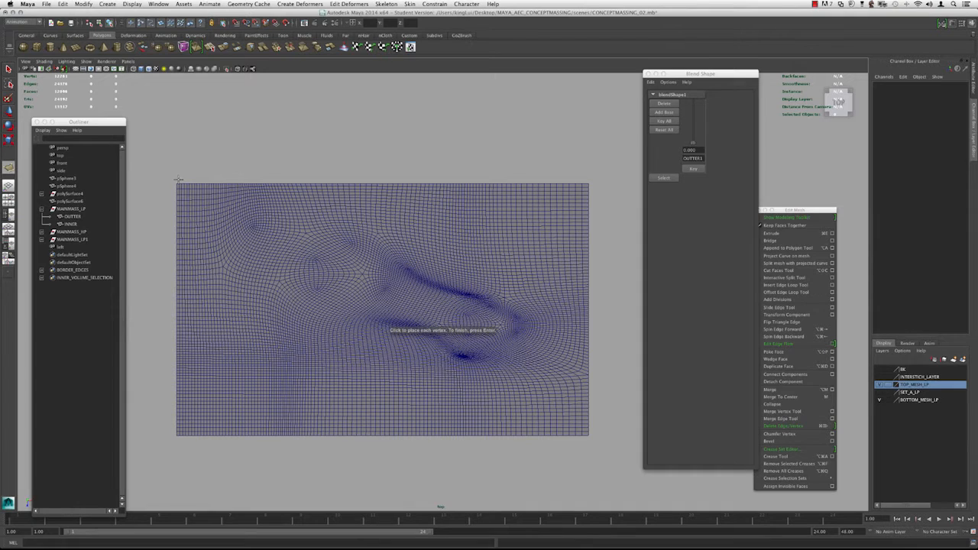
pyautogui.click(171, 442)
pyautogui.click(590, 444)
pyautogui.click(590, 176)
pyautogui.press('Return')
# - Examine how the flattened mesh's dense, curved grid flows within the new polygon's outline
pyautogui.scroll(-1, 435, 258)
pyautogui.keyDown('alt'); pyautogui.moveTo(343, 244); pyautogui.dragTo(361, 235, button='middle'); pyautogui.keyUp('alt')
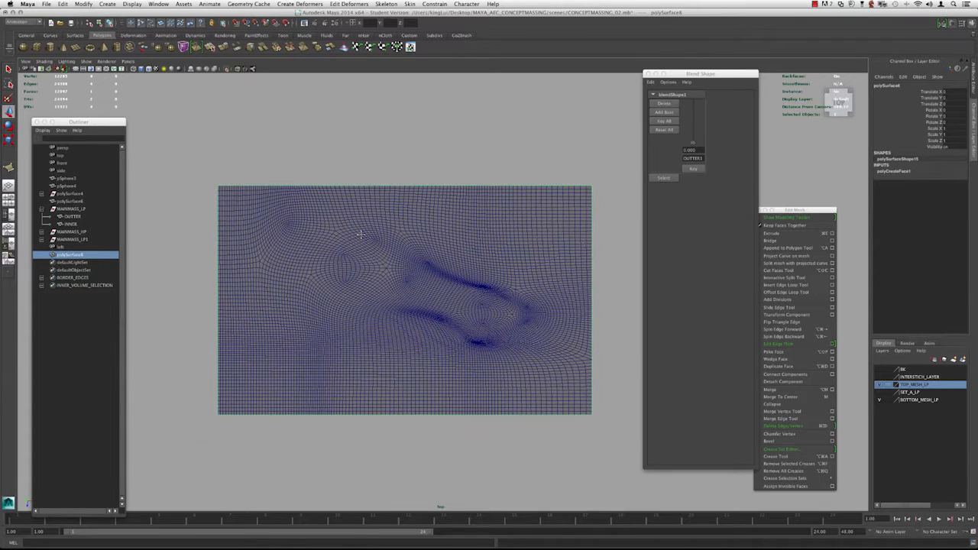
pyautogui.keyDown('alt'); pyautogui.moveTo(462, 275); pyautogui.dragTo(421, 273, button='middle'); pyautogui.keyUp('alt')
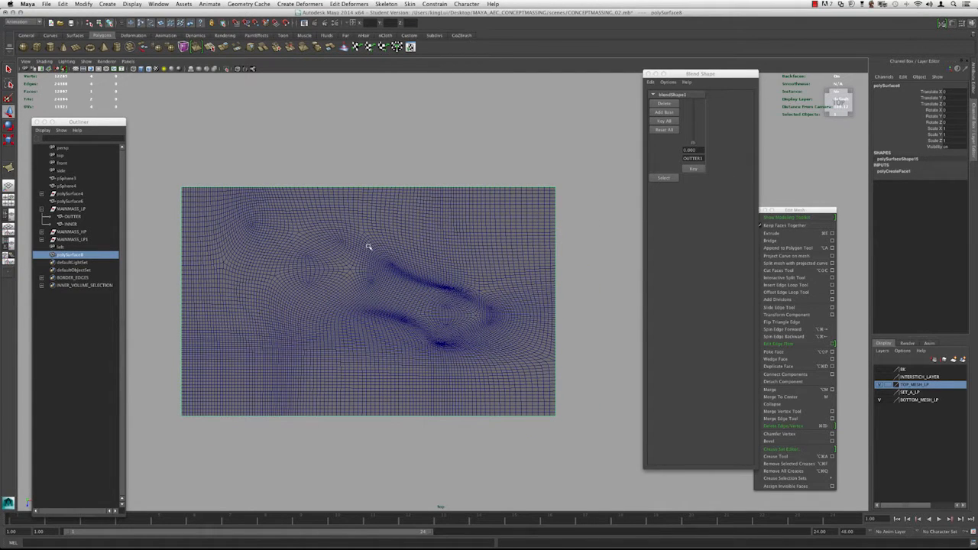
pyautogui.keyDown('alt'); pyautogui.moveTo(317, 320); pyautogui.dragTo(350, 320, button='middle'); pyautogui.keyUp('alt')
pyautogui.keyDown('alt'); pyautogui.moveTo(376, 328); pyautogui.dragTo(416, 336, button='right'); pyautogui.keyUp('alt')
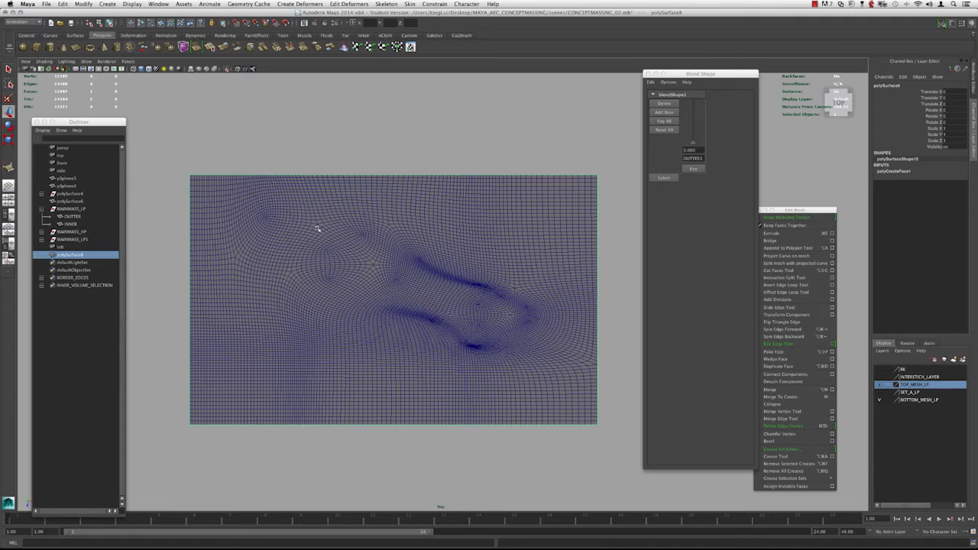
pyautogui.scroll(-3, 341, 216)
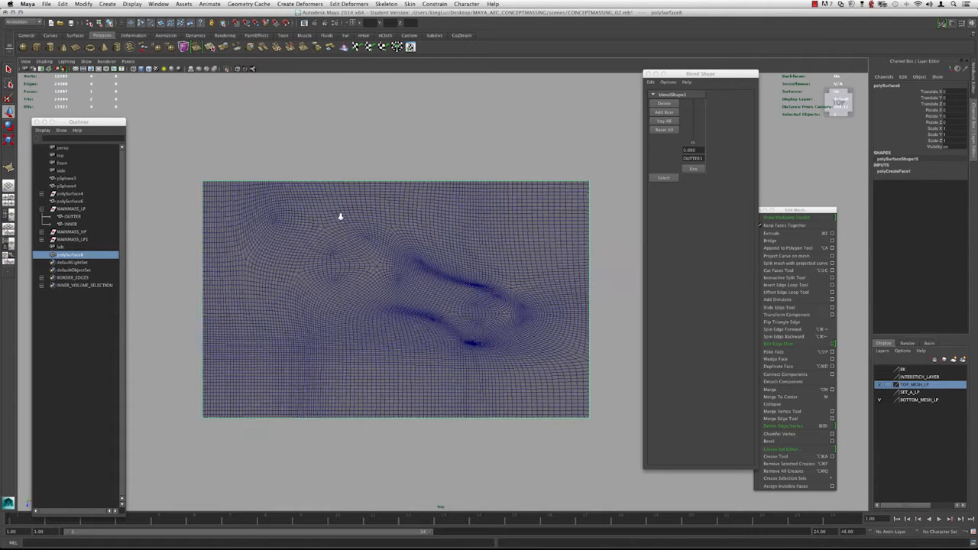
pyautogui.keyDown('alt'); pyautogui.moveTo(355, 220); pyautogui.dragTo(360, 220, button='middle'); pyautogui.keyUp('alt')
pyautogui.keyDown('alt'); pyautogui.moveTo(359, 220); pyautogui.dragTo(412, 254, button='right'); pyautogui.keyUp('alt')
pyautogui.keyDown('alt'); pyautogui.moveTo(412, 254); pyautogui.dragTo(396, 259, button='middle'); pyautogui.keyUp('alt')
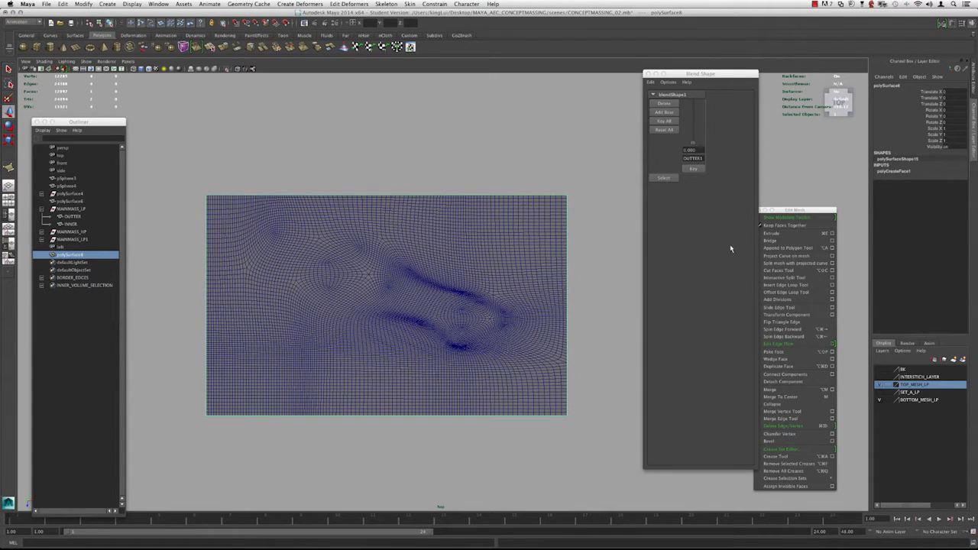
# - Insert two horizontal edge loops across the polygon, about a quarter and just under halfway down from its upper edge
pyautogui.click(787, 280)
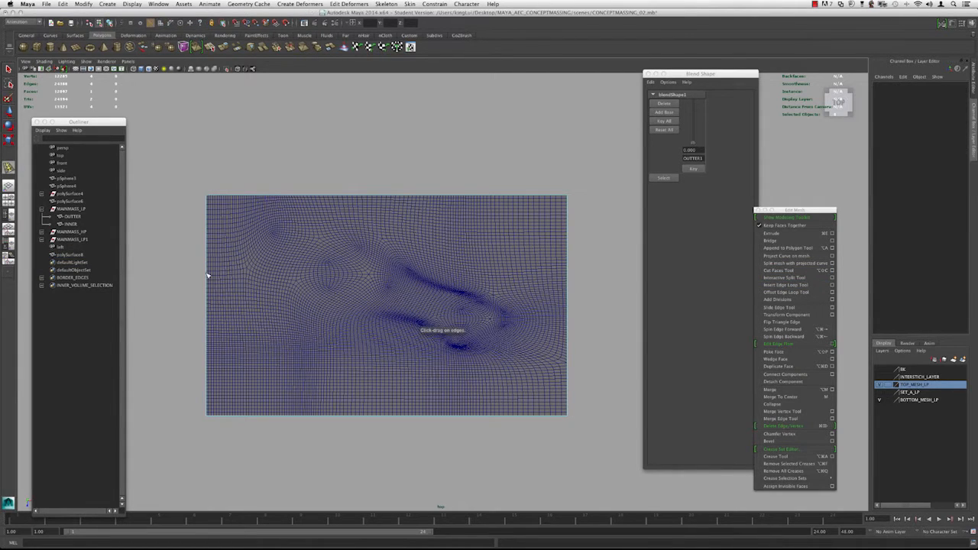
pyautogui.moveTo(208, 279); pyautogui.dragTo(209, 255)
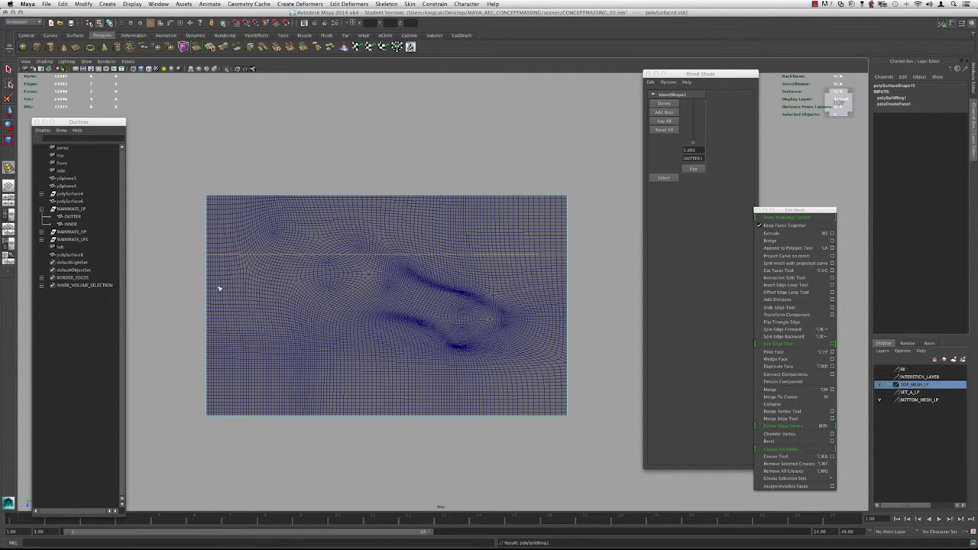
pyautogui.moveTo(208, 292); pyautogui.dragTo(207, 298)
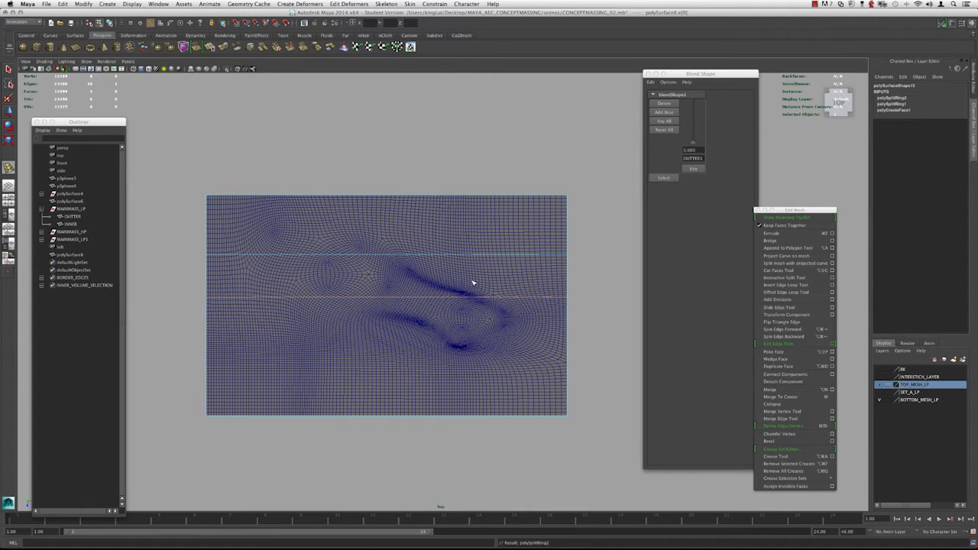
# - Preview the divided polygon with smoothing and return it to the unsmoothed display
pyautogui.keyDown('alt'); pyautogui.moveTo(498, 275); pyautogui.dragTo(292, 265, button='right'); pyautogui.keyUp('alt')
pyautogui.press('3')
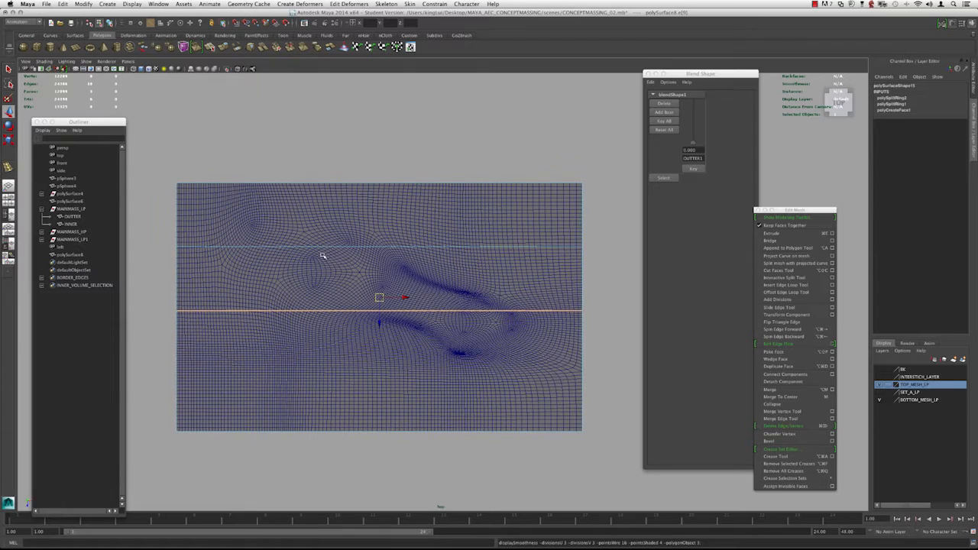
pyautogui.press('1')
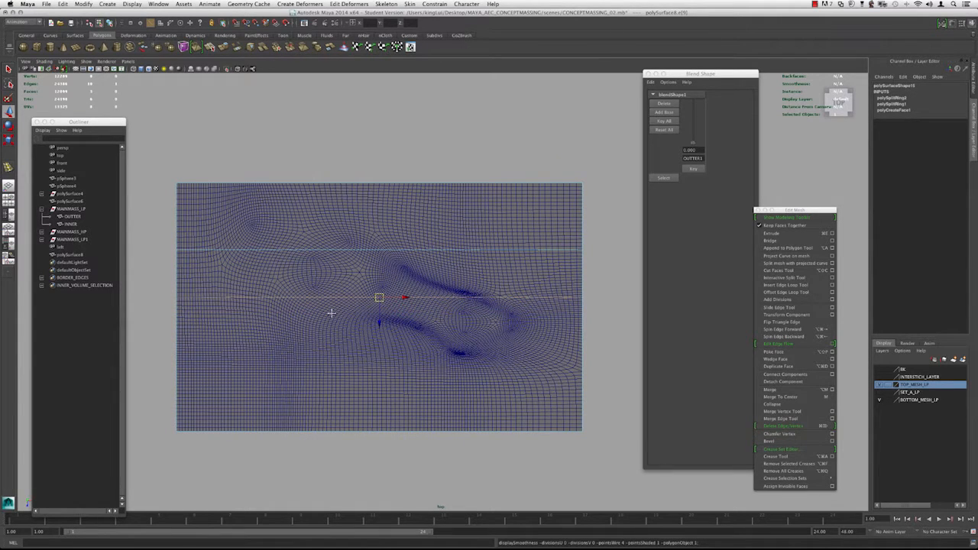
pyautogui.keyDown('alt'); pyautogui.moveTo(331, 312); pyautogui.dragTo(357, 312, button='middle'); pyautogui.keyUp('alt')
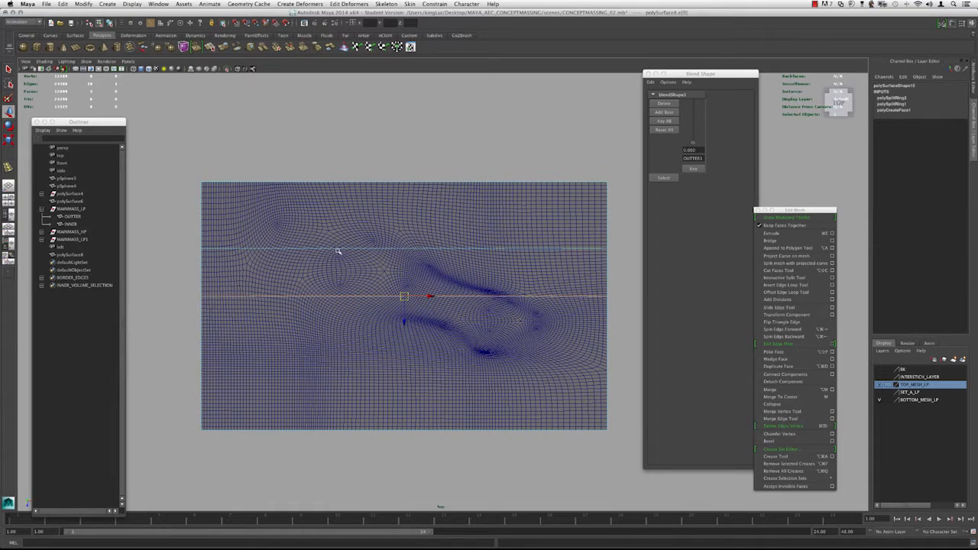
# - Insert a vertical edge loop slightly left of the polygon's centre and preview the polygon smoothed
pyautogui.click(787, 284)
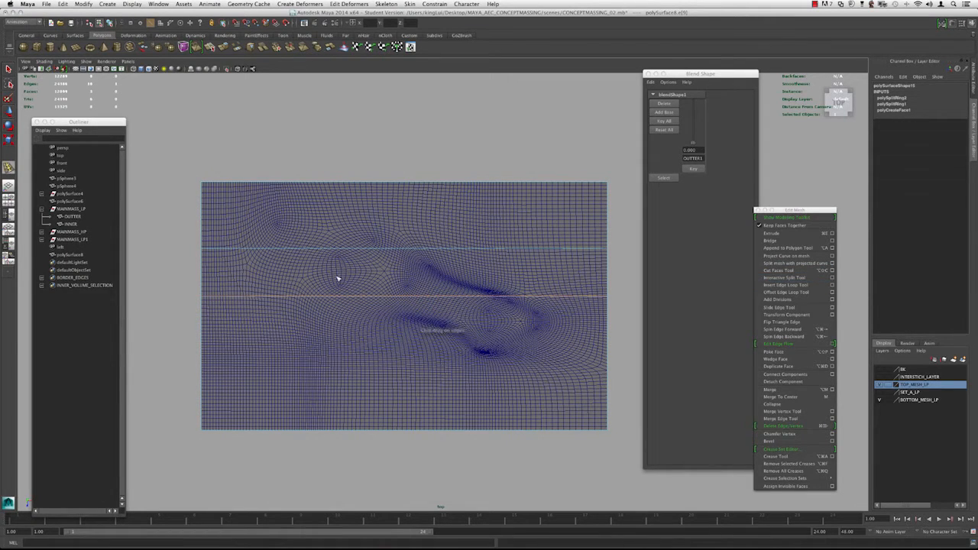
pyautogui.click(386, 250)
pyautogui.keyDown('alt'); pyautogui.moveTo(369, 256); pyautogui.dragTo(354, 269, button='middle'); pyautogui.keyUp('alt')
pyautogui.press('3')
pyautogui.keyDown('alt'); pyautogui.moveTo(354, 269); pyautogui.dragTo(369, 286, button='right'); pyautogui.keyUp('alt')
# - Select the two vertices where the vertical loop crosses the horizontal loops and scale them apart vertically, in unsmoothed display
pyautogui.press('w')
pyautogui.press('1')
pyautogui.keyDown('alt'); pyautogui.moveTo(328, 270); pyautogui.dragTo(324, 262, button='middle'); pyautogui.keyUp('alt')
pyautogui.moveTo(323, 262)
pyautogui.keyDown('alt'); pyautogui.mouseDown(button='right')
pyautogui.moveTo(343, 274)
pyautogui.moveTo(335, 266)
pyautogui.mouseUp(button='right'); pyautogui.keyUp('alt')
pyautogui.moveTo(348, 239); pyautogui.dragTo(362, 336)
pyautogui.press('e')
pyautogui.press('r')
pyautogui.press('1')
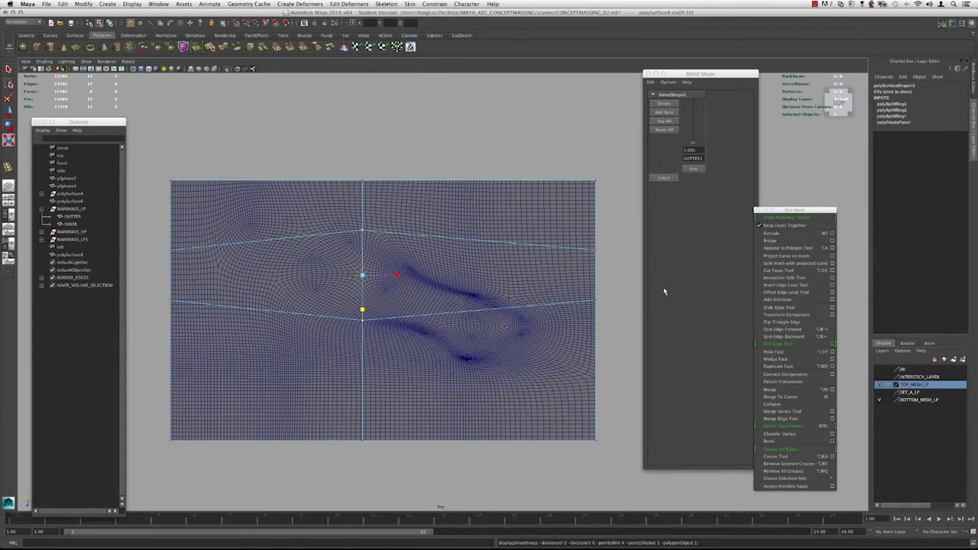
# - Insert a vertical edge loop left of the centre loop, scale its two inner vertices closer together vertically, and preview the polygon smoothed
pyautogui.click(756, 286)
pyautogui.moveTo(284, 312); pyautogui.dragTo(289, 314)
pyautogui.moveTo(289, 313); pyautogui.dragTo(257, 308, button='right')
pyautogui.press('w')
pyautogui.moveTo(308, 342); pyautogui.dragTo(272, 228)
pyautogui.press('e')
pyautogui.press('r')
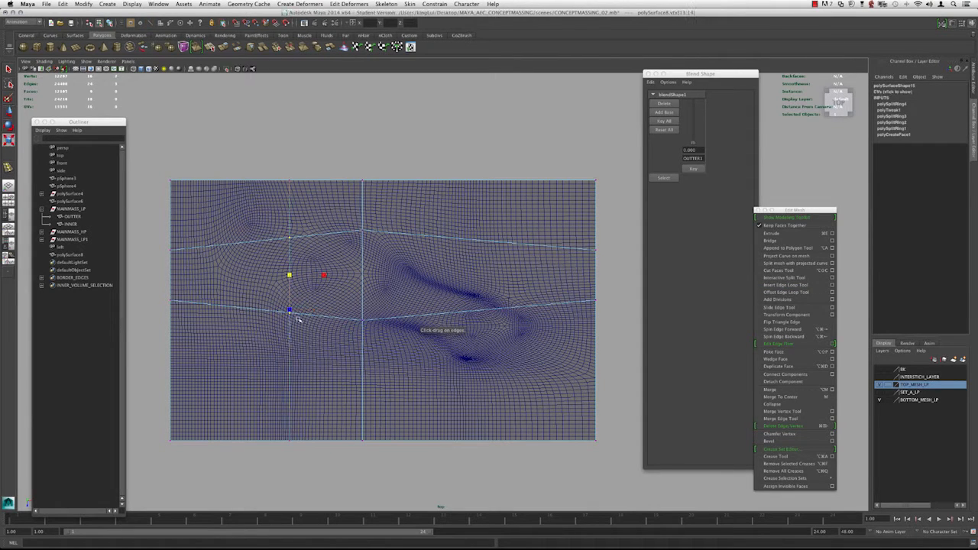
pyautogui.moveTo(290, 310); pyautogui.dragTo(290, 281)
pyautogui.press('3')
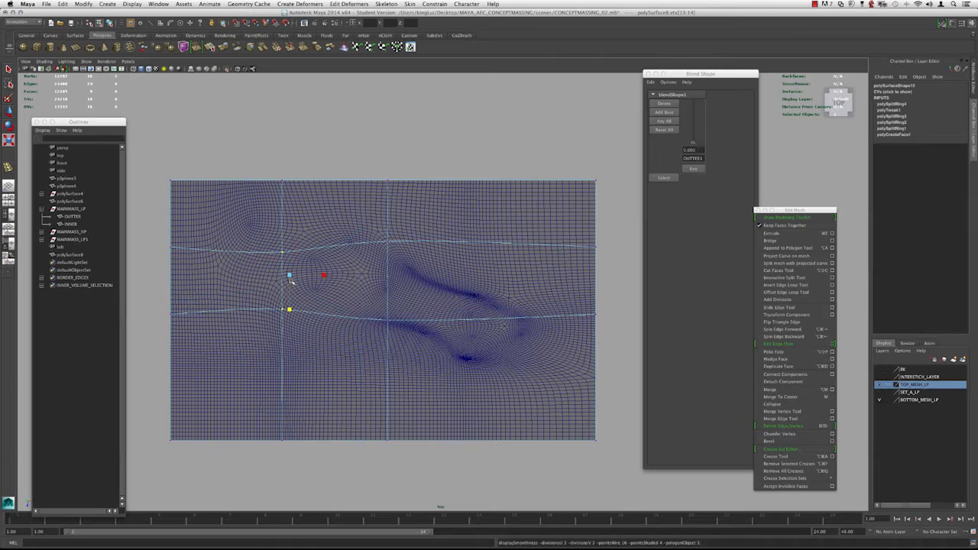
# - Scale the two inner vertices on the polygon's left border closer together vertically and check the smoothed shape
pyautogui.press('1')
pyautogui.click(172, 301)
pyautogui.moveTo(170, 238); pyautogui.dragTo(171, 265)
pyautogui.press('3')
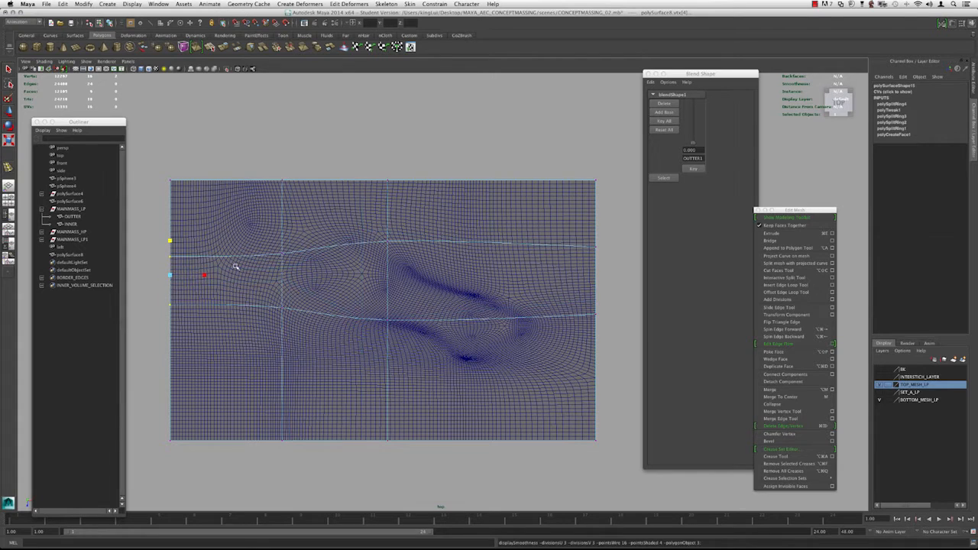
pyautogui.press('1')
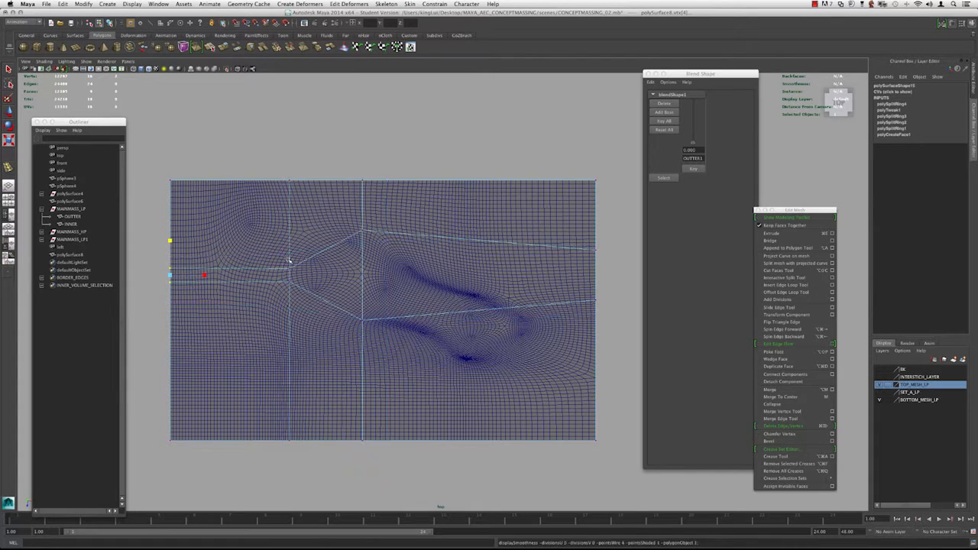
# - Insert three vertical edge loops across the part of the polygon right of the centre loop
pyautogui.press('y')
pyautogui.click(418, 235)
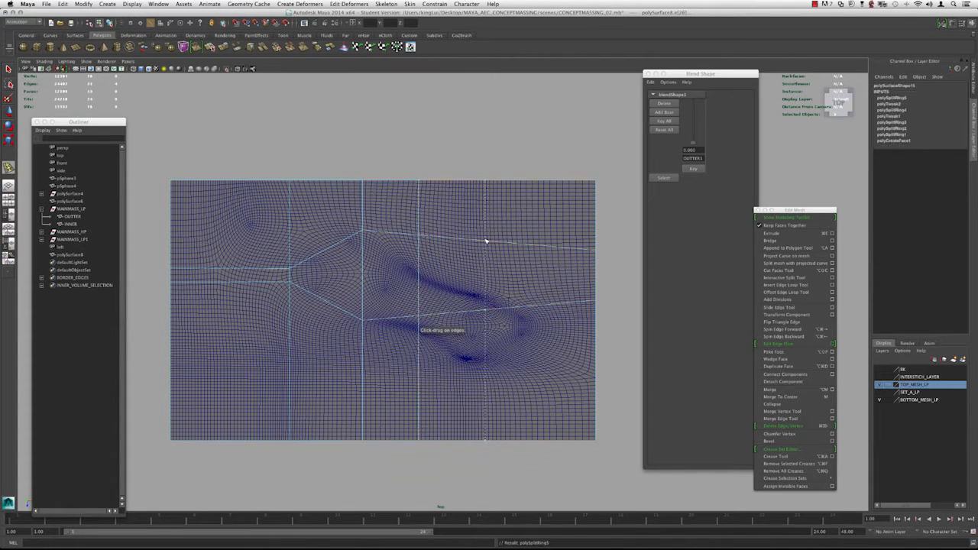
pyautogui.click(506, 240)
pyautogui.click(560, 248)
# - Put the dense OUTTER mesh on a new display layer named TEMP and set that layer to reference
pyautogui.rightClick(477, 248)
pyautogui.moveTo(479, 249); pyautogui.dragTo(508, 230, button='right')
pyautogui.click(475, 224)
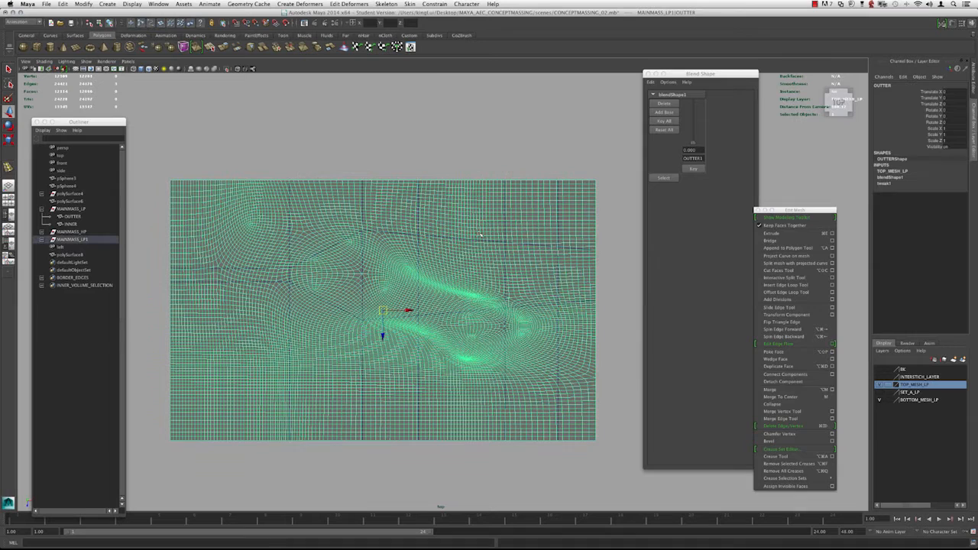
pyautogui.click(962, 359)
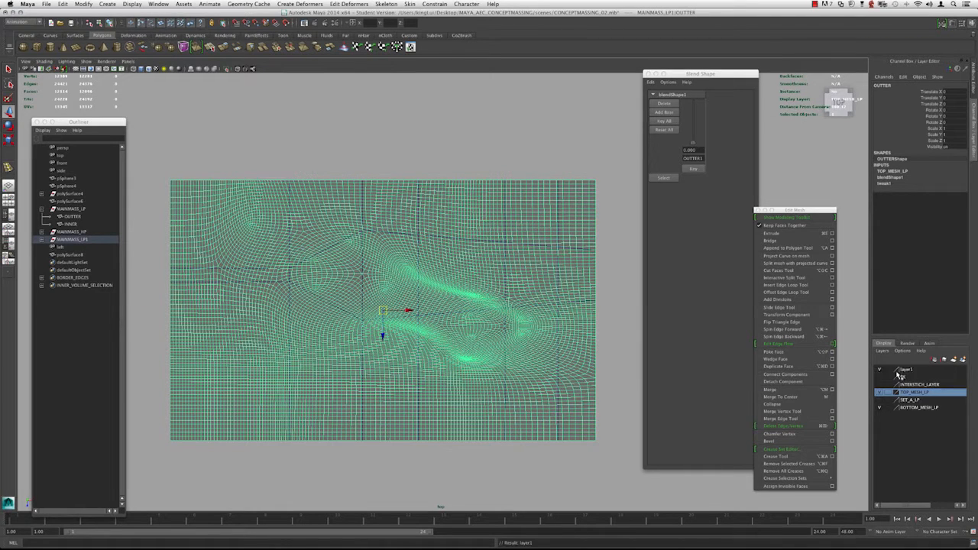
pyautogui.doubleClick(907, 370)
pyautogui.write('TEMP')
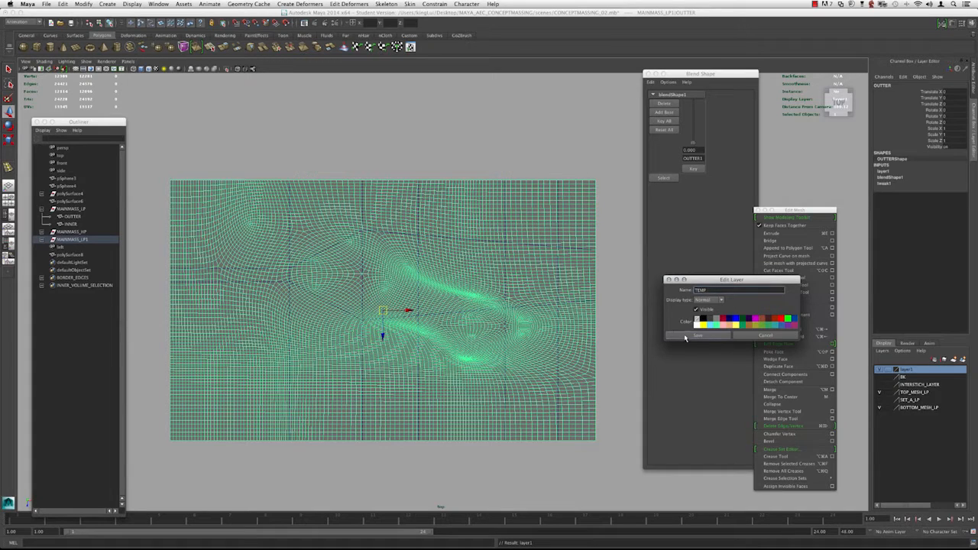
pyautogui.click(686, 337)
pyautogui.click(888, 369)
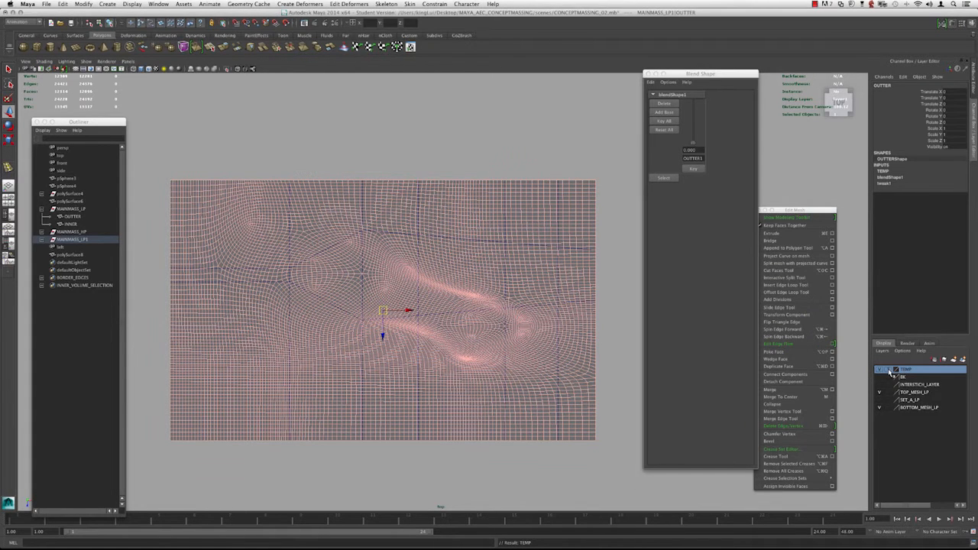
pyautogui.click(891, 371)
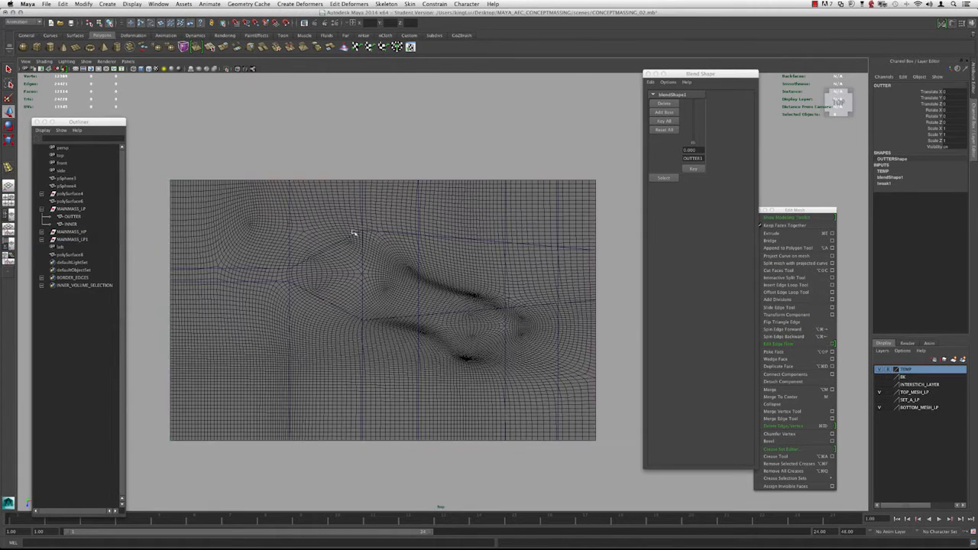
# - Move both inner vertices on the second vertical loop from the polygon's right border downward to follow the dense mesh's flow
pyautogui.click(346, 226)
pyautogui.press('F9')
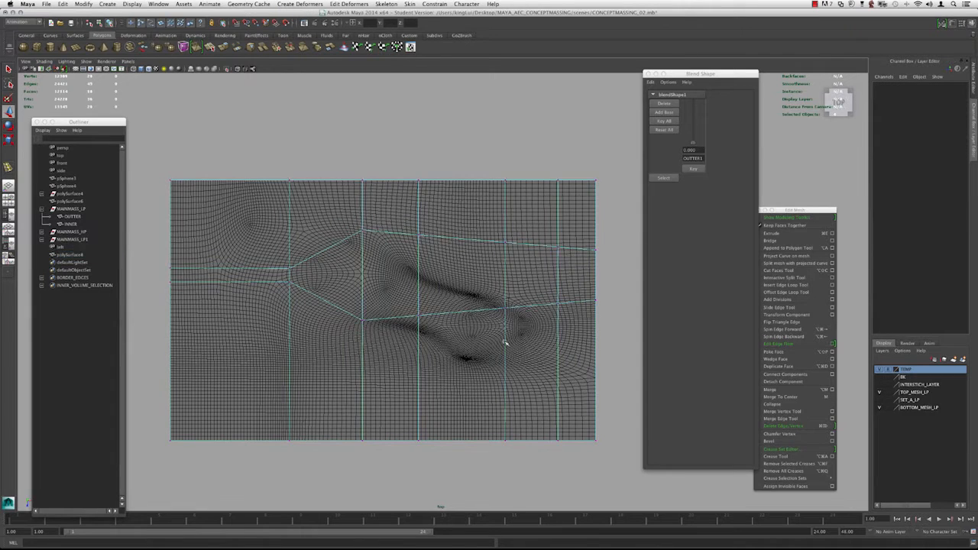
pyautogui.keyDown('alt'); pyautogui.moveTo(493, 324); pyautogui.dragTo(454, 302, button='middle'); pyautogui.keyUp('alt')
pyautogui.keyDown('alt'); pyautogui.moveTo(455, 302); pyautogui.dragTo(504, 334, button='right'); pyautogui.keyUp('alt')
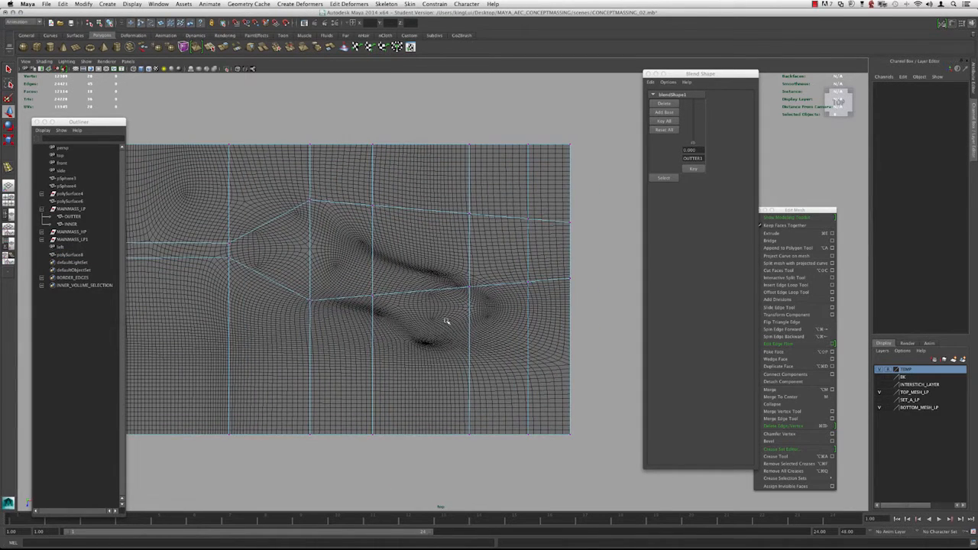
pyautogui.keyDown('alt'); pyautogui.moveTo(447, 321); pyautogui.dragTo(469, 310, button='middle'); pyautogui.keyUp('alt')
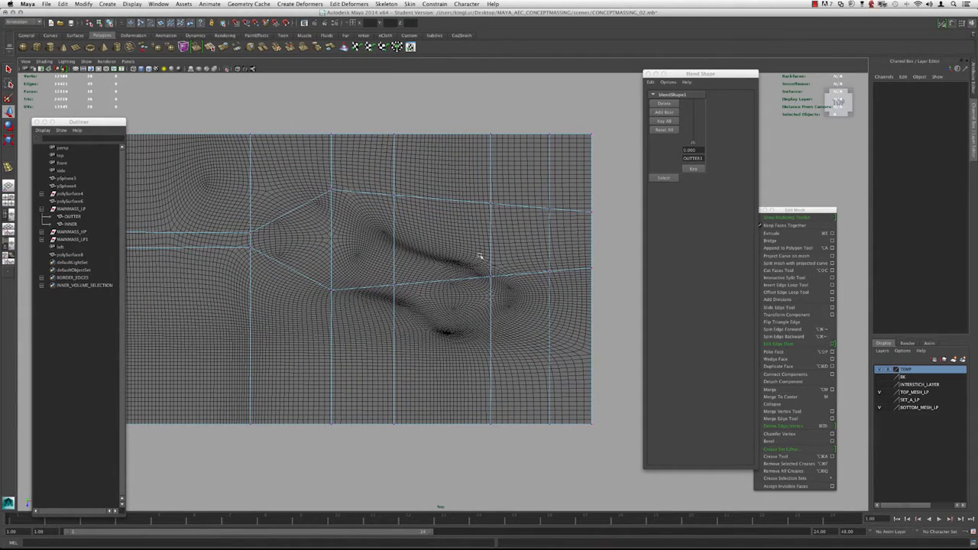
pyautogui.click(490, 277)
pyautogui.moveTo(493, 302); pyautogui.dragTo(494, 357)
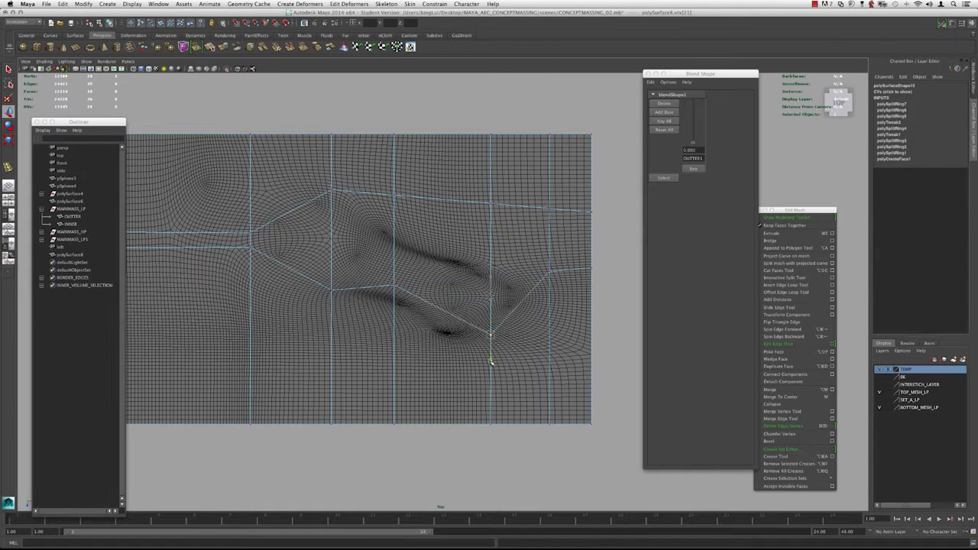
pyautogui.click(490, 204)
pyautogui.moveTo(493, 227); pyautogui.dragTo(492, 273)
pyautogui.click(492, 337)
pyautogui.moveTo(493, 357); pyautogui.dragTo(492, 378)
# - Scale the inner vertices on the loop nearest the right border closer together vertically and lower them along with the right-border pair
pyautogui.moveTo(563, 318); pyautogui.dragTo(538, 199)
pyautogui.press('e')
pyautogui.press('r')
pyautogui.moveTo(550, 273); pyautogui.dragTo(552, 245)
pyautogui.press('w')
pyautogui.moveTo(573, 272); pyautogui.dragTo(570, 357, button='middle')
pyautogui.press('3')
pyautogui.press('1')
# - Scale the two inner vertices on the polygon's right border closer together vertically and preview the smoothed shape
pyautogui.moveTo(577, 277); pyautogui.dragTo(593, 370)
pyautogui.press('e')
pyautogui.press('r')
pyautogui.press('r')
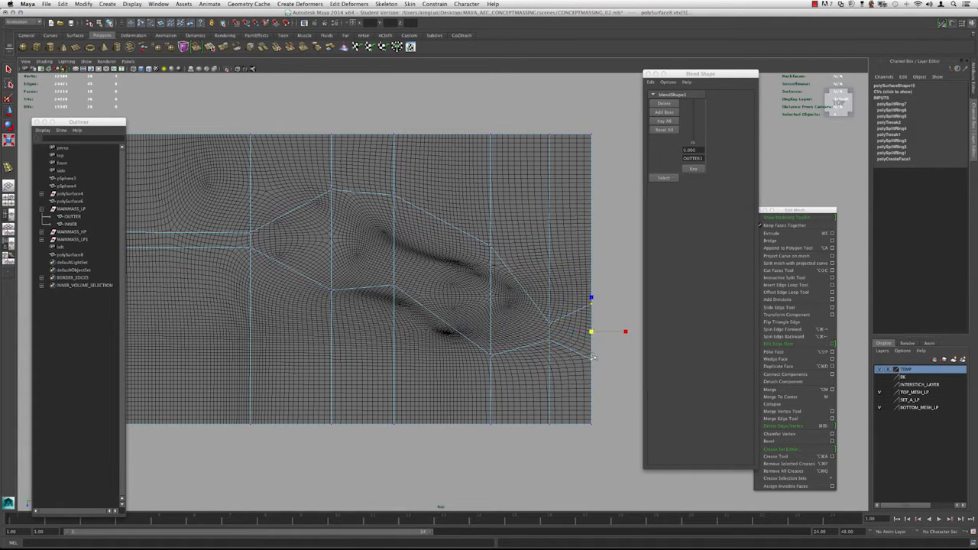
pyautogui.moveTo(592, 298); pyautogui.dragTo(591, 324)
pyautogui.press('3')
# - Scale the two inner vertices on the third vertical loop from the right border closer together and check the smoothed result
pyautogui.keyDown('alt'); pyautogui.moveTo(550, 281); pyautogui.dragTo(415, 253, button='right'); pyautogui.keyUp('alt')
pyautogui.keyDown('alt'); pyautogui.moveTo(407, 254); pyautogui.dragTo(446, 252, button='middle'); pyautogui.keyUp('alt')
pyautogui.press('1')
pyautogui.moveTo(426, 200); pyautogui.dragTo(492, 344)
pyautogui.moveTo(443, 281); pyautogui.dragTo(443, 252)
pyautogui.press('3')
pyautogui.press('1')
# - Insert a vertical edge loop between the second and third loops from the right border and scale its inner vertices closer together
pyautogui.press('g')
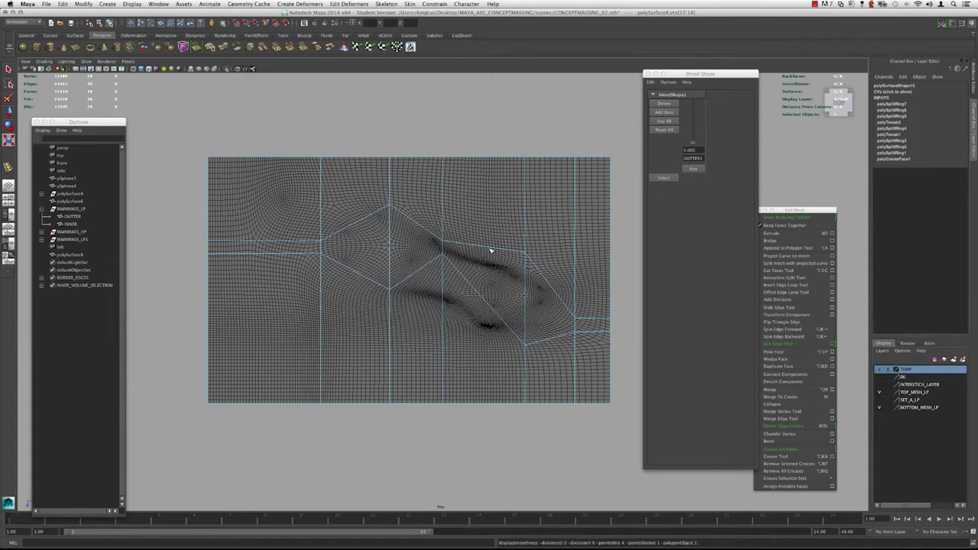
pyautogui.click(492, 249)
pyautogui.press('w')
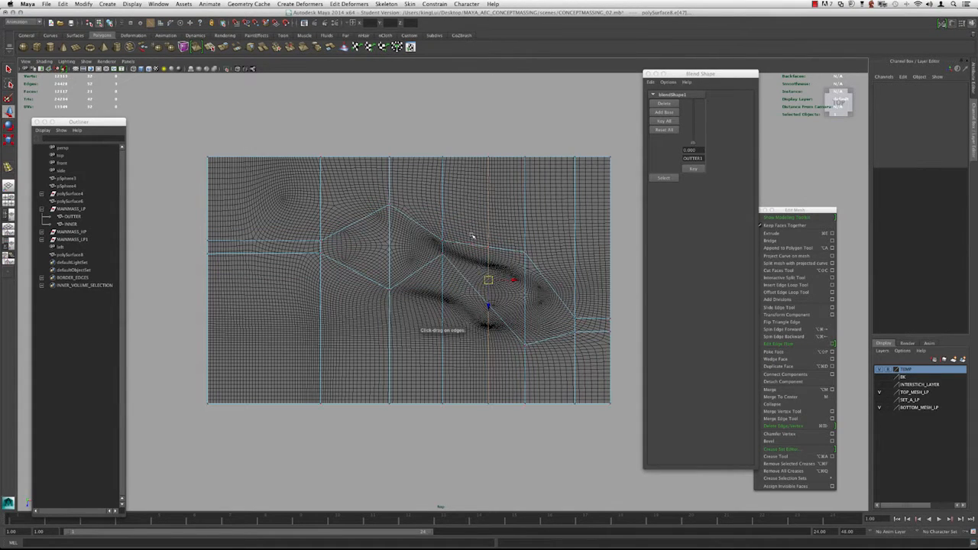
pyautogui.moveTo(471, 234); pyautogui.dragTo(509, 341)
pyautogui.press('e')
pyautogui.press('r')
pyautogui.moveTo(489, 310); pyautogui.dragTo(488, 288)
pyautogui.press('3')
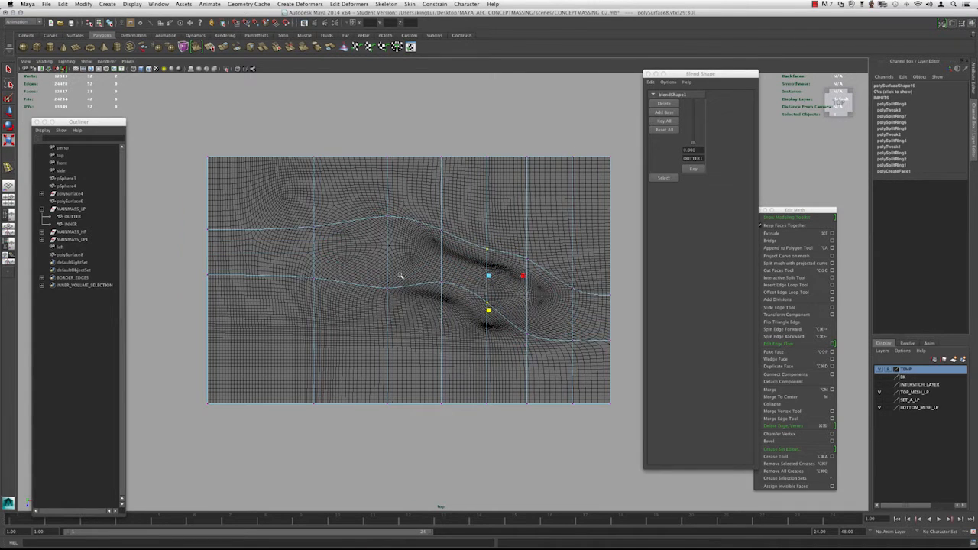
# - Scale the two inner vertices on the second loop from the right border apart vertically and preview the polygon smoothed
pyautogui.keyDown('alt'); pyautogui.moveTo(400, 277); pyautogui.dragTo(367, 289, button='middle'); pyautogui.keyUp('alt')
pyautogui.scroll(1, 398, 296)
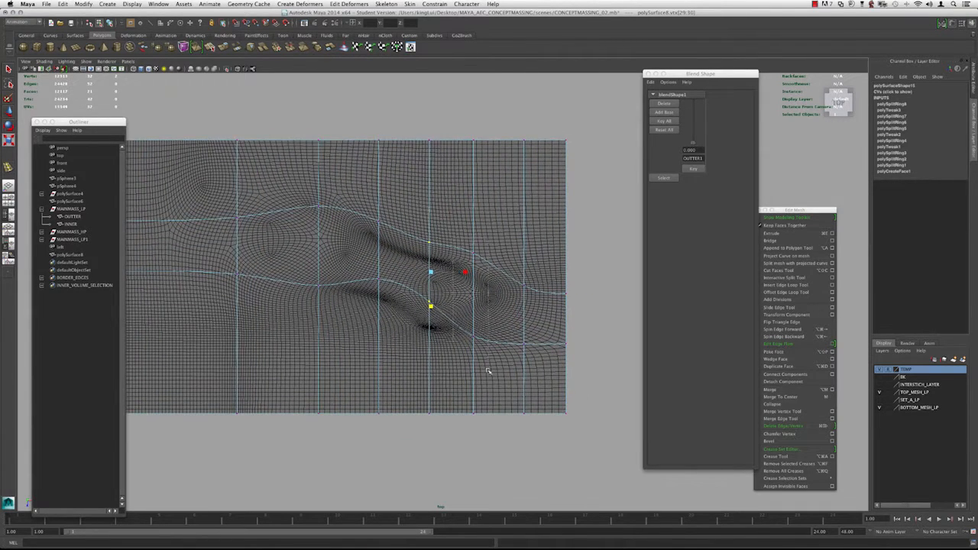
pyautogui.press('1')
pyautogui.moveTo(471, 332); pyautogui.dragTo(472, 361)
pyautogui.press('3')
# - Move the two inner vertices on the third loop from the right border downward in smoothed display
pyautogui.moveTo(413, 229); pyautogui.dragTo(432, 273)
pyautogui.press('1')
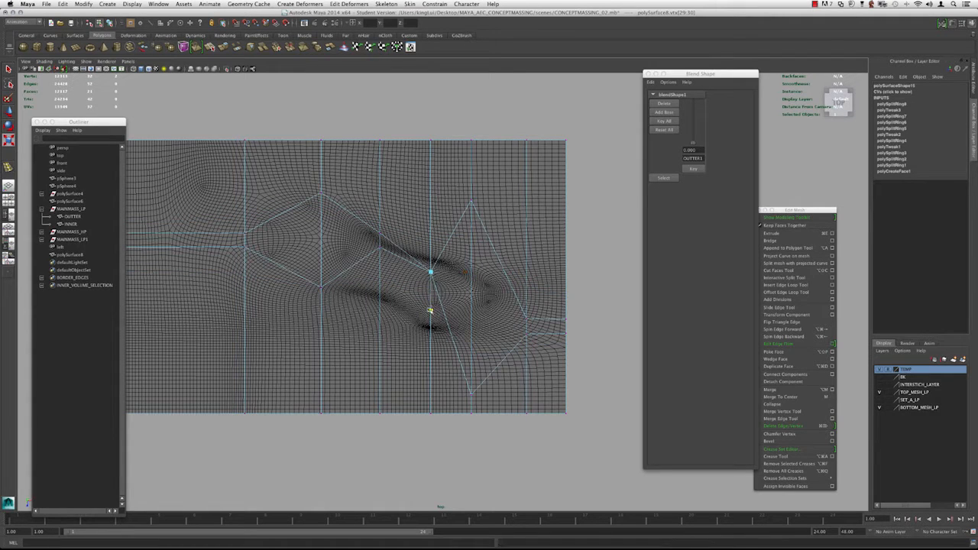
pyautogui.press('w')
pyautogui.press('3')
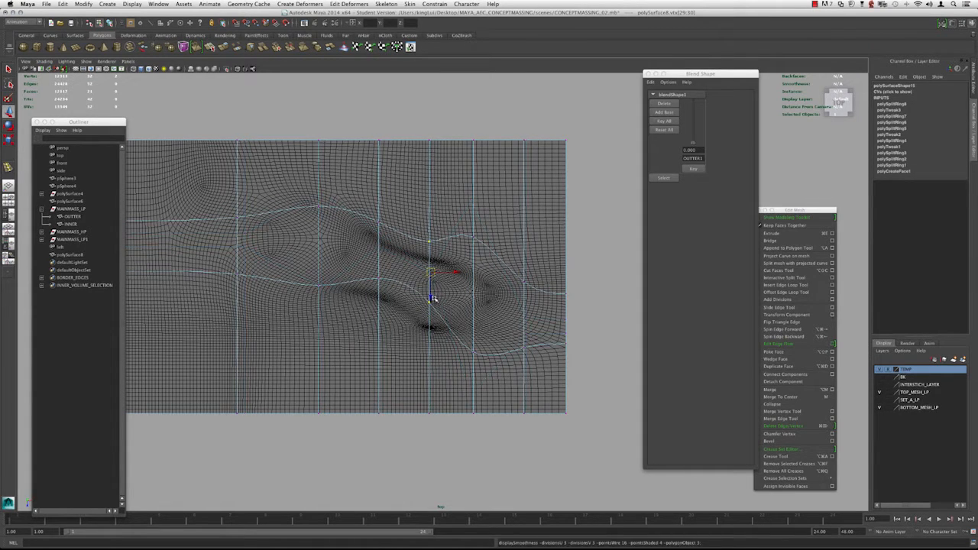
pyautogui.moveTo(432, 298); pyautogui.dragTo(432, 324)
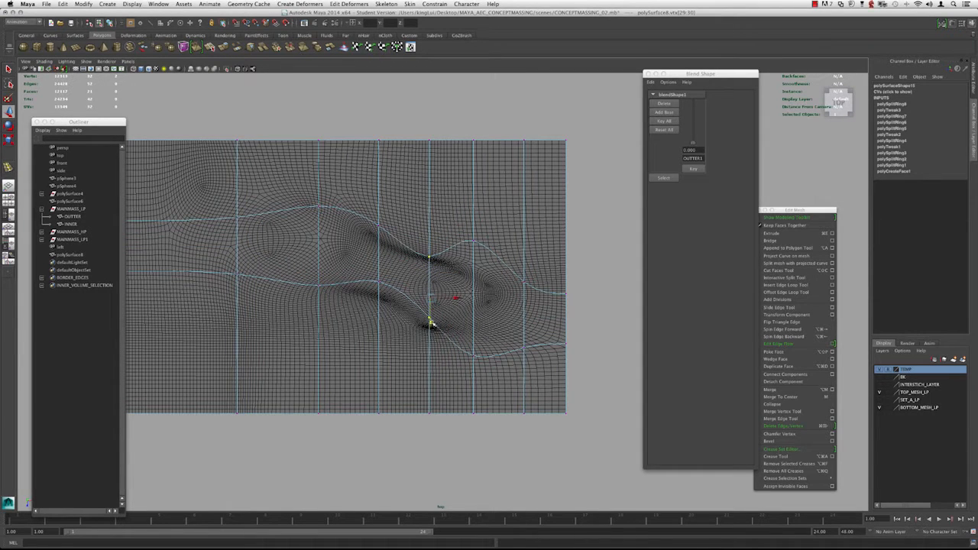
pyautogui.keyDown('alt'); pyautogui.moveTo(452, 269); pyautogui.dragTo(399, 271, button='right'); pyautogui.keyUp('alt')
pyautogui.keyDown('alt'); pyautogui.moveTo(337, 269); pyautogui.dragTo(399, 270, button='middle'); pyautogui.keyUp('alt')
pyautogui.keyDown('alt'); pyautogui.moveTo(400, 271); pyautogui.dragTo(423, 288, button='right'); pyautogui.keyUp('alt')
# - Insert a vertical edge loop between the left border and its nearest loop, select its two inner vertices, and check the smoothing
pyautogui.press('1')
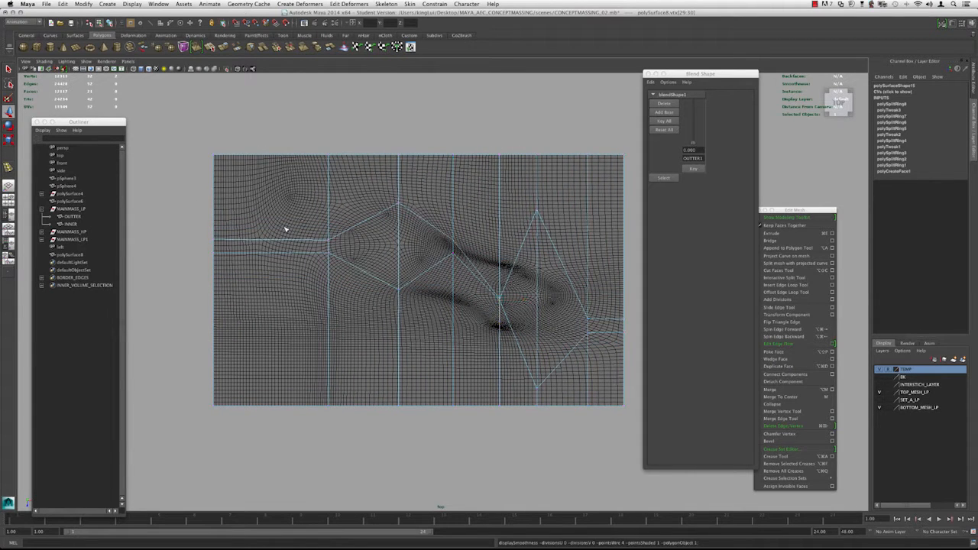
pyautogui.press('g')
pyautogui.click(261, 240)
pyautogui.press('3')
pyautogui.press('w')
pyautogui.keyDown('alt'); pyautogui.moveTo(286, 230); pyautogui.dragTo(317, 231, button='middle'); pyautogui.keyUp('alt')
pyautogui.press('1')
pyautogui.press('F9')
pyautogui.moveTo(267, 226); pyautogui.dragTo(308, 264)
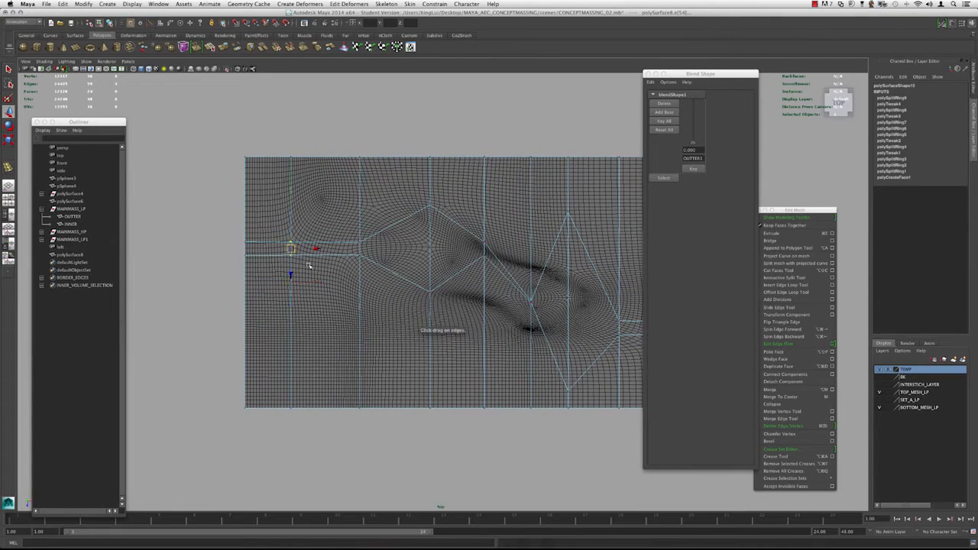
pyautogui.press('r')
pyautogui.press('3')
pyautogui.press('1')
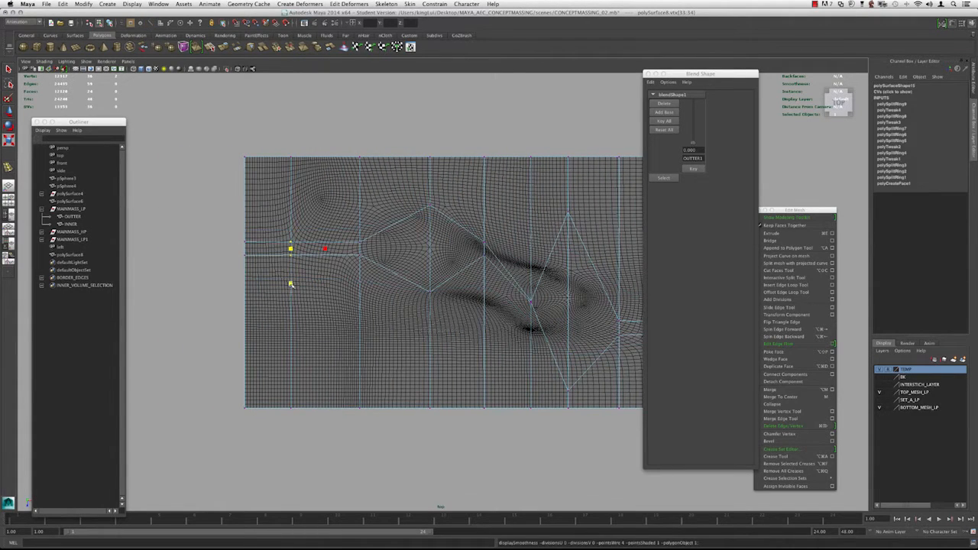
# - Slightly adjust the vertical scale of the two inner left-border vertices and preview the polygon smoothed
pyautogui.moveTo(232, 241); pyautogui.dragTo(254, 278)
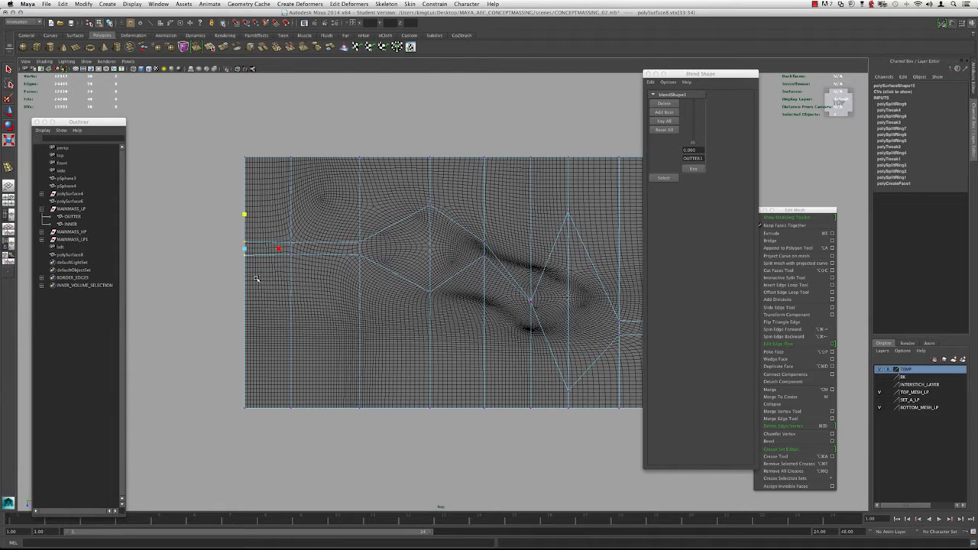
pyautogui.moveTo(244, 215); pyautogui.dragTo(246, 217)
pyautogui.press('3')
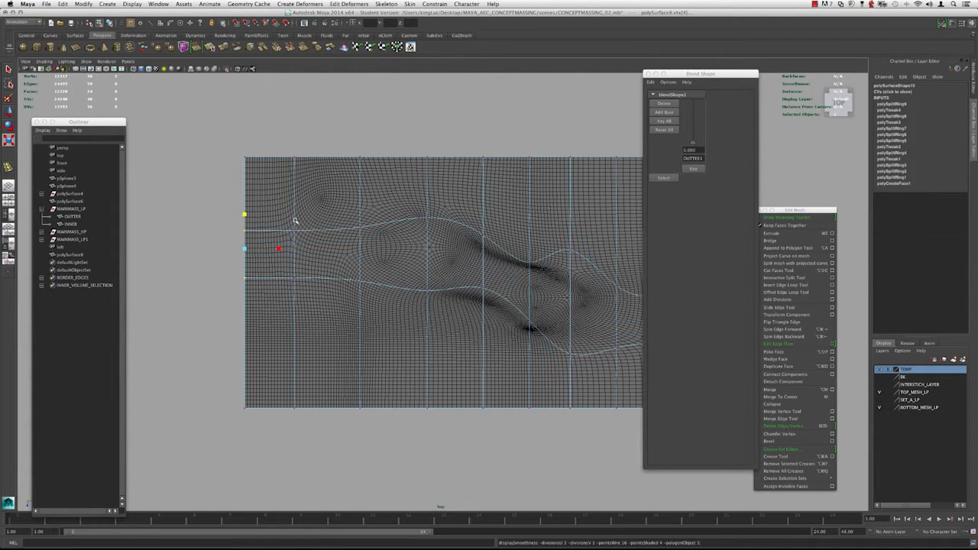
pyautogui.keyDown('alt'); pyautogui.moveTo(359, 225); pyautogui.dragTo(298, 226, button='middle'); pyautogui.keyUp('alt')
# - Insert one horizontal edge loop through the polygon's upper band and another through its lower band
pyautogui.press('1')
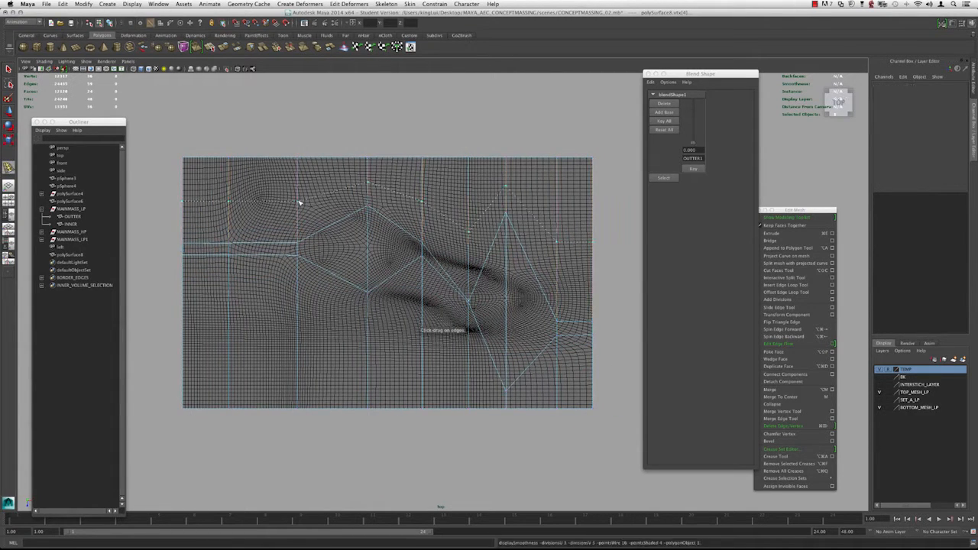
pyautogui.click(301, 203)
pyautogui.press('super+Delete')
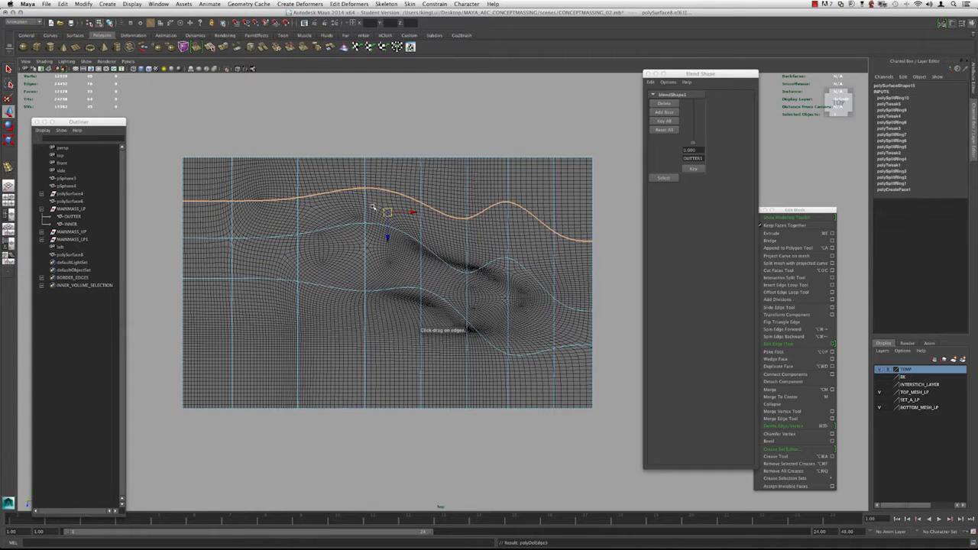
pyautogui.press('super+z')
pyautogui.press('1')
pyautogui.press('y')
pyautogui.click(298, 308)
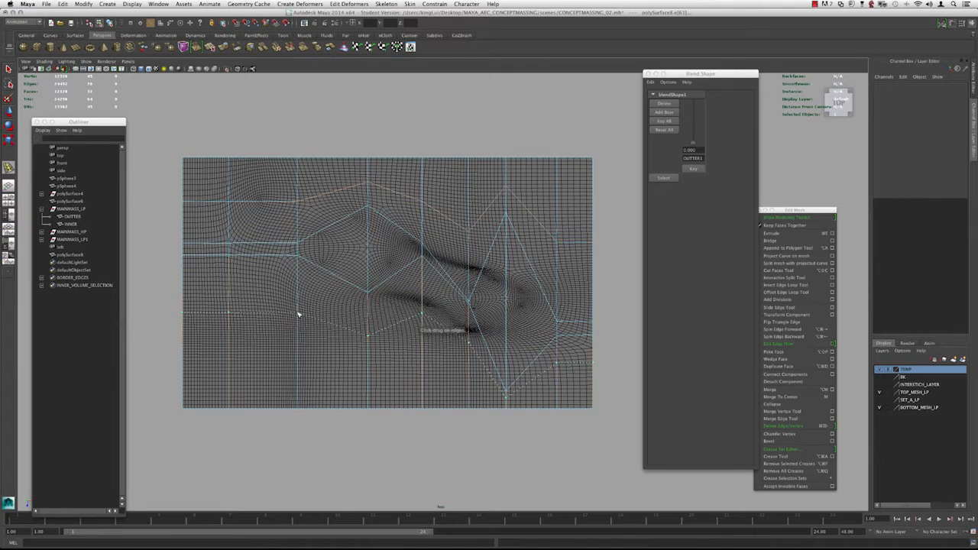
# - Scale the four inner vertices on the third inner vertical loop from the left apart vertically, then return to unsmoothed display
pyautogui.moveTo(352, 173); pyautogui.dragTo(373, 357)
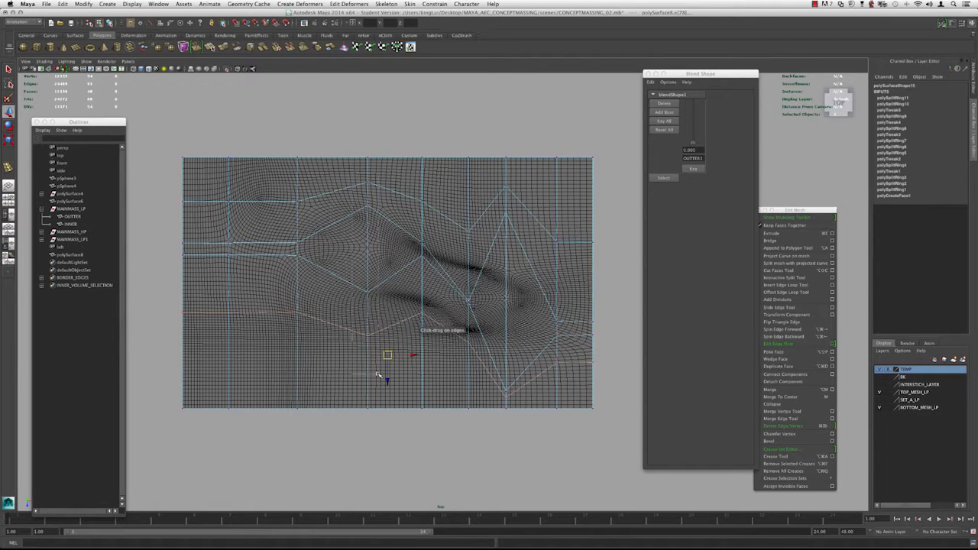
pyautogui.press('3')
pyautogui.moveTo(367, 293); pyautogui.dragTo(368, 309)
pyautogui.press('1')
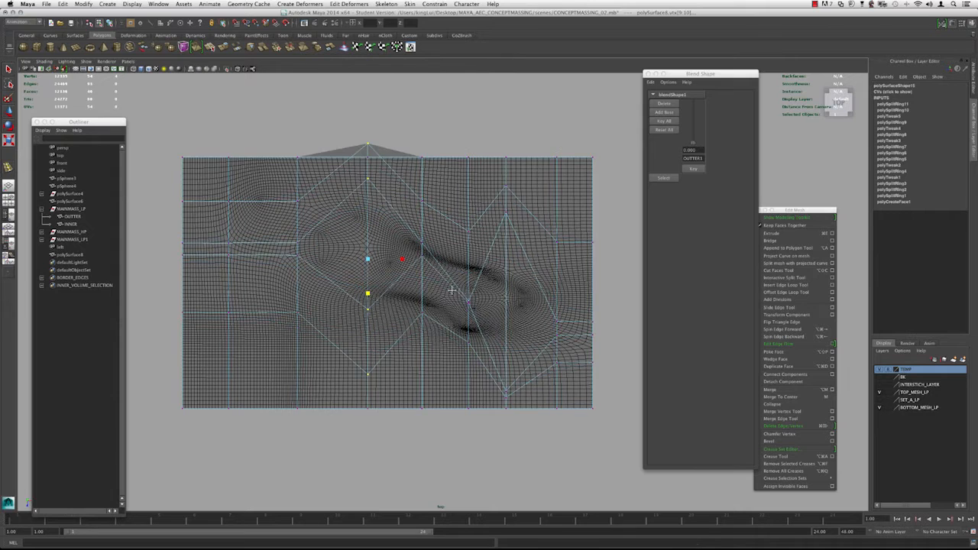
# - In smoothed display, scale the four inner vertices on the fourth inner vertical loop from the left closer together vertically
pyautogui.keyDown('alt'); pyautogui.moveTo(476, 251); pyautogui.dragTo(451, 249, button='middle'); pyautogui.keyUp('alt')
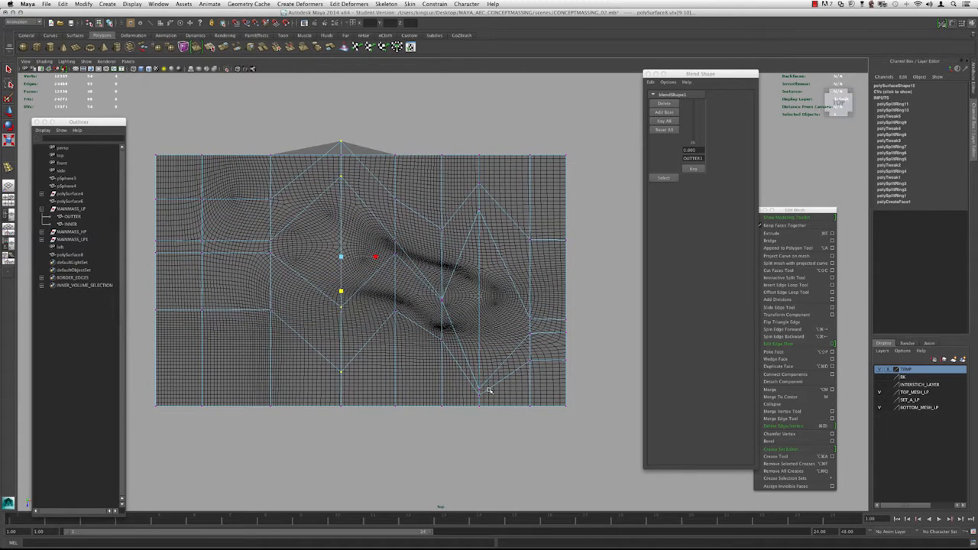
pyautogui.press('3')
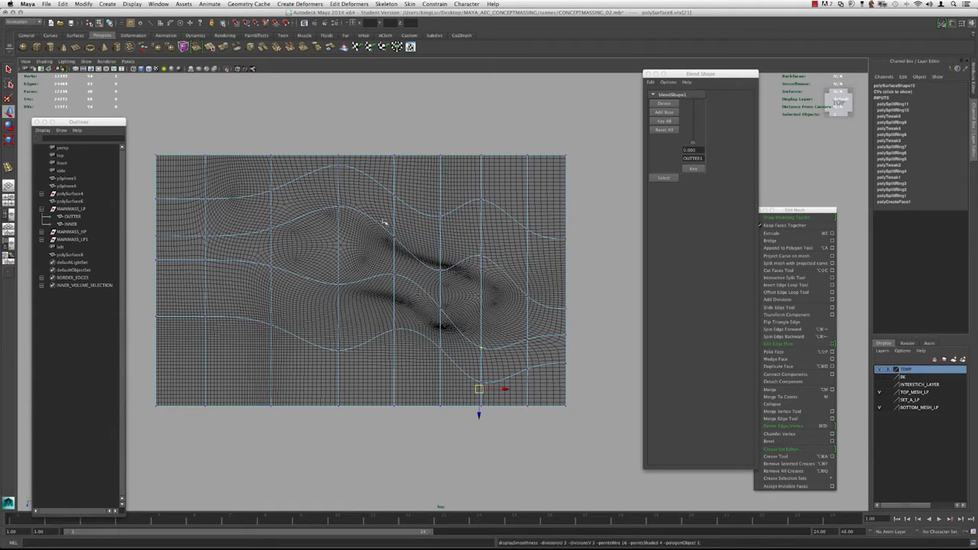
pyautogui.moveTo(408, 293); pyautogui.dragTo(379, 165)
pyautogui.press('r')
pyautogui.moveTo(396, 221); pyautogui.dragTo(397, 239)
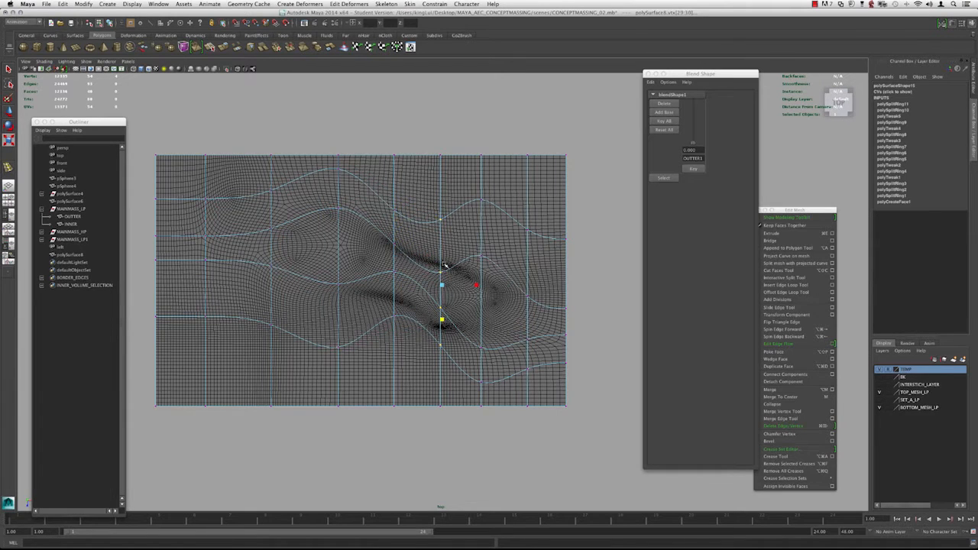
# - Scale the four inner vertices on the fifth inner vertical loop from the left further together vertically, checking the result in smoothed display
pyautogui.press('1')
pyautogui.press('3')
pyautogui.moveTo(445, 328); pyautogui.dragTo(442, 306)
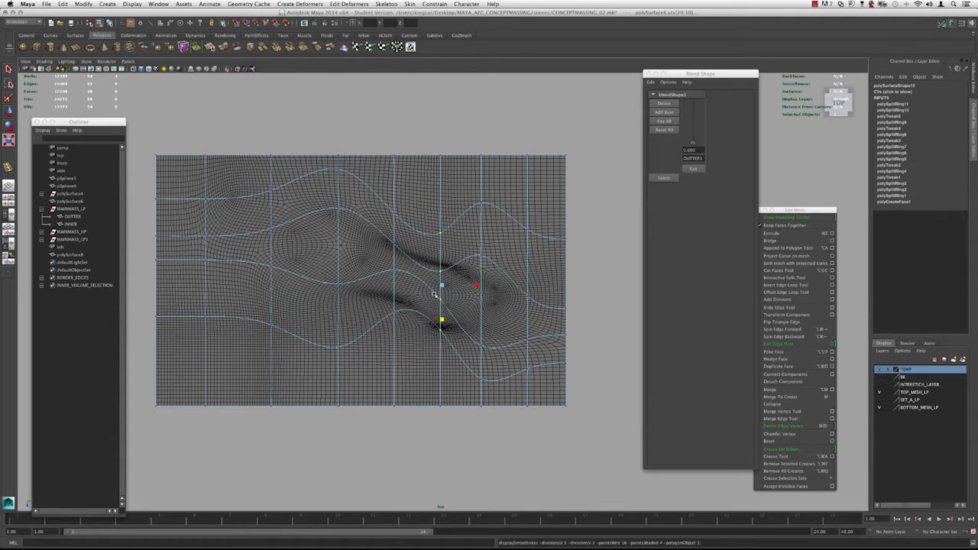
# - Switch to the perspective view and delete the low-poly polygon's construction history
pyautogui.scroll(-2, 435, 295)
pyautogui.press('space')
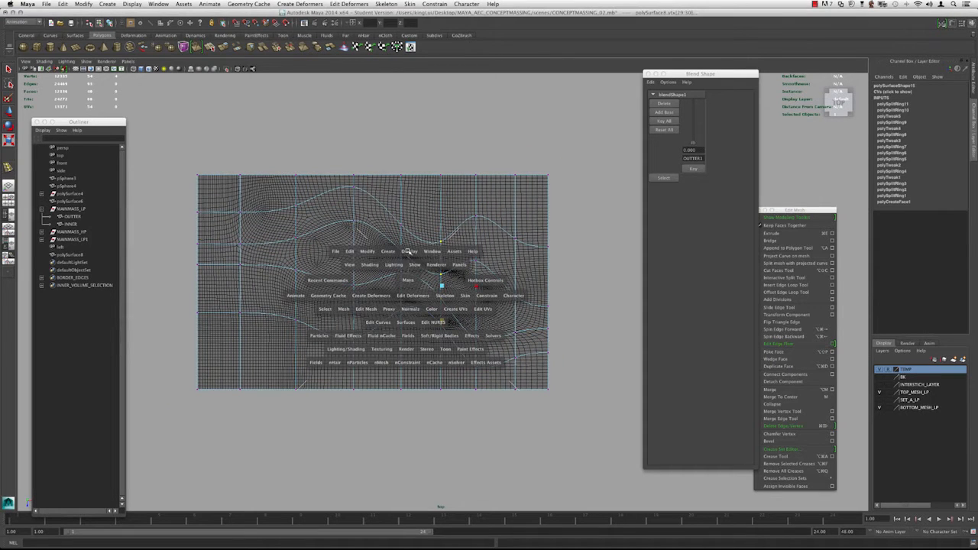
pyautogui.moveTo(410, 278); pyautogui.dragTo(410, 252)
pyautogui.moveTo(382, 303)
pyautogui.keyDown('alt'); pyautogui.mouseDown()
pyautogui.moveTo(404, 285)
pyautogui.moveTo(393, 295)
pyautogui.mouseUp(); pyautogui.keyUp('alt')
pyautogui.moveTo(399, 295); pyautogui.dragTo(446, 285, button='right')
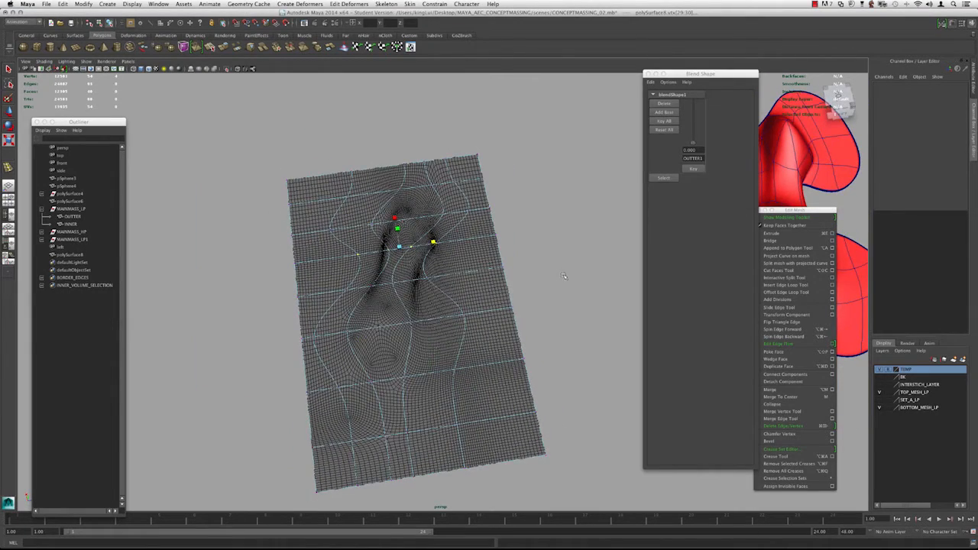
pyautogui.keyDown('alt'); pyautogui.moveTo(563, 275); pyautogui.dragTo(535, 284); pyautogui.keyUp('alt')
pyautogui.click(449, 308)
pyautogui.keyDown('alt'); pyautogui.moveTo(449, 309); pyautogui.dragTo(388, 300); pyautogui.keyUp('alt')
pyautogui.click(46, 3)
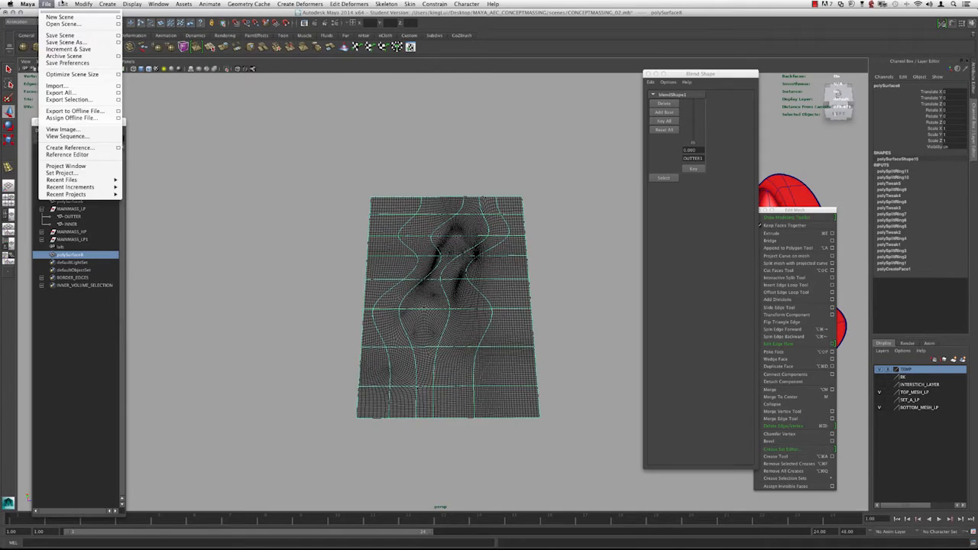
pyautogui.moveTo(63, 4)
pyautogui.moveTo(122, 93)
pyautogui.click(186, 97)
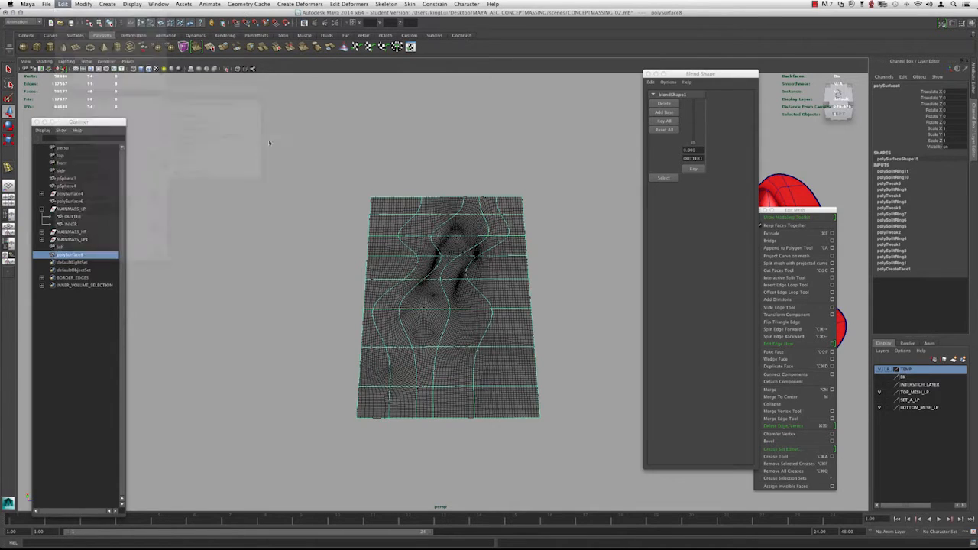
# - Duplicate the low-poly polygon and move the duplicate about 61.8 units along negative Z, beside the dense mesh
pyautogui.moveTo(466, 297); pyautogui.dragTo(277, 295)
pyautogui.press('f')
pyautogui.keyDown('alt'); pyautogui.moveTo(297, 257); pyautogui.dragTo(215, 218, button='right'); pyautogui.keyUp('alt')
pyautogui.keyDown('alt'); pyautogui.moveTo(405, 230); pyautogui.dragTo(312, 205, button='middle'); pyautogui.keyUp('alt')
pyautogui.keyDown('alt'); pyautogui.moveTo(324, 227); pyautogui.dragTo(324, 230); pyautogui.keyUp('alt')
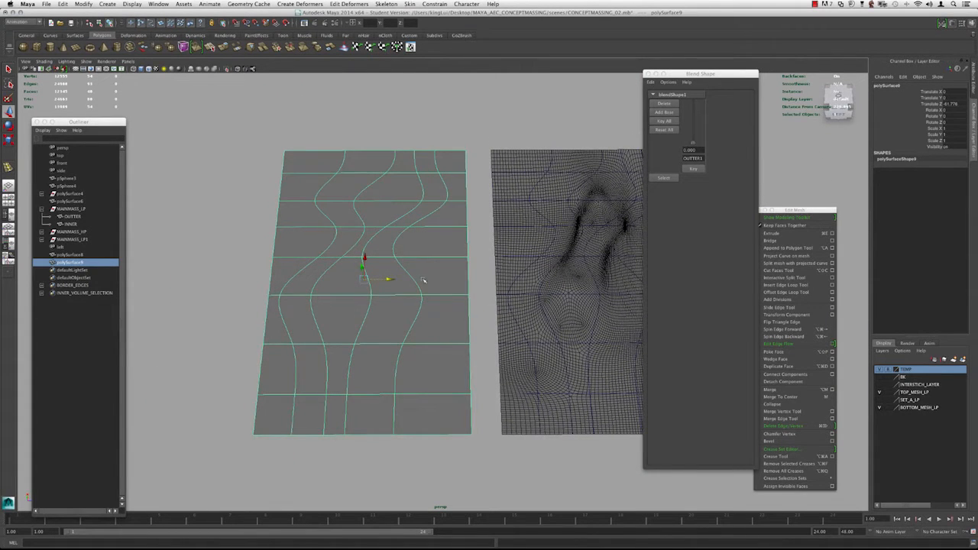
pyautogui.keyDown('alt'); pyautogui.moveTo(401, 243); pyautogui.dragTo(350, 175); pyautogui.keyUp('alt')
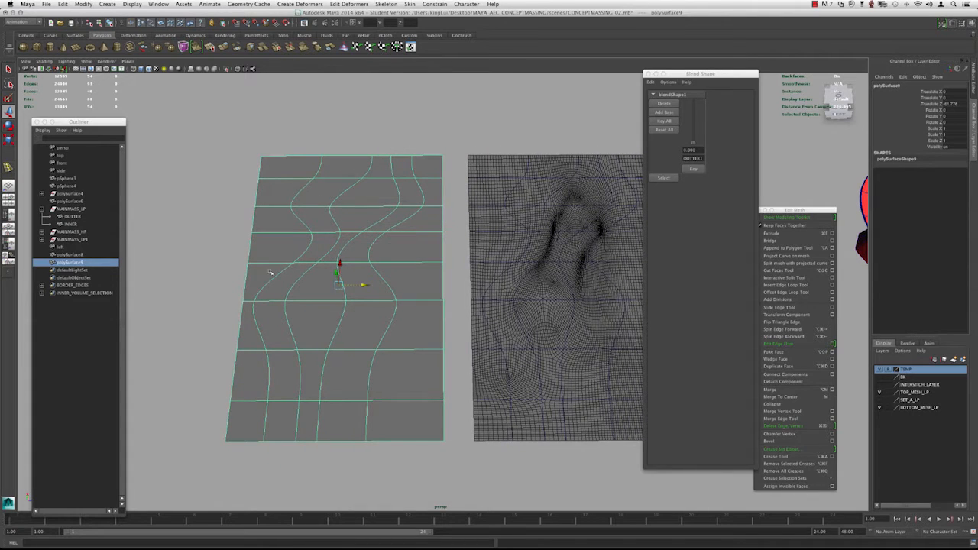
# - Apply Smooth repeatedly to the duplicated polygon and undo the last smoothing pass
pyautogui.press('1')
pyautogui.press('3')
pyautogui.press('1')
pyautogui.press('g')
pyautogui.press('g')
pyautogui.press('g')
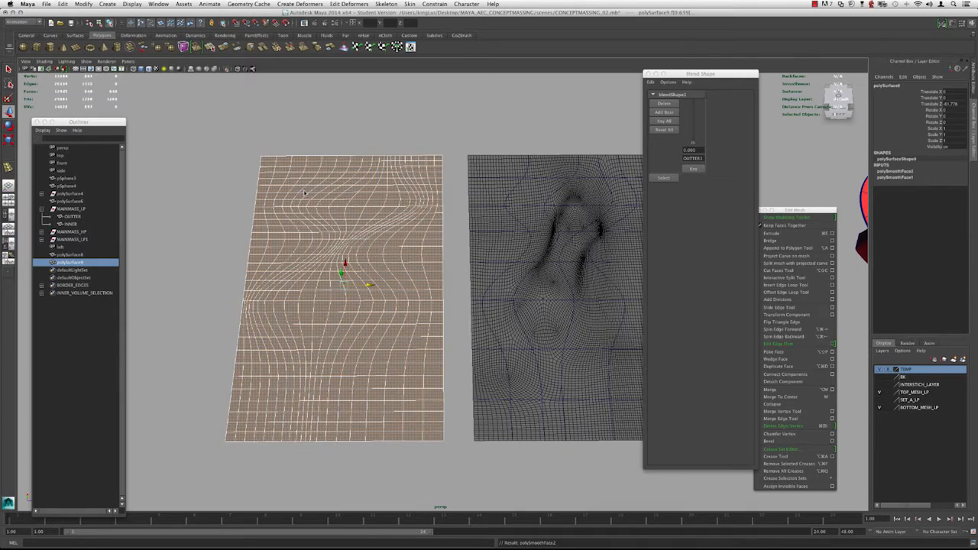
pyautogui.click(326, 161)
pyautogui.moveTo(332, 190)
pyautogui.keyDown('alt'); pyautogui.mouseDown()
pyautogui.moveTo(331, 203)
pyautogui.moveTo(331, 194)
pyautogui.mouseUp(); pyautogui.keyUp('alt')
pyautogui.click(331, 194)
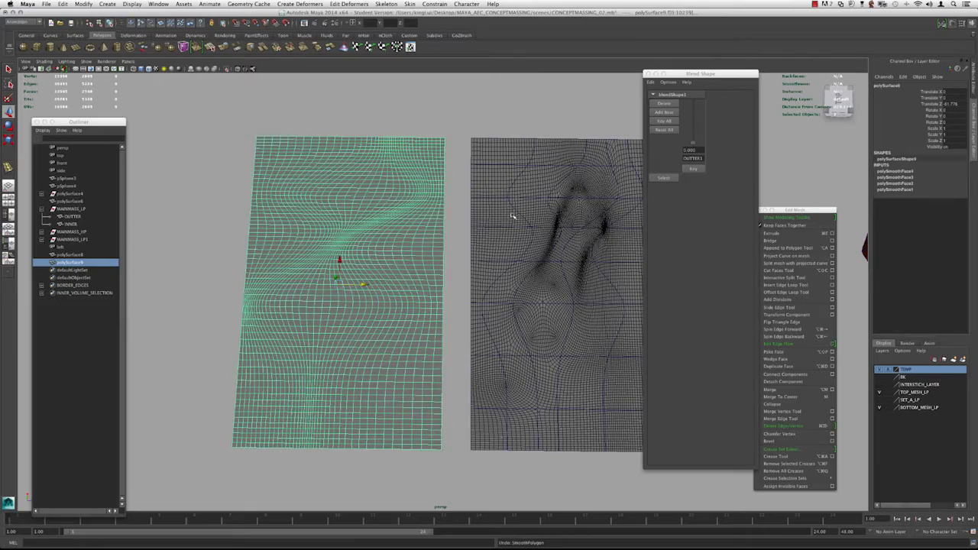
pyautogui.press('z')
# - Examine the flow and density of the smoothed duplicate's edges up close and from several angles
pyautogui.click(414, 142)
pyautogui.keyDown('alt'); pyautogui.moveTo(378, 145); pyautogui.dragTo(360, 175); pyautogui.keyUp('alt')
pyautogui.scroll(3, 299, 264)
pyautogui.keyDown('alt'); pyautogui.moveTo(299, 262); pyautogui.dragTo(285, 244); pyautogui.keyUp('alt')
pyautogui.keyDown('alt'); pyautogui.moveTo(285, 244); pyautogui.dragTo(349, 236, button='middle'); pyautogui.keyUp('alt')
pyautogui.keyDown('alt'); pyautogui.moveTo(349, 236); pyautogui.dragTo(358, 308); pyautogui.keyUp('alt')
pyautogui.keyDown('alt'); pyautogui.moveTo(358, 308); pyautogui.dragTo(471, 355, button='right'); pyautogui.keyUp('alt')
pyautogui.keyDown('alt'); pyautogui.moveTo(471, 355); pyautogui.dragTo(446, 293); pyautogui.keyUp('alt')
pyautogui.keyDown('alt'); pyautogui.moveTo(446, 293); pyautogui.dragTo(362, 258, button='right'); pyautogui.keyUp('alt')
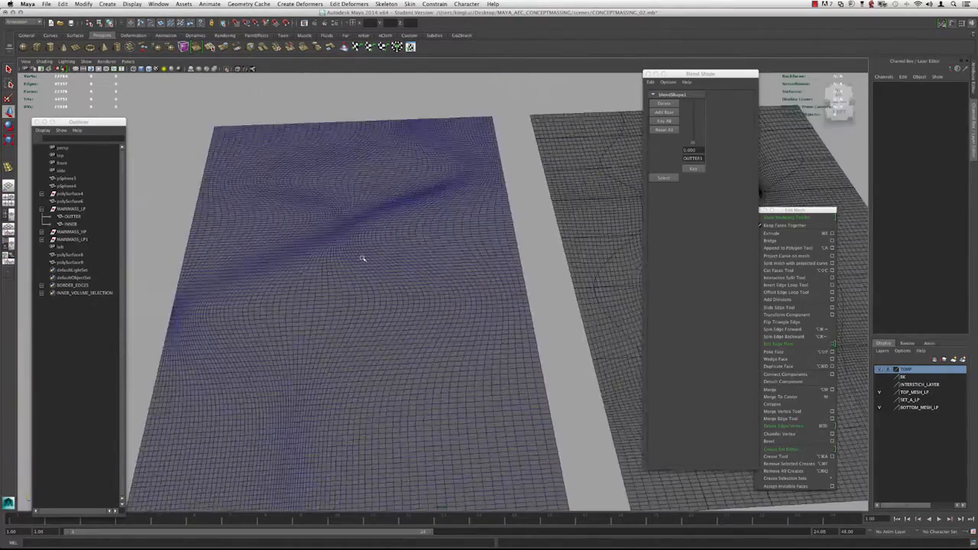
pyautogui.keyDown('alt'); pyautogui.moveTo(363, 258); pyautogui.dragTo(428, 260, button='middle'); pyautogui.keyUp('alt')
pyautogui.click(359, 293)
pyautogui.keyDown('alt'); pyautogui.moveTo(294, 254); pyautogui.dragTo(305, 289); pyautogui.keyUp('alt')
pyautogui.keyDown('alt'); pyautogui.moveTo(305, 288); pyautogui.dragTo(306, 236, button='right'); pyautogui.keyUp('alt')
pyautogui.keyDown('alt'); pyautogui.moveTo(306, 236); pyautogui.dragTo(321, 283); pyautogui.keyUp('alt')
pyautogui.keyDown('alt'); pyautogui.moveTo(464, 164); pyautogui.dragTo(410, 194, button='middle'); pyautogui.keyUp('alt')
pyautogui.keyDown('alt'); pyautogui.moveTo(361, 272); pyautogui.dragTo(378, 209); pyautogui.keyUp('alt')
pyautogui.keyDown('alt'); pyautogui.moveTo(385, 279); pyautogui.dragTo(365, 291); pyautogui.keyUp('alt')
pyautogui.keyDown('alt'); pyautogui.moveTo(483, 273); pyautogui.dragTo(340, 258, button='middle'); pyautogui.keyUp('alt')
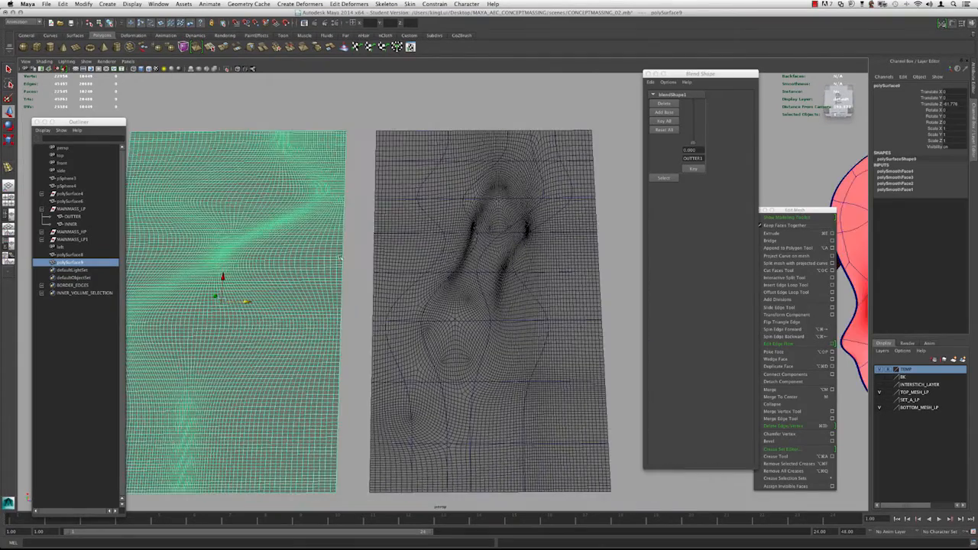
# - Compare the original polygon and dense mesh with the smoothed duplicate from several angles
pyautogui.click(456, 245)
pyautogui.keyDown('alt'); pyautogui.moveTo(457, 264); pyautogui.dragTo(457, 236); pyautogui.keyUp('alt')
pyautogui.keyDown('alt'); pyautogui.moveTo(457, 237); pyautogui.dragTo(351, 234, button='right'); pyautogui.keyUp('alt')
pyautogui.keyDown('alt'); pyautogui.moveTo(341, 234); pyautogui.dragTo(448, 234, button='middle'); pyautogui.keyUp('alt')
pyautogui.keyDown('alt'); pyautogui.moveTo(367, 253); pyautogui.dragTo(365, 333, button='right'); pyautogui.keyUp('alt')
pyautogui.keyDown('alt'); pyautogui.moveTo(365, 334); pyautogui.dragTo(357, 304); pyautogui.keyUp('alt')
pyautogui.keyDown('alt'); pyautogui.moveTo(357, 304); pyautogui.dragTo(408, 301, button='middle'); pyautogui.keyUp('alt')
pyautogui.keyDown('alt'); pyautogui.moveTo(408, 301); pyautogui.dragTo(408, 299); pyautogui.keyUp('alt')
pyautogui.keyDown('alt'); pyautogui.moveTo(408, 299); pyautogui.dragTo(334, 338, button='right'); pyautogui.keyUp('alt')
pyautogui.keyDown('alt'); pyautogui.moveTo(334, 339); pyautogui.dragTo(408, 297); pyautogui.keyUp('alt')
pyautogui.keyDown('alt'); pyautogui.moveTo(408, 297); pyautogui.dragTo(409, 224, button='right'); pyautogui.keyUp('alt')
pyautogui.keyDown('alt'); pyautogui.moveTo(409, 224); pyautogui.dragTo(357, 267); pyautogui.keyUp('alt')
pyautogui.keyDown('alt'); pyautogui.moveTo(356, 267); pyautogui.dragTo(428, 307, button='right'); pyautogui.keyUp('alt')
pyautogui.moveTo(428, 306)
pyautogui.keyDown('alt'); pyautogui.mouseDown()
pyautogui.moveTo(415, 284)
pyautogui.moveTo(442, 304)
pyautogui.mouseUp(); pyautogui.keyUp('alt')
pyautogui.keyDown('alt'); pyautogui.moveTo(463, 220); pyautogui.dragTo(417, 232); pyautogui.keyUp('alt')
pyautogui.keyDown('alt'); pyautogui.moveTo(417, 231); pyautogui.dragTo(490, 304, button='right'); pyautogui.keyUp('alt')
pyautogui.keyDown('alt'); pyautogui.moveTo(490, 304); pyautogui.dragTo(344, 214); pyautogui.keyUp('alt')
# - Undo all smoothing passes on the duplicated polygon and return it to unsmoothed display
pyautogui.press('z')
pyautogui.press('z')
pyautogui.press('z')
pyautogui.press('z')
pyautogui.press('z')
pyautogui.press('z')
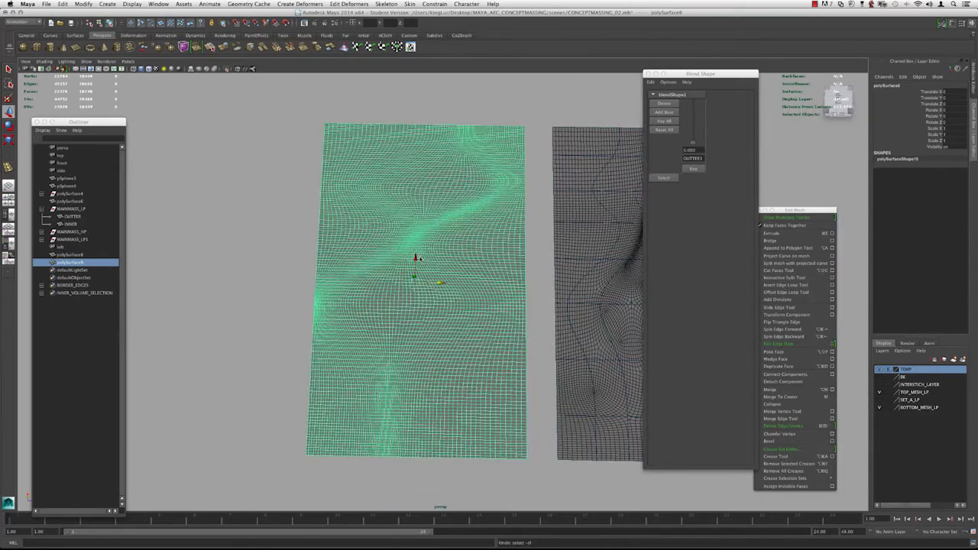
pyautogui.keyDown('alt'); pyautogui.moveTo(364, 243); pyautogui.dragTo(421, 255, button='right'); pyautogui.keyUp('alt')
pyautogui.press('z')
pyautogui.press('z')
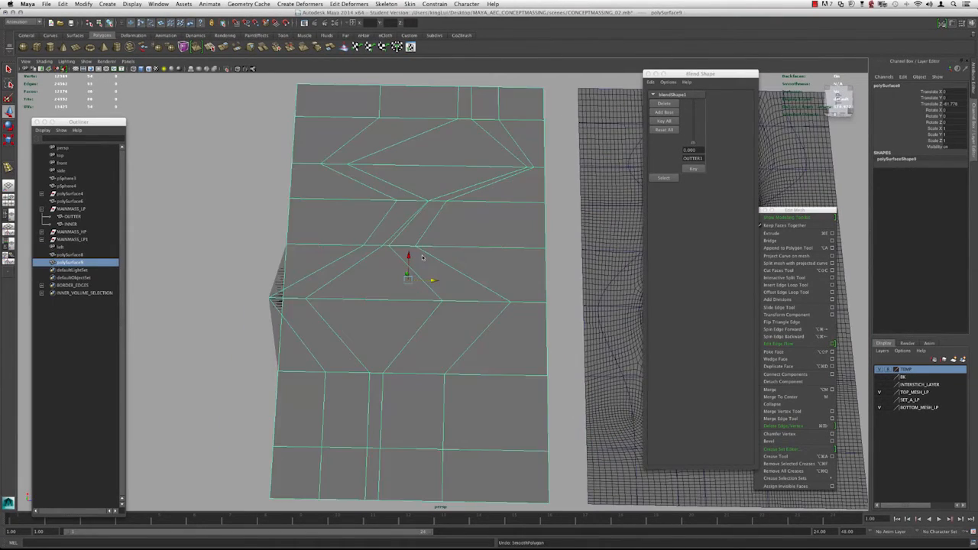
pyautogui.hotkey('shift', 'z')
pyautogui.press('1')
pyautogui.keyDown('alt'); pyautogui.moveTo(411, 256); pyautogui.dragTo(389, 261); pyautogui.keyUp('alt')
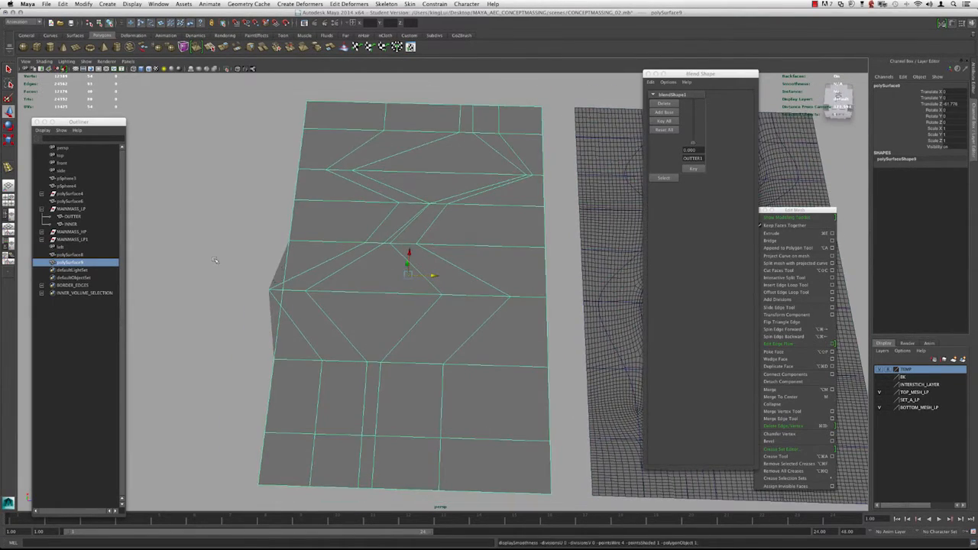
# - Move the vertex overhanging the duplicate's left border back inside, nudge its neighbour on the same row inward, and preview the polygon smoothed
pyautogui.press('F8')
pyautogui.click(269, 288)
pyautogui.scroll(3, 362, 312)
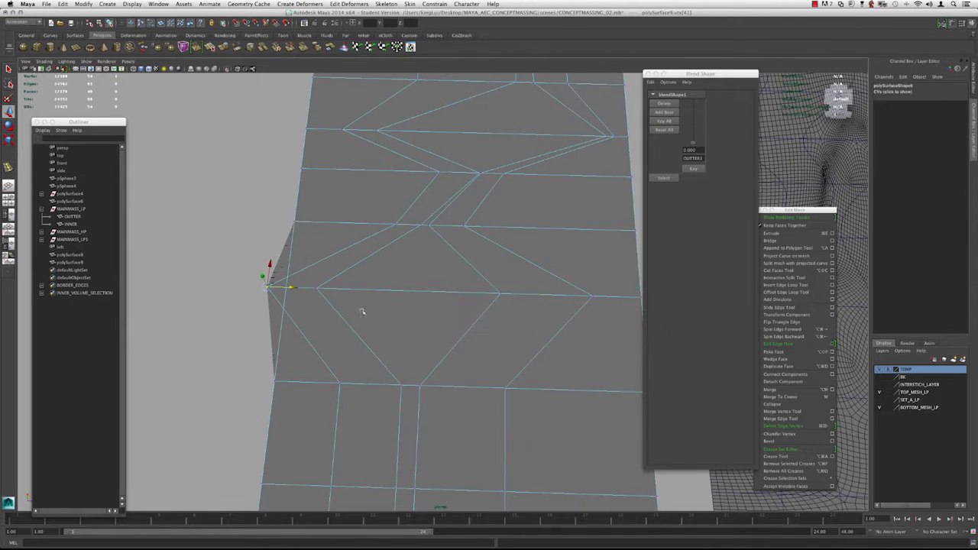
pyautogui.moveTo(319, 304); pyautogui.dragTo(265, 271)
pyautogui.scroll(1, 263, 301)
pyautogui.press('3')
pyautogui.scroll(-4, 336, 279)
pyautogui.press('1')
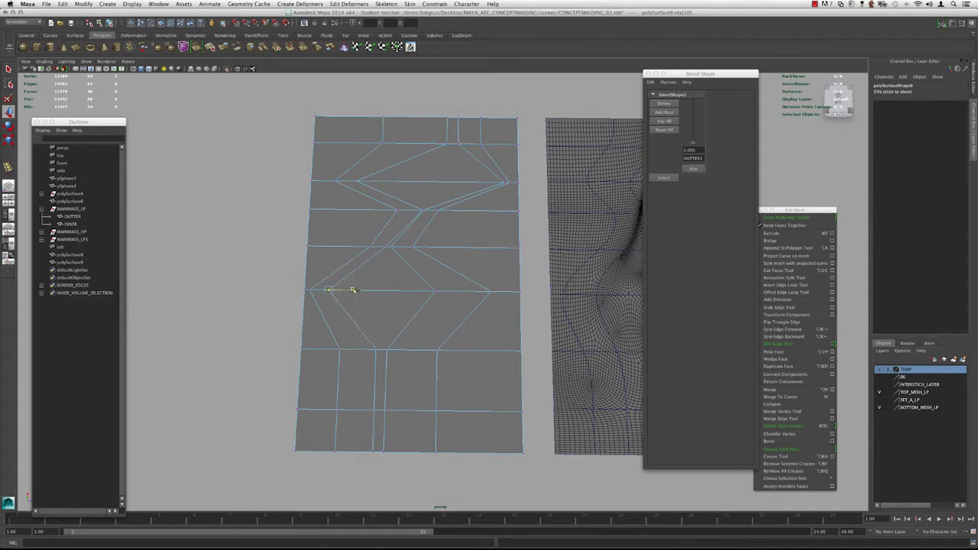
pyautogui.press('3')
pyautogui.keyDown('alt'); pyautogui.moveTo(356, 290); pyautogui.dragTo(328, 278); pyautogui.keyUp('alt')
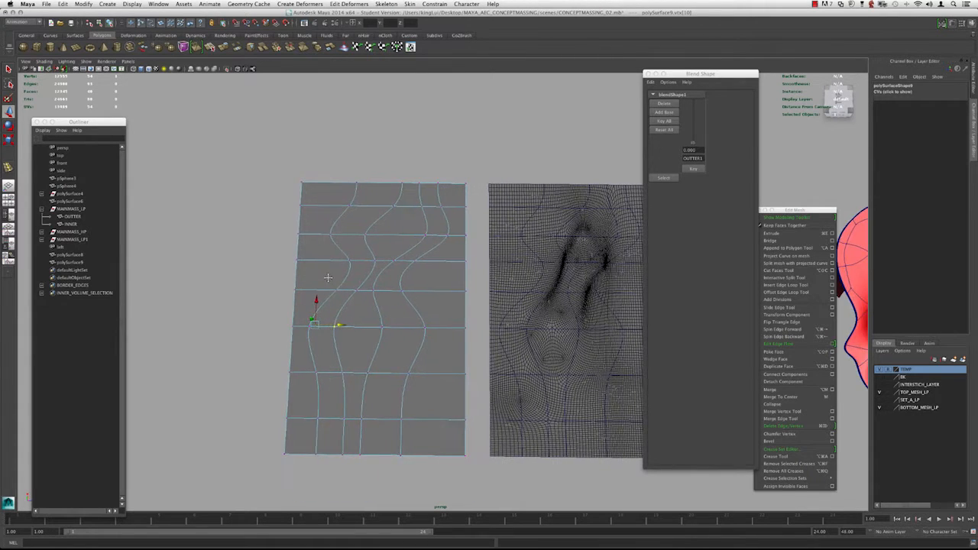
# - Scale the two nearly coincident middle vertices on the third inner row from the far edge apart horizontally and preview the polygon smoothed
pyautogui.press('1')
pyautogui.scroll(1, 331, 279)
pyautogui.scroll(1, 331, 243)
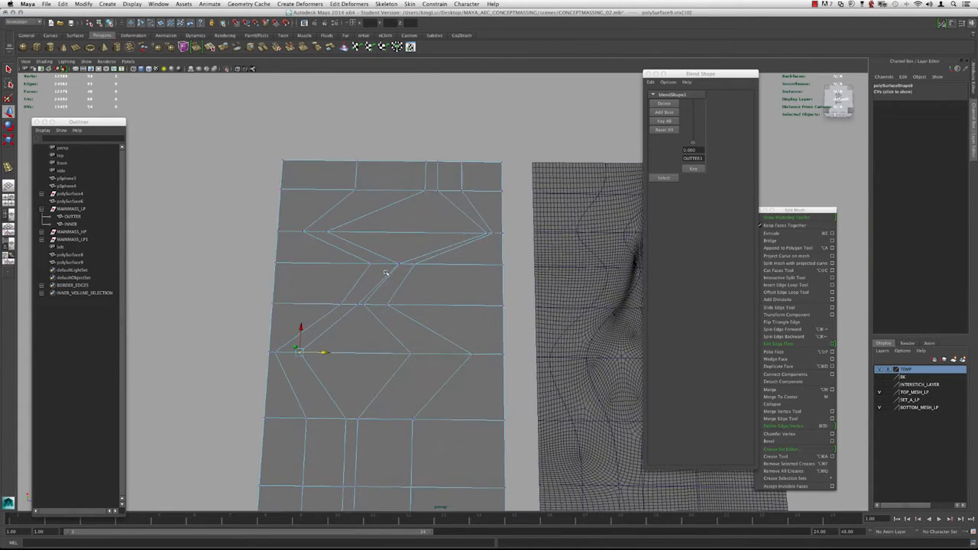
pyautogui.press('r')
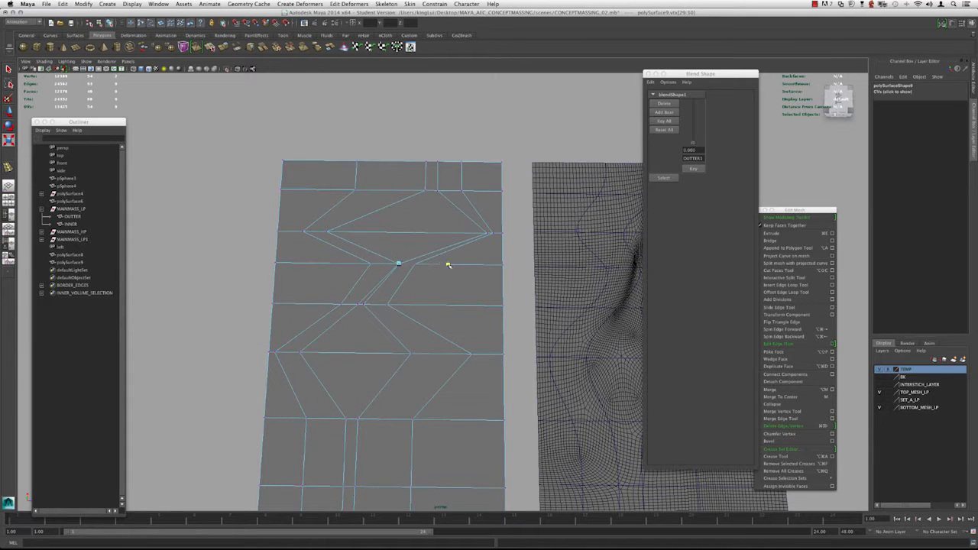
pyautogui.press('3')
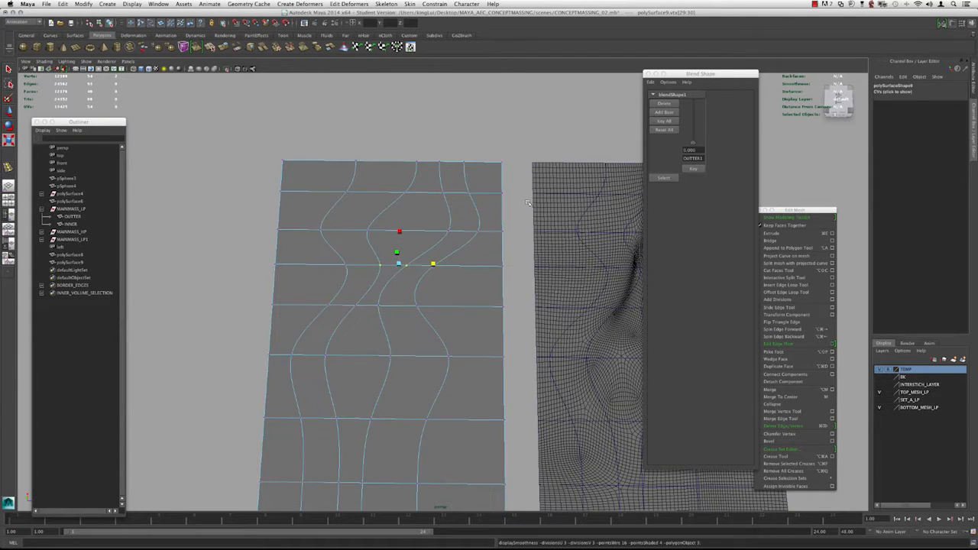
# - Return to object selection and delete the original low-poly polygon lying over the dense mesh
pyautogui.press('F8')
pyautogui.keyDown('alt'); pyautogui.moveTo(445, 197); pyautogui.dragTo(413, 221, button='right'); pyautogui.keyUp('alt')
pyautogui.keyDown('alt'); pyautogui.moveTo(413, 221); pyautogui.dragTo(392, 211, button='middle'); pyautogui.keyUp('alt')
pyautogui.press('w')
pyautogui.keyDown('alt'); pyautogui.moveTo(392, 211); pyautogui.dragTo(414, 266); pyautogui.keyUp('alt')
pyautogui.keyDown('alt'); pyautogui.moveTo(414, 266); pyautogui.dragTo(337, 244, button='middle'); pyautogui.keyUp('alt')
pyautogui.click(399, 251)
pyautogui.press('3')
# - Place the corrected polygon's pivot at its far-left corner and move it back onto the dense mesh's matching corner, at Translate Z 0
pyautogui.click(284, 233)
pyautogui.keyDown('alt'); pyautogui.moveTo(267, 306); pyautogui.dragTo(213, 258); pyautogui.keyUp('alt')
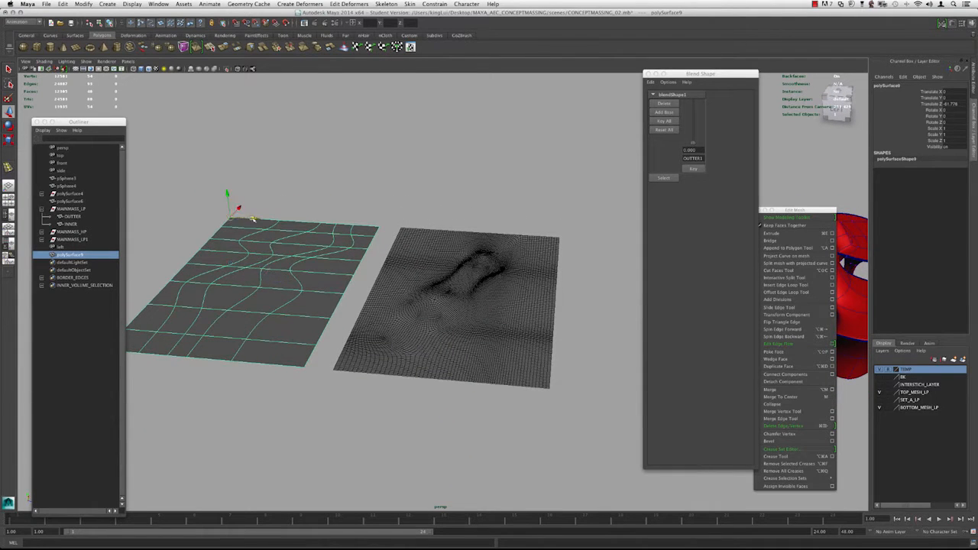
pyautogui.moveTo(254, 217); pyautogui.dragTo(385, 210)
pyautogui.keyDown('alt'); pyautogui.moveTo(372, 178); pyautogui.dragTo(299, 170); pyautogui.keyUp('alt')
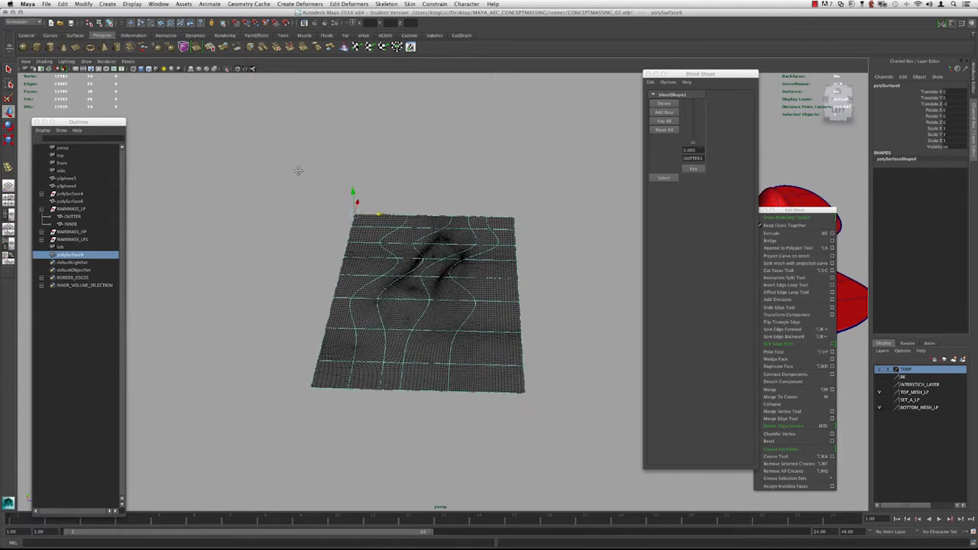
pyautogui.keyDown('alt'); pyautogui.moveTo(299, 170); pyautogui.dragTo(347, 242, button='right'); pyautogui.keyUp('alt')
pyautogui.keyDown('alt'); pyautogui.moveTo(172, 241); pyautogui.dragTo(231, 253, button='middle'); pyautogui.keyUp('alt')
# - Return the repositioned polygon to unsmoothed display, duplicate it, and move the duplicate aside, away from the dense mesh
pyautogui.click(232, 253)
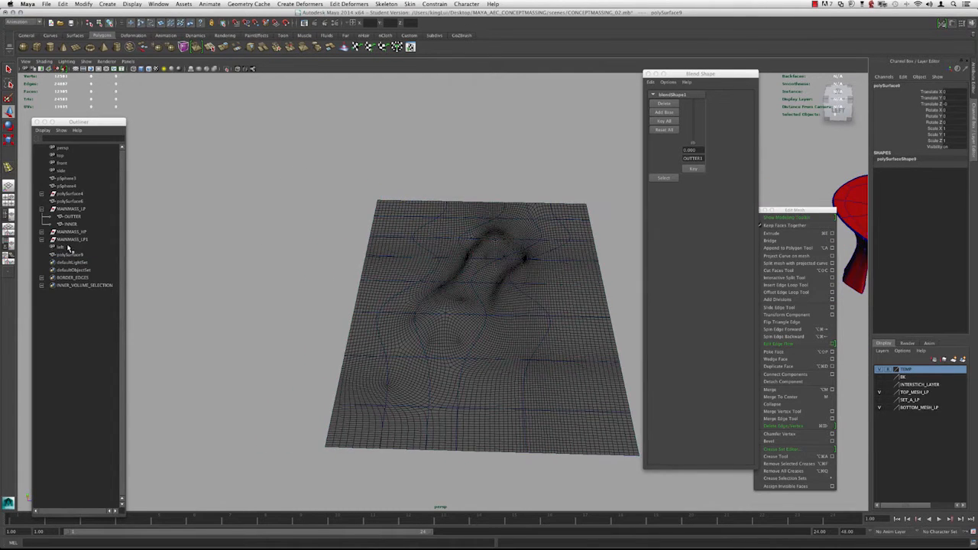
pyautogui.click(73, 201)
pyautogui.click(282, 238)
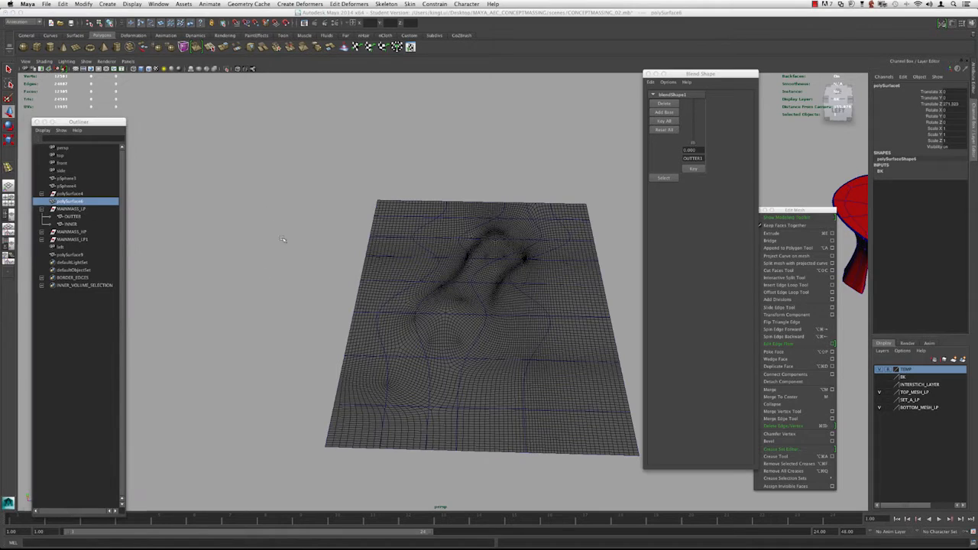
pyautogui.click(420, 253)
pyautogui.click(185, 284)
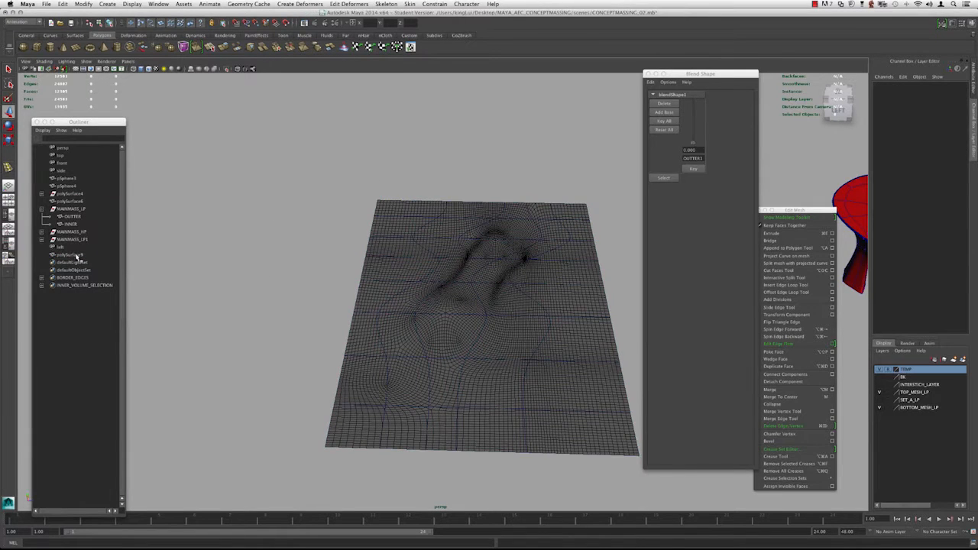
pyautogui.click(78, 256)
pyautogui.keyDown('alt'); pyautogui.moveTo(437, 258); pyautogui.dragTo(323, 256, button='middle'); pyautogui.keyUp('alt')
pyautogui.scroll(-5, 321, 256)
pyautogui.keyDown('alt'); pyautogui.moveTo(321, 257); pyautogui.dragTo(320, 267); pyautogui.keyUp('alt')
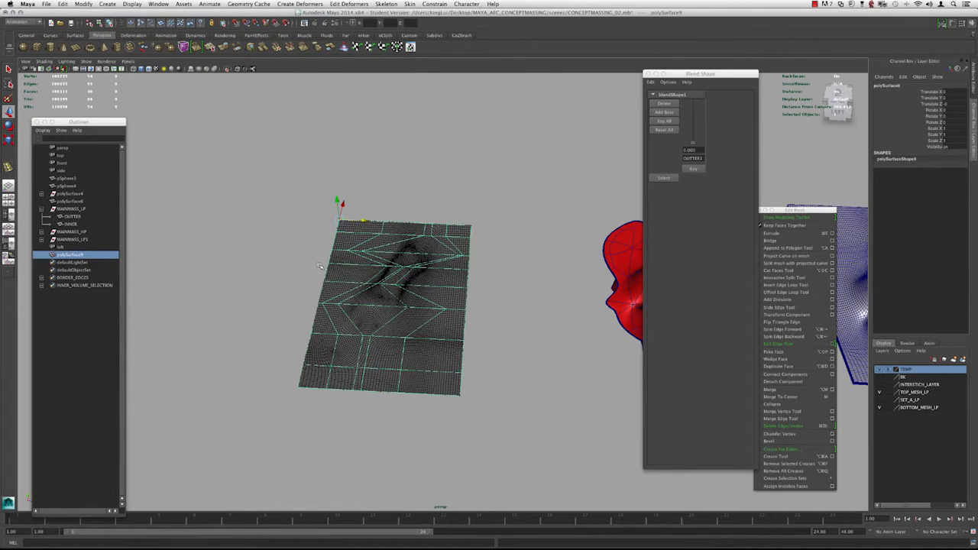
pyautogui.press('super+d')
pyautogui.moveTo(419, 298); pyautogui.dragTo(192, 283)
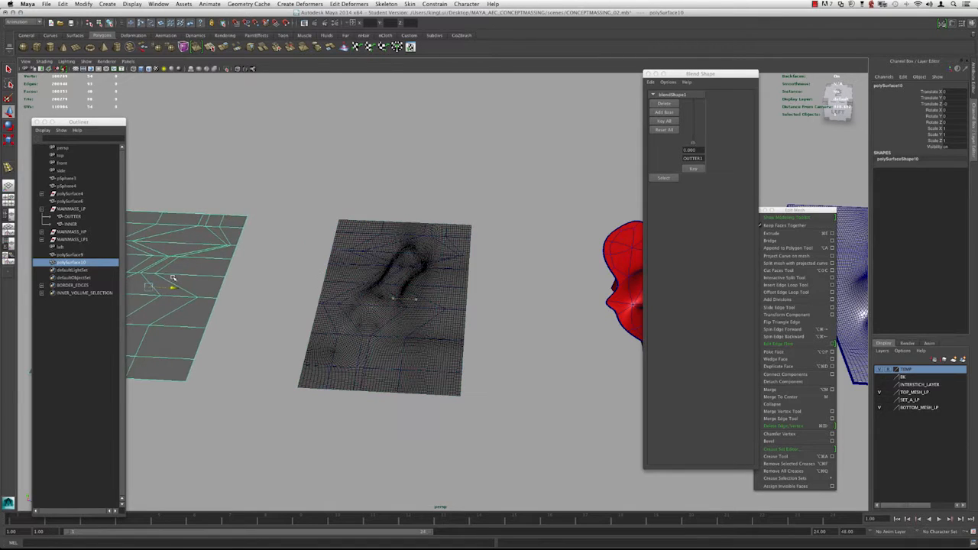
# - Apply Smooth once to the low-poly polygon lying over the dense mesh
pyautogui.scroll(5, 452, 343)
pyautogui.keyDown('alt'); pyautogui.moveTo(452, 343); pyautogui.dragTo(443, 333); pyautogui.keyUp('alt')
pyautogui.click(412, 297)
pyautogui.keyDown('alt'); pyautogui.moveTo(413, 298); pyautogui.dragTo(478, 302, button='middle'); pyautogui.keyUp('alt')
pyautogui.keyDown('alt'); pyautogui.moveTo(439, 305); pyautogui.dragTo(361, 249); pyautogui.keyUp('alt')
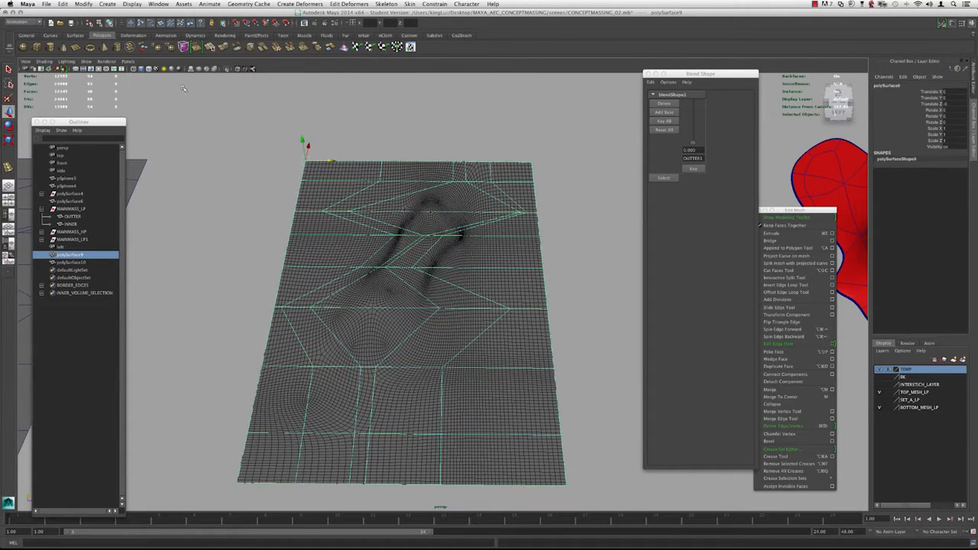
pyautogui.press('space')
pyautogui.click(375, 329)
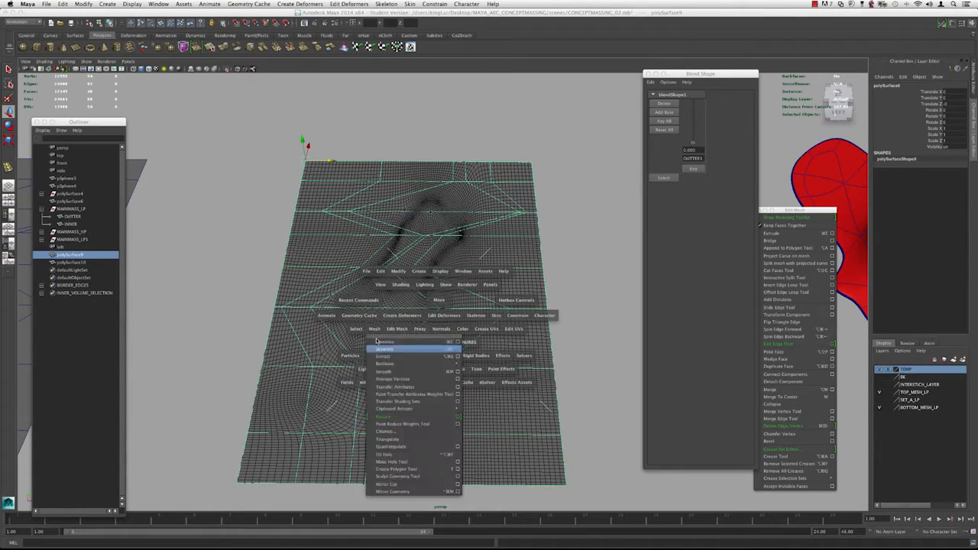
pyautogui.click(394, 372)
# - Examine how the smoothed polygon lies over the dense mesh from several angles
pyautogui.keyDown('alt'); pyautogui.moveTo(393, 330); pyautogui.dragTo(324, 299, button='middle'); pyautogui.keyUp('alt')
pyautogui.scroll(-2, 343, 299)
pyautogui.keyDown('alt'); pyautogui.moveTo(343, 299); pyautogui.dragTo(420, 258); pyautogui.keyUp('alt')
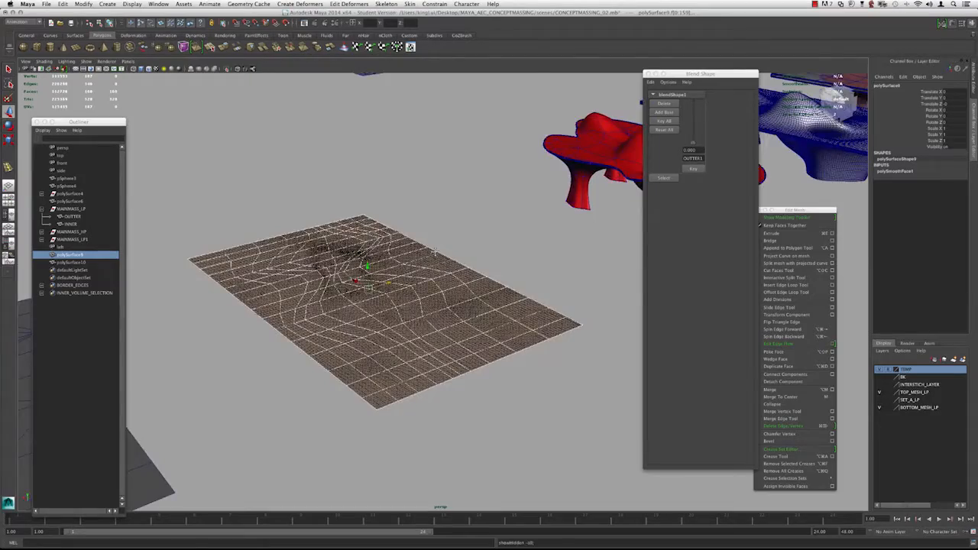
pyautogui.keyDown('alt'); pyautogui.moveTo(420, 258); pyautogui.dragTo(352, 336, button='middle'); pyautogui.keyUp('alt')
pyautogui.scroll(-2, 351, 336)
pyautogui.moveTo(351, 336)
pyautogui.keyDown('alt'); pyautogui.mouseDown()
pyautogui.moveTo(315, 332)
pyautogui.moveTo(337, 329)
pyautogui.mouseUp(); pyautogui.keyUp('alt')
pyautogui.keyDown('alt'); pyautogui.moveTo(336, 329); pyautogui.dragTo(448, 420, button='right'); pyautogui.keyUp('alt')
pyautogui.keyDown('alt'); pyautogui.moveTo(259, 375); pyautogui.dragTo(465, 331, button='middle'); pyautogui.keyUp('alt')
pyautogui.keyDown('alt'); pyautogui.moveTo(464, 331); pyautogui.dragTo(468, 409); pyautogui.keyUp('alt')
pyautogui.keyDown('alt'); pyautogui.moveTo(470, 340); pyautogui.dragTo(373, 345, button='middle'); pyautogui.keyUp('alt')
pyautogui.keyDown('alt'); pyautogui.moveTo(373, 344); pyautogui.dragTo(416, 355, button='right'); pyautogui.keyUp('alt')
pyautogui.keyDown('alt'); pyautogui.moveTo(416, 355); pyautogui.dragTo(403, 337); pyautogui.keyUp('alt')
# - Smooth the polygon over the dense mesh two more times and isolate it by hiding all unselected objects
pyautogui.press('g')
pyautogui.press('g')
pyautogui.click(545, 274)
pyautogui.keyDown('alt'); pyautogui.moveTo(441, 308); pyautogui.dragTo(441, 316); pyautogui.keyUp('alt')
pyautogui.click(441, 316)
pyautogui.hotkey('alt', 'h')
pyautogui.keyDown('alt'); pyautogui.moveTo(441, 316); pyautogui.dragTo(399, 321, button='right'); pyautogui.keyUp('alt')
pyautogui.keyDown('alt'); pyautogui.moveTo(399, 321); pyautogui.dragTo(367, 280); pyautogui.keyUp('alt')
pyautogui.keyDown('alt'); pyautogui.moveTo(366, 280); pyautogui.dragTo(429, 341, button='right'); pyautogui.keyUp('alt')
pyautogui.keyDown('alt'); pyautogui.moveTo(429, 341); pyautogui.dragTo(381, 360); pyautogui.keyUp('alt')
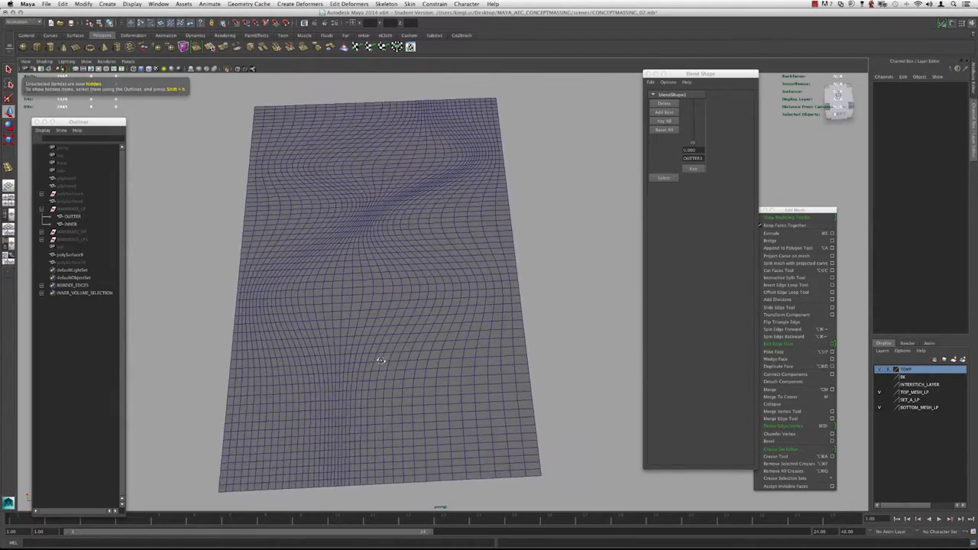
# - Undo the isolation and the last smoothing pass, keeping two smoothing passes on the polygon
pyautogui.press('z')
pyautogui.press('z')
pyautogui.press('z')
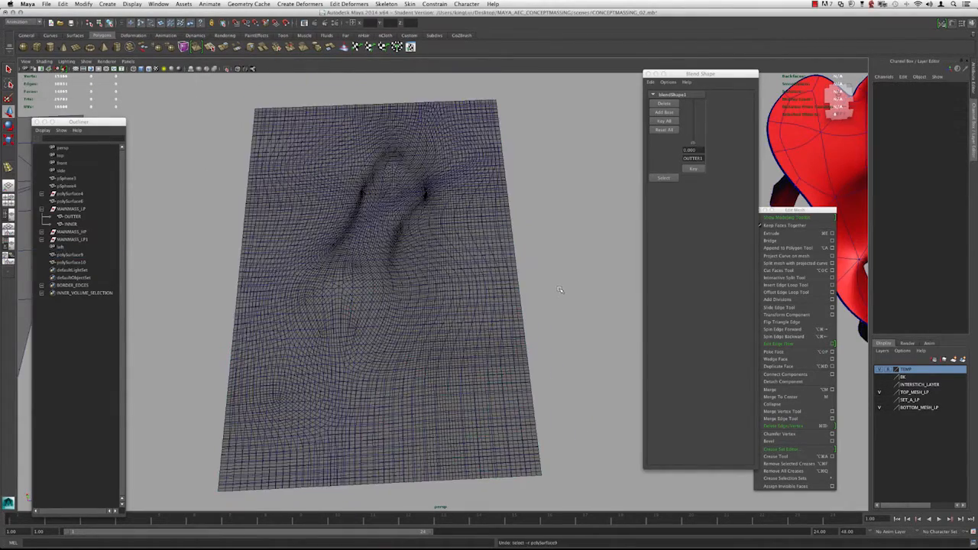
pyautogui.press('z')
pyautogui.press('z')
pyautogui.press('z')
# - Select the twice-smoothed polygon and hide all other objects
pyautogui.click(463, 308)
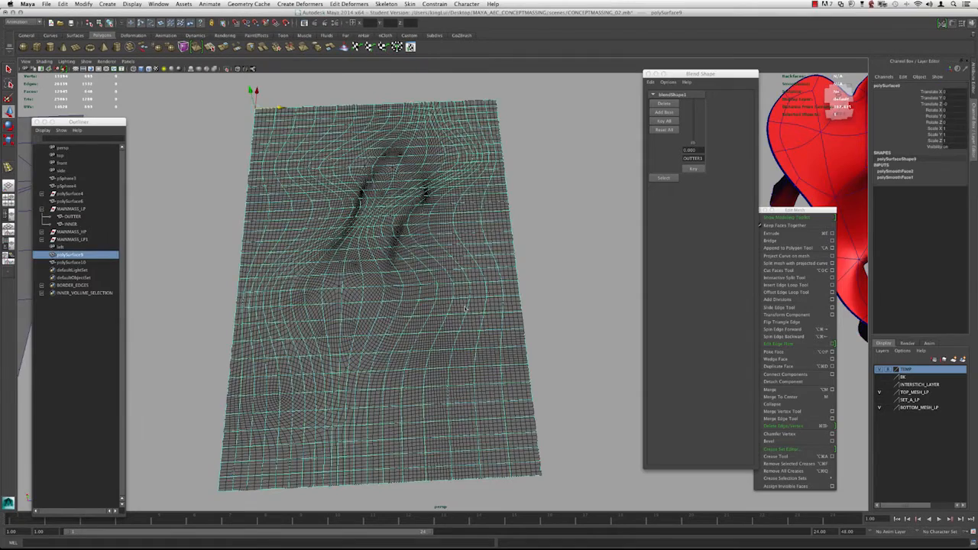
pyautogui.hotkey('alt', 'h')
pyautogui.keyDown('alt'); pyautogui.moveTo(465, 309); pyautogui.dragTo(457, 290); pyautogui.keyUp('alt')
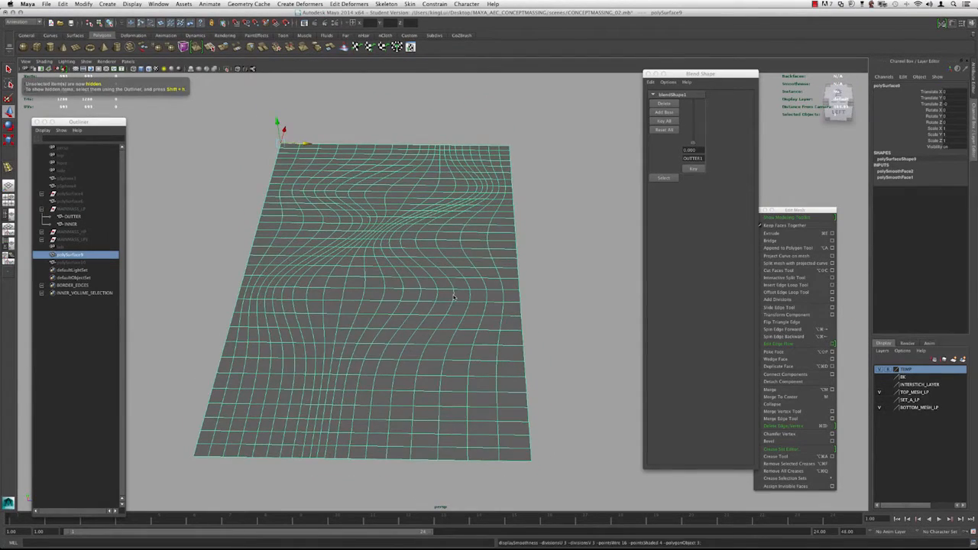
pyautogui.keyDown('alt'); pyautogui.moveTo(453, 297); pyautogui.dragTo(432, 306); pyautogui.keyUp('alt')
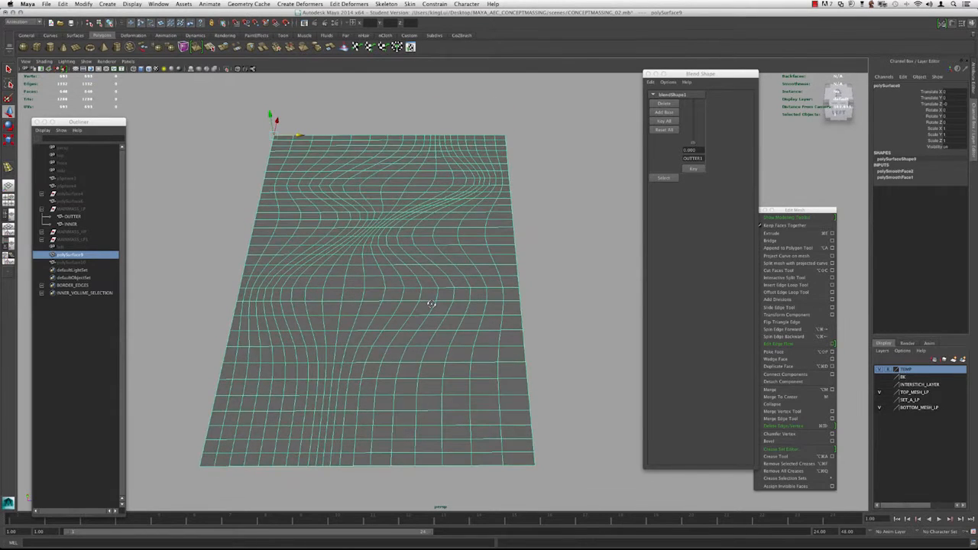
# - Smooth the isolated patterned polygon one more time and examine the denser grid from several distances
pyautogui.keyDown('alt'); pyautogui.moveTo(433, 303); pyautogui.dragTo(360, 295); pyautogui.keyUp('alt')
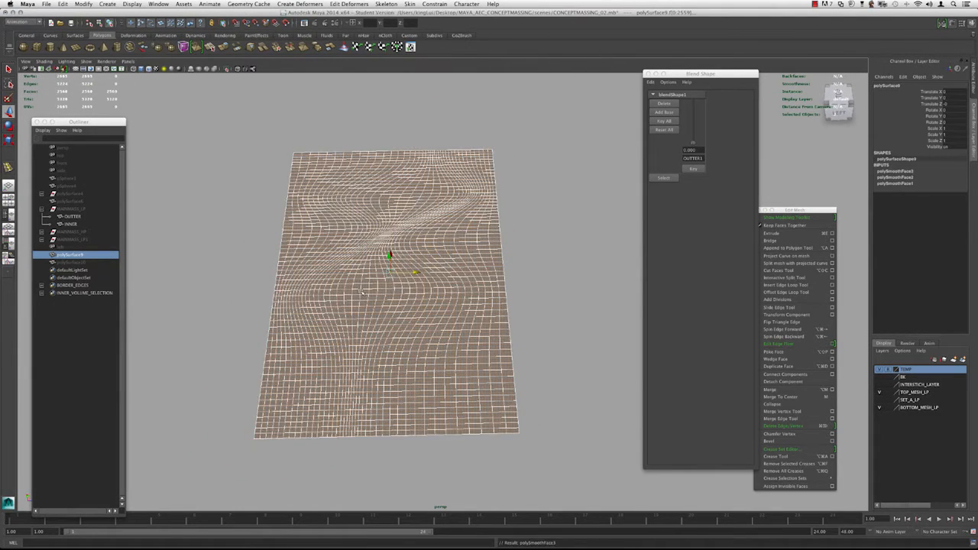
pyautogui.click(531, 269)
pyautogui.scroll(3, 397, 286)
pyautogui.keyDown('alt'); pyautogui.moveTo(397, 286); pyautogui.dragTo(398, 333); pyautogui.keyUp('alt')
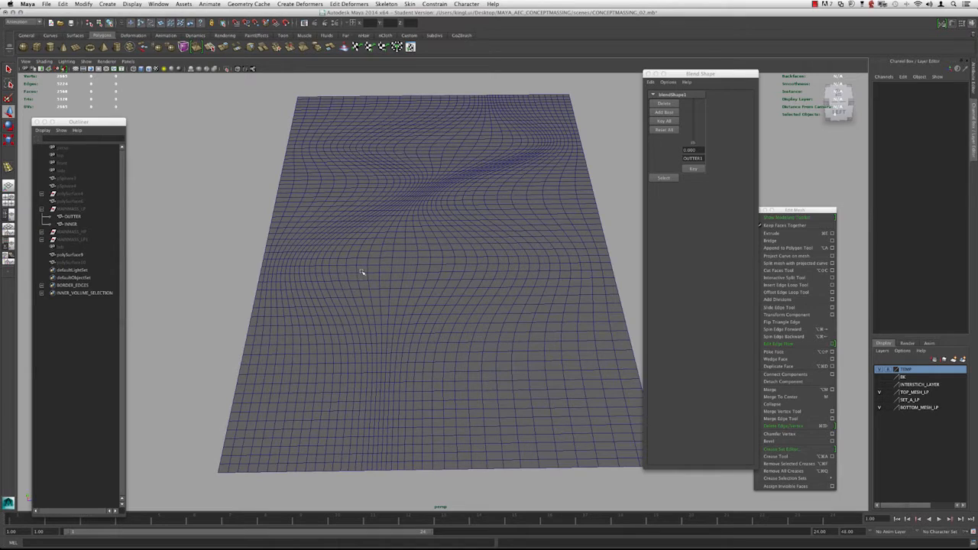
pyautogui.moveTo(372, 288)
pyautogui.keyDown('alt'); pyautogui.mouseDown()
pyautogui.moveTo(375, 317)
pyautogui.moveTo(375, 298)
pyautogui.mouseUp(); pyautogui.keyUp('alt')
pyautogui.scroll(-5, 376, 298)
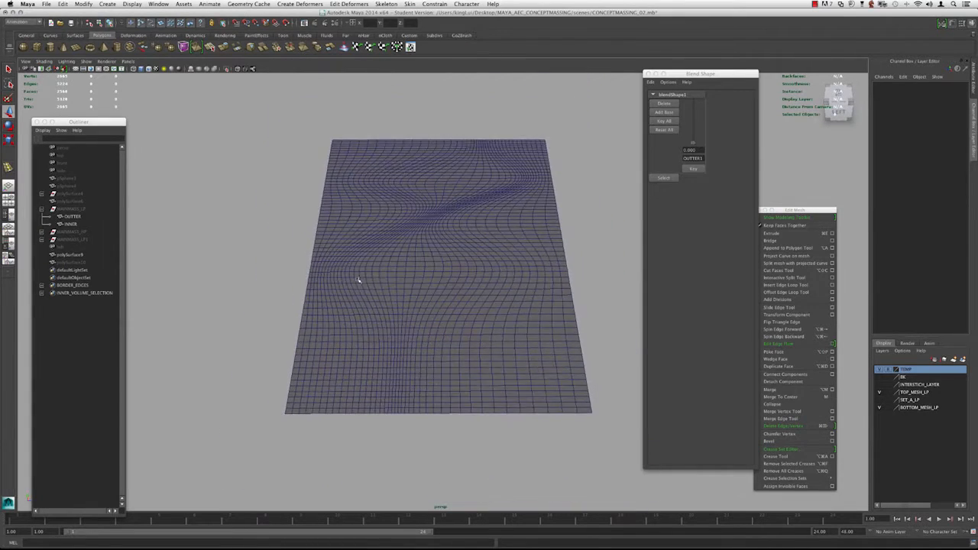
pyautogui.keyDown('alt'); pyautogui.moveTo(375, 298); pyautogui.dragTo(309, 288, button='middle'); pyautogui.keyUp('alt')
pyautogui.keyDown('alt'); pyautogui.moveTo(309, 288); pyautogui.dragTo(360, 321); pyautogui.keyUp('alt')
pyautogui.scroll(-4, 356, 293)
pyautogui.scroll(3, 341, 308)
# - Show all the hidden objects again around the smoothed polygon
pyautogui.hotkey('ctrl', 'shift', 'h')
pyautogui.press('super+z')
pyautogui.keyDown('alt'); pyautogui.moveTo(412, 358); pyautogui.dragTo(356, 339); pyautogui.keyUp('alt')
pyautogui.click(337, 353)
pyautogui.hotkey('ctrl', 'shift', 'h')
pyautogui.scroll(-3, 392, 364)
pyautogui.scroll(-4, 331, 357)
pyautogui.hotkey('ctrl', 'shift', 'h')
pyautogui.keyDown('alt'); pyautogui.moveTo(356, 339); pyautogui.dragTo(419, 345, button='right'); pyautogui.keyUp('alt')
pyautogui.keyDown('alt'); pyautogui.moveTo(419, 345); pyautogui.dragTo(428, 326); pyautogui.keyUp('alt')
# - Set the blend shape weight to 0.532 and examine the blended mesh between the flat pattern and the raised surface
pyautogui.click(406, 277)
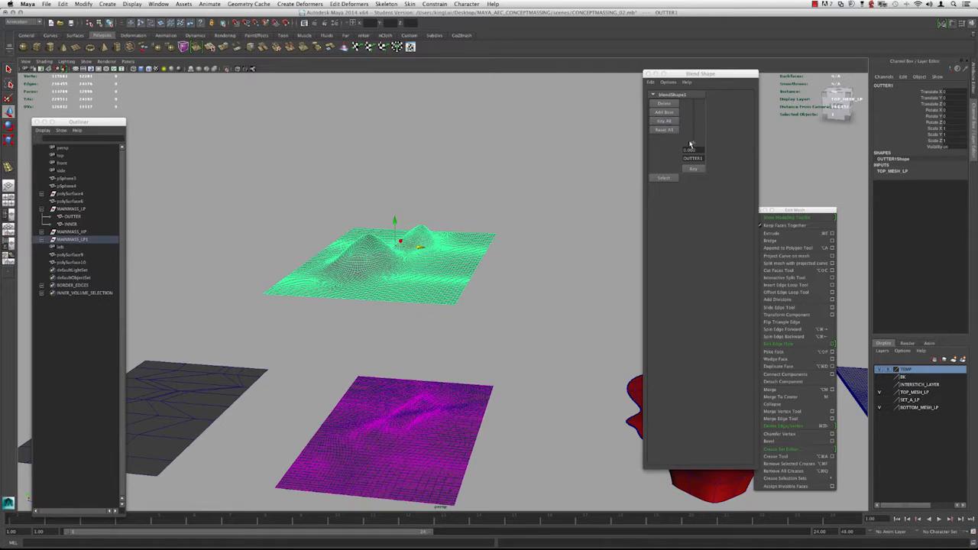
pyautogui.moveTo(694, 144); pyautogui.dragTo(695, 123)
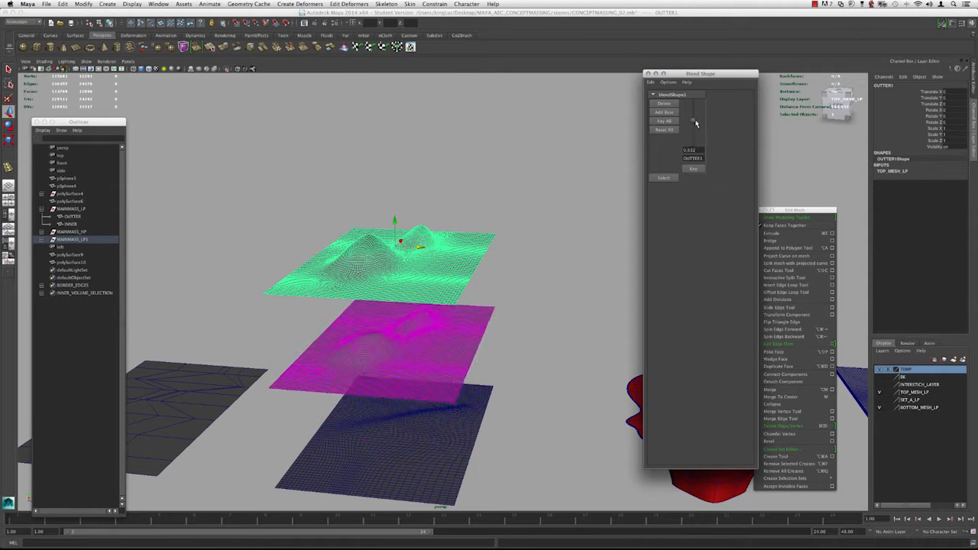
pyautogui.keyDown('alt'); pyautogui.moveTo(388, 253); pyautogui.dragTo(372, 388); pyautogui.keyUp('alt')
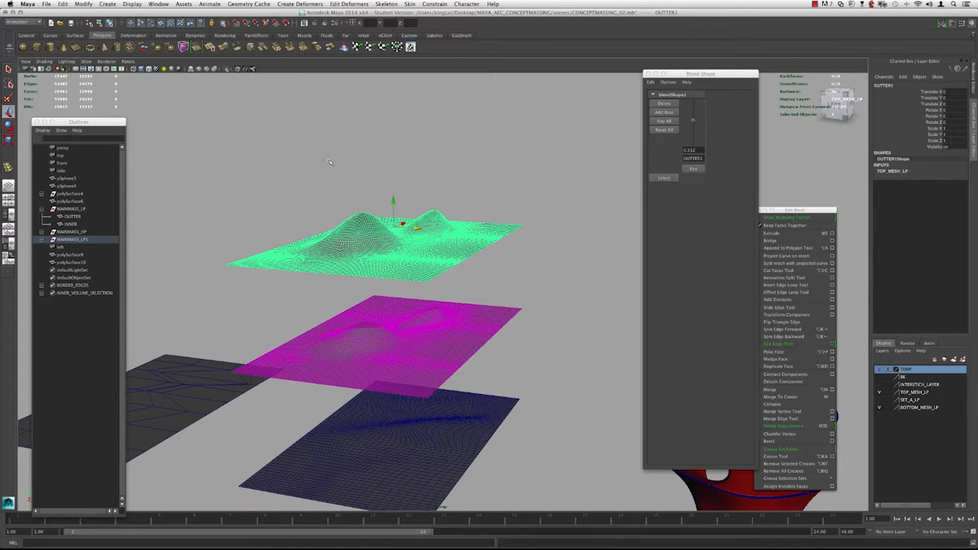
pyautogui.scroll(-3, 497, 293)
pyautogui.keyDown('alt'); pyautogui.moveTo(498, 292); pyautogui.dragTo(341, 263, button='middle'); pyautogui.keyUp('alt')
pyautogui.click(431, 347)
pyautogui.press('1')
pyautogui.keyDown('alt'); pyautogui.moveTo(297, 297); pyautogui.dragTo(396, 298); pyautogui.keyUp('alt')
pyautogui.scroll(3, 337, 280)
pyautogui.keyDown('alt'); pyautogui.moveTo(336, 280); pyautogui.dragTo(436, 312); pyautogui.keyUp('alt')
pyautogui.keyDown('alt'); pyautogui.moveTo(436, 312); pyautogui.dragTo(500, 323, button='right'); pyautogui.keyUp('alt')
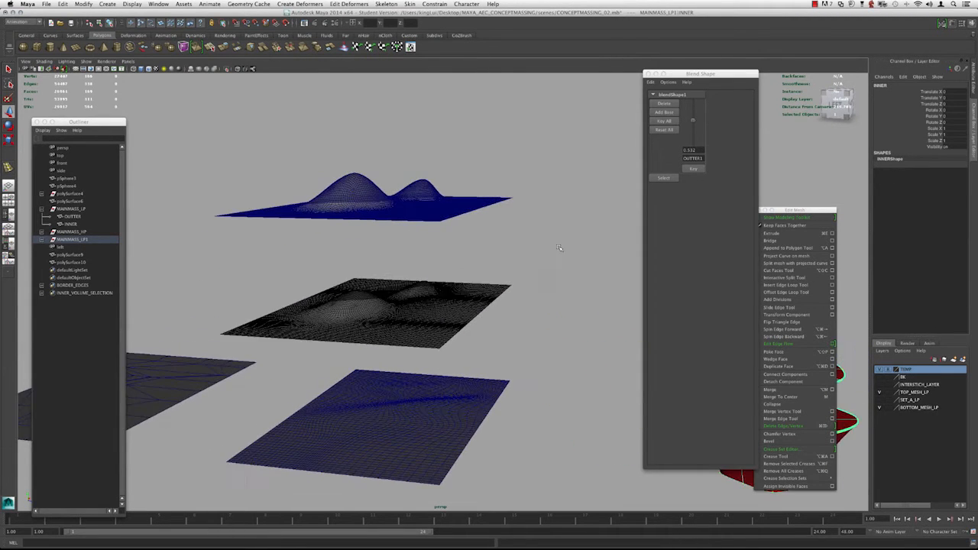
# - Increase the blend shape weight further and add the raised target surface OUTTER1 to the TEMP layer
pyautogui.moveTo(695, 120)
pyautogui.mouseDown()
pyautogui.moveTo(695, 147)
pyautogui.moveTo(703, 101)
pyautogui.moveTo(703, 112)
pyautogui.mouseUp()
pyautogui.click(421, 202)
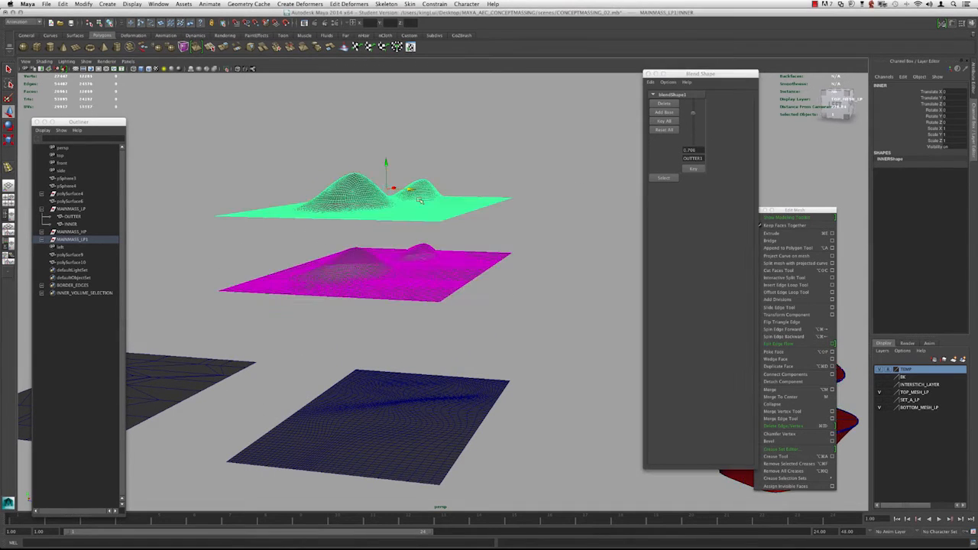
pyautogui.rightClick(931, 379)
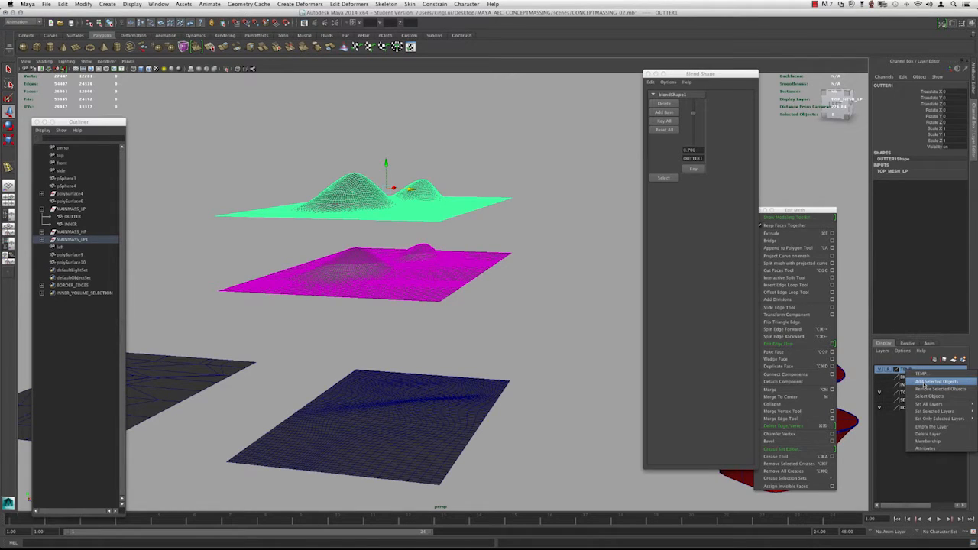
pyautogui.click(926, 382)
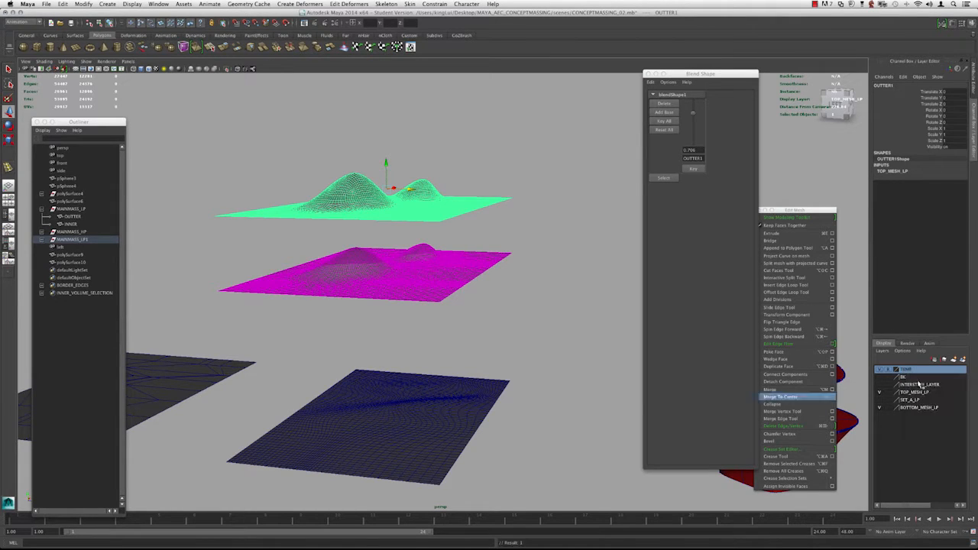
# - Remove the flat patterned polygon from the TEMP layer and check the layer's visibility
pyautogui.click(464, 405)
pyautogui.rightClick(917, 376)
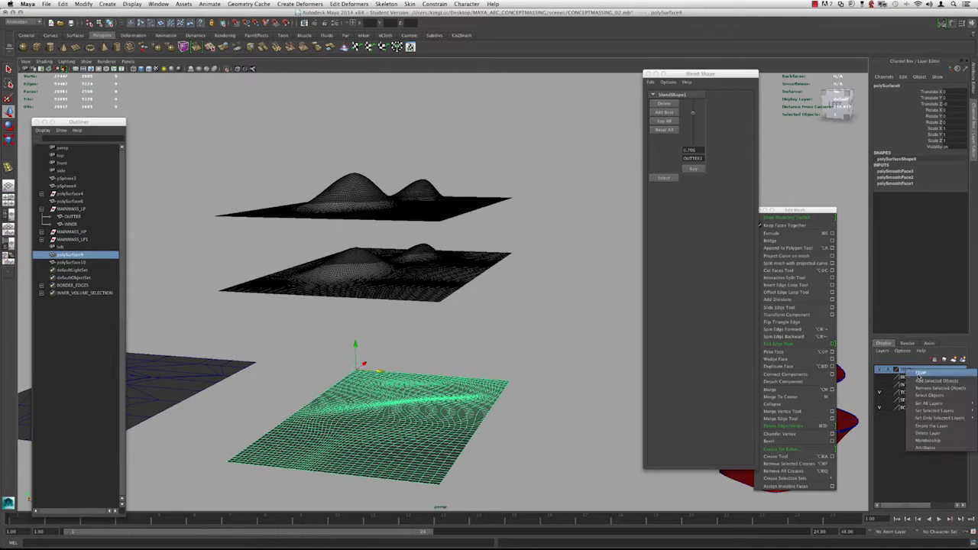
pyautogui.click(928, 389)
pyautogui.click(880, 370)
pyautogui.click(879, 371)
pyautogui.click(629, 285)
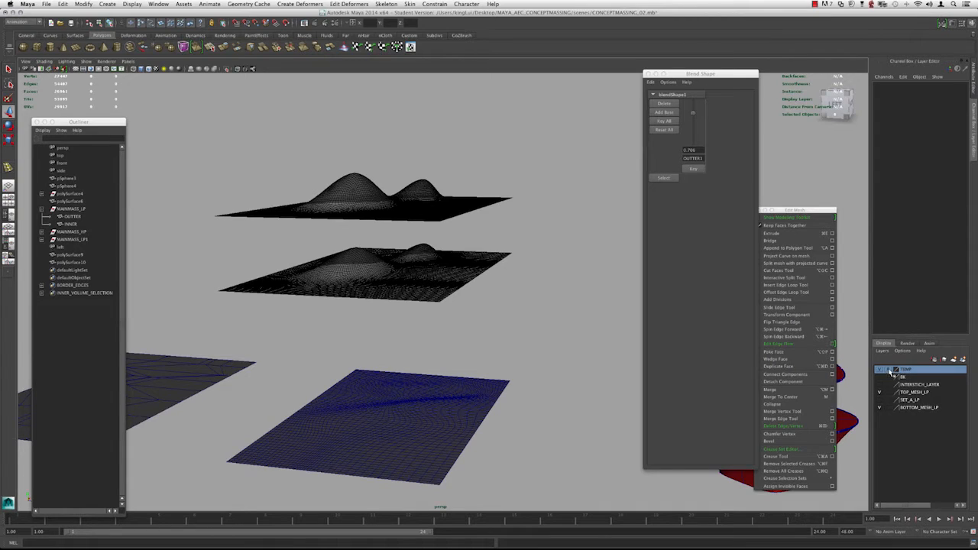
# - Remove the blended OUTTER mesh from the TEMP layer and hide that layer
pyautogui.click(435, 253)
pyautogui.rightClick(907, 371)
pyautogui.click(923, 390)
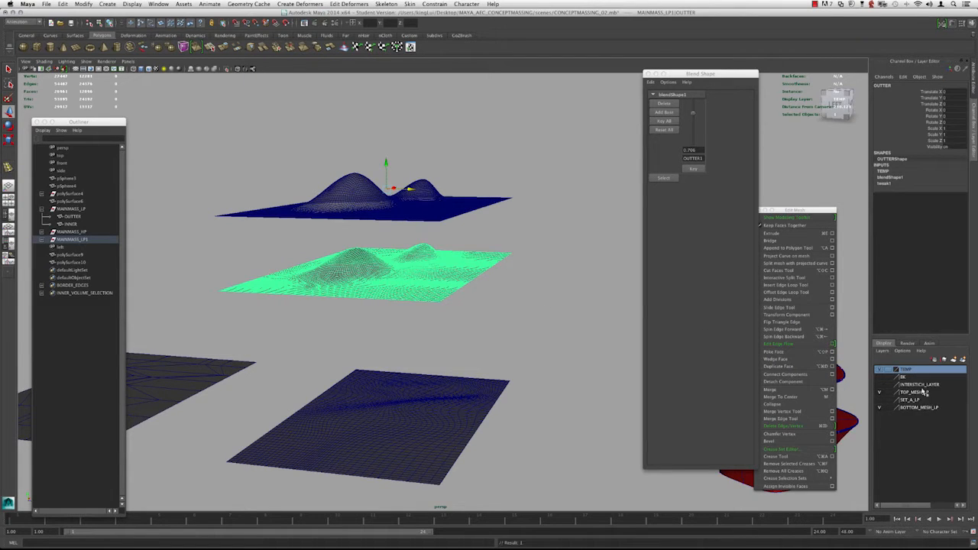
pyautogui.click(881, 370)
pyautogui.click(529, 250)
# - Lower the blend shape weight to 0.495 and compare the blended mesh with the flat pattern below it
pyautogui.moveTo(692, 114)
pyautogui.mouseDown()
pyautogui.moveTo(693, 130)
pyautogui.moveTo(693, 103)
pyautogui.moveTo(696, 165)
pyautogui.moveTo(694, 121)
pyautogui.mouseUp()
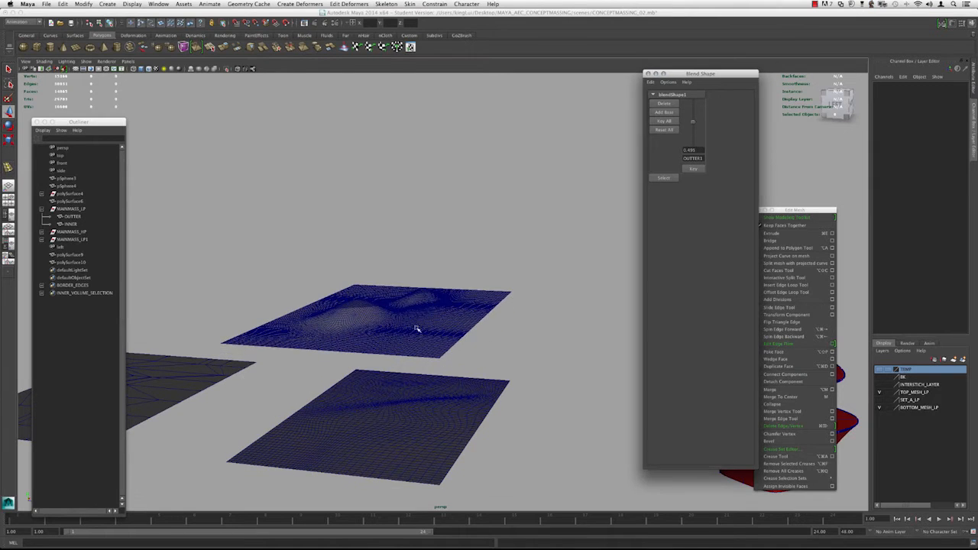
pyautogui.keyDown('alt'); pyautogui.moveTo(397, 333); pyautogui.dragTo(399, 284, button='middle'); pyautogui.keyUp('alt')
pyautogui.moveTo(425, 326)
pyautogui.keyDown('alt'); pyautogui.mouseDown()
pyautogui.moveTo(451, 341)
pyautogui.moveTo(410, 330)
pyautogui.mouseUp(); pyautogui.keyUp('alt')
pyautogui.keyDown('alt'); pyautogui.moveTo(407, 328); pyautogui.dragTo(417, 343, button='middle'); pyautogui.keyUp('alt')
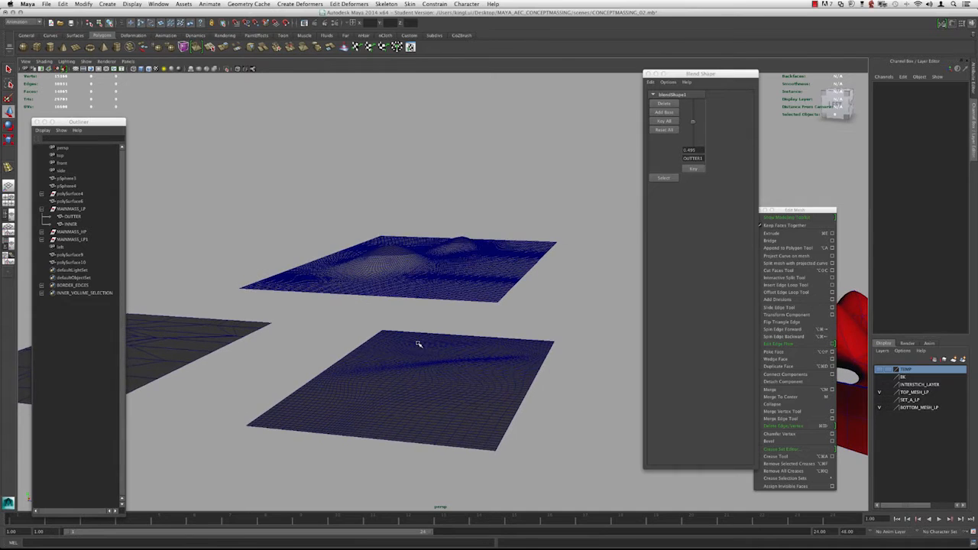
pyautogui.click(437, 379)
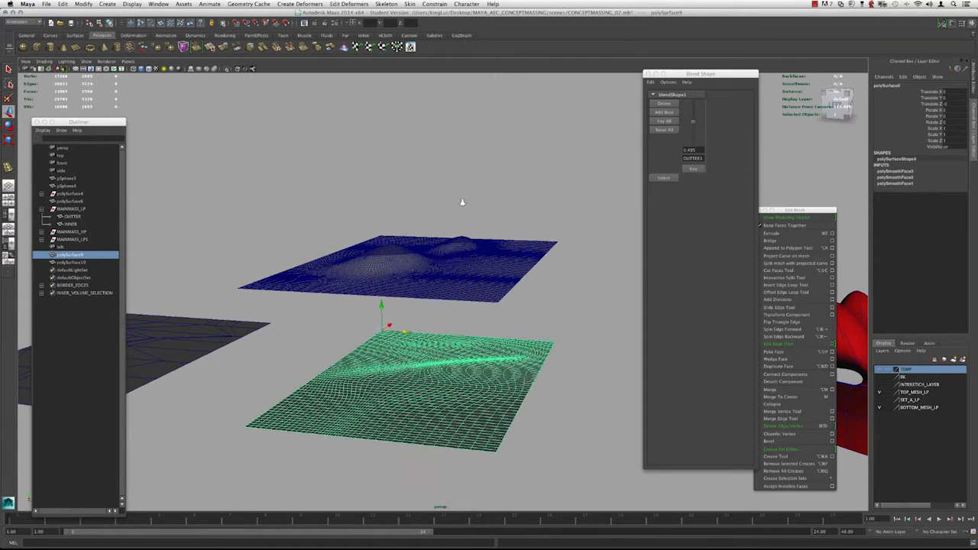
pyautogui.click(486, 183)
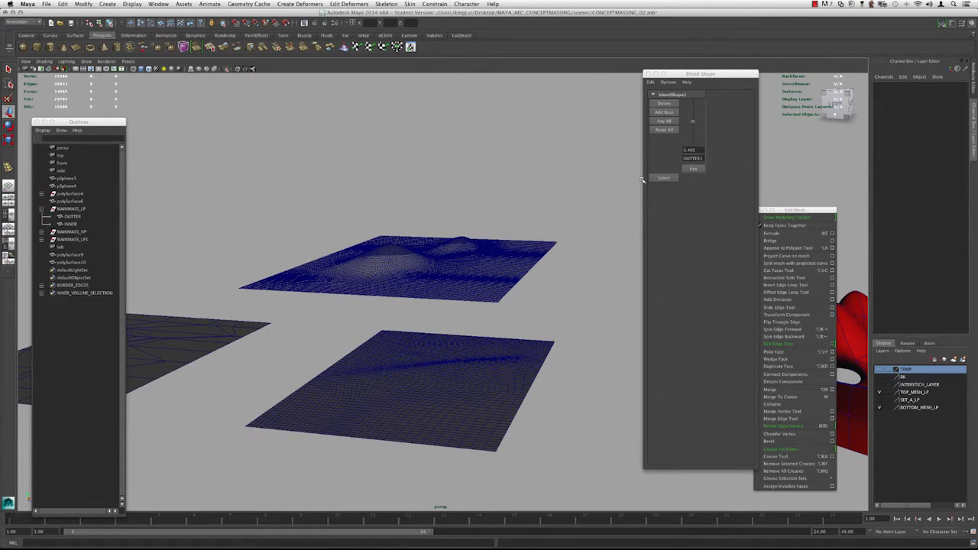
# - Flatten the blended mesh onto the pattern with a blend weight of 0, and raise it again to 0.294
pyautogui.moveTo(694, 126); pyautogui.dragTo(696, 165)
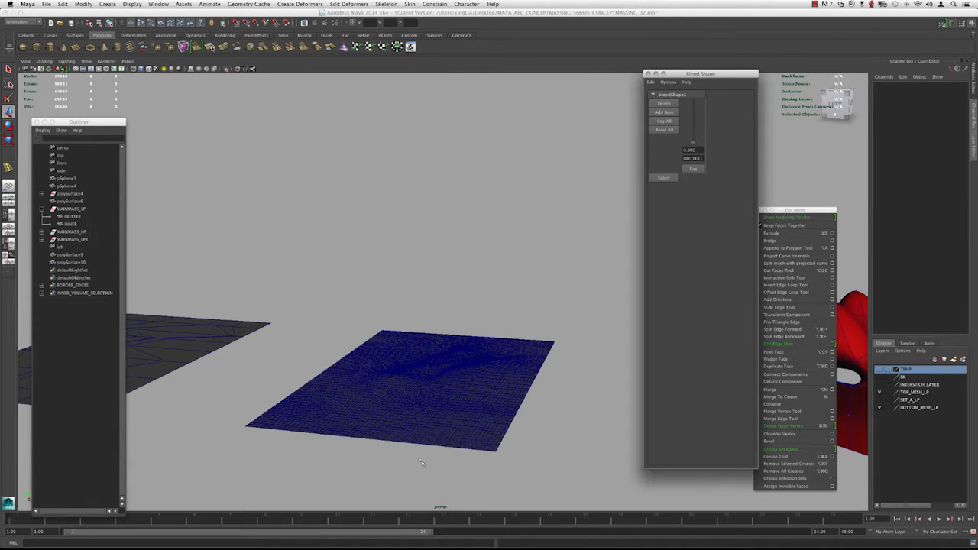
pyautogui.click(395, 397)
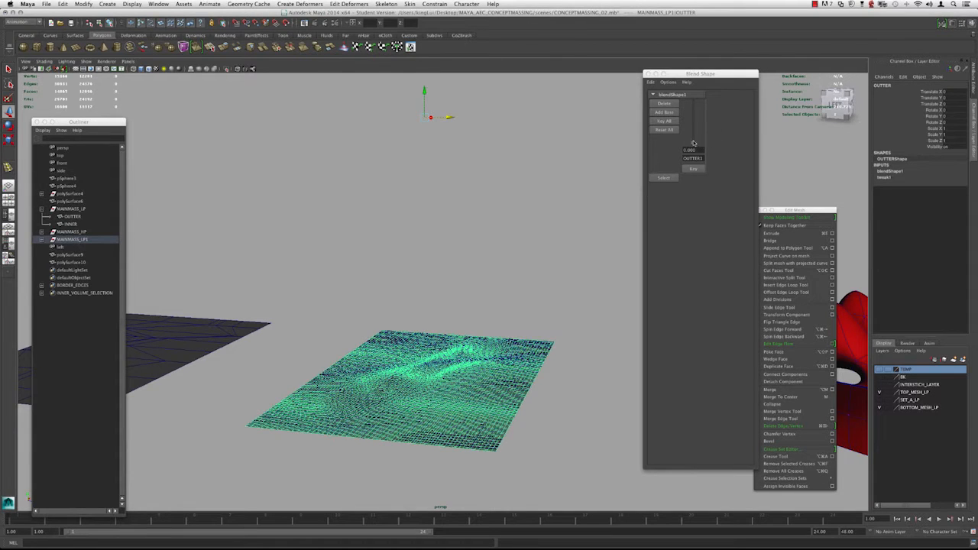
pyautogui.moveTo(694, 143); pyautogui.dragTo(693, 129)
# - Rename the flat patterned polygon polySurface9 as NEW_PATTERN
pyautogui.click(389, 393)
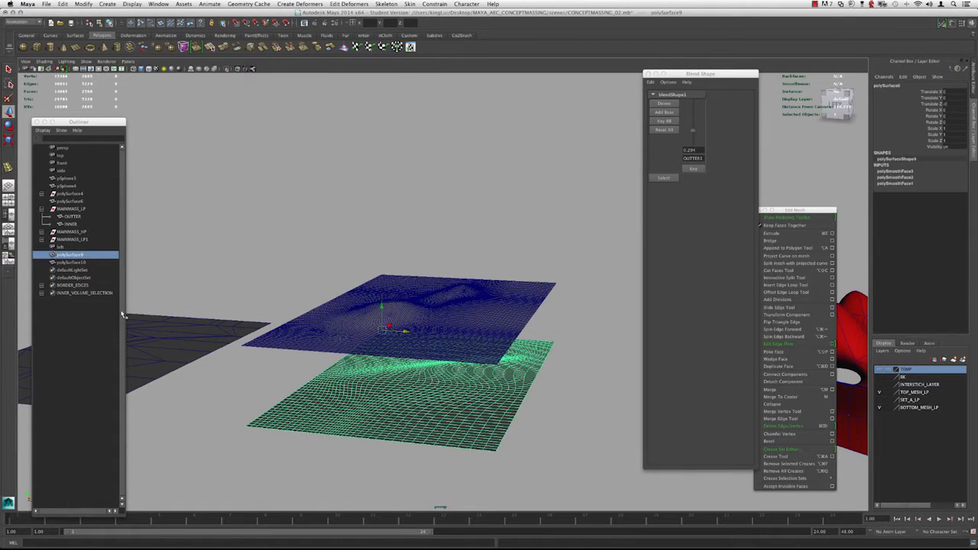
pyautogui.doubleClick(72, 255)
pyautogui.write('NEW')
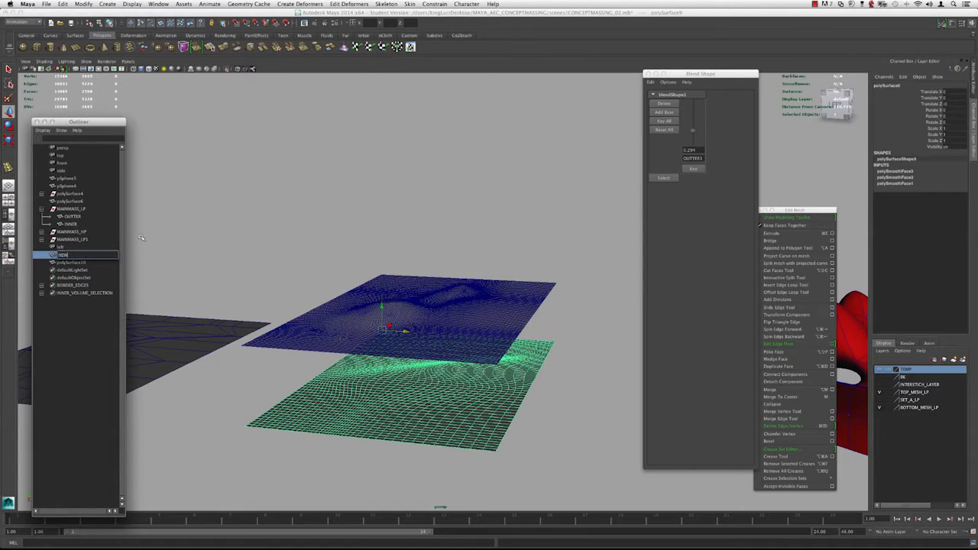
pyautogui.write('_PATTERN')
pyautogui.press('Return')
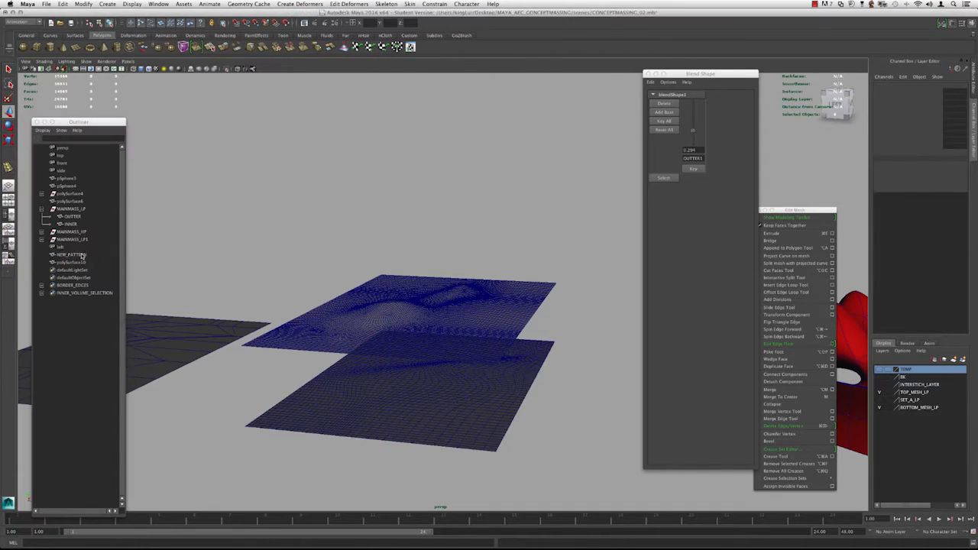
# - Move the blended OUTTER mesh out of the MAINMASS_LP1 group to the top level, and select NEW_PATTERN
pyautogui.keyDown('ctrl'); pyautogui.click(80, 240); pyautogui.keyUp('ctrl')
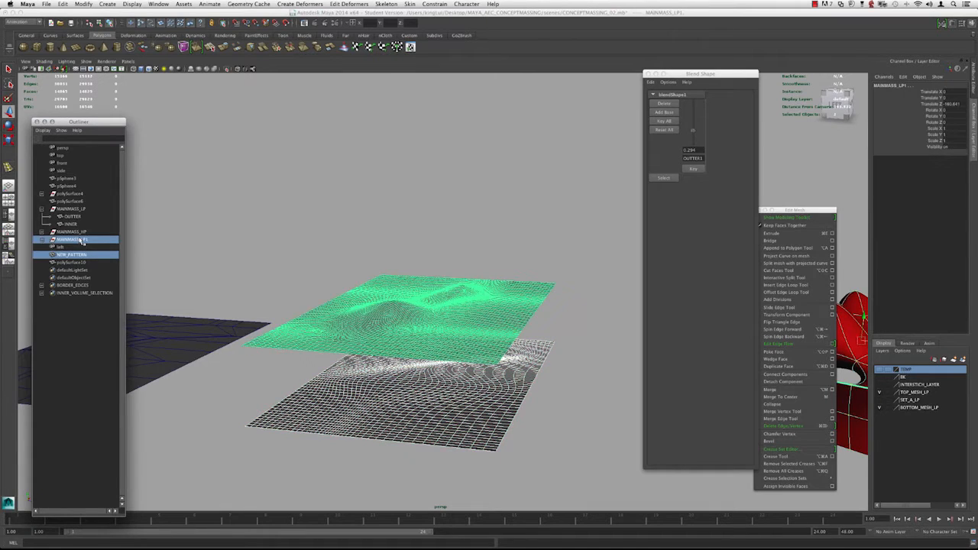
pyautogui.click(283, 233)
pyautogui.keyDown('alt'); pyautogui.moveTo(418, 314); pyautogui.dragTo(400, 306, button='right'); pyautogui.keyUp('alt')
pyautogui.keyDown('alt'); pyautogui.moveTo(400, 306); pyautogui.dragTo(425, 305); pyautogui.keyUp('alt')
pyautogui.click(416, 306)
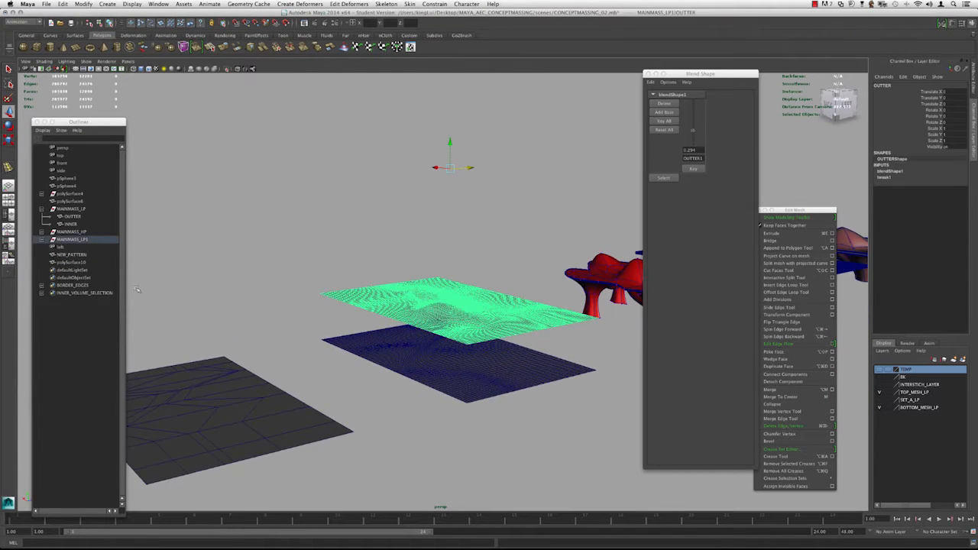
pyautogui.click(43, 240)
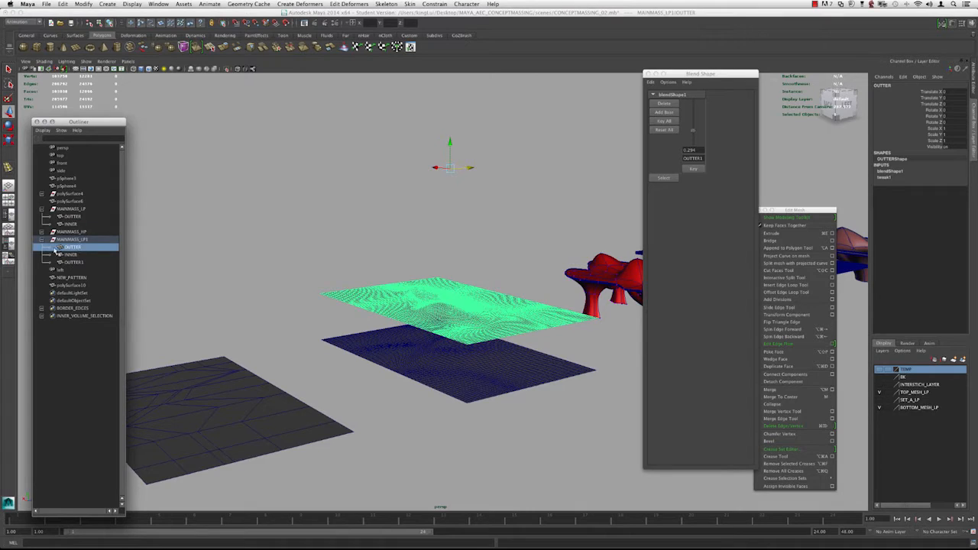
pyautogui.click(70, 254)
pyautogui.click(72, 247)
pyautogui.moveTo(73, 247); pyautogui.dragTo(74, 274, button='middle')
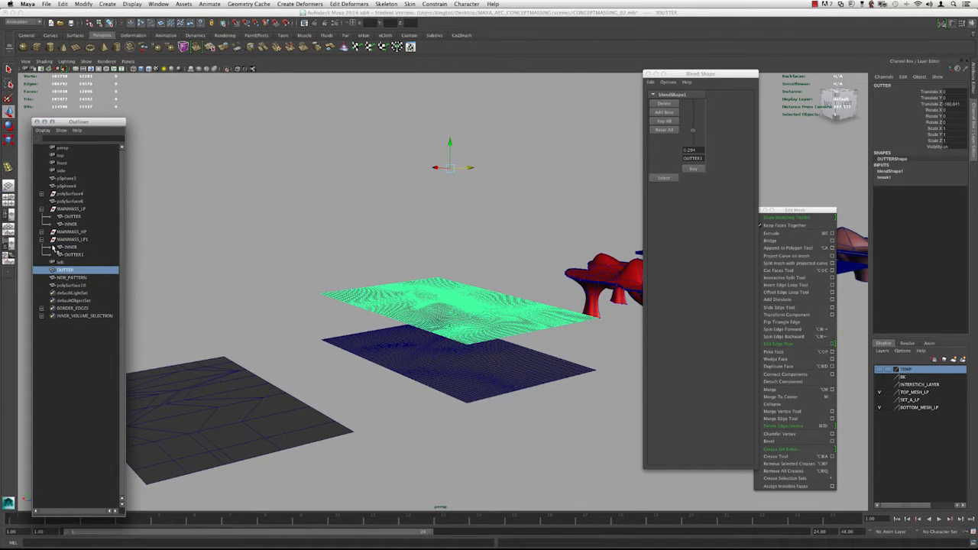
pyautogui.click(42, 240)
pyautogui.click(71, 262)
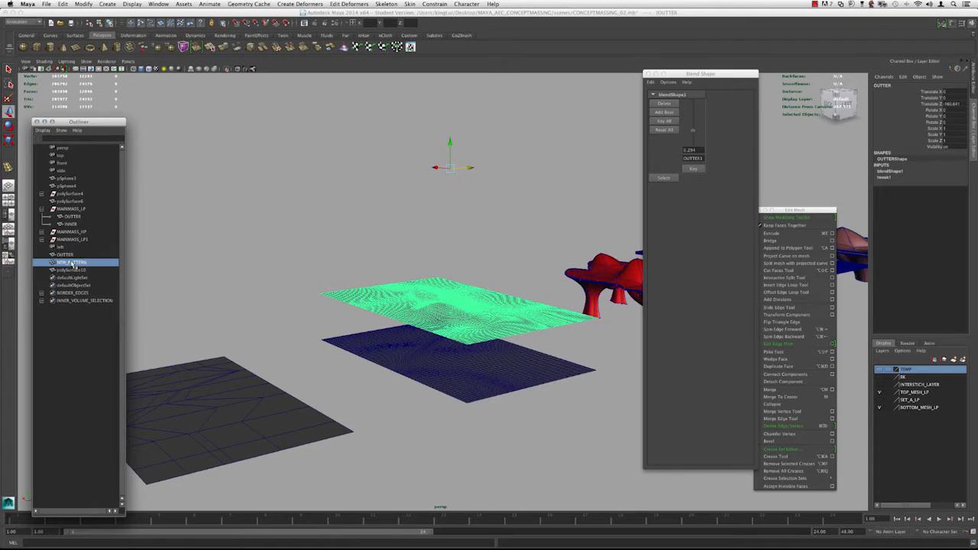
# - Select NEW_PATTERN and lower the OUTTER1 blend shape weight to 0.000 so the OUTTER mesh lies flat on it
pyautogui.click(65, 254)
pyautogui.click(71, 262)
pyautogui.keyDown('alt'); pyautogui.moveTo(350, 262); pyautogui.dragTo(416, 297); pyautogui.keyUp('alt')
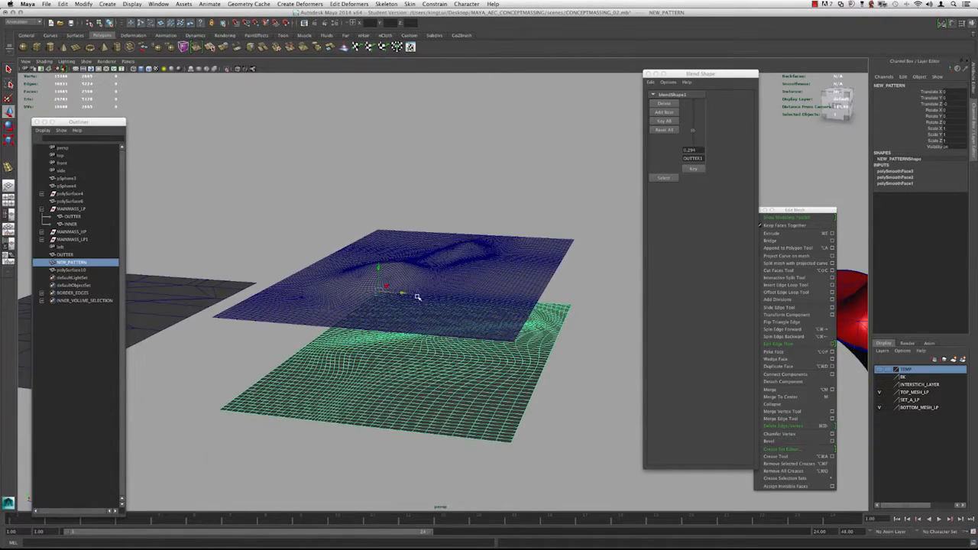
pyautogui.moveTo(693, 127); pyautogui.dragTo(697, 192)
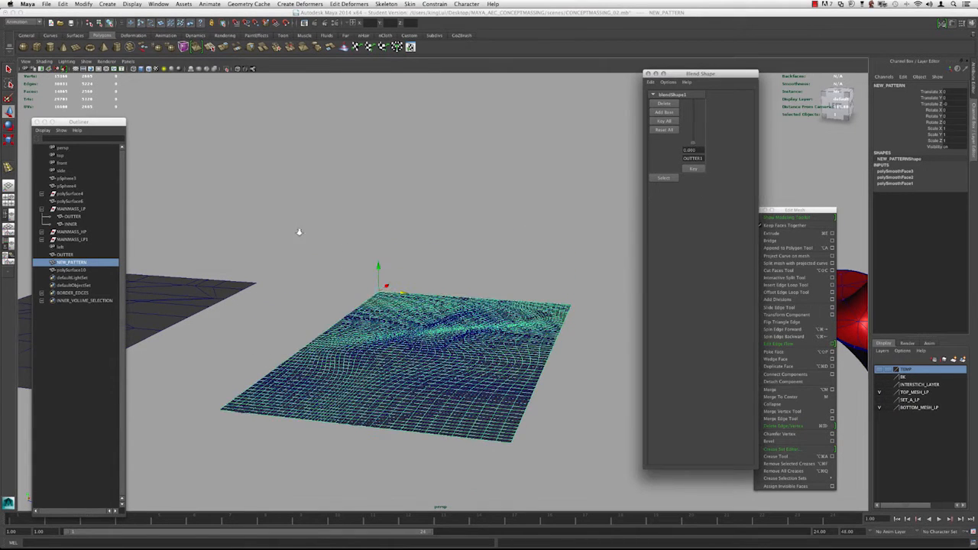
pyautogui.keyDown('alt'); pyautogui.moveTo(298, 227); pyautogui.dragTo(191, 252); pyautogui.keyUp('alt')
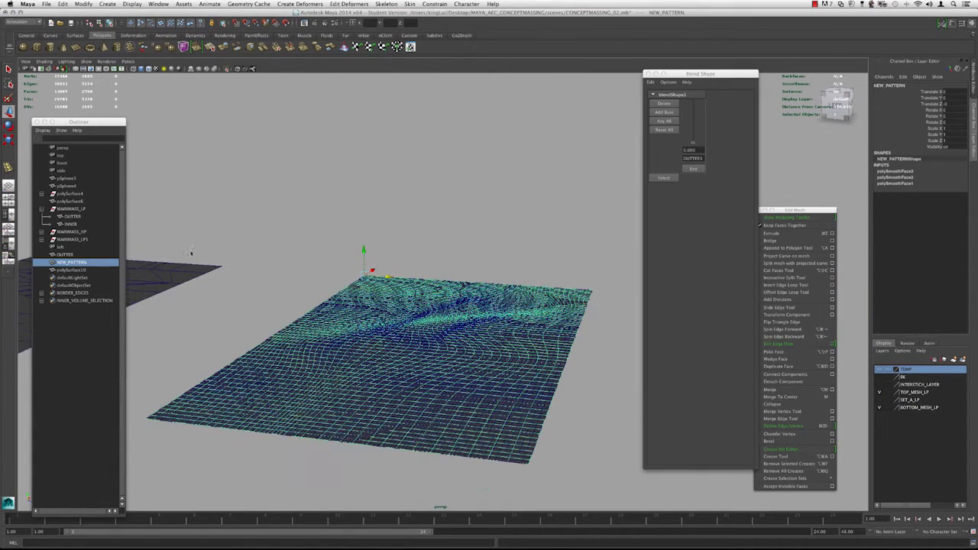
# - Create a Wrap deformer on NEW_PATTERN with OUTTER as the influence, using reset options with Exclusive bind enabled
pyautogui.keyDown('shift'); pyautogui.click(68, 255); pyautogui.keyUp('shift')
pyautogui.keyDown('alt'); pyautogui.moveTo(290, 263); pyautogui.dragTo(330, 290); pyautogui.keyUp('alt')
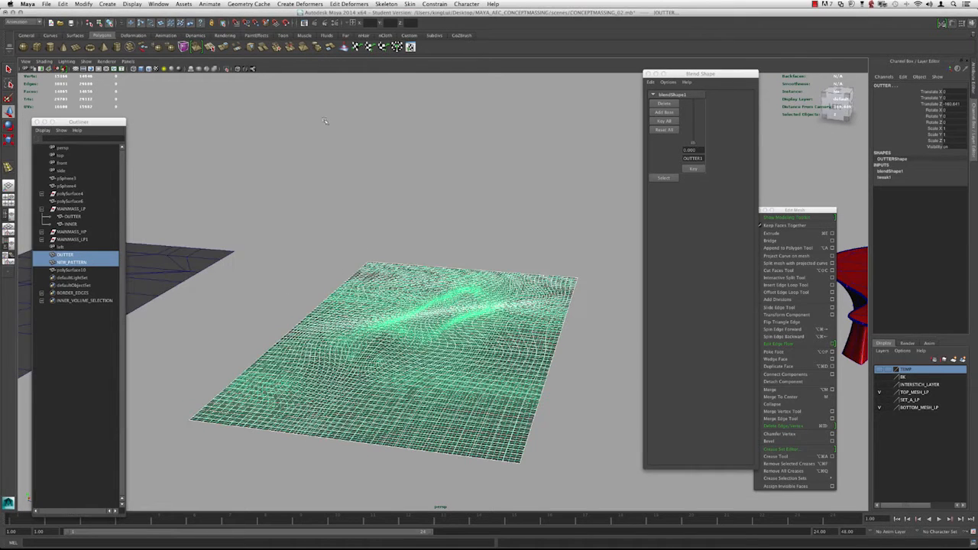
pyautogui.moveTo(696, 143)
pyautogui.mouseDown()
pyautogui.moveTo(690, 135)
pyautogui.moveTo(696, 156)
pyautogui.mouseUp()
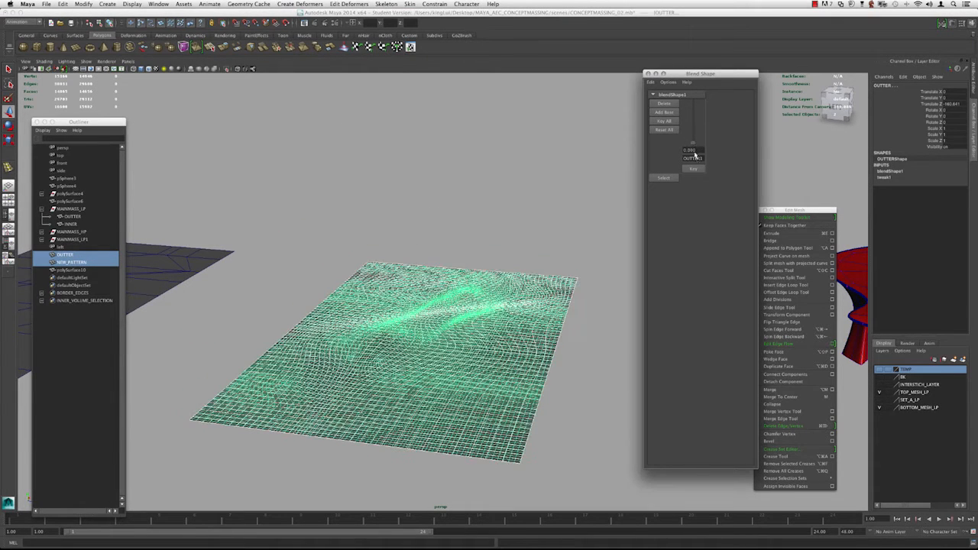
pyautogui.click(299, 4)
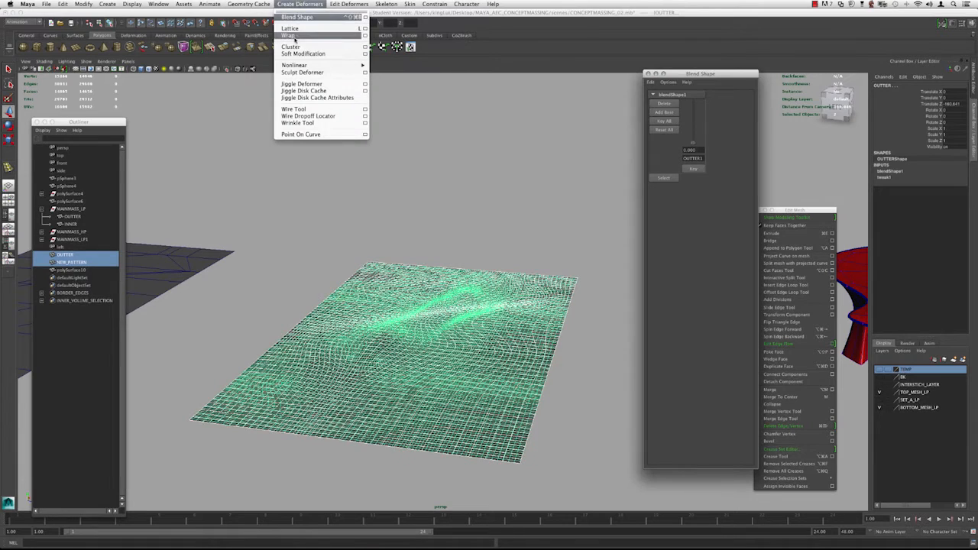
pyautogui.click(365, 35)
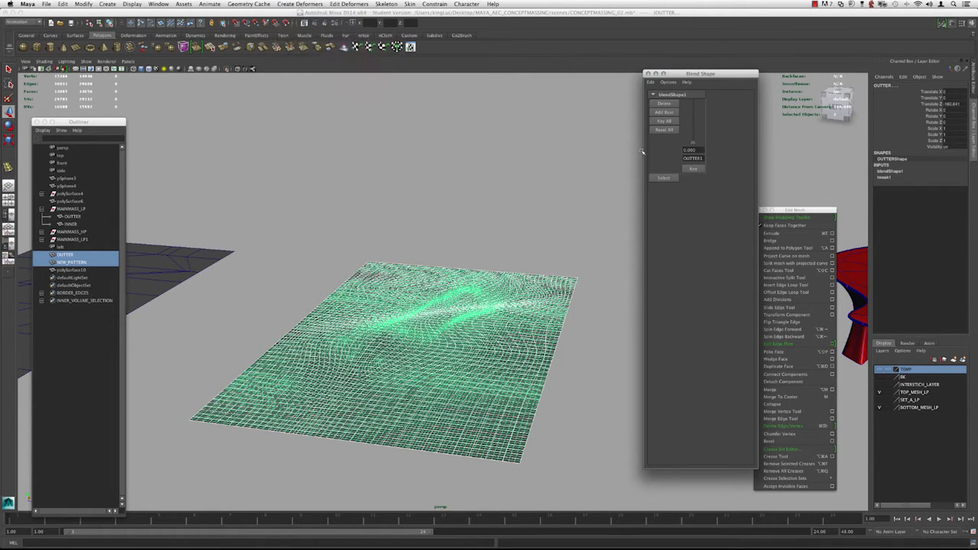
pyautogui.click(645, 93)
pyautogui.click(645, 93)
pyautogui.click(580, 81)
pyautogui.click(596, 96)
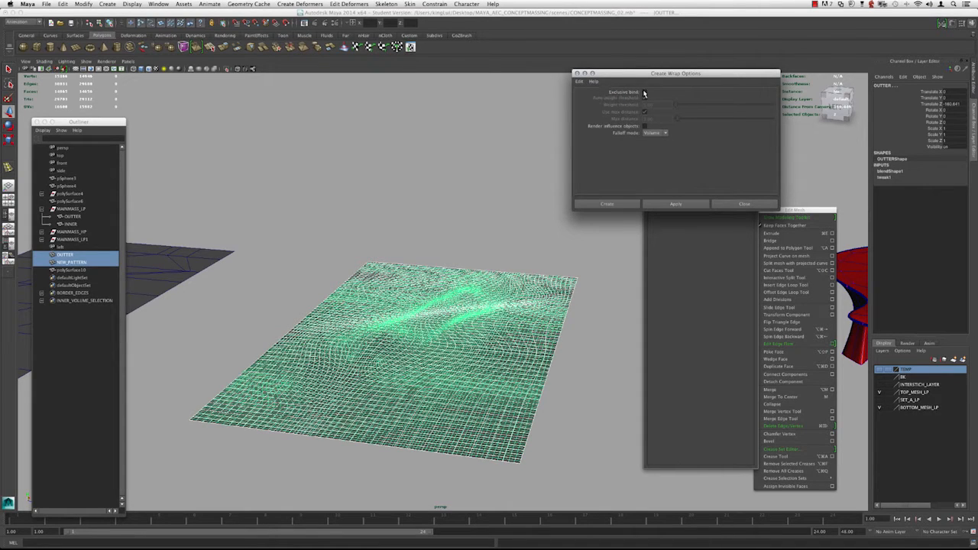
pyautogui.click(577, 82)
pyautogui.click(595, 96)
pyautogui.click(645, 92)
pyautogui.click(622, 204)
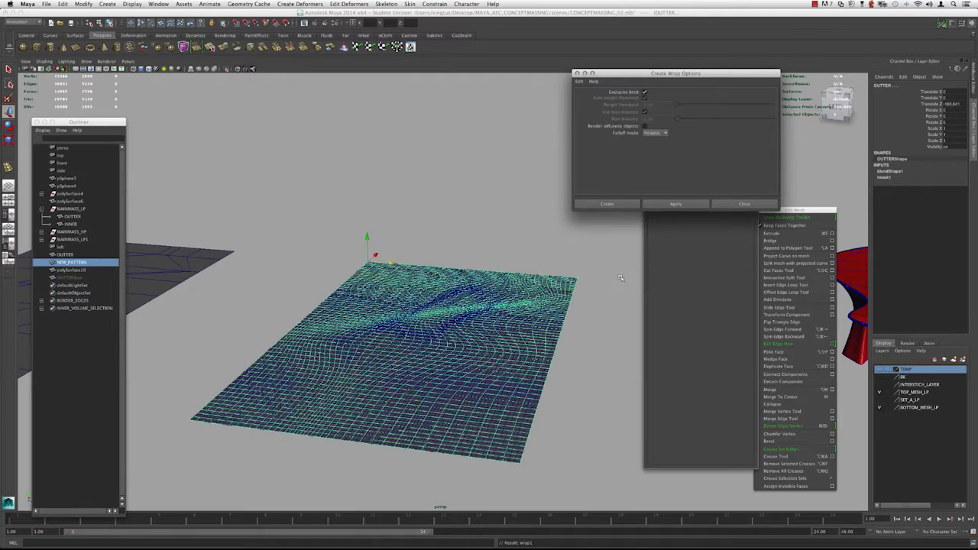
# - Raise the OUTTER1 blend shape weight to 1.000 and inspect how the wrapped NEW_PATTERN follows the raised surface
pyautogui.keyDown('alt'); pyautogui.moveTo(476, 255); pyautogui.dragTo(458, 247); pyautogui.keyUp('alt')
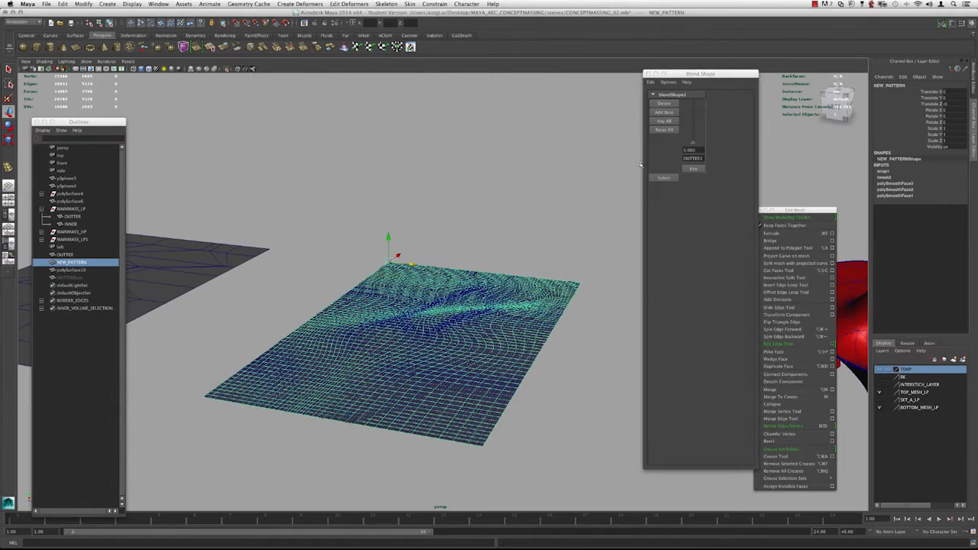
pyautogui.moveTo(693, 146); pyautogui.dragTo(693, 120)
pyautogui.keyDown('alt'); pyautogui.moveTo(450, 170); pyautogui.dragTo(465, 218); pyautogui.keyUp('alt')
pyautogui.keyDown('alt'); pyautogui.moveTo(465, 219); pyautogui.dragTo(504, 252, button='right'); pyautogui.keyUp('alt')
pyautogui.keyDown('alt'); pyautogui.moveTo(504, 253); pyautogui.dragTo(534, 253); pyautogui.keyUp('alt')
pyautogui.moveTo(693, 124); pyautogui.dragTo(694, 93)
pyautogui.keyDown('alt'); pyautogui.moveTo(370, 195); pyautogui.dragTo(351, 191, button='right'); pyautogui.keyUp('alt')
pyautogui.keyDown('alt'); pyautogui.moveTo(352, 191); pyautogui.dragTo(372, 204); pyautogui.keyUp('alt')
pyautogui.keyDown('alt'); pyautogui.moveTo(372, 204); pyautogui.dragTo(398, 234, button='right'); pyautogui.keyUp('alt')
pyautogui.keyDown('alt'); pyautogui.moveTo(397, 233); pyautogui.dragTo(422, 244); pyautogui.keyUp('alt')
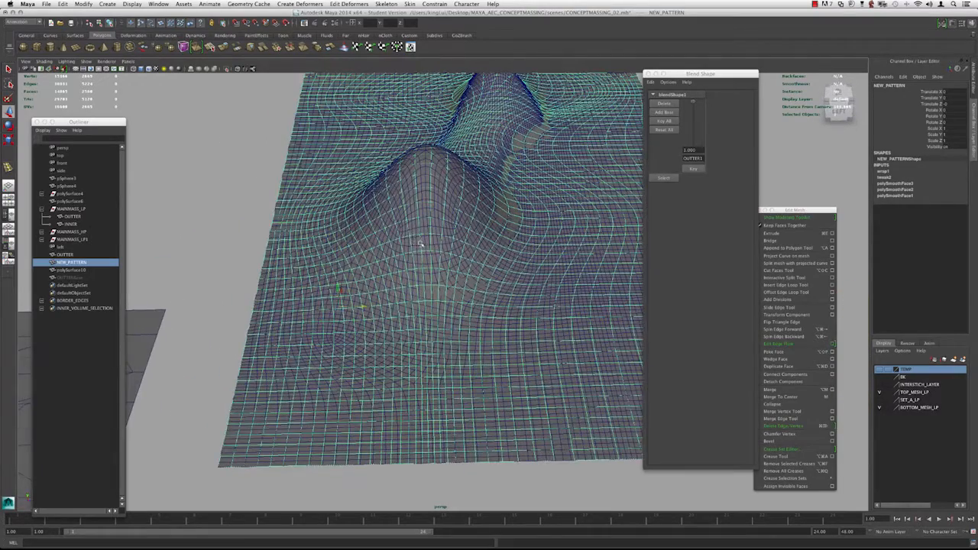
pyautogui.hotkey('ctrl', 'h')
pyautogui.keyDown('alt'); pyautogui.moveTo(416, 241); pyautogui.dragTo(413, 233, button='right'); pyautogui.keyUp('alt')
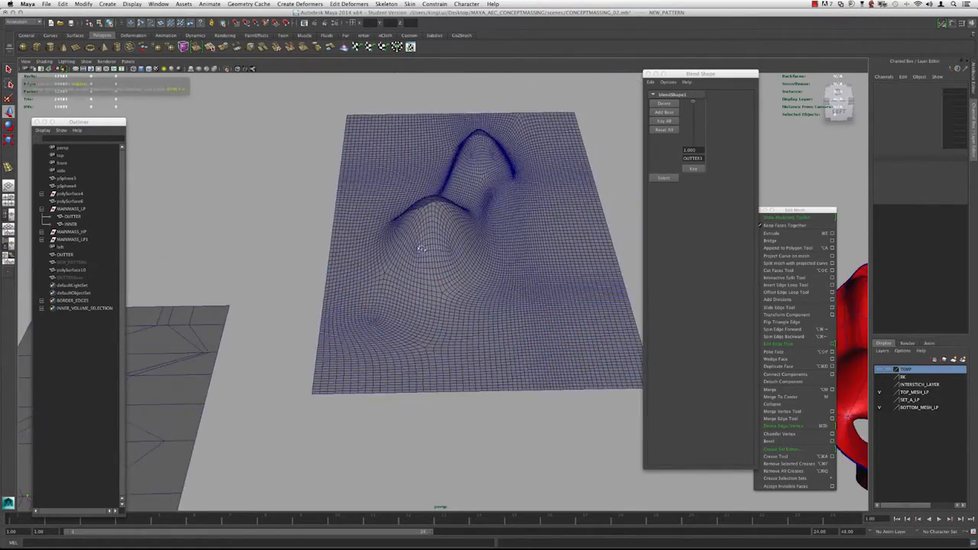
pyautogui.keyDown('alt'); pyautogui.moveTo(412, 234); pyautogui.dragTo(437, 273); pyautogui.keyUp('alt')
pyautogui.keyDown('alt'); pyautogui.moveTo(436, 273); pyautogui.dragTo(446, 282, button='right'); pyautogui.keyUp('alt')
pyautogui.press('z')
# - Hide the dense OUTTER mesh, leaving only the wrapped NEW_PATTERN to look at
pyautogui.keyDown('alt'); pyautogui.moveTo(447, 282); pyautogui.dragTo(409, 252); pyautogui.keyUp('alt')
pyautogui.keyDown('alt'); pyautogui.moveTo(409, 252); pyautogui.dragTo(414, 252, button='right'); pyautogui.keyUp('alt')
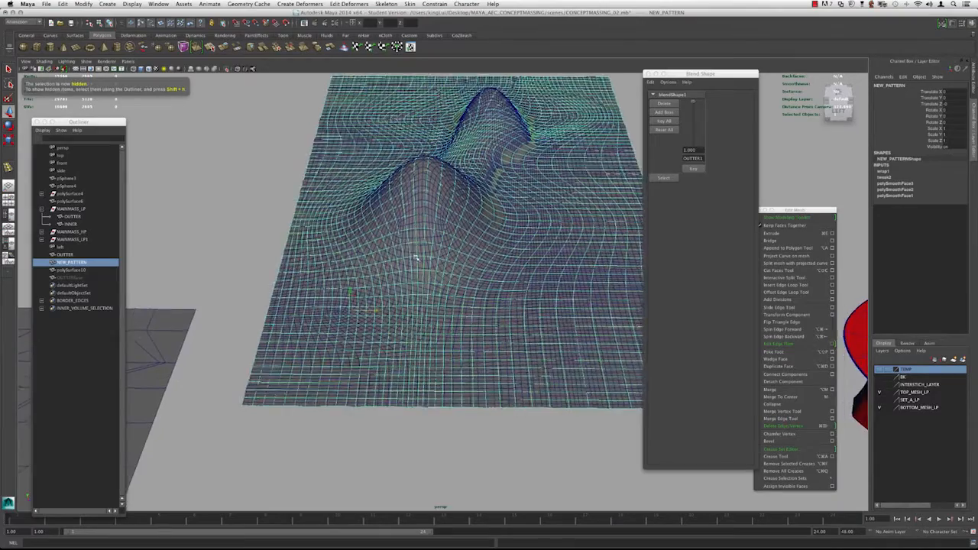
pyautogui.keyDown('alt'); pyautogui.moveTo(413, 252); pyautogui.dragTo(412, 279, button='middle'); pyautogui.keyUp('alt')
pyautogui.moveTo(411, 280)
pyautogui.keyDown('alt'); pyautogui.mouseDown()
pyautogui.moveTo(411, 296)
pyautogui.moveTo(401, 281)
pyautogui.mouseUp(); pyautogui.keyUp('alt')
pyautogui.click(428, 233)
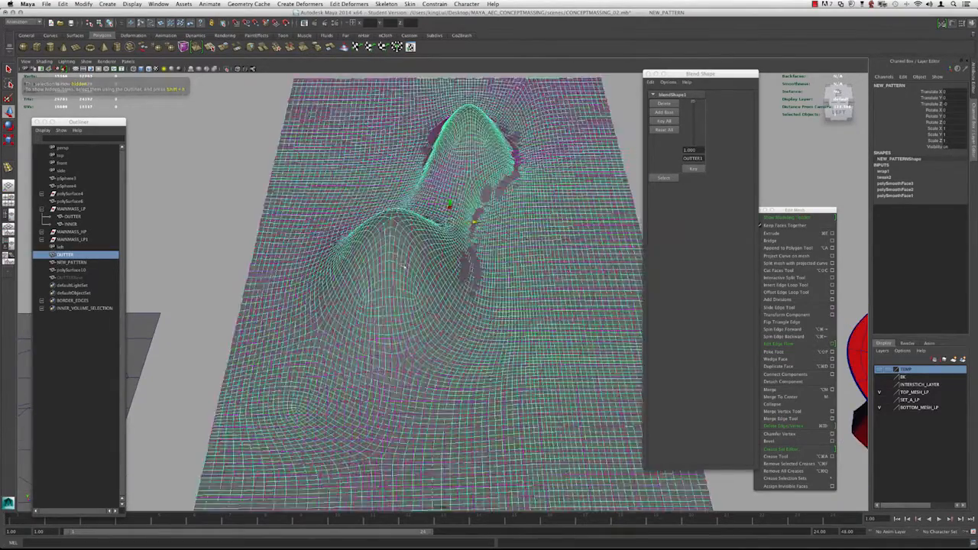
pyautogui.keyDown('alt'); pyautogui.moveTo(440, 238); pyautogui.dragTo(411, 263, button='right'); pyautogui.keyUp('alt')
pyautogui.hotkey('ctrl', 'h')
pyautogui.keyDown('alt'); pyautogui.moveTo(411, 263); pyautogui.dragTo(422, 280); pyautogui.keyUp('alt')
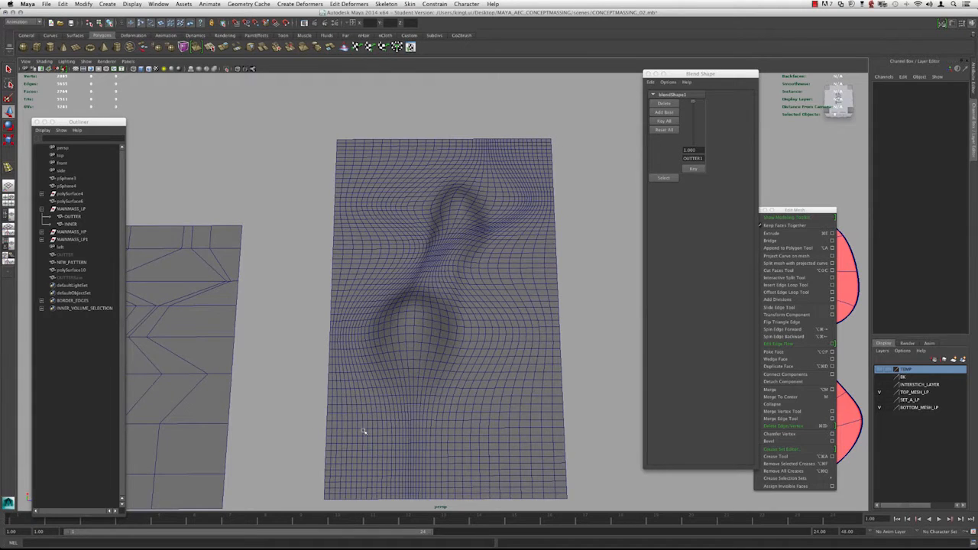
# - Move the central vertices of the low-poly pattern polySurface10 sideways along the horizontal move axis to alter its edge flow
pyautogui.keyDown('alt'); pyautogui.moveTo(489, 340); pyautogui.dragTo(464, 343); pyautogui.keyUp('alt')
pyautogui.keyDown('alt'); pyautogui.moveTo(463, 343); pyautogui.dragTo(471, 260, button='right'); pyautogui.keyUp('alt')
pyautogui.keyDown('alt'); pyautogui.moveTo(421, 220); pyautogui.dragTo(366, 276); pyautogui.keyUp('alt')
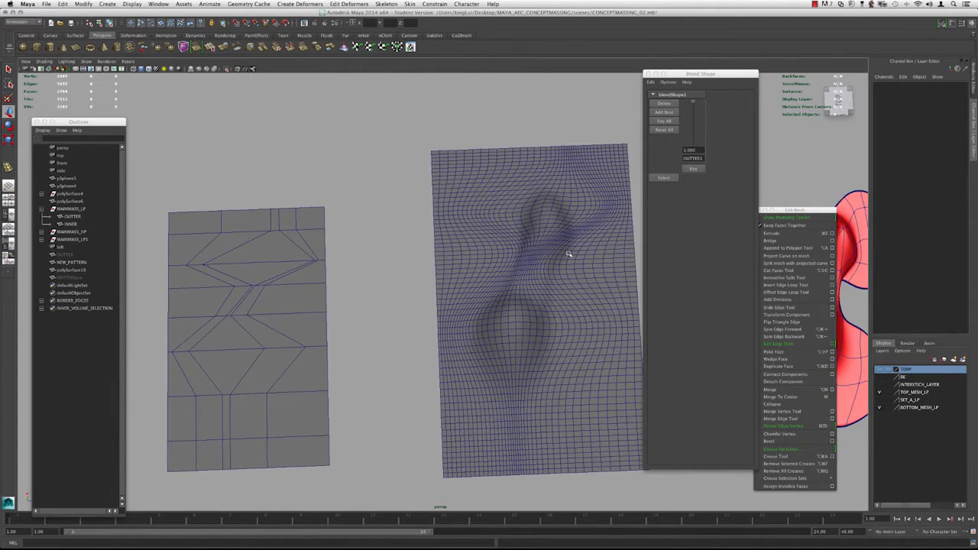
pyautogui.click(291, 300)
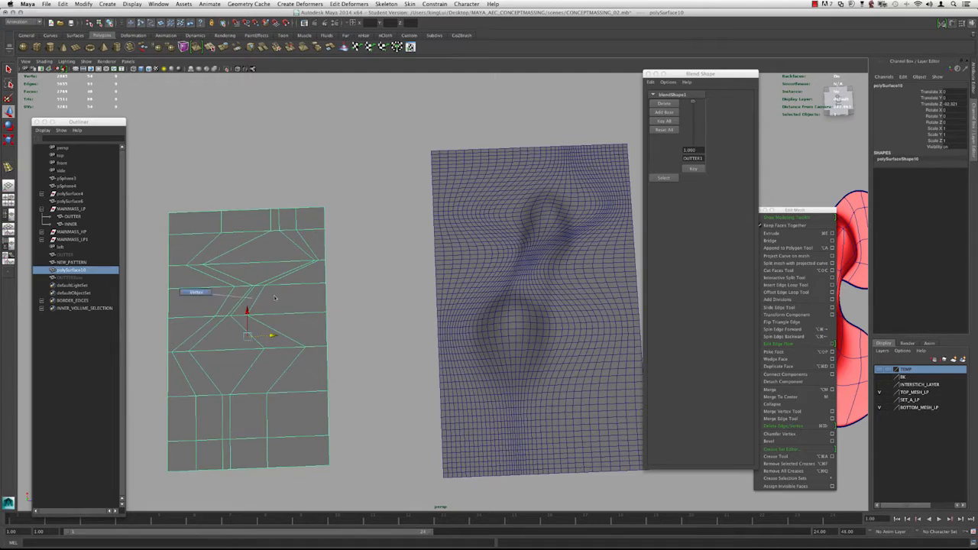
pyautogui.click(256, 282)
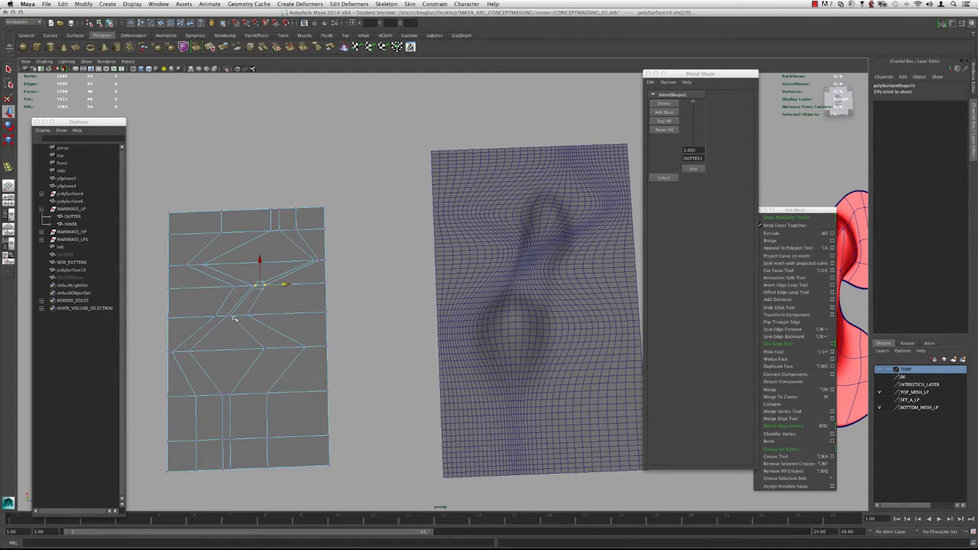
pyautogui.keyDown('shift'); pyautogui.click(230, 318); pyautogui.keyUp('shift')
pyautogui.keyDown('shift'); pyautogui.click(247, 315); pyautogui.keyUp('shift')
pyautogui.moveTo(273, 299); pyautogui.dragTo(293, 301, button='middle')
# - Preview the edited low-poly pattern with mesh smoothing and return it to the unsmoothed display
pyautogui.press('3')
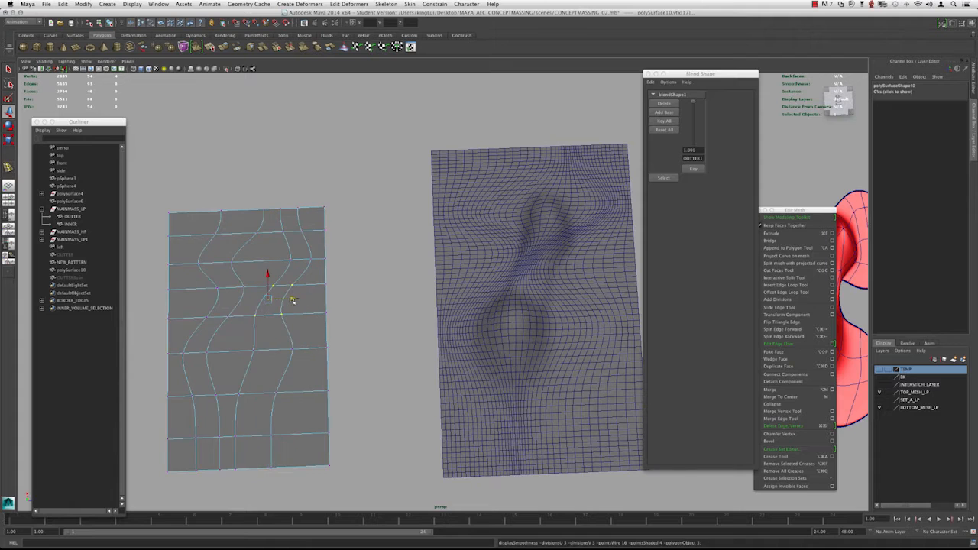
pyautogui.press('1')
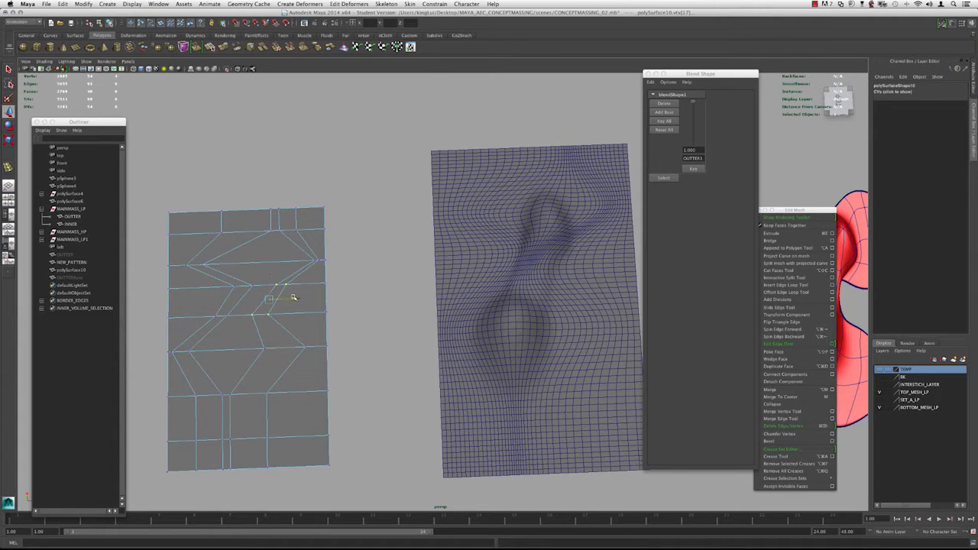
pyautogui.press('3')
pyautogui.press('1')
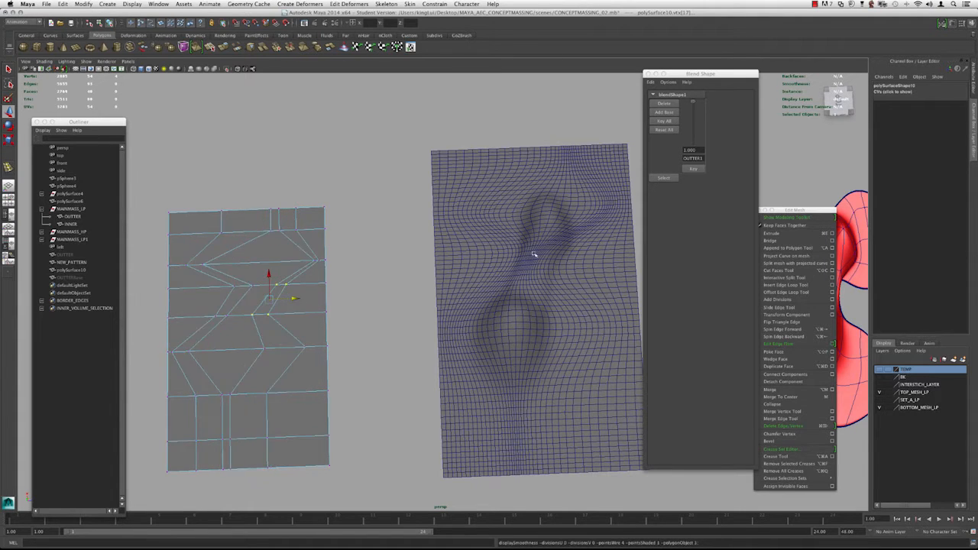
# - Delete the wrapped NEW_PATTERN mesh
pyautogui.click(436, 294)
pyautogui.keyDown('alt'); pyautogui.moveTo(435, 294); pyautogui.dragTo(467, 264); pyautogui.keyUp('alt')
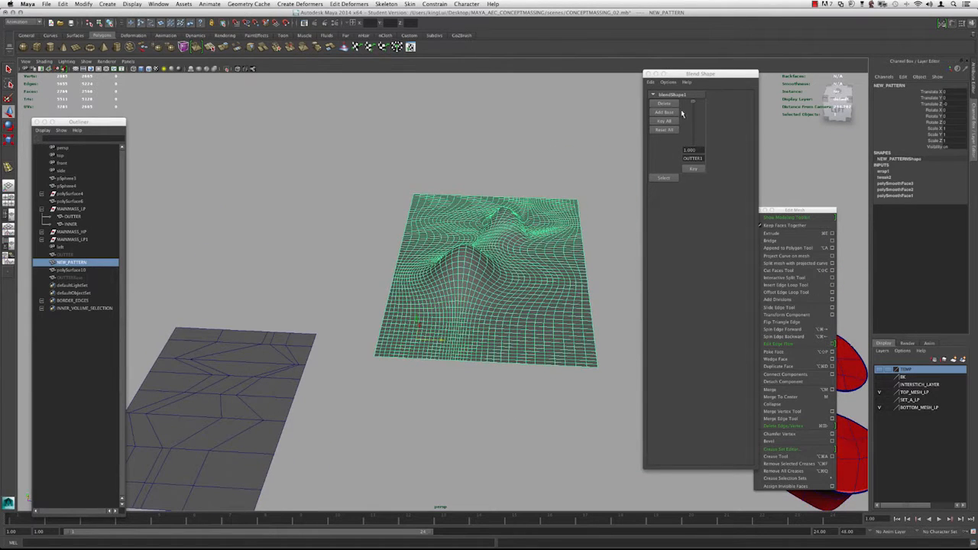
pyautogui.moveTo(694, 104); pyautogui.dragTo(692, 112)
pyautogui.press('Delete')
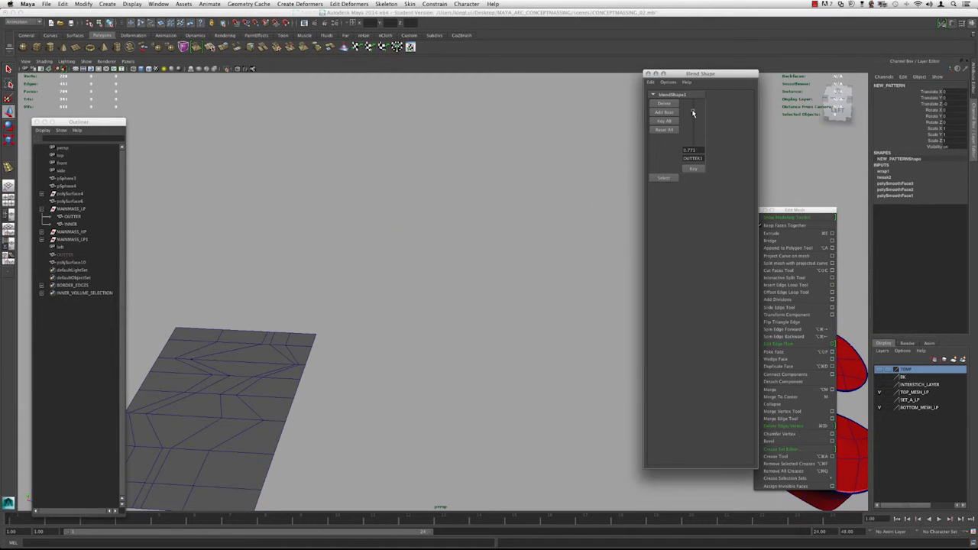
# - Show the hidden OUTTER mesh again and lower its OUTTER1 blend shape weight to 0.000
pyautogui.hotkey('ctrl', 'shift', 'h')
pyautogui.keyDown('alt'); pyautogui.moveTo(557, 245); pyautogui.dragTo(513, 237, button='right'); pyautogui.keyUp('alt')
pyautogui.keyDown('alt'); pyautogui.moveTo(470, 231); pyautogui.dragTo(463, 203); pyautogui.keyUp('alt')
pyautogui.moveTo(693, 113); pyautogui.dragTo(696, 198)
# - Duplicate the edited low-poly pattern and snap the copy onto the flat OUTTER mesh, with their corners aligned
pyautogui.keyDown('alt'); pyautogui.moveTo(382, 280); pyautogui.dragTo(324, 308); pyautogui.keyUp('alt')
pyautogui.click(325, 307)
pyautogui.hotkey('ctrl', 'd')
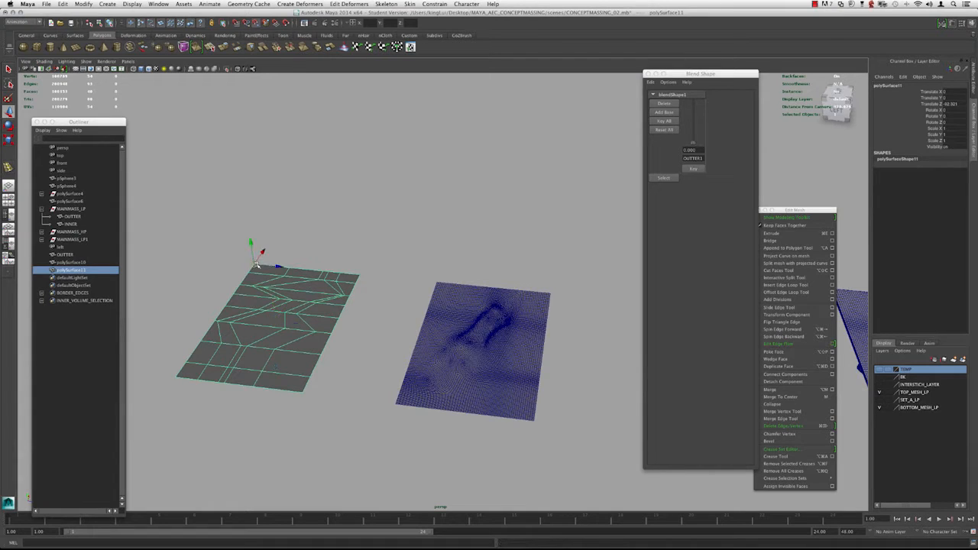
pyautogui.moveTo(255, 262); pyautogui.dragTo(428, 271)
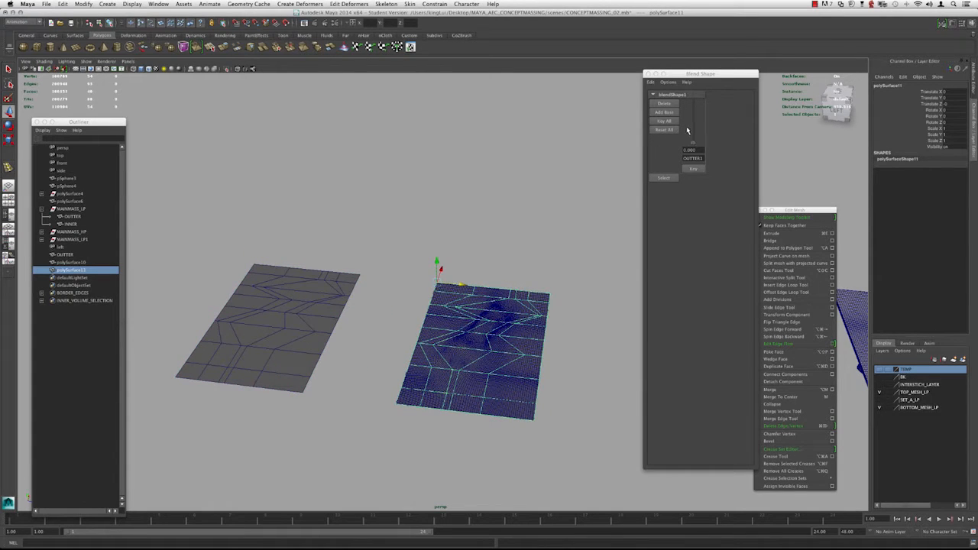
# - Raise the OUTTER mesh clear with its blend shape weight and smooth the duplicated pattern by repeating the smooth command three times
pyautogui.moveTo(694, 144); pyautogui.dragTo(692, 115)
pyautogui.keyDown('alt'); pyautogui.moveTo(433, 255); pyautogui.dragTo(511, 291); pyautogui.keyUp('alt')
pyautogui.press('g')
pyautogui.press('g')
pyautogui.press('g')
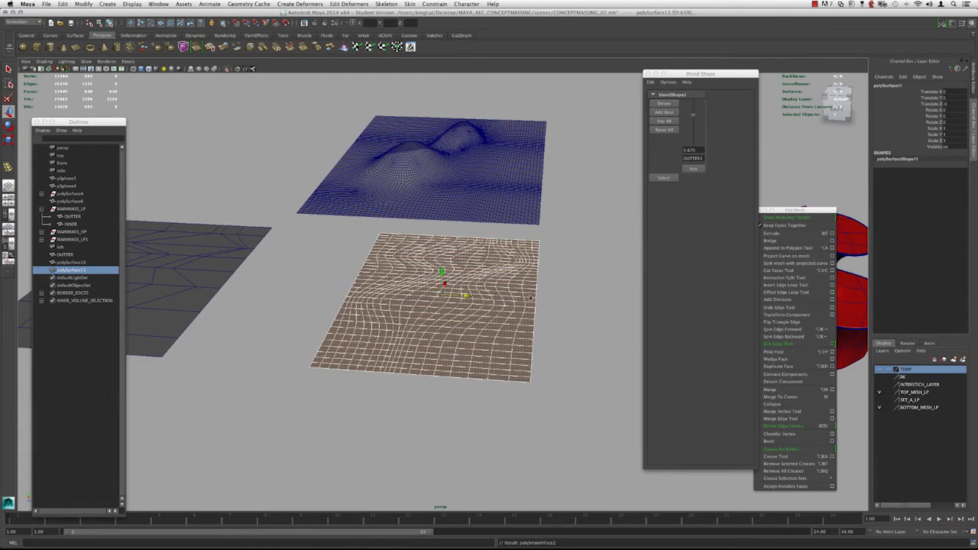
pyautogui.click(552, 281)
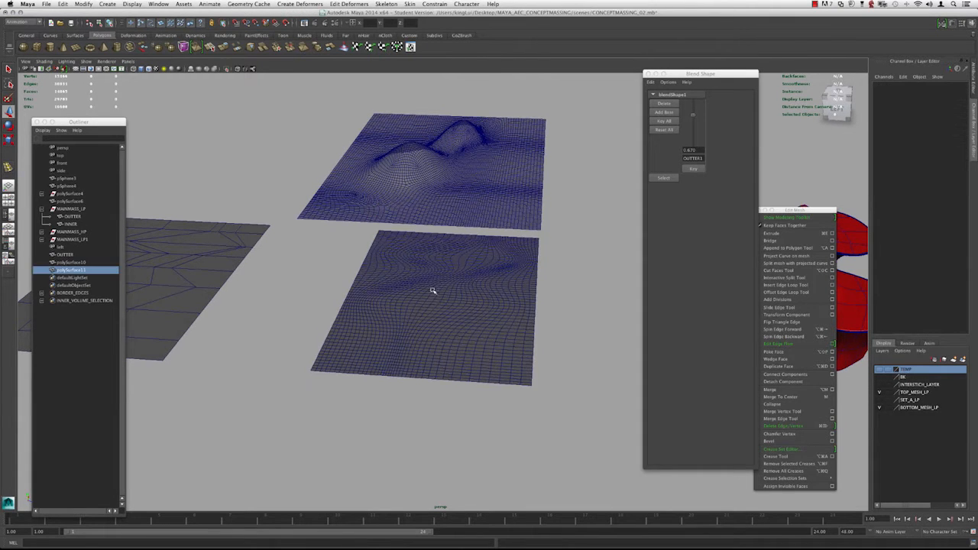
# - Rename the smoothed duplicate polySurface11 as NEWPATTERN
pyautogui.click(432, 290)
pyautogui.keyDown('alt'); pyautogui.moveTo(445, 285); pyautogui.dragTo(535, 273); pyautogui.keyUp('alt')
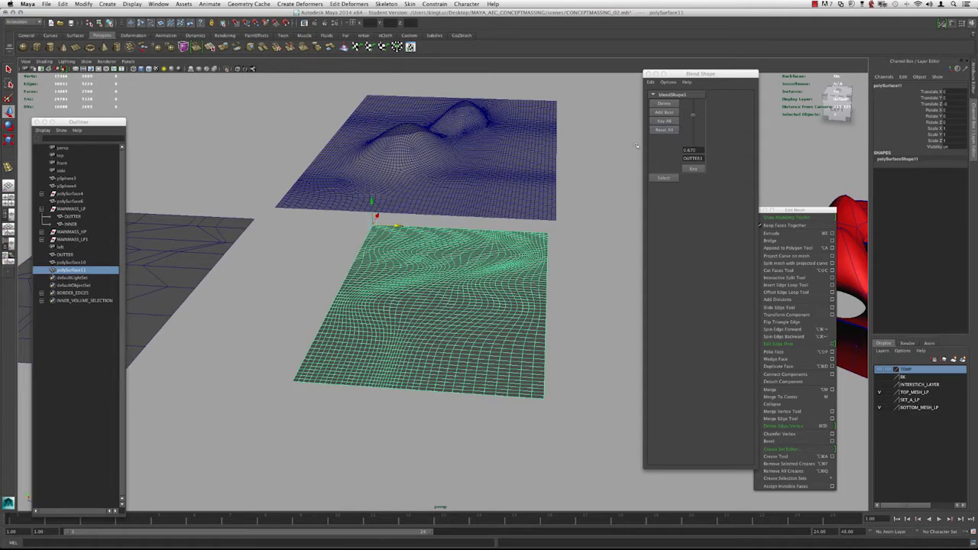
pyautogui.keyDown('alt'); pyautogui.moveTo(434, 247); pyautogui.dragTo(419, 236); pyautogui.keyUp('alt')
pyautogui.doubleClick(71, 270)
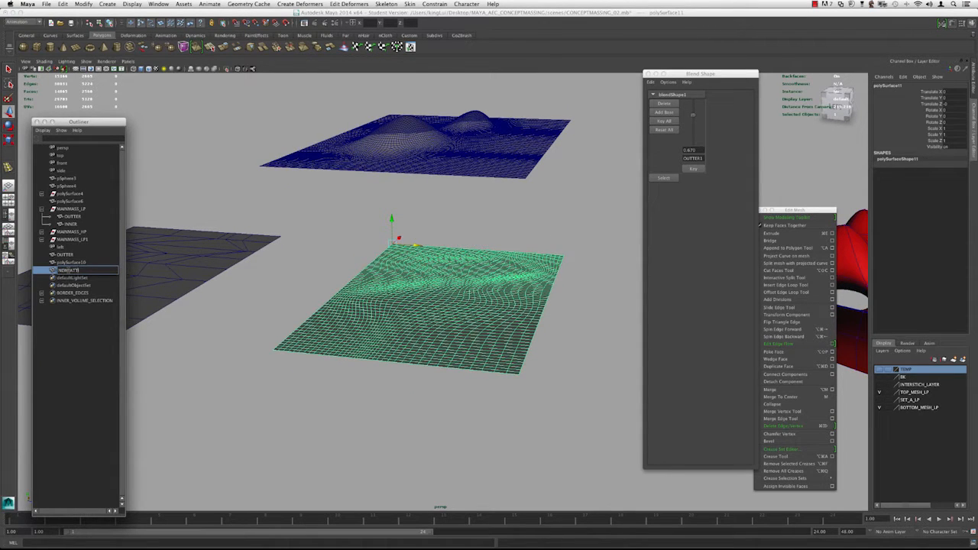
pyautogui.write('NEWPATTERN')
pyautogui.press('Return')
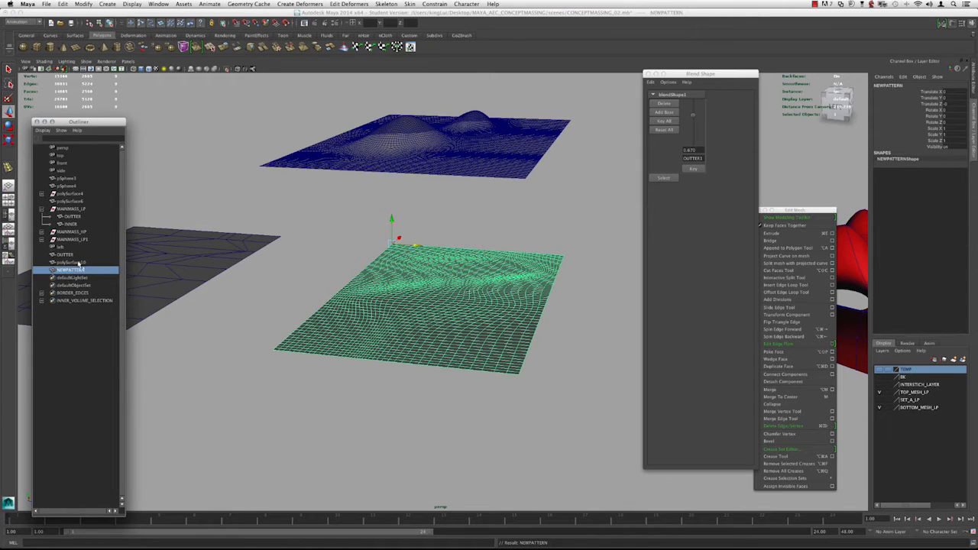
# - Reorder NEWPATTERN in the Outliner so it sits directly below OUTTER
pyautogui.click(73, 263)
pyautogui.click(71, 271)
pyautogui.moveTo(65, 270); pyautogui.dragTo(64, 259, button='middle')
pyautogui.click(70, 255)
# - Set the OUTTER1 blend shape weight to 0.000 and wrap NEWPATTERN to the OUTTER mesh
pyautogui.click(72, 262)
pyautogui.keyDown('shift'); pyautogui.click(72, 254); pyautogui.keyUp('shift')
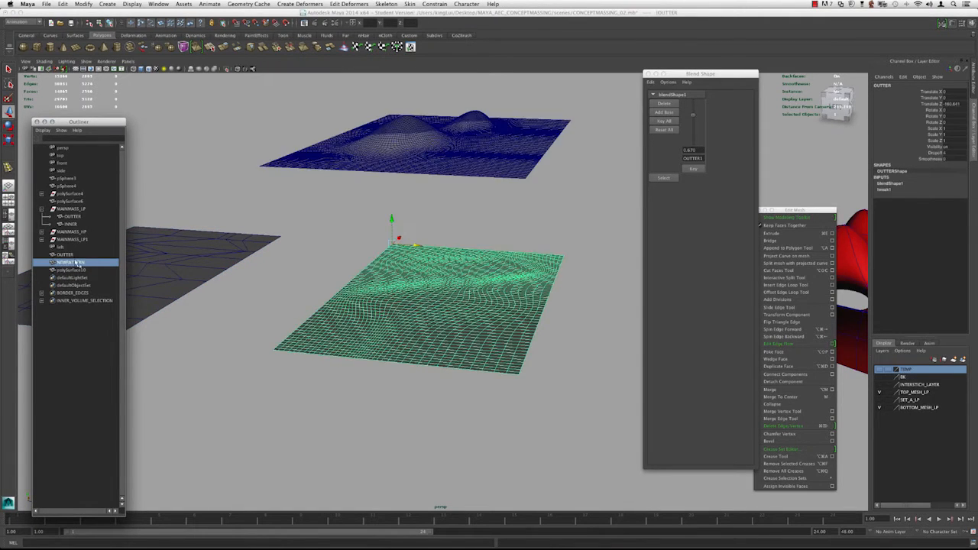
pyautogui.moveTo(694, 123); pyautogui.dragTo(695, 177)
pyautogui.click(300, 4)
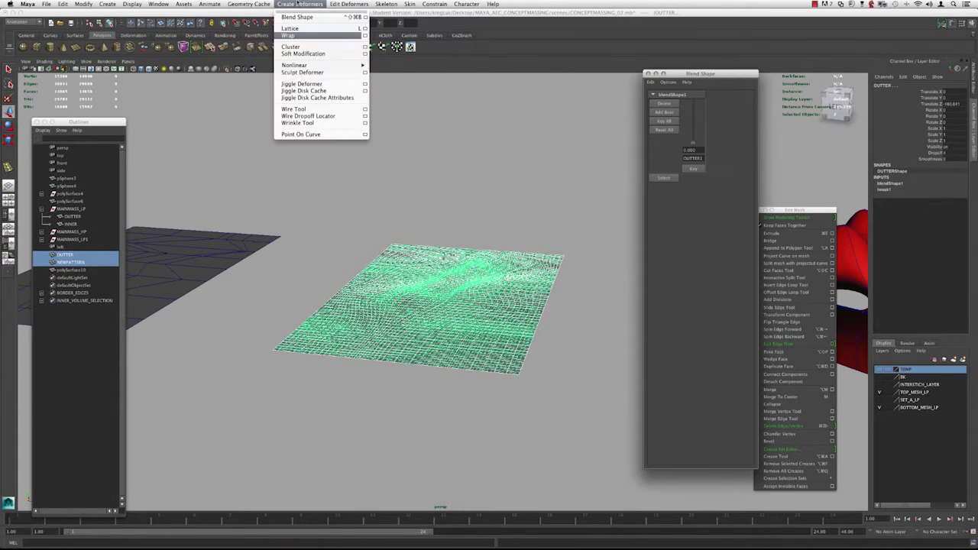
pyautogui.click(300, 35)
# - Raise the OUTTER1 blend shape weight to 1.000 so NEWPATTERN deforms with the full relief
pyautogui.moveTo(693, 145); pyautogui.dragTo(692, 116)
pyautogui.keyDown('alt'); pyautogui.moveTo(457, 147); pyautogui.dragTo(437, 267, button='middle'); pyautogui.keyUp('alt')
pyautogui.keyDown('alt'); pyautogui.moveTo(436, 266); pyautogui.dragTo(511, 319); pyautogui.keyUp('alt')
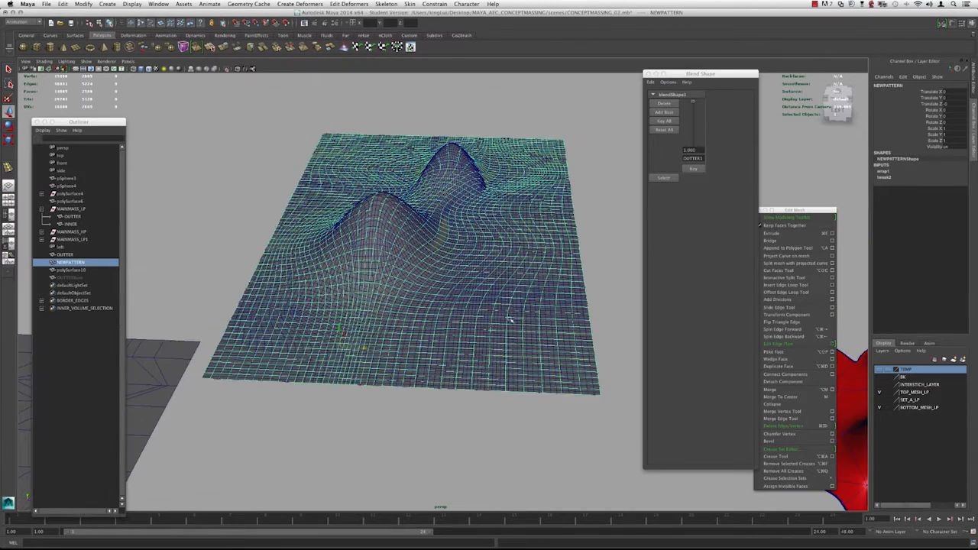
pyautogui.click(588, 207)
pyautogui.keyDown('alt'); pyautogui.moveTo(435, 234); pyautogui.dragTo(424, 271); pyautogui.keyUp('alt')
# - Hide the OUTTER mesh and view the wrapped NEWPATTERN surface from above
pyautogui.click(393, 253)
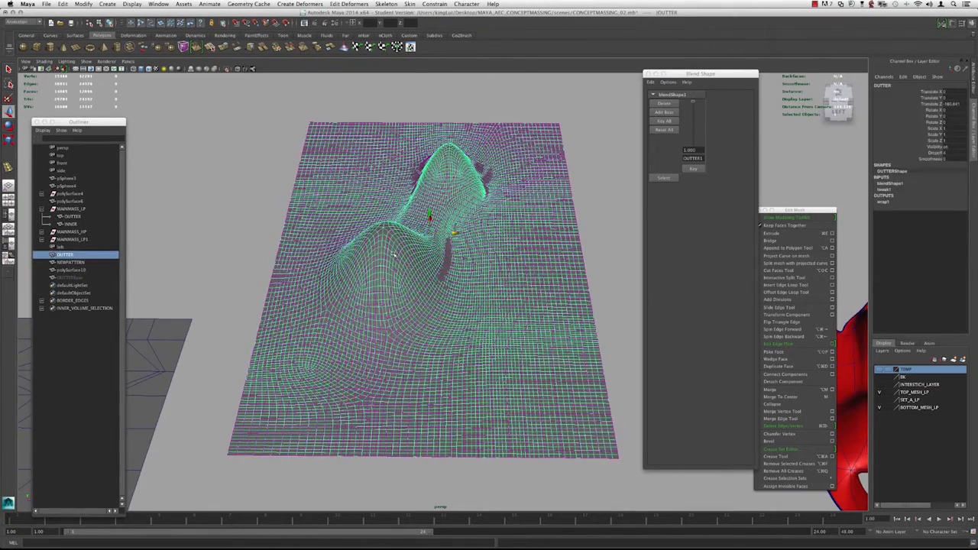
pyautogui.hotkey('ctrl', 'h')
pyautogui.scroll(2, 397, 252)
pyautogui.keyDown('alt'); pyautogui.moveTo(398, 252); pyautogui.dragTo(358, 229, button='right'); pyautogui.keyUp('alt')
pyautogui.keyDown('alt'); pyautogui.moveTo(359, 229); pyautogui.dragTo(370, 248); pyautogui.keyUp('alt')
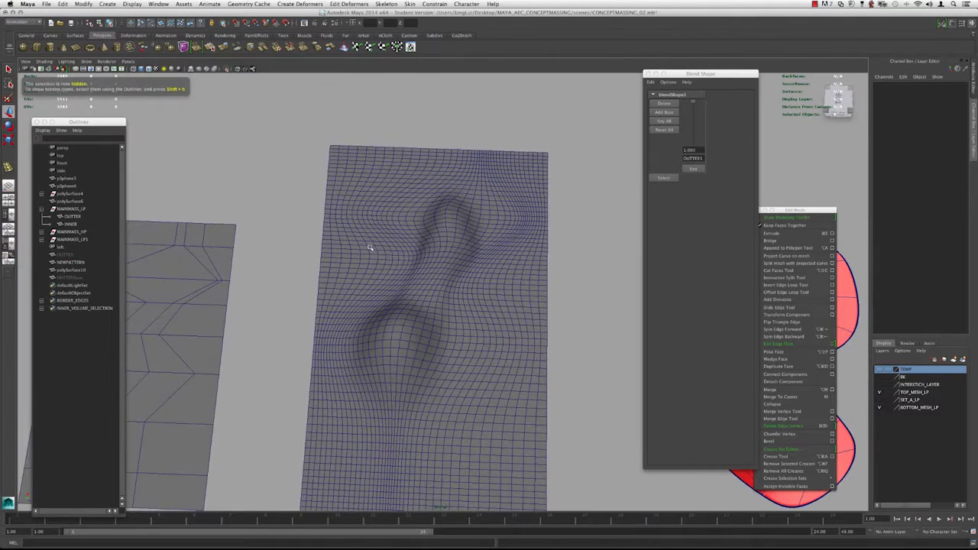
# - Select the wrapped NEWPATTERN mesh and examine how its edge pattern follows the relief from several angles
pyautogui.keyDown('alt'); pyautogui.moveTo(442, 197); pyautogui.dragTo(461, 169); pyautogui.keyUp('alt')
pyautogui.keyDown('alt'); pyautogui.moveTo(411, 266); pyautogui.dragTo(450, 166); pyautogui.keyUp('alt')
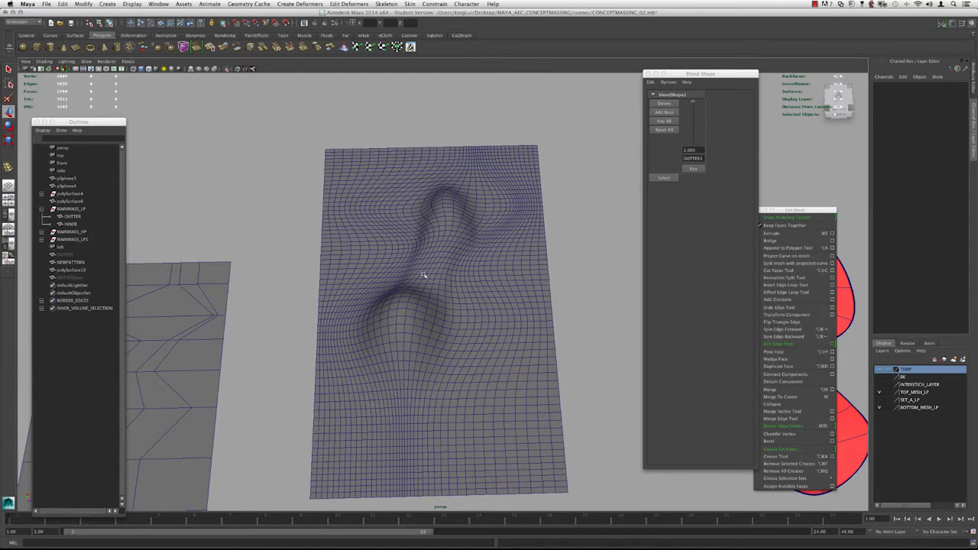
pyautogui.keyDown('alt'); pyautogui.moveTo(418, 310); pyautogui.dragTo(424, 267); pyautogui.keyUp('alt')
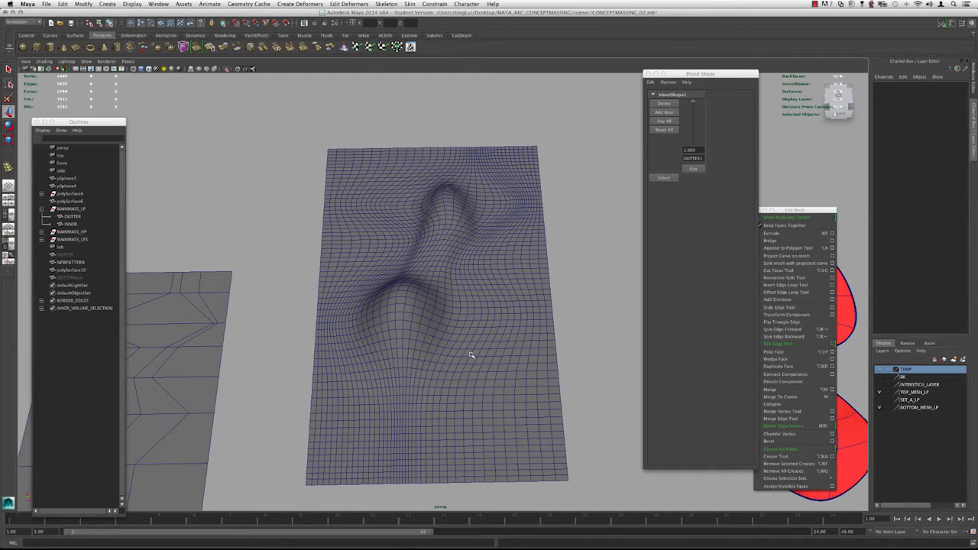
pyautogui.keyDown('alt'); pyautogui.moveTo(539, 199); pyautogui.dragTo(453, 269, button='right'); pyautogui.keyUp('alt')
pyautogui.click(430, 253)
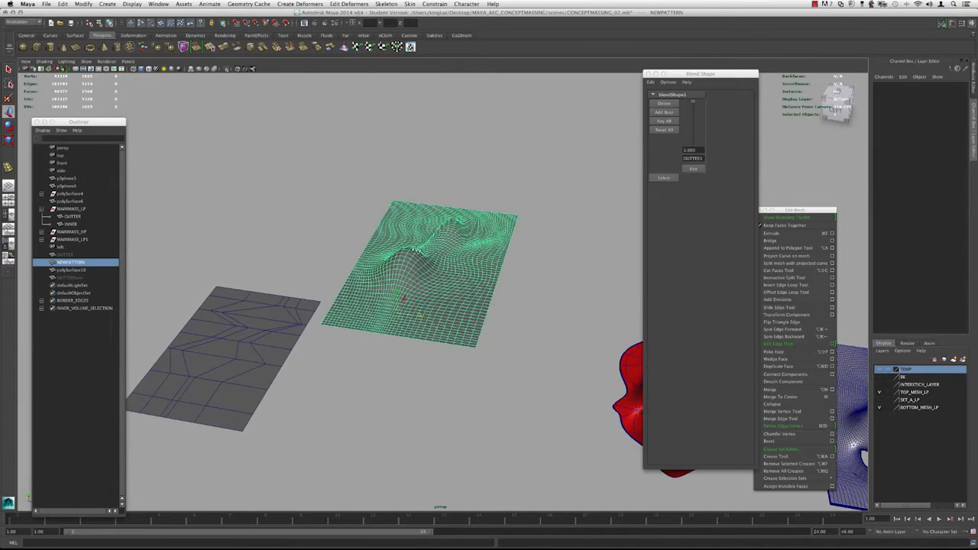
pyautogui.keyDown('alt'); pyautogui.moveTo(430, 254); pyautogui.dragTo(439, 222); pyautogui.keyUp('alt')
pyautogui.keyDown('alt'); pyautogui.moveTo(489, 268); pyautogui.dragTo(451, 268, button='right'); pyautogui.keyUp('alt')
pyautogui.keyDown('alt'); pyautogui.moveTo(527, 271); pyautogui.dragTo(451, 279, button='middle'); pyautogui.keyUp('alt')
pyautogui.keyDown('alt'); pyautogui.moveTo(466, 281); pyautogui.dragTo(441, 283, button='right'); pyautogui.keyUp('alt')
pyautogui.keyDown('alt'); pyautogui.moveTo(441, 284); pyautogui.dragTo(305, 279, button='middle'); pyautogui.keyUp('alt')
pyautogui.keyDown('alt'); pyautogui.moveTo(371, 292); pyautogui.dragTo(382, 310); pyautogui.keyUp('alt')
pyautogui.keyDown('alt'); pyautogui.moveTo(279, 284); pyautogui.dragTo(409, 294, button='middle'); pyautogui.keyUp('alt')
pyautogui.keyDown('alt'); pyautogui.moveTo(329, 294); pyautogui.dragTo(376, 297, button='right'); pyautogui.keyUp('alt')
pyautogui.keyDown('alt'); pyautogui.moveTo(376, 298); pyautogui.dragTo(412, 309, button='middle'); pyautogui.keyUp('alt')
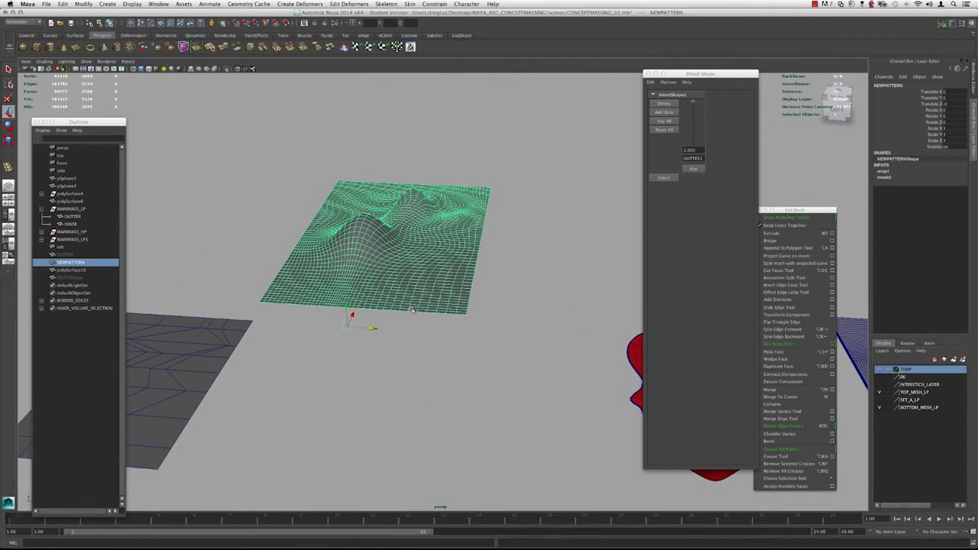
# - Duplicate the deformed NEWPATTERN mesh
pyautogui.press('super+d')
pyautogui.keyDown('alt'); pyautogui.moveTo(395, 317); pyautogui.dragTo(355, 284, button='right'); pyautogui.keyUp('alt')
pyautogui.keyDown('alt'); pyautogui.moveTo(394, 305); pyautogui.dragTo(355, 296, button='middle'); pyautogui.keyUp('alt')
# - Lower the OUTTER1 blend shape weight and move the duplicate NEWPATTERN1 away from the original surface
pyautogui.moveTo(690, 100); pyautogui.dragTo(692, 113)
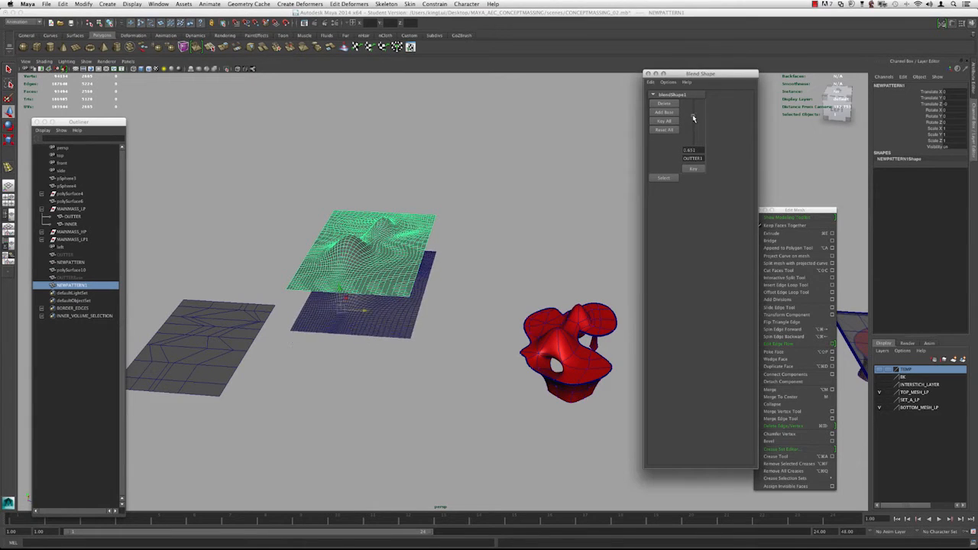
pyautogui.keyDown('alt'); pyautogui.moveTo(293, 188); pyautogui.dragTo(359, 285); pyautogui.keyUp('alt')
pyautogui.moveTo(377, 328); pyautogui.dragTo(522, 338)
pyautogui.moveTo(692, 115)
pyautogui.mouseDown()
pyautogui.moveTo(694, 135)
pyautogui.moveTo(693, 113)
pyautogui.mouseUp()
# - Unhide OUTTER and OUTTERBase, raise the OUTTER1 weight partway, and close the Blend Shape window
pyautogui.hotkey('ctrl', 'shift', 'h')
pyautogui.keyDown('alt'); pyautogui.moveTo(432, 191); pyautogui.dragTo(450, 191, button='right'); pyautogui.keyUp('alt')
pyautogui.keyDown('alt'); pyautogui.moveTo(450, 191); pyautogui.dragTo(596, 170); pyautogui.keyUp('alt')
pyautogui.moveTo(693, 116)
pyautogui.mouseDown()
pyautogui.moveTo(694, 143)
pyautogui.moveTo(693, 107)
pyautogui.mouseUp()
pyautogui.keyDown('alt'); pyautogui.moveTo(474, 182); pyautogui.dragTo(259, 149, button='middle'); pyautogui.keyUp('alt')
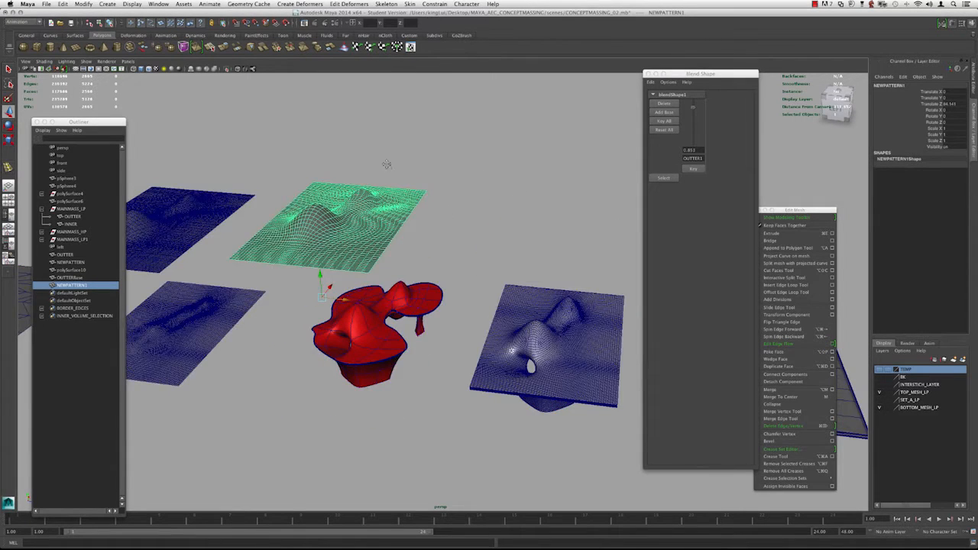
pyautogui.keyDown('alt'); pyautogui.moveTo(387, 165); pyautogui.dragTo(377, 162, button='middle'); pyautogui.keyUp('alt')
pyautogui.click(648, 74)
# - Place NEWPATTERN1's pivot on its back corner and snap that corner onto the matching corner of the MAINMASS_HP slab
pyautogui.click(518, 192)
pyautogui.click(334, 238)
pyautogui.keyDown('alt'); pyautogui.moveTo(322, 308); pyautogui.dragTo(360, 337, button='middle'); pyautogui.keyUp('alt')
pyautogui.press('g')
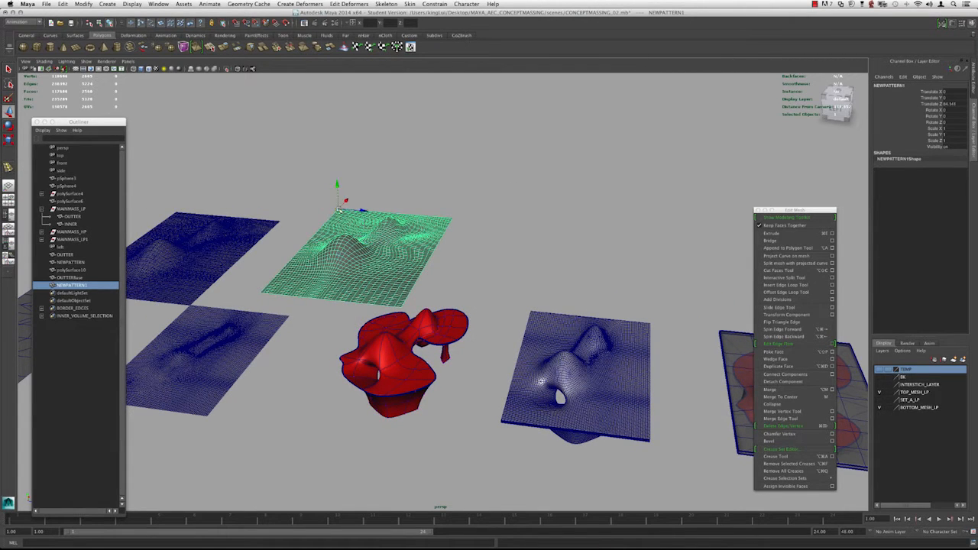
pyautogui.moveTo(339, 208); pyautogui.dragTo(505, 285)
pyautogui.press('f')
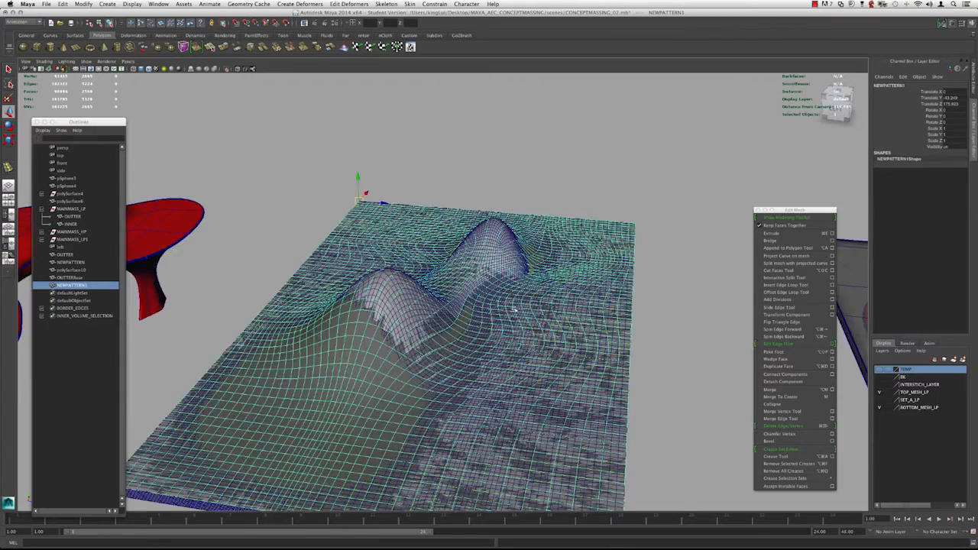
# - Freeze the transformations of NEWPATTERN1 and hide it
pyautogui.keyDown('alt'); pyautogui.moveTo(520, 298); pyautogui.dragTo(589, 254, button='middle'); pyautogui.keyUp('alt')
pyautogui.keyDown('alt'); pyautogui.moveTo(535, 321); pyautogui.dragTo(512, 260); pyautogui.keyUp('alt')
pyautogui.hotkey('ctrl', 'h')
pyautogui.press('super+z')
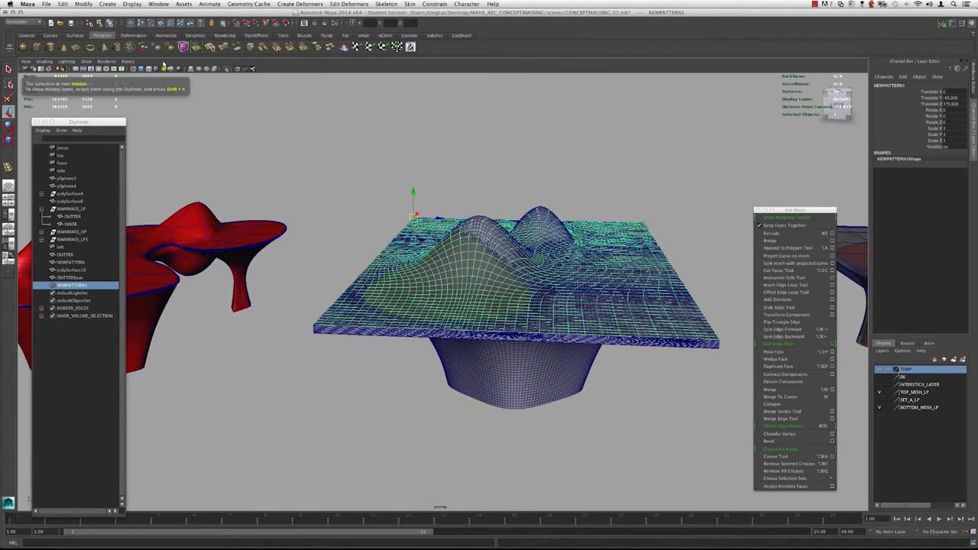
pyautogui.click(82, 4)
pyautogui.click(107, 30)
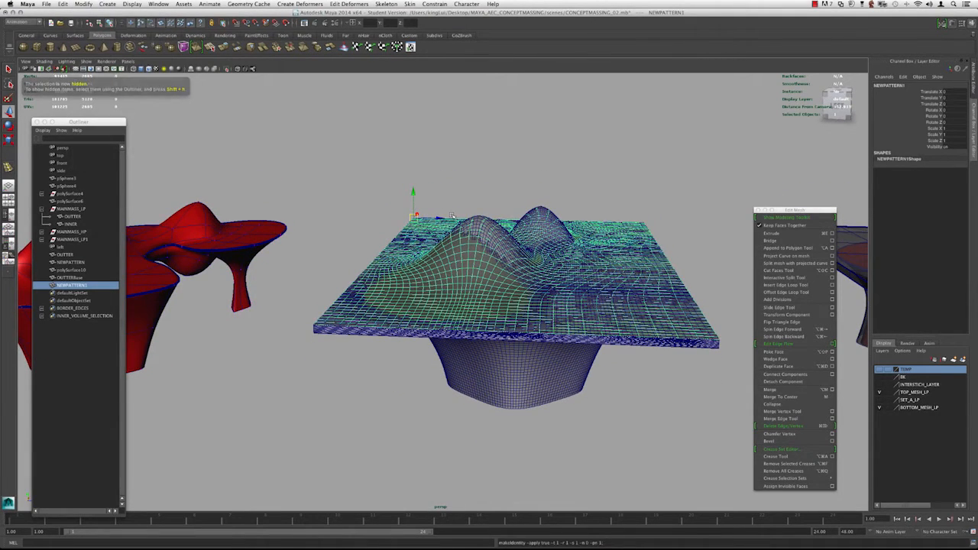
pyautogui.hotkey('ctrl', 'h')
# - Isolate the MAINMASS_HP OUTTER mesh by hiding all unselected objects
pyautogui.scroll(3, 454, 316)
pyautogui.keyDown('alt'); pyautogui.moveTo(454, 316); pyautogui.dragTo(374, 187); pyautogui.keyUp('alt')
pyautogui.click(481, 273)
pyautogui.hotkey('shift', 'i')
pyautogui.hotkey('alt', 'h')
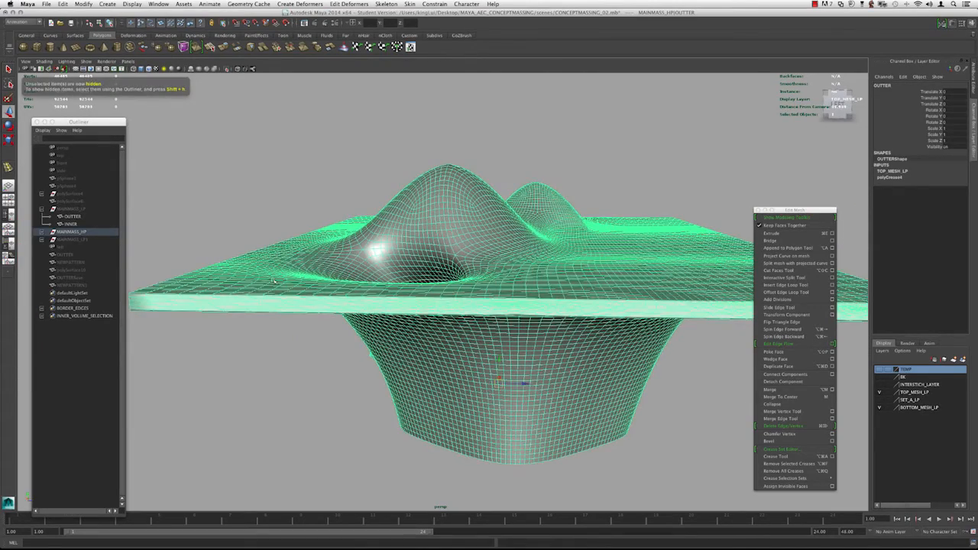
pyautogui.keyDown('alt'); pyautogui.moveTo(294, 274); pyautogui.dragTo(332, 253); pyautogui.keyUp('alt')
pyautogui.keyDown('alt'); pyautogui.moveTo(332, 252); pyautogui.dragTo(306, 239, button='right'); pyautogui.keyUp('alt')
# - Bring back the hidden objects and hide only NEWPATTERN1 again
pyautogui.hotkey('ctrl', 'shift', 'h')
pyautogui.keyDown('alt'); pyautogui.moveTo(321, 233); pyautogui.dragTo(392, 304); pyautogui.keyUp('alt')
pyautogui.click(385, 278)
pyautogui.hotkey('ctrl', 'h')
# - Select the face loop around the rim of the hole in the MAINMASS_HP OUTTER mesh and extract it
pyautogui.click(384, 301)
pyautogui.keyDown('alt'); pyautogui.moveTo(393, 305); pyautogui.dragTo(411, 309, button='right'); pyautogui.keyUp('alt')
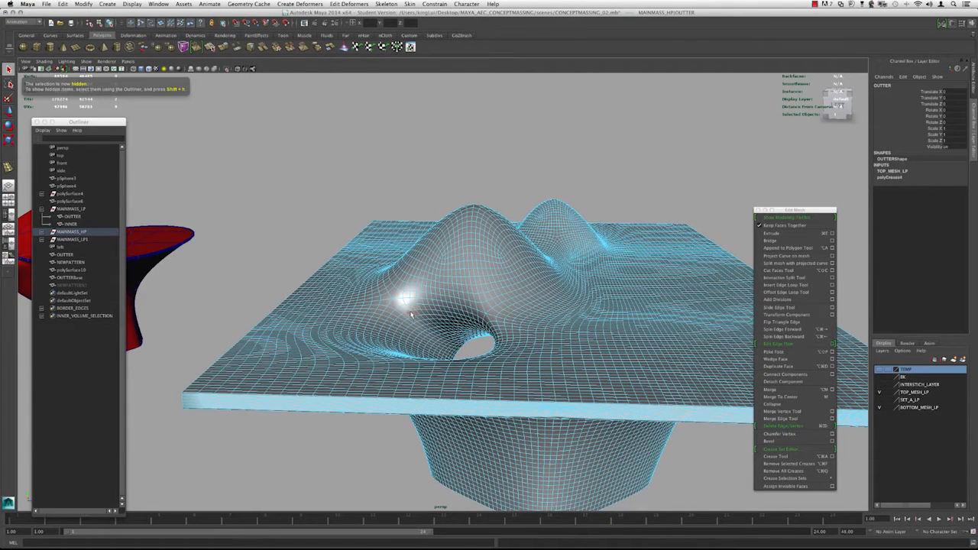
pyautogui.click(410, 313)
pyautogui.keyDown('shift'); pyautogui.doubleClick(409, 310); pyautogui.keyUp('shift')
pyautogui.keyDown('alt'); pyautogui.moveTo(421, 311); pyautogui.dragTo(466, 309, button='right'); pyautogui.keyUp('alt')
pyautogui.moveTo(467, 309)
pyautogui.keyDown('alt'); pyautogui.mouseDown()
pyautogui.moveTo(421, 285)
pyautogui.moveTo(455, 314)
pyautogui.mouseUp(); pyautogui.keyUp('alt')
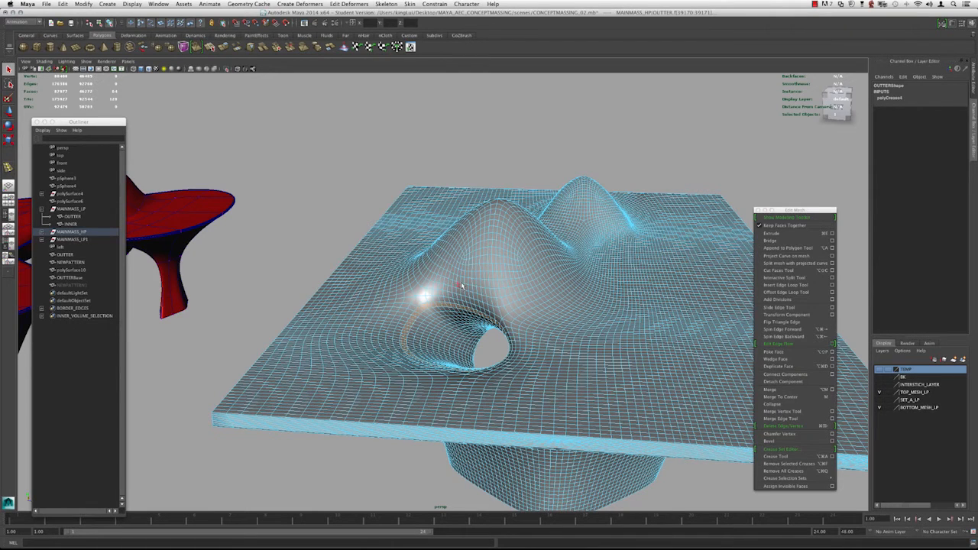
pyautogui.press('space')
pyautogui.click(394, 311)
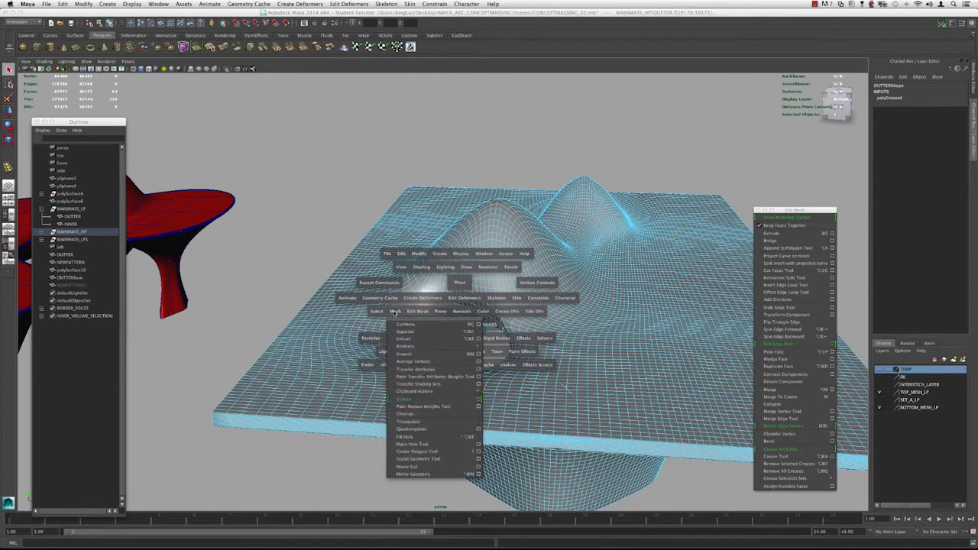
pyautogui.click(415, 312)
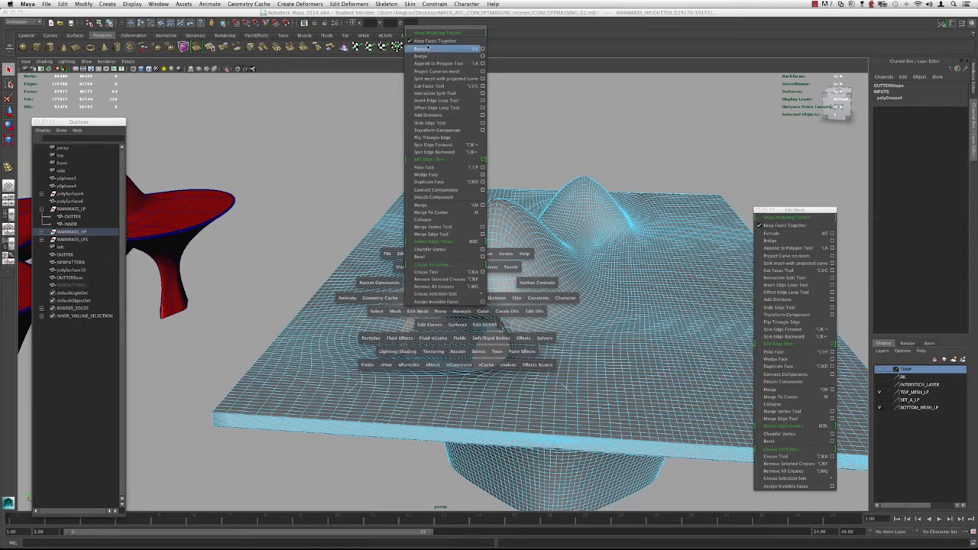
pyautogui.click(395, 312)
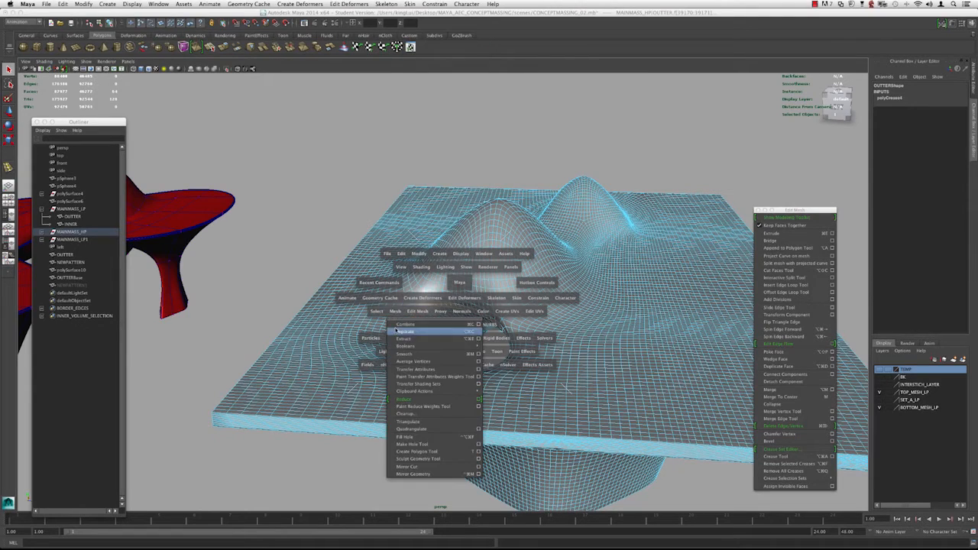
pyautogui.click(398, 339)
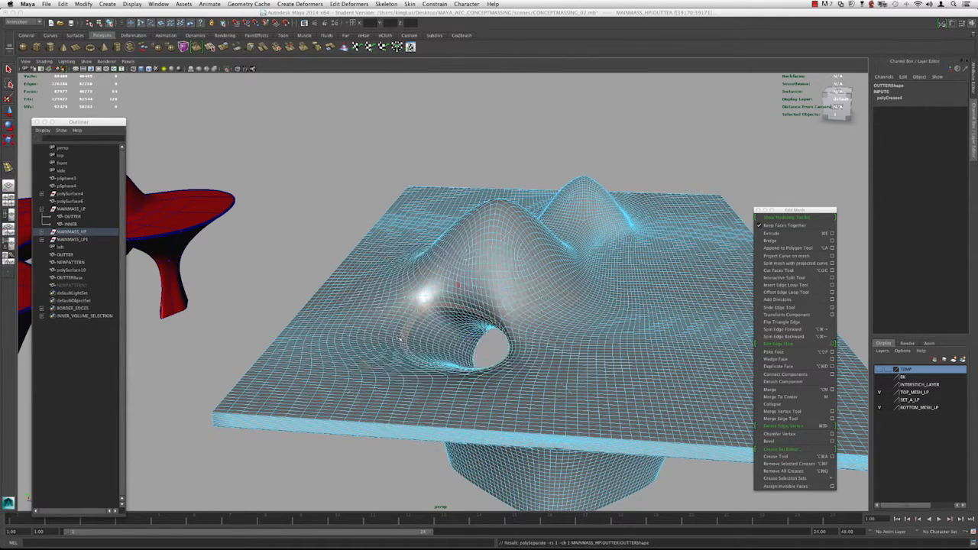
pyautogui.keyDown('alt'); pyautogui.moveTo(402, 337); pyautogui.dragTo(427, 356, button='right'); pyautogui.keyUp('alt')
pyautogui.keyDown('alt'); pyautogui.moveTo(426, 356); pyautogui.dragTo(415, 318); pyautogui.keyUp('alt')
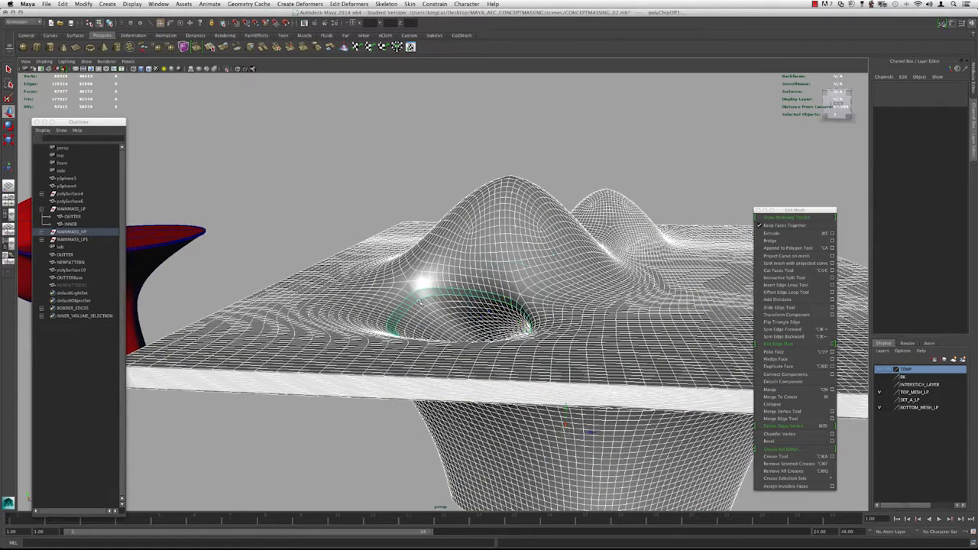
# - Select the main slab surface as an object and close the Outliner
pyautogui.click(398, 233)
pyautogui.click(417, 301)
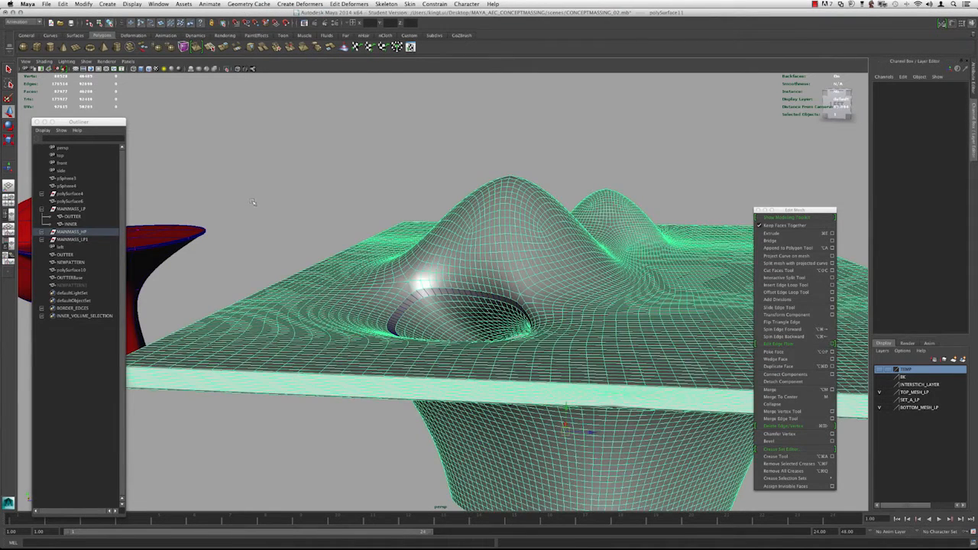
pyautogui.click(35, 122)
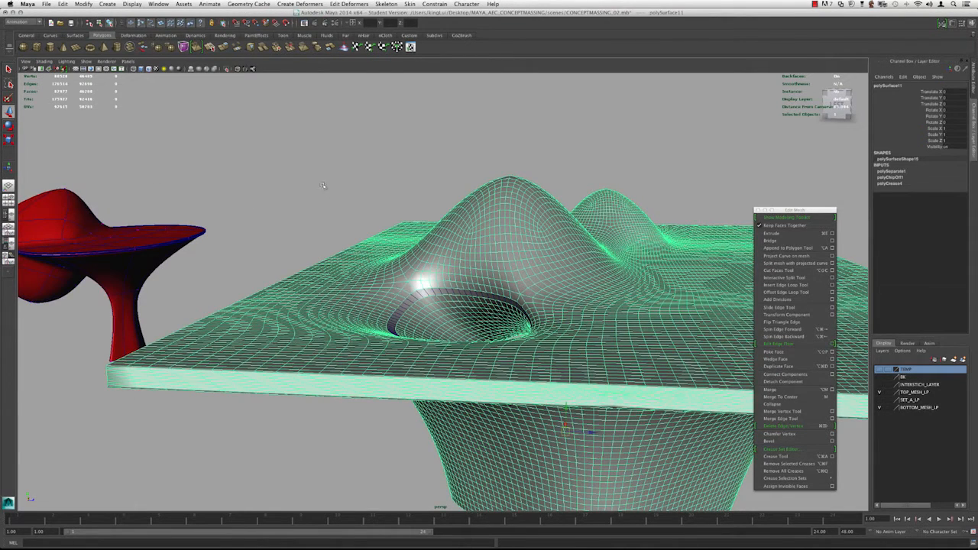
# - Try to extract the face loop running along the slab's top edge as a separate piece
pyautogui.keyDown('alt'); pyautogui.moveTo(431, 283); pyautogui.dragTo(435, 312); pyautogui.keyUp('alt')
pyautogui.click(431, 289)
pyautogui.keyDown('alt'); pyautogui.moveTo(390, 274); pyautogui.dragTo(404, 353); pyautogui.keyUp('alt')
pyautogui.click(359, 319)
pyautogui.moveTo(395, 357); pyautogui.dragTo(392, 337, button='right')
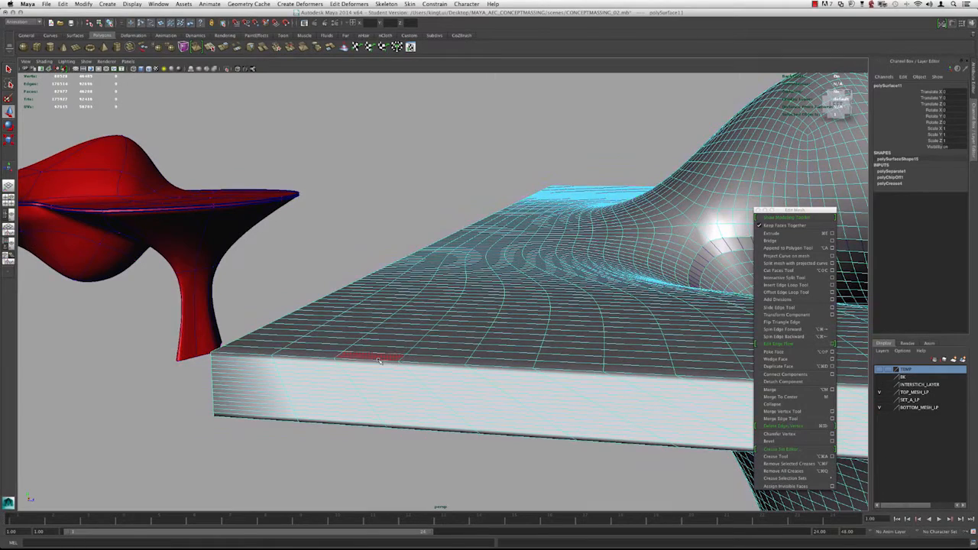
pyautogui.click(324, 359)
pyautogui.keyDown('alt'); pyautogui.moveTo(323, 359); pyautogui.dragTo(393, 344); pyautogui.keyUp('alt')
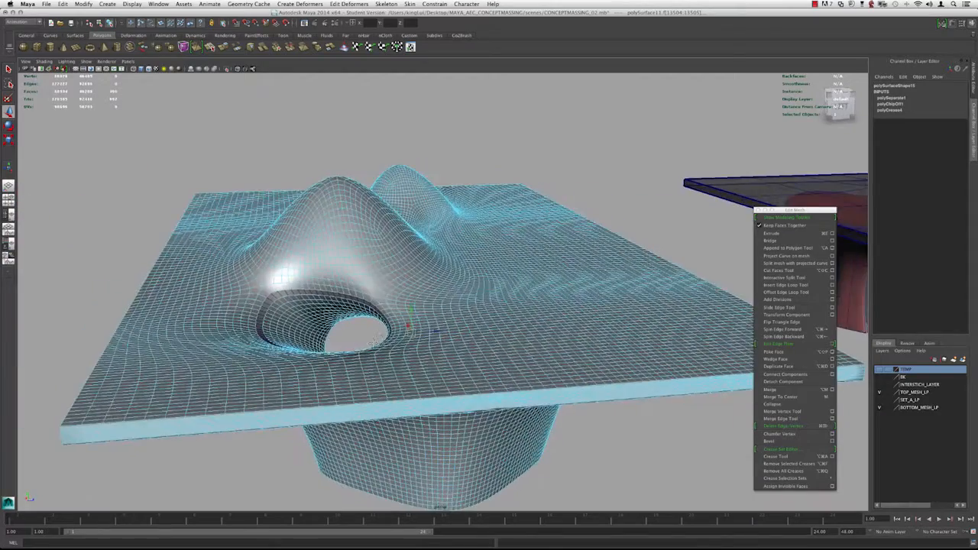
pyautogui.keyDown('alt'); pyautogui.moveTo(371, 345); pyautogui.dragTo(401, 312, button='middle'); pyautogui.keyUp('alt')
pyautogui.press('g')
pyautogui.keyDown('alt'); pyautogui.moveTo(342, 317); pyautogui.dragTo(377, 318); pyautogui.keyUp('alt')
pyautogui.moveTo(377, 316); pyautogui.dragTo(378, 303, button='right')
pyautogui.moveTo(352, 308)
pyautogui.keyDown('alt'); pyautogui.mouseDown()
pyautogui.moveTo(355, 253)
pyautogui.moveTo(360, 290)
pyautogui.mouseUp(); pyautogui.keyUp('alt')
pyautogui.click(360, 313)
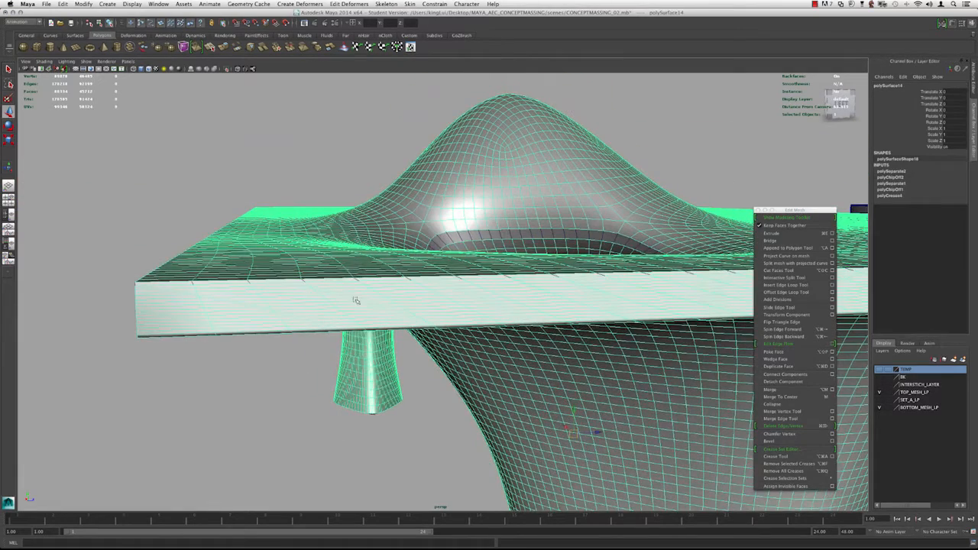
# - Try to separate the remaining slab mesh into individual shells
pyautogui.keyDown('alt'); pyautogui.moveTo(399, 269); pyautogui.dragTo(347, 284, button='right'); pyautogui.keyUp('alt')
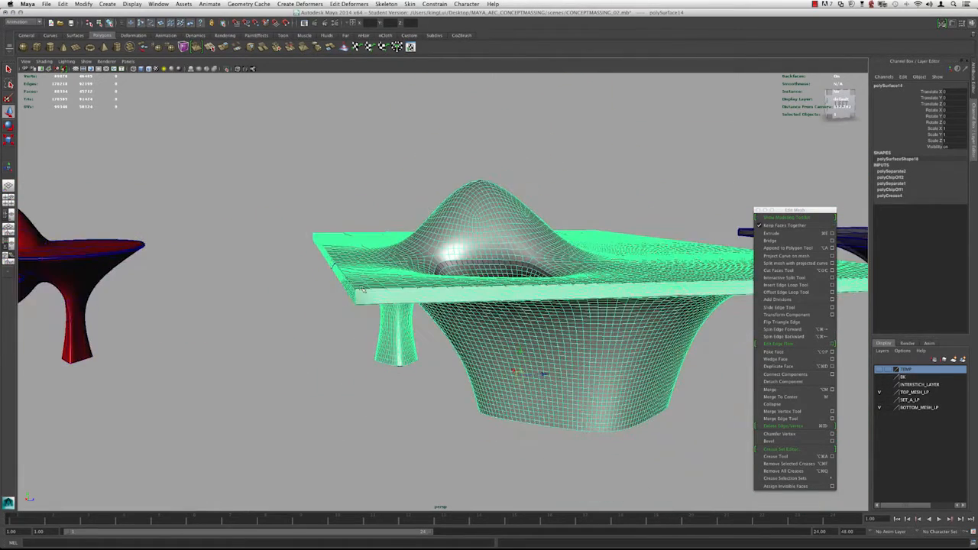
pyautogui.keyDown('alt'); pyautogui.moveTo(464, 280); pyautogui.dragTo(380, 280); pyautogui.keyUp('alt')
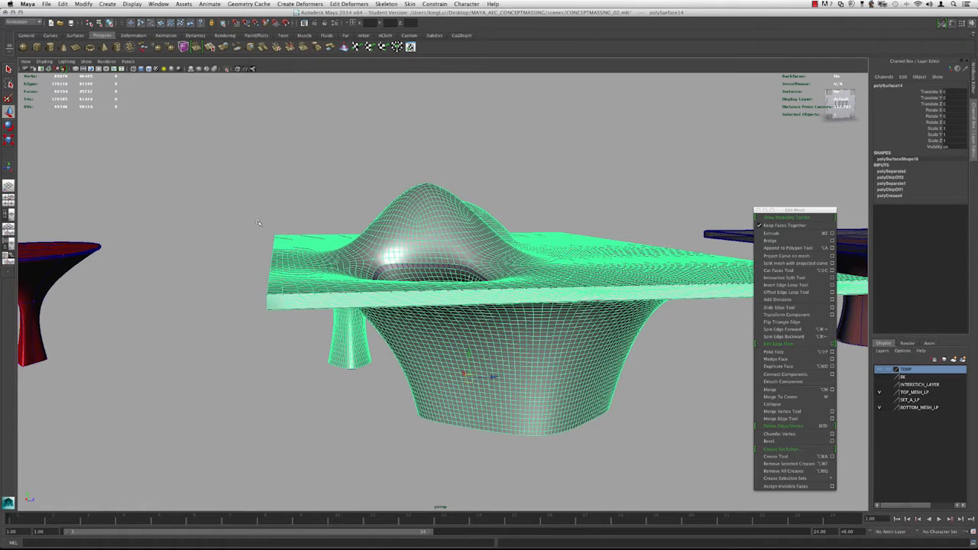
pyautogui.press('space')
pyautogui.click(193, 252)
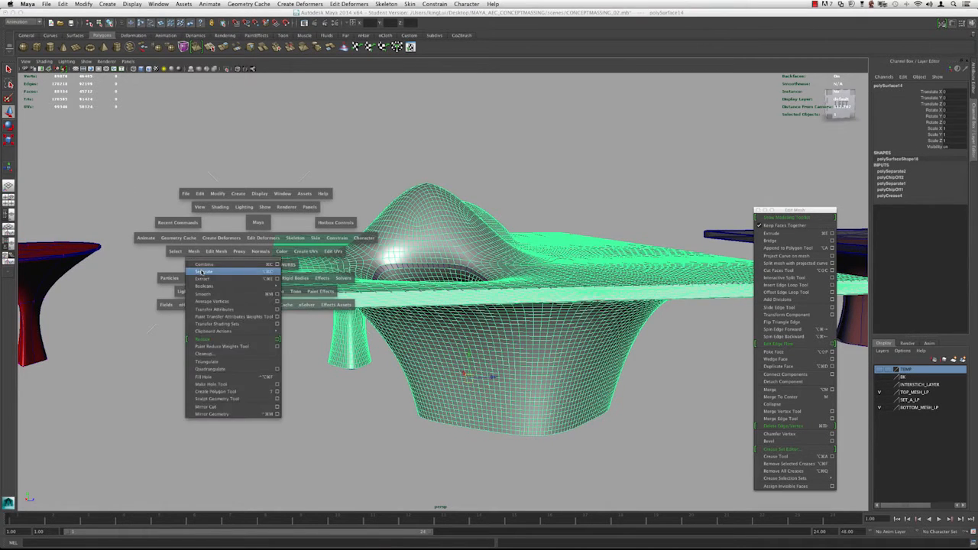
pyautogui.click(203, 272)
pyautogui.click(424, 243)
pyautogui.moveTo(424, 242)
pyautogui.keyDown('alt'); pyautogui.mouseDown()
pyautogui.moveTo(380, 243)
pyautogui.moveTo(406, 221)
pyautogui.moveTo(419, 232)
pyautogui.moveTo(414, 243)
pyautogui.mouseUp(); pyautogui.keyUp('alt')
pyautogui.keyDown('alt'); pyautogui.moveTo(347, 252); pyautogui.dragTo(353, 298, button='right'); pyautogui.keyUp('alt')
# - Undo the mesh separation and the extraction of the slab's top-edge faces
pyautogui.press('super+z')
pyautogui.press('super+z')
pyautogui.press('super+z')
pyautogui.press('super+z')
pyautogui.press('super+z')
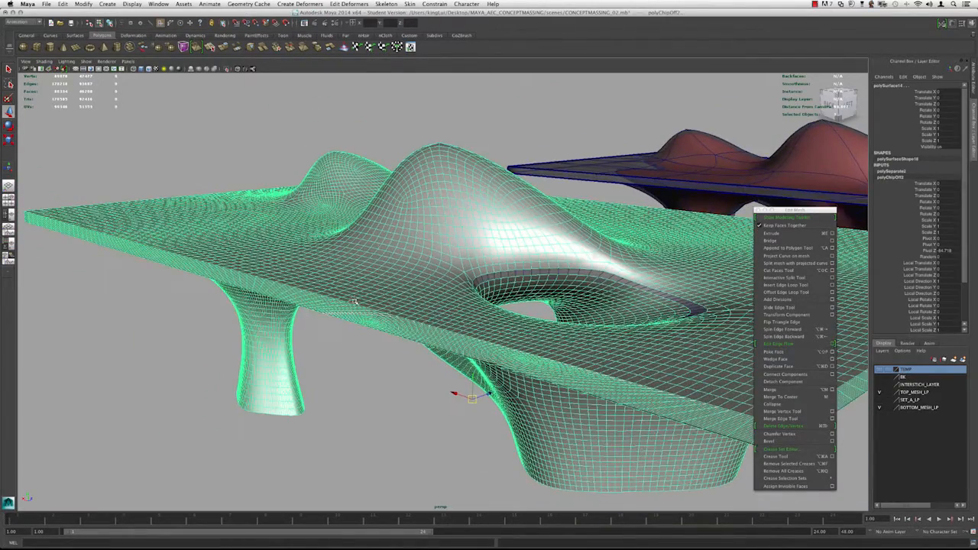
pyautogui.press('super+z')
# - Hide everything except the main slab surface and select a face loop along its top edge
pyautogui.moveTo(356, 301); pyautogui.dragTo(346, 292, button='right')
pyautogui.hotkey('alt', 'h')
pyautogui.keyDown('alt'); pyautogui.moveTo(347, 292); pyautogui.dragTo(371, 273); pyautogui.keyUp('alt')
pyautogui.moveTo(371, 272); pyautogui.dragTo(395, 271, button='right')
pyautogui.keyDown('alt'); pyautogui.moveTo(392, 272); pyautogui.dragTo(301, 293); pyautogui.keyUp('alt')
pyautogui.keyDown('shift'); pyautogui.doubleClick(385, 350); pyautogui.keyUp('shift')
pyautogui.keyDown('alt'); pyautogui.moveTo(301, 292); pyautogui.dragTo(400, 310, button='right'); pyautogui.keyUp('alt')
pyautogui.keyDown('alt'); pyautogui.moveTo(400, 310); pyautogui.dragTo(385, 306); pyautogui.keyUp('alt')
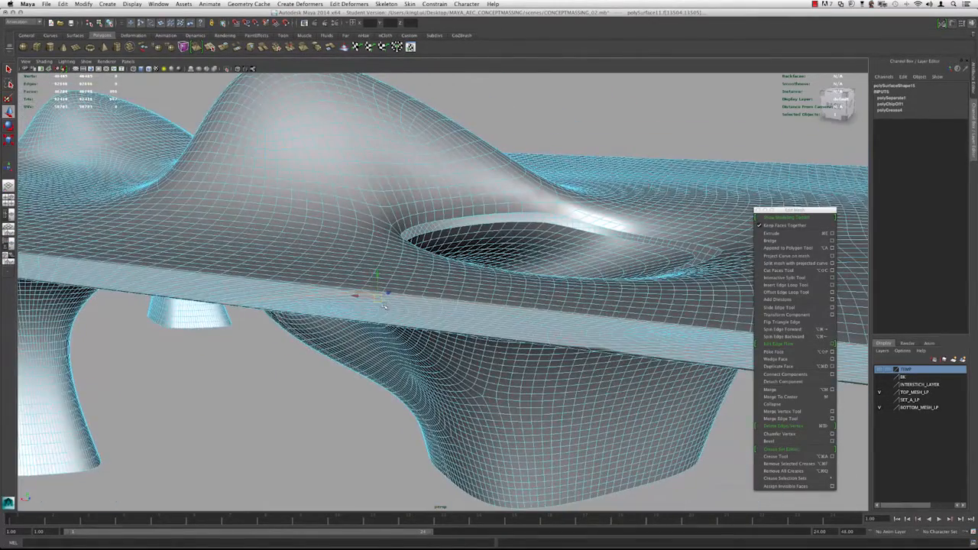
# - Select the border faces along the slab's top edge from corner to corner and extract them as a separate piece
pyautogui.scroll(3, 390, 301)
pyautogui.click(379, 297)
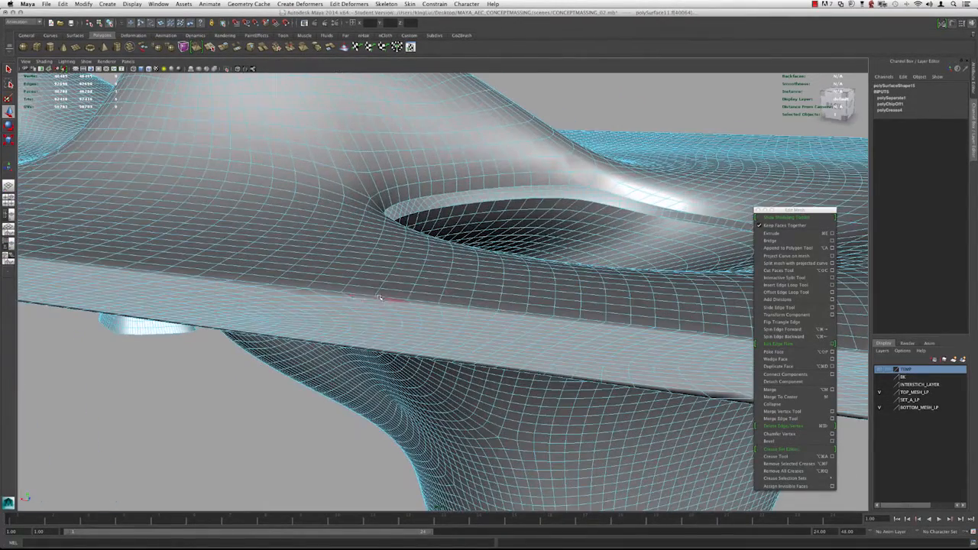
pyautogui.click(337, 296)
pyautogui.scroll(-5, 337, 296)
pyautogui.keyDown('alt'); pyautogui.moveTo(344, 306); pyautogui.dragTo(271, 291); pyautogui.keyUp('alt')
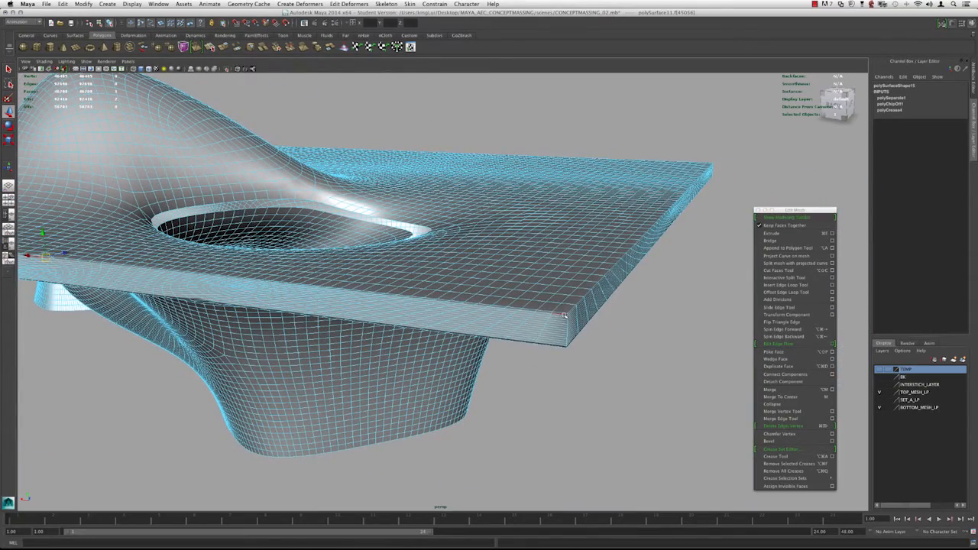
pyautogui.keyDown('alt'); pyautogui.moveTo(537, 316); pyautogui.dragTo(463, 309); pyautogui.keyUp('alt')
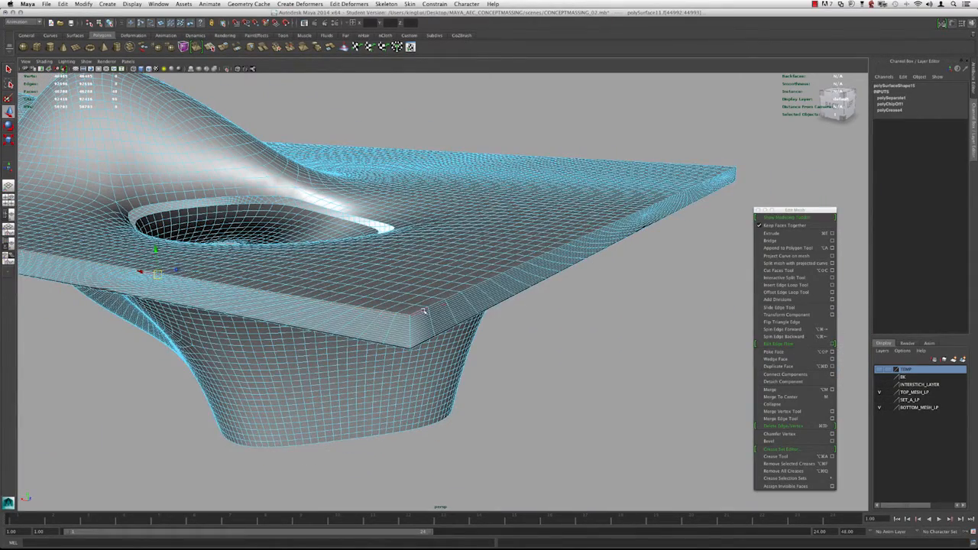
pyautogui.keyDown('alt'); pyautogui.moveTo(657, 353); pyautogui.dragTo(476, 334); pyautogui.keyUp('alt')
pyautogui.scroll(3, 515, 347)
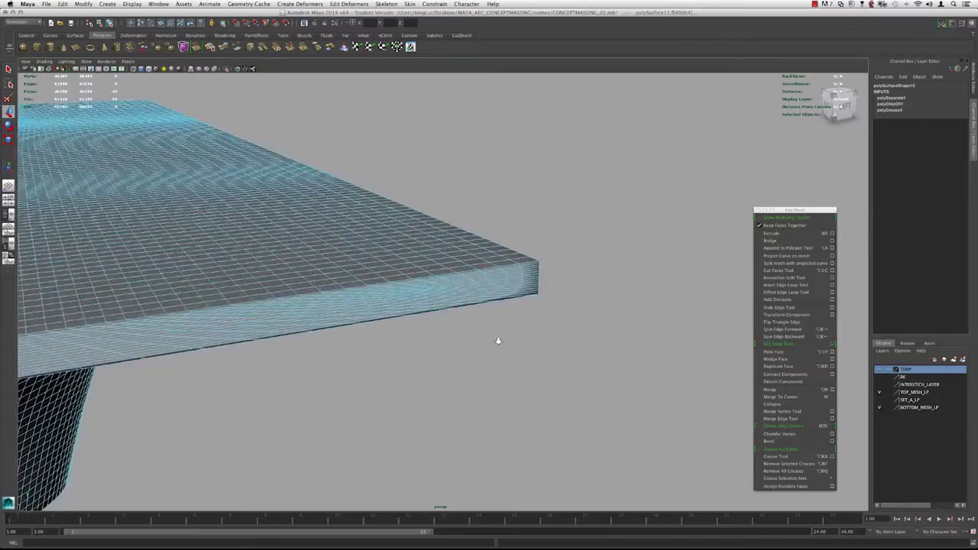
pyautogui.scroll(5, 476, 334)
pyautogui.scroll(-5, 624, 240)
pyautogui.keyDown('alt'); pyautogui.moveTo(623, 240); pyautogui.dragTo(488, 345); pyautogui.keyUp('alt')
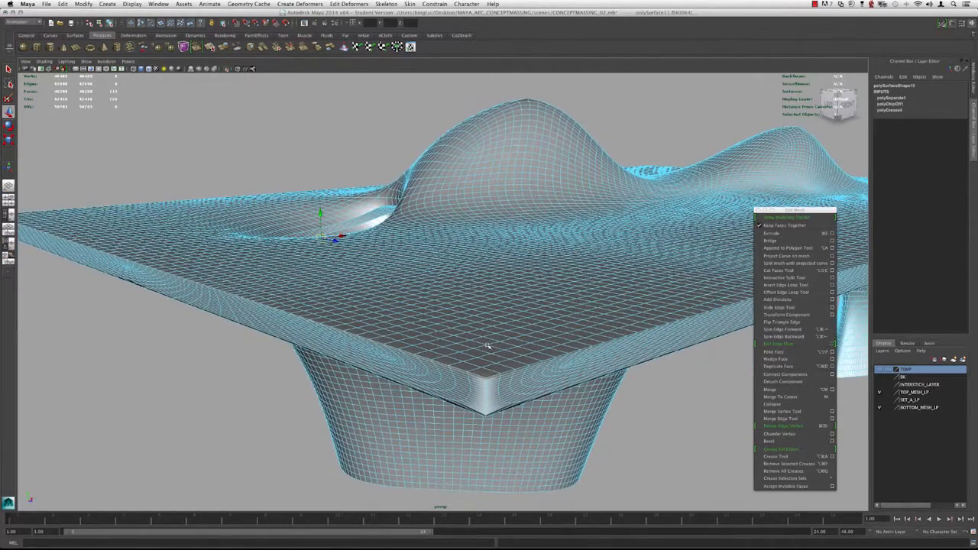
pyautogui.click(498, 347)
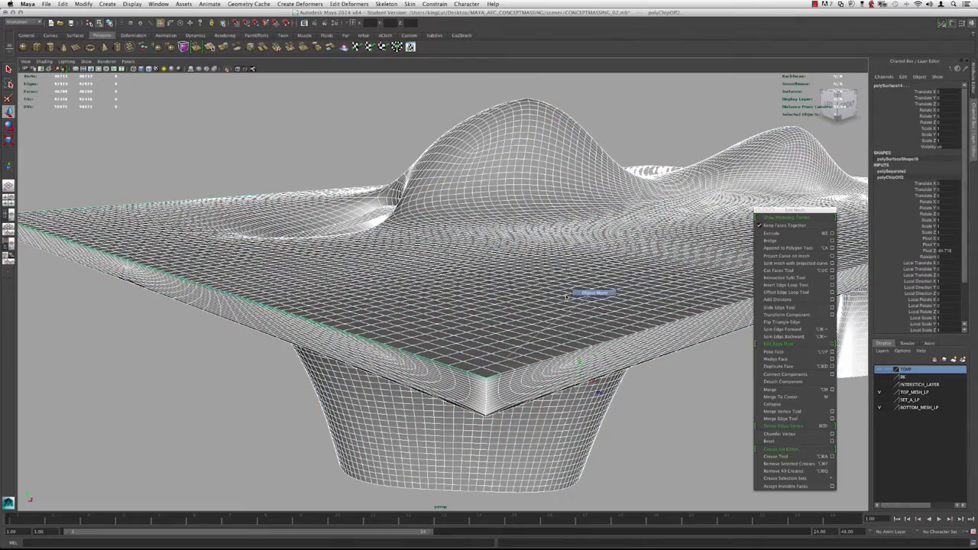
# - Select the row of border faces along the slab's second top edge
pyautogui.keyDown('alt'); pyautogui.moveTo(525, 343); pyautogui.dragTo(483, 301, button='middle'); pyautogui.keyUp('alt')
pyautogui.keyDown('alt'); pyautogui.moveTo(451, 301); pyautogui.dragTo(483, 314, button='right'); pyautogui.keyUp('alt')
pyautogui.keyDown('alt'); pyautogui.moveTo(464, 320); pyautogui.dragTo(509, 323); pyautogui.keyUp('alt')
pyautogui.keyDown('alt'); pyautogui.moveTo(509, 322); pyautogui.dragTo(221, 306, button='middle'); pyautogui.keyUp('alt')
pyautogui.keyDown('alt'); pyautogui.moveTo(321, 313); pyautogui.dragTo(537, 327, button='right'); pyautogui.keyUp('alt')
pyautogui.keyDown('alt'); pyautogui.moveTo(538, 326); pyautogui.dragTo(584, 322, button='middle'); pyautogui.keyUp('alt')
pyautogui.keyDown('alt'); pyautogui.moveTo(314, 310); pyautogui.dragTo(458, 320, button='middle'); pyautogui.keyUp('alt')
pyautogui.keyDown('alt'); pyautogui.moveTo(382, 317); pyautogui.dragTo(344, 314); pyautogui.keyUp('alt')
pyautogui.keyDown('alt'); pyautogui.moveTo(344, 313); pyautogui.dragTo(434, 323, button='right'); pyautogui.keyUp('alt')
pyautogui.doubleClick(348, 295)
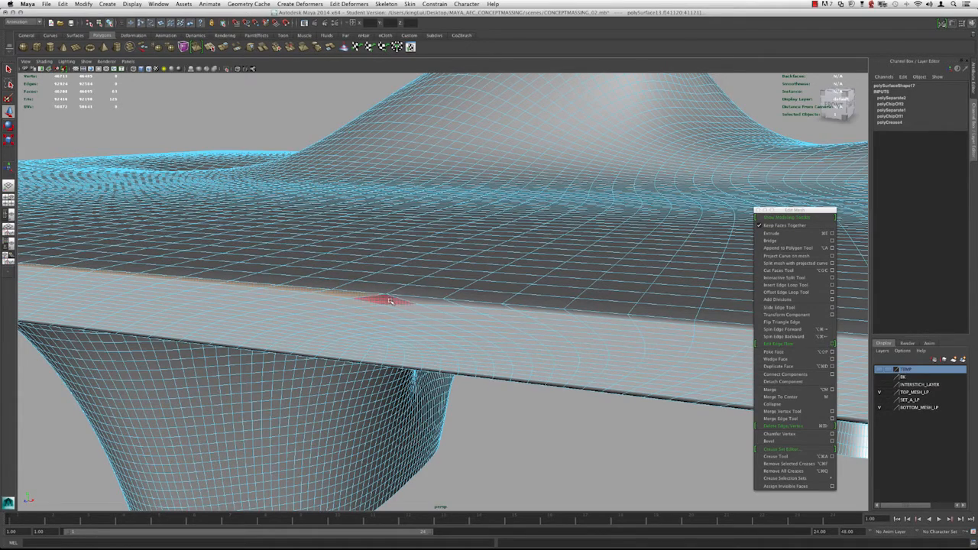
# - Extend the border-face selection to the slab's corners and extract the selected faces as a separate piece
pyautogui.keyDown('alt'); pyautogui.moveTo(425, 299); pyautogui.dragTo(131, 273, button='right'); pyautogui.keyUp('alt')
pyautogui.keyDown('alt'); pyautogui.moveTo(131, 273); pyautogui.dragTo(258, 277); pyautogui.keyUp('alt')
pyautogui.keyDown('alt'); pyautogui.moveTo(447, 298); pyautogui.dragTo(395, 293, button='middle'); pyautogui.keyUp('alt')
pyautogui.keyDown('alt'); pyautogui.moveTo(395, 293); pyautogui.dragTo(593, 324, button='right'); pyautogui.keyUp('alt')
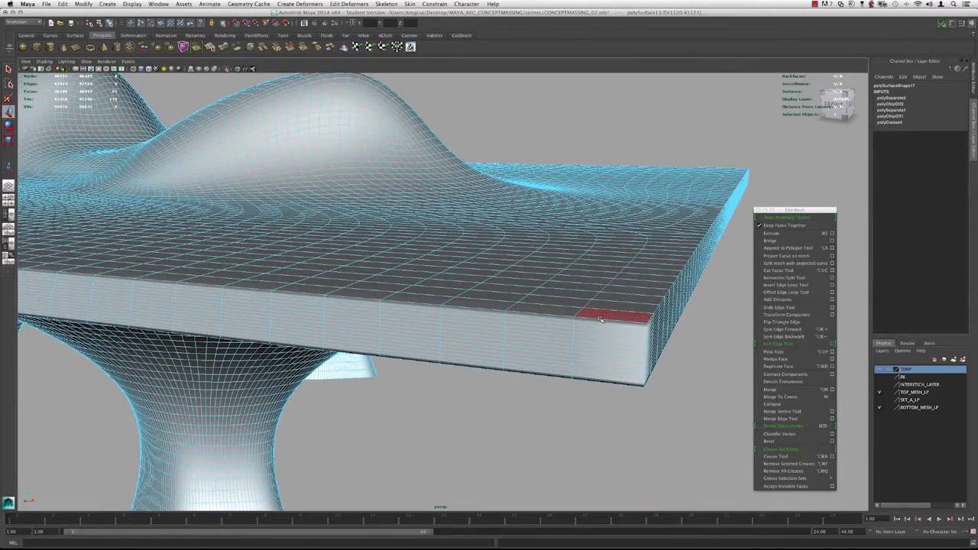
pyautogui.keyDown('alt'); pyautogui.moveTo(582, 320); pyautogui.dragTo(574, 319); pyautogui.keyUp('alt')
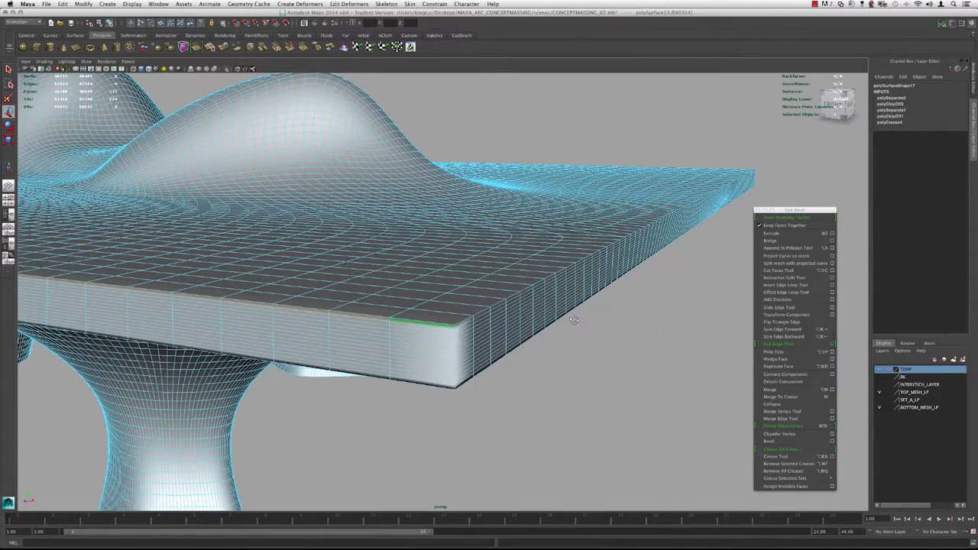
pyautogui.keyDown('alt'); pyautogui.moveTo(643, 324); pyautogui.dragTo(542, 321, button='right'); pyautogui.keyUp('alt')
pyautogui.keyDown('alt'); pyautogui.moveTo(542, 321); pyautogui.dragTo(449, 333); pyautogui.keyUp('alt')
pyautogui.keyDown('alt'); pyautogui.moveTo(489, 339); pyautogui.dragTo(643, 351, button='right'); pyautogui.keyUp('alt')
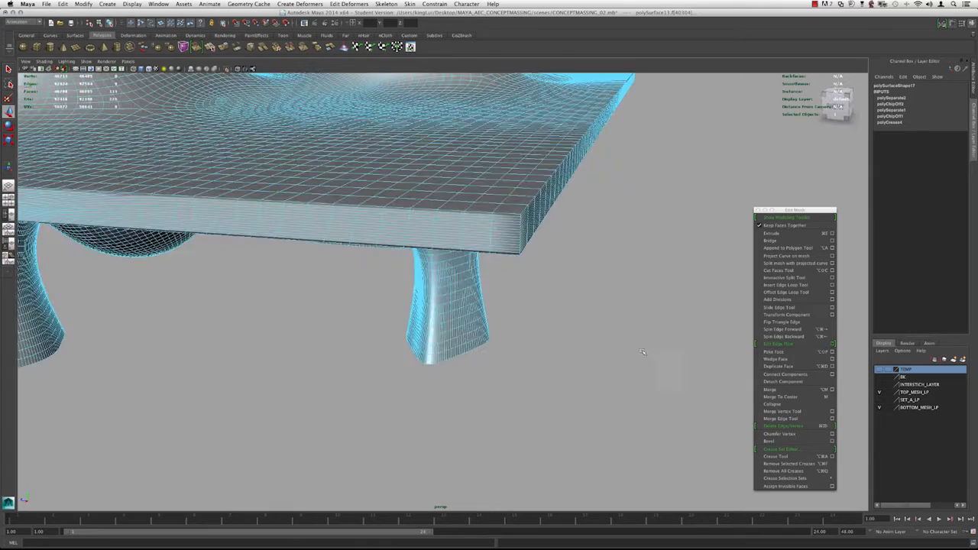
pyautogui.doubleClick(511, 215)
pyautogui.keyDown('alt'); pyautogui.moveTo(455, 244); pyautogui.dragTo(427, 240); pyautogui.keyUp('alt')
pyautogui.keyDown('alt'); pyautogui.moveTo(353, 253); pyautogui.dragTo(529, 241); pyautogui.keyUp('alt')
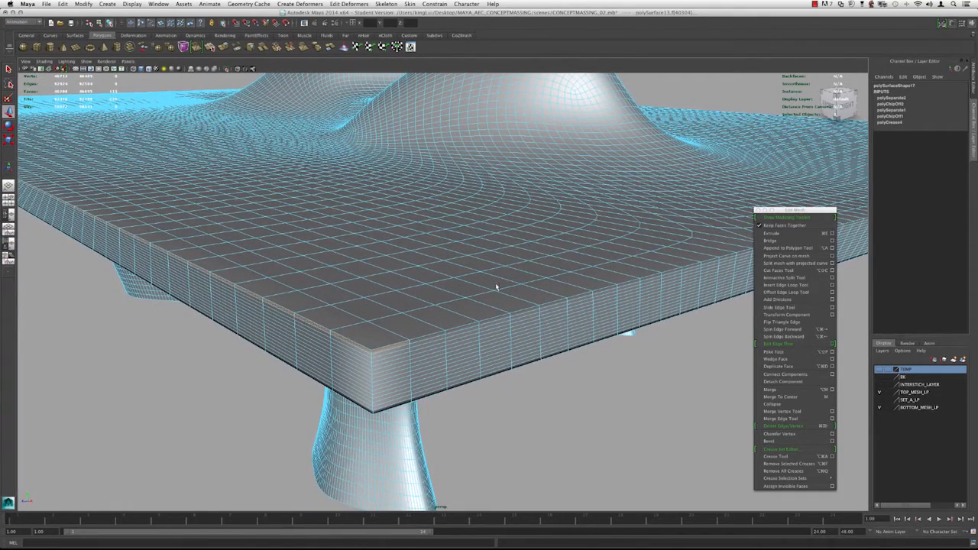
pyautogui.click(479, 306)
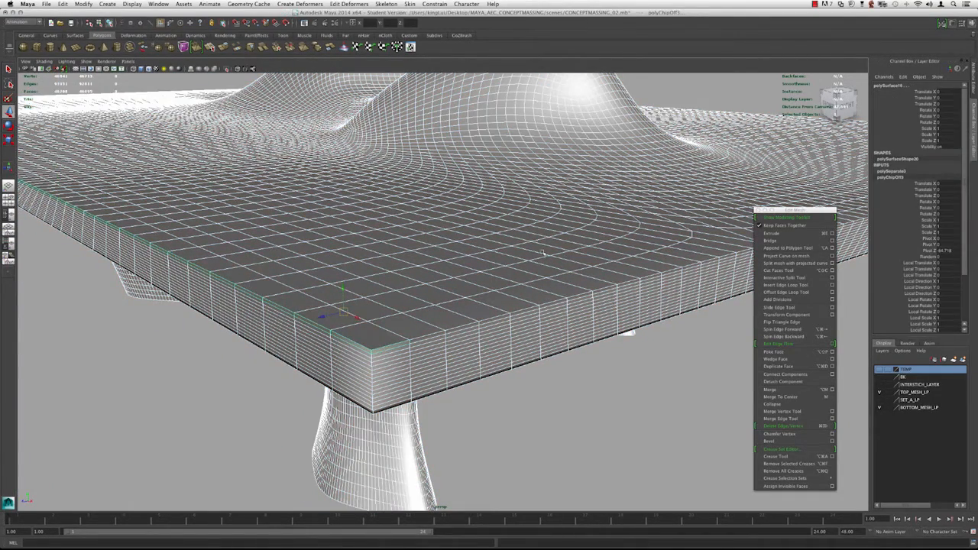
# - Select the border faces along the third top edge of the main slab surface, including the corner faces, and extract them
pyautogui.click(500, 295)
pyautogui.moveTo(493, 293); pyautogui.dragTo(493, 313, button='right')
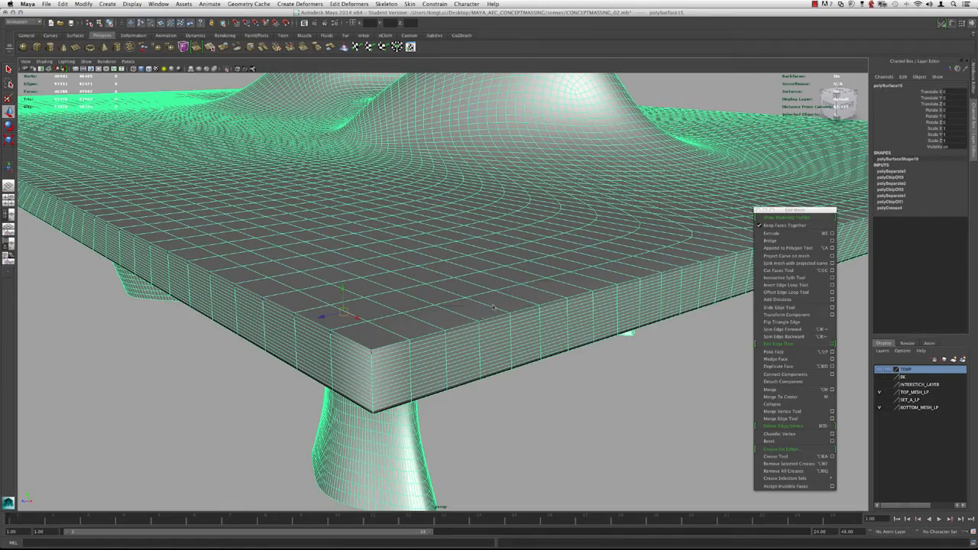
pyautogui.click(425, 337)
pyautogui.keyDown('alt'); pyautogui.moveTo(558, 327); pyautogui.dragTo(345, 277); pyautogui.keyUp('alt')
pyautogui.keyDown('alt'); pyautogui.moveTo(346, 276); pyautogui.dragTo(476, 315, button='right'); pyautogui.keyUp('alt')
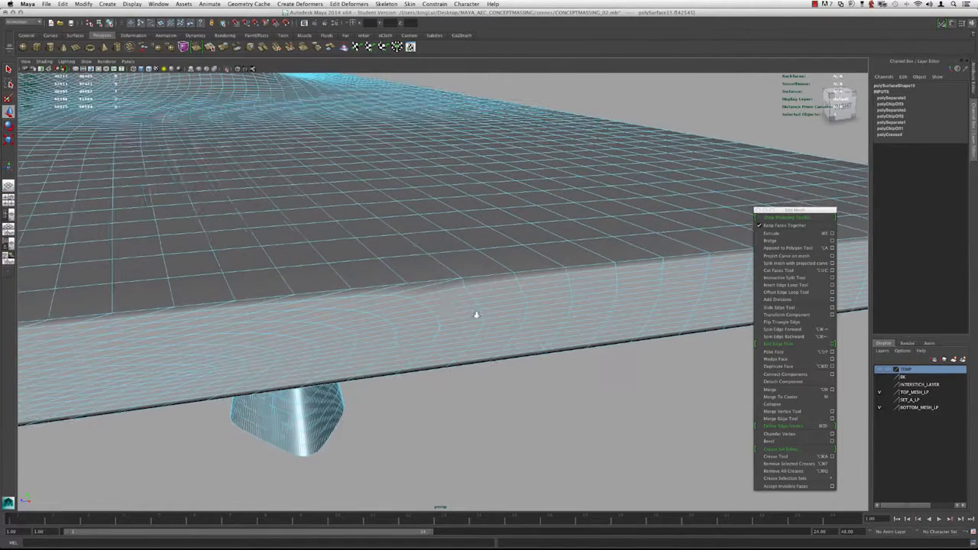
pyautogui.click(428, 288)
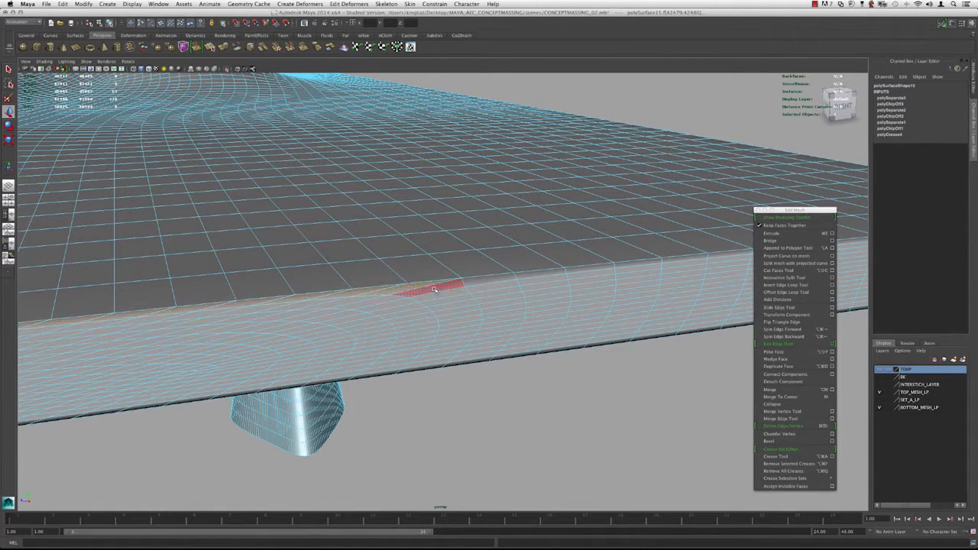
pyautogui.keyDown('shift'); pyautogui.click(451, 285); pyautogui.keyUp('shift')
pyautogui.keyDown('shift'); pyautogui.click(489, 278); pyautogui.keyUp('shift')
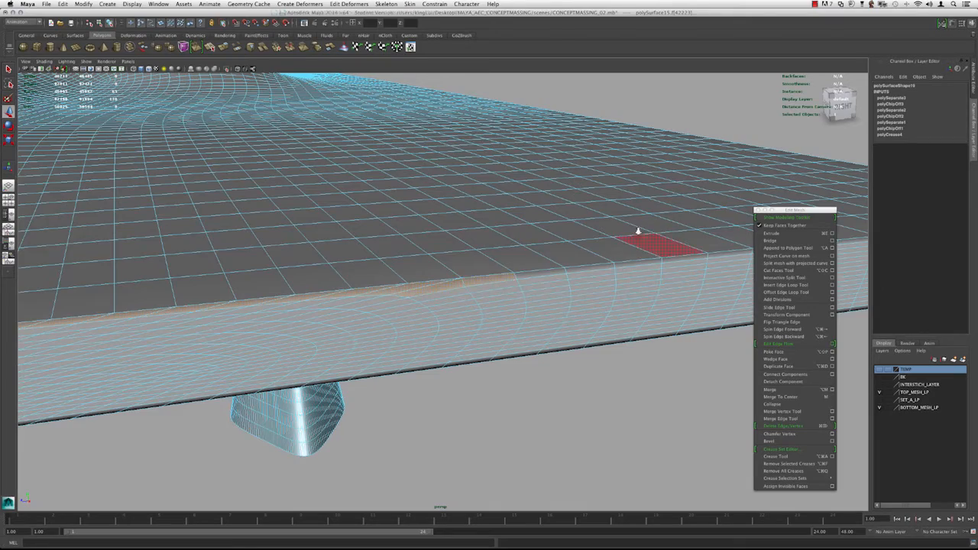
pyautogui.keyDown('alt'); pyautogui.moveTo(657, 243); pyautogui.dragTo(527, 256, button='right'); pyautogui.keyUp('alt')
pyautogui.moveTo(527, 256)
pyautogui.keyDown('alt'); pyautogui.mouseDown()
pyautogui.moveTo(340, 250)
pyautogui.moveTo(477, 264)
pyautogui.moveTo(419, 250)
pyautogui.moveTo(457, 261)
pyautogui.moveTo(352, 259)
pyautogui.mouseUp(); pyautogui.keyUp('alt')
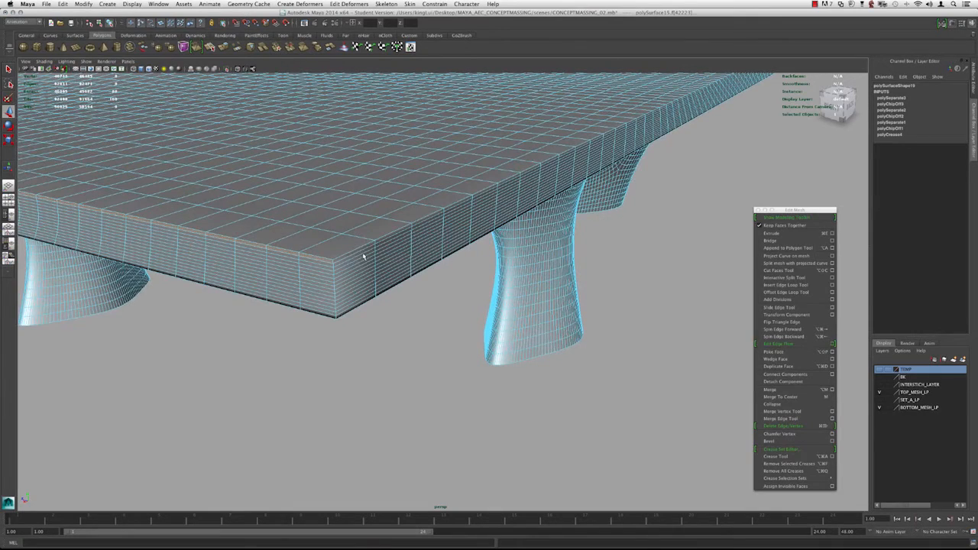
pyautogui.press('alt+super+d')
# - Select the remaining border faces along the slab's last top edge from corner to corner and extract them
pyautogui.moveTo(372, 233); pyautogui.dragTo(370, 253, button='right')
pyautogui.click(354, 250)
pyautogui.keyDown('alt'); pyautogui.moveTo(356, 250); pyautogui.dragTo(296, 245); pyautogui.keyUp('alt')
pyautogui.keyDown('alt'); pyautogui.moveTo(296, 245); pyautogui.dragTo(548, 249, button='right'); pyautogui.keyUp('alt')
pyautogui.keyDown('alt'); pyautogui.moveTo(548, 249); pyautogui.dragTo(367, 280, button='middle'); pyautogui.keyUp('alt')
pyautogui.keyDown('alt'); pyautogui.moveTo(856, 186); pyautogui.dragTo(726, 190, button='middle'); pyautogui.keyUp('alt')
pyautogui.keyDown('alt'); pyautogui.moveTo(727, 189); pyautogui.dragTo(506, 188); pyautogui.keyUp('alt')
pyautogui.keyDown('alt'); pyautogui.moveTo(507, 189); pyautogui.dragTo(467, 218, button='middle'); pyautogui.keyUp('alt')
pyautogui.keyDown('alt'); pyautogui.moveTo(467, 218); pyautogui.dragTo(547, 175, button='right'); pyautogui.keyUp('alt')
pyautogui.keyDown('shift'); pyautogui.doubleClick(500, 174); pyautogui.keyUp('shift')
pyautogui.keyDown('shift'); pyautogui.click(580, 172); pyautogui.keyUp('shift')
pyautogui.scroll(-2, 607, 176)
pyautogui.scroll(2, 566, 201)
pyautogui.scroll(-3, 551, 204)
pyautogui.keyDown('alt'); pyautogui.moveTo(505, 216); pyautogui.dragTo(461, 220); pyautogui.keyUp('alt')
pyautogui.press('g')
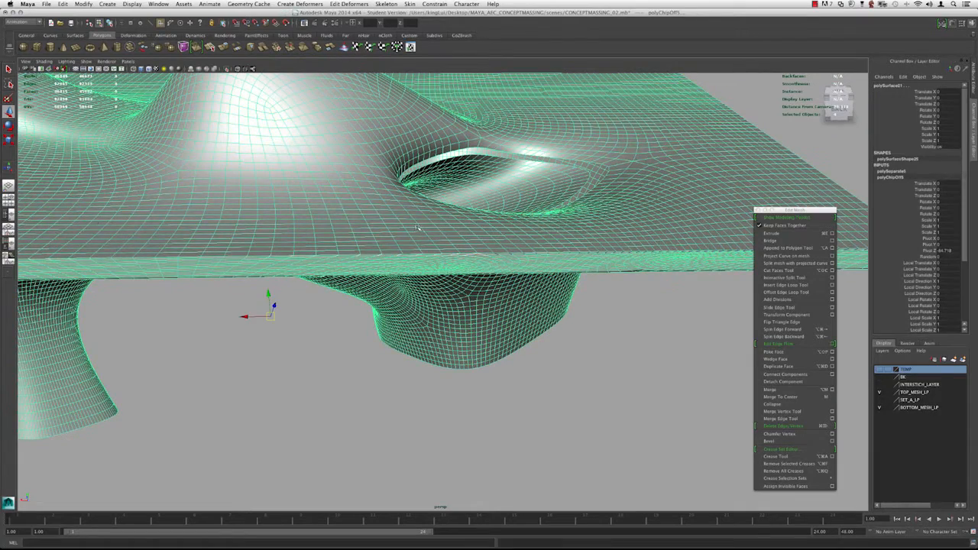
# - Return to object selection and separate the slab mesh so its top surface becomes its own object
pyautogui.moveTo(419, 227); pyautogui.dragTo(455, 213, button='right')
pyautogui.press('f')
pyautogui.keyDown('alt'); pyautogui.moveTo(472, 255); pyautogui.dragTo(409, 247); pyautogui.keyUp('alt')
pyautogui.press('space')
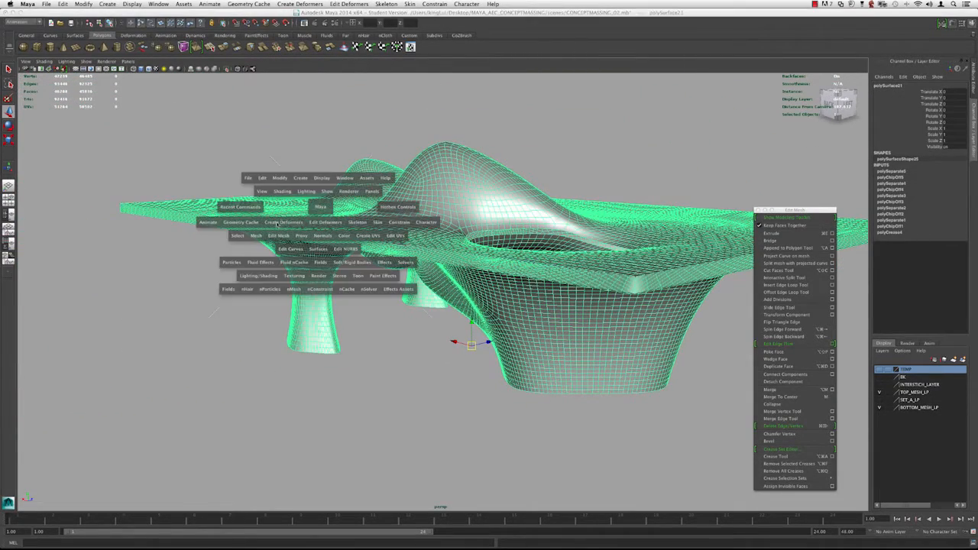
pyautogui.click(258, 236)
pyautogui.click(266, 256)
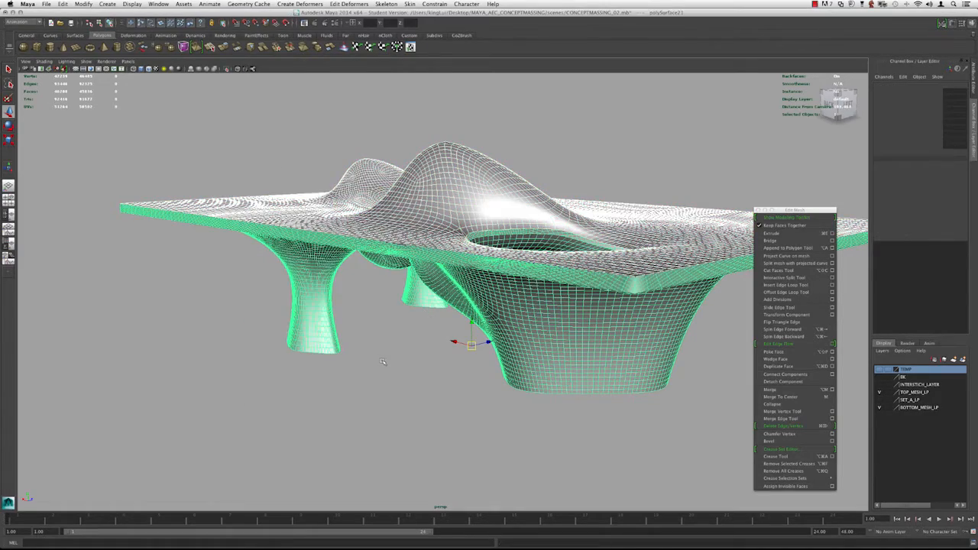
# - Select the separated top surface, move it away from the rest of the model and undo the move
pyautogui.click(386, 361)
pyautogui.click(326, 260)
pyautogui.keyDown('alt'); pyautogui.moveTo(353, 241); pyautogui.dragTo(309, 263); pyautogui.keyUp('alt')
pyautogui.click(405, 202)
pyautogui.keyDown('alt'); pyautogui.moveTo(405, 202); pyautogui.dragTo(311, 188); pyautogui.keyUp('alt')
pyautogui.keyDown('alt'); pyautogui.moveTo(311, 187); pyautogui.dragTo(293, 219, button='right'); pyautogui.keyUp('alt')
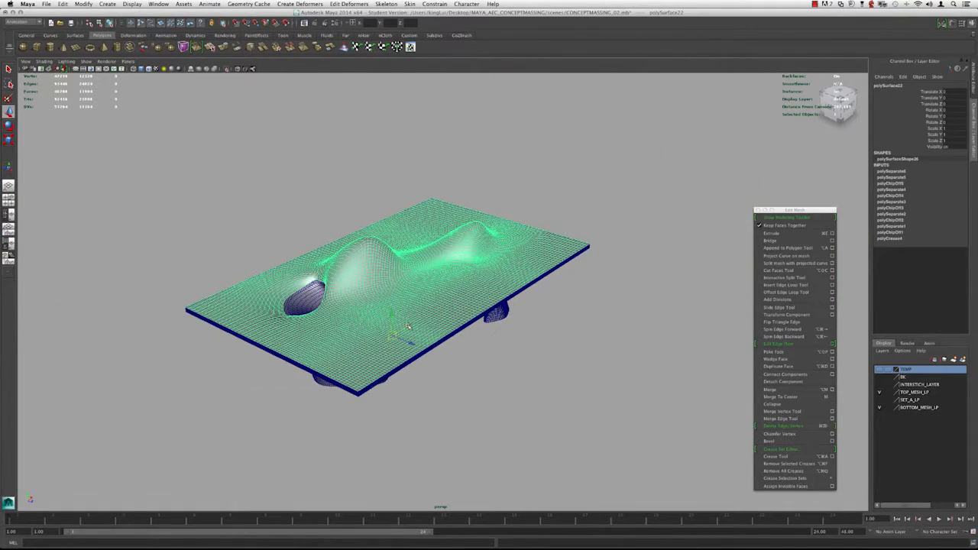
pyautogui.moveTo(408, 327); pyautogui.dragTo(687, 172)
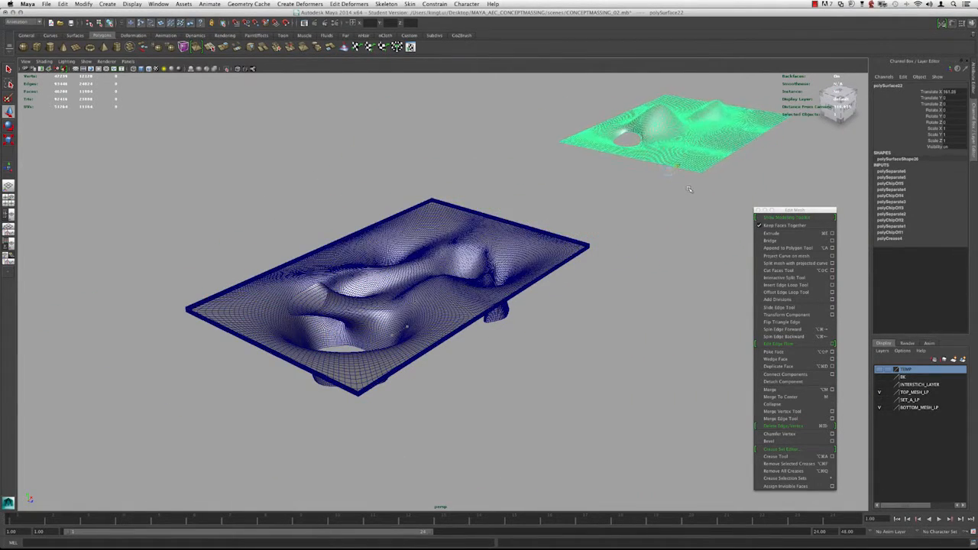
pyautogui.hotkey('ctrl', 'z')
# - Create a display layer named HP_TOP_ORIGINALPATTERN for the top surface and hide it
pyautogui.click(962, 359)
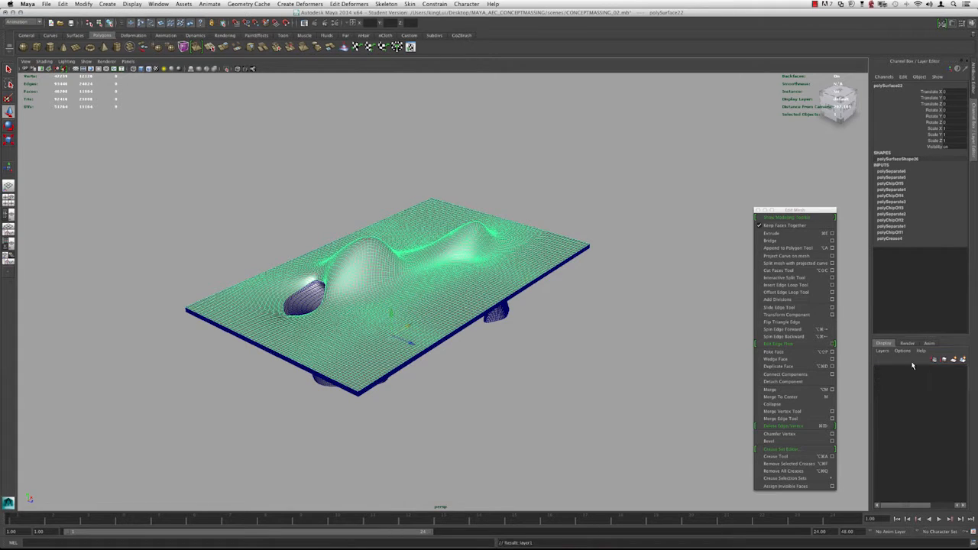
pyautogui.doubleClick(906, 369)
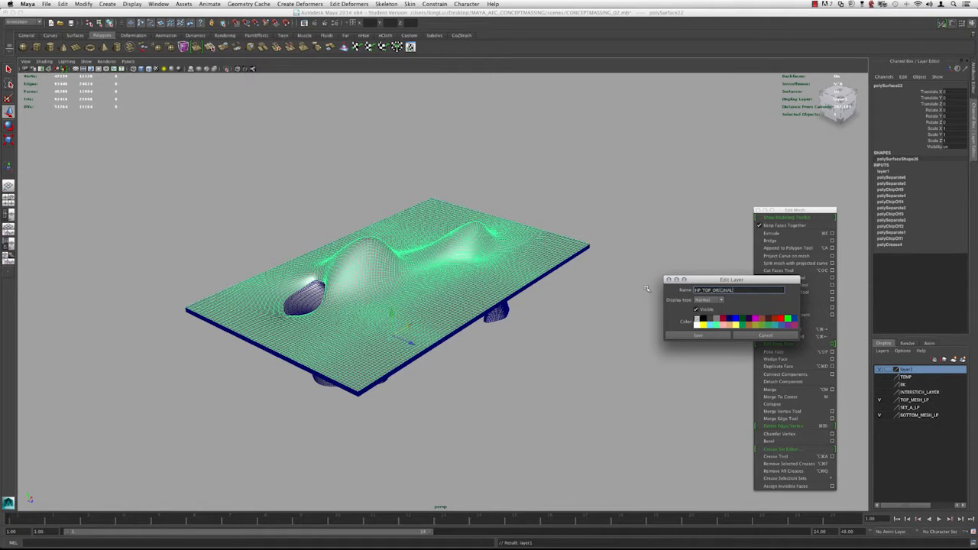
pyautogui.click(697, 336)
pyautogui.keyDown('alt'); pyautogui.moveTo(603, 329); pyautogui.dragTo(367, 325); pyautogui.keyUp('alt')
# - Show the hidden objects again and hide the surfaces that cover the slab's open top
pyautogui.click(158, 3)
pyautogui.moveTo(133, 4)
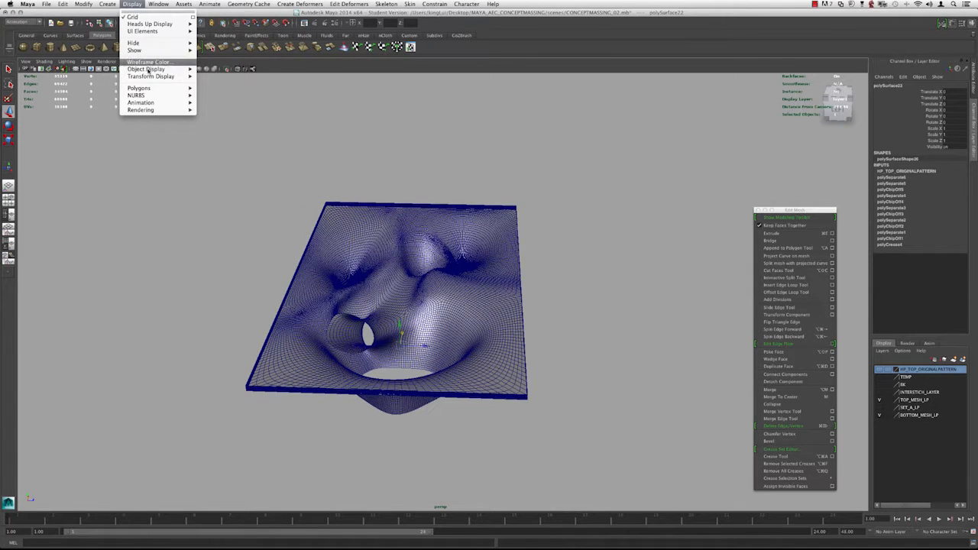
pyautogui.moveTo(137, 50)
pyautogui.click(358, 96)
pyautogui.keyDown('alt'); pyautogui.moveTo(563, 255); pyautogui.dragTo(517, 238); pyautogui.keyUp('alt')
pyautogui.hotkey('ctrl', 'shift', 'h')
pyautogui.keyDown('alt'); pyautogui.moveTo(428, 236); pyautogui.dragTo(407, 300); pyautogui.keyUp('alt')
pyautogui.click(458, 263)
pyautogui.hotkey('ctrl', 'h')
pyautogui.click(407, 299)
pyautogui.hotkey('ctrl', 'h')
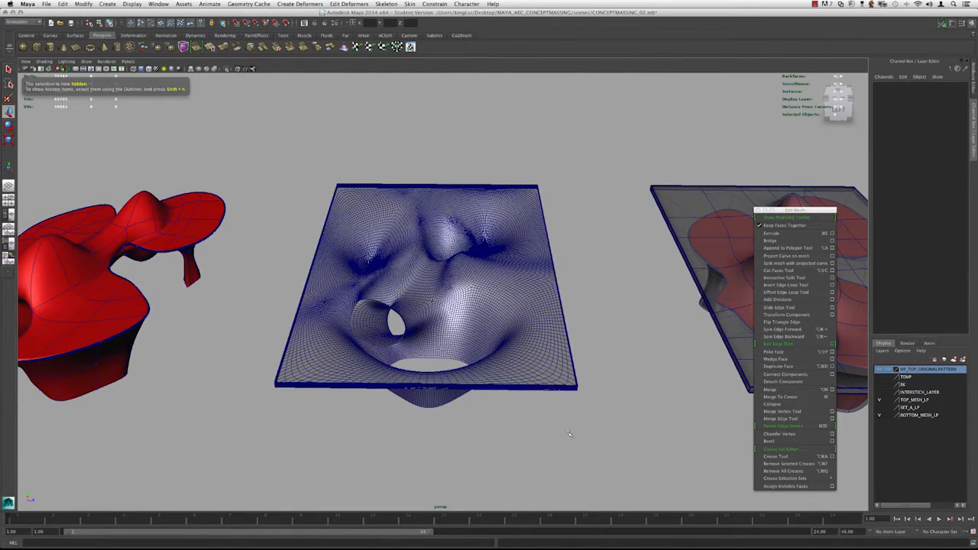
# - Combine the hole rim, border strips and remaining slab pieces into one mesh
pyautogui.click(361, 257)
pyautogui.keyDown('alt'); pyautogui.moveTo(360, 255); pyautogui.dragTo(357, 243); pyautogui.keyUp('alt')
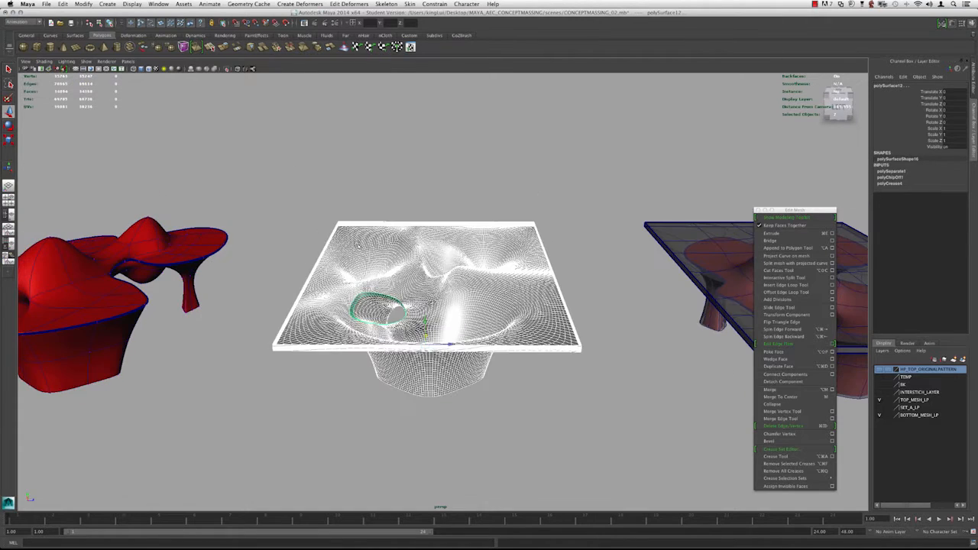
pyautogui.press('space')
pyautogui.click(293, 274)
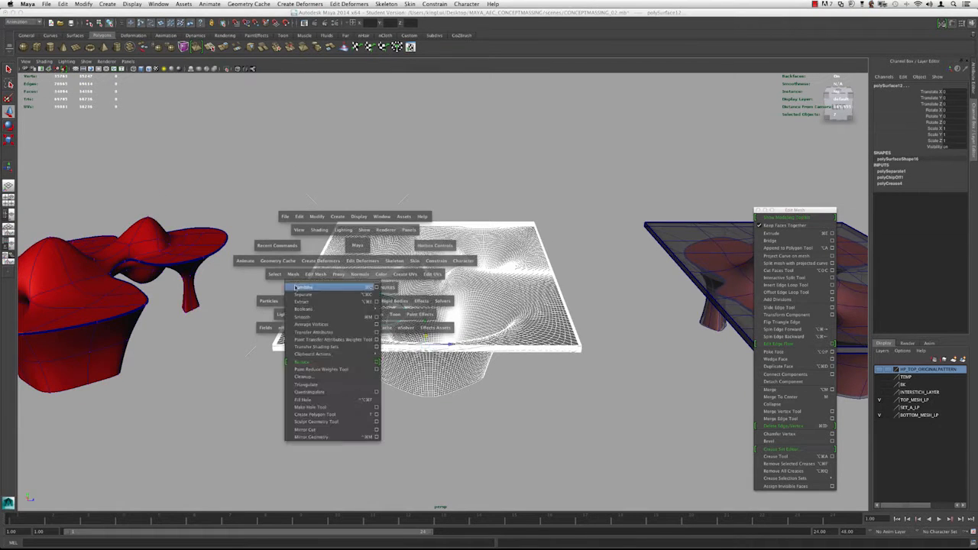
pyautogui.click(295, 287)
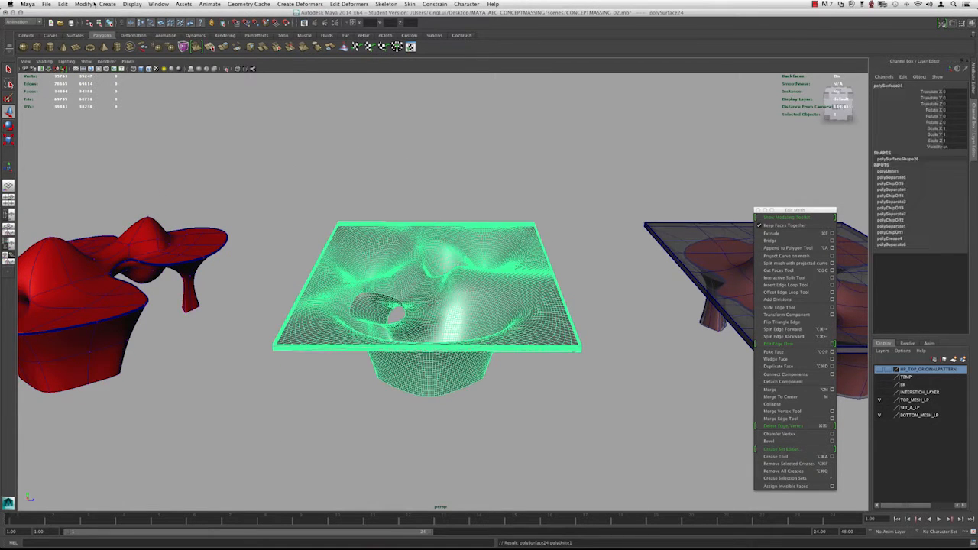
# - Bring back the NEWPATTERN1 surface on top of the combined mesh and examine how their edges meet
pyautogui.keyDown('alt'); pyautogui.moveTo(481, 264); pyautogui.dragTo(461, 231); pyautogui.keyUp('alt')
pyautogui.click(461, 232)
pyautogui.keyDown('alt'); pyautogui.moveTo(428, 259); pyautogui.dragTo(457, 268); pyautogui.keyUp('alt')
pyautogui.keyDown('alt'); pyautogui.moveTo(457, 268); pyautogui.dragTo(463, 313, button='right'); pyautogui.keyUp('alt')
pyautogui.keyDown('alt'); pyautogui.moveTo(376, 323); pyautogui.dragTo(404, 313, button='middle'); pyautogui.keyUp('alt')
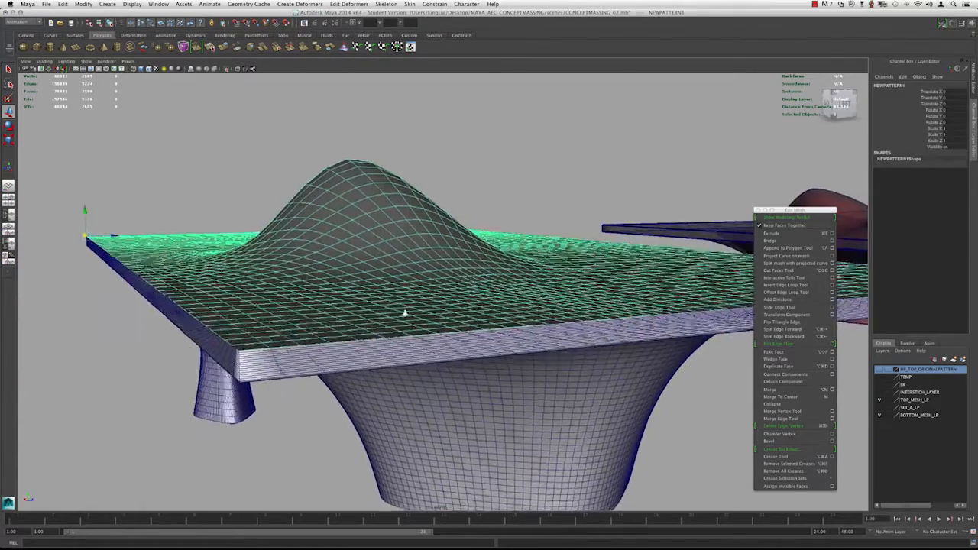
pyautogui.keyDown('alt'); pyautogui.moveTo(404, 313); pyautogui.dragTo(414, 307, button='right'); pyautogui.keyUp('alt')
pyautogui.keyDown('alt'); pyautogui.moveTo(312, 378); pyautogui.dragTo(327, 376); pyautogui.keyUp('alt')
pyautogui.keyDown('alt'); pyautogui.moveTo(379, 350); pyautogui.dragTo(251, 309); pyautogui.keyUp('alt')
pyautogui.keyDown('alt'); pyautogui.moveTo(847, 295); pyautogui.dragTo(413, 358); pyautogui.keyUp('alt')
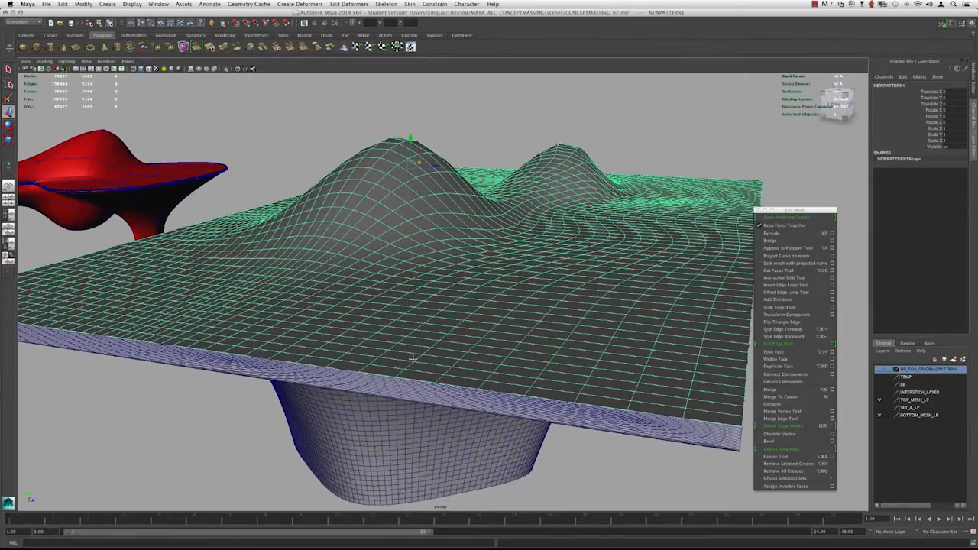
pyautogui.keyDown('alt'); pyautogui.moveTo(383, 382); pyautogui.dragTo(370, 356, button='right'); pyautogui.keyUp('alt')
pyautogui.click(611, 325)
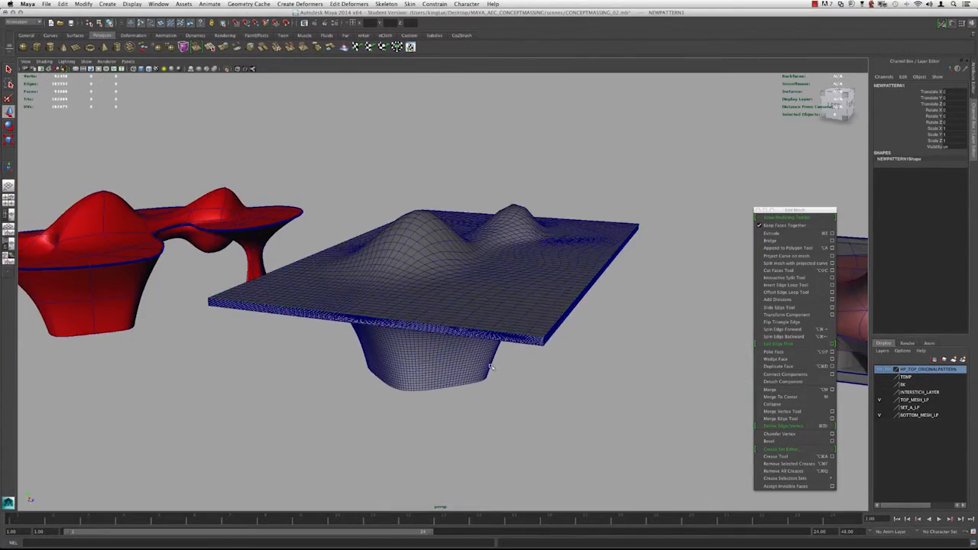
pyautogui.keyDown('alt'); pyautogui.moveTo(626, 313); pyautogui.dragTo(585, 340); pyautogui.keyUp('alt')
pyautogui.keyDown('alt'); pyautogui.moveTo(425, 352); pyautogui.dragTo(303, 353); pyautogui.keyUp('alt')
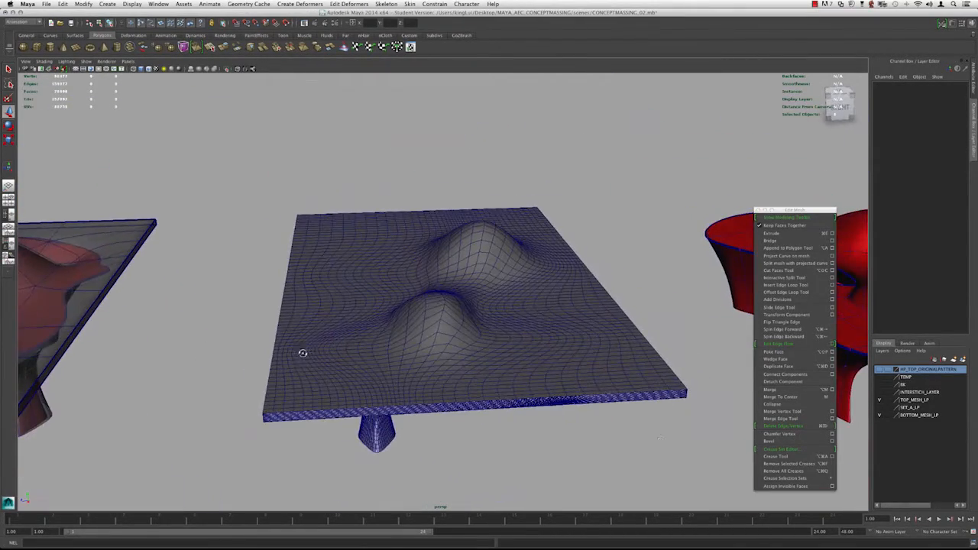
# - Hide everything except the combined slab mesh and the new pattern surface, and display them shaded
pyautogui.moveTo(655, 447); pyautogui.dragTo(267, 167)
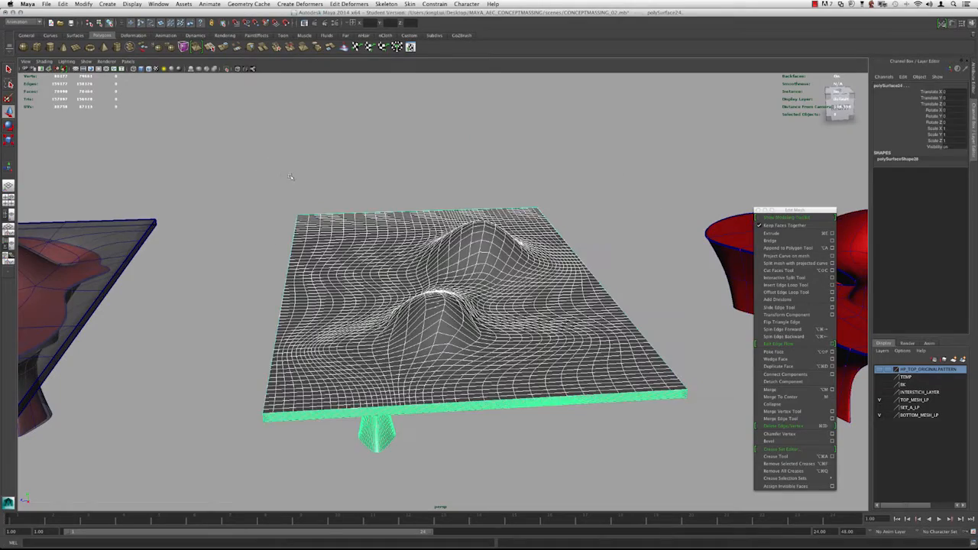
pyautogui.hotkey('alt', 'h')
pyautogui.keyDown('alt'); pyautogui.moveTo(324, 242); pyautogui.dragTo(672, 222); pyautogui.keyUp('alt')
pyautogui.click(336, 146)
pyautogui.keyDown('alt'); pyautogui.moveTo(336, 146); pyautogui.dragTo(395, 192); pyautogui.keyUp('alt')
pyautogui.click(356, 210)
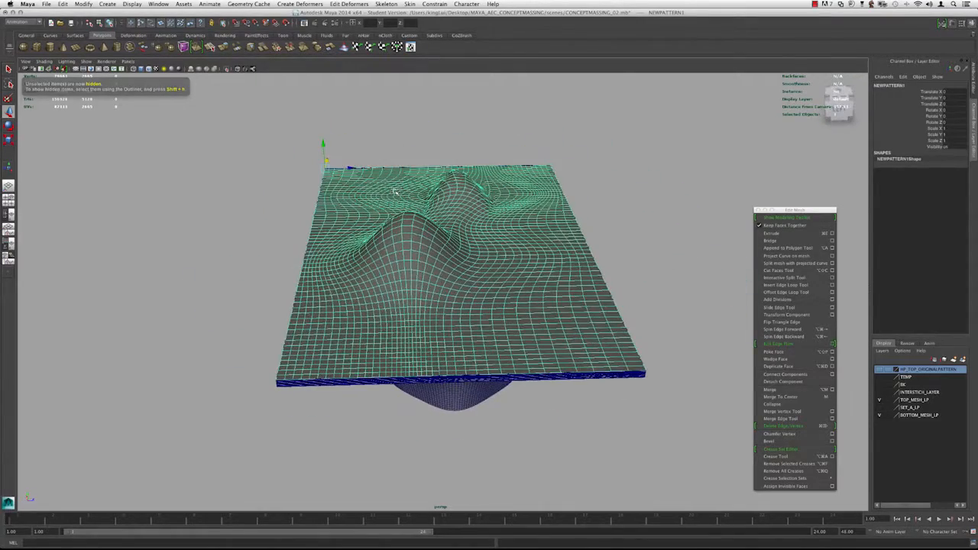
pyautogui.press('5')
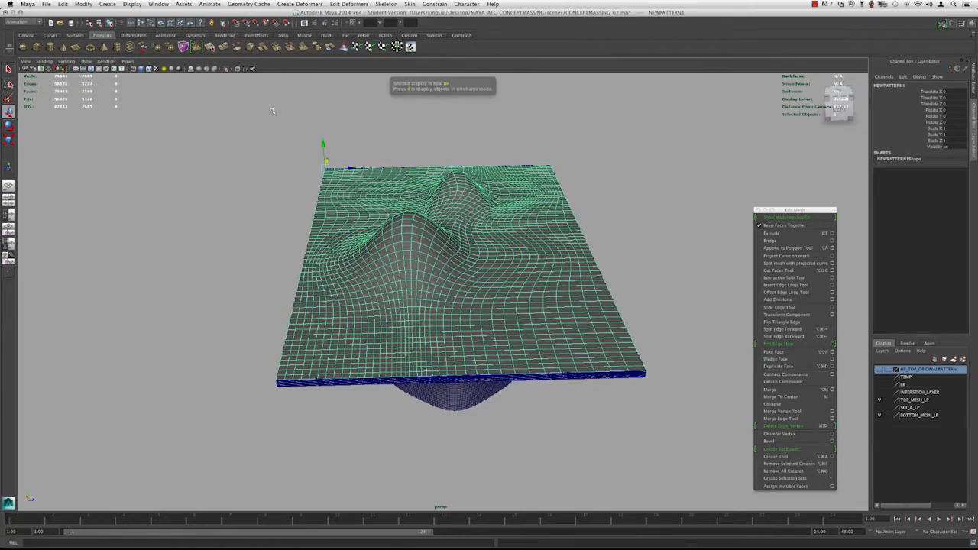
pyautogui.moveTo(272, 164)
pyautogui.keyDown('alt'); pyautogui.mouseDown()
pyautogui.moveTo(262, 181)
pyautogui.moveTo(251, 179)
pyautogui.moveTo(313, 180)
pyautogui.mouseUp(); pyautogui.keyUp('alt')
pyautogui.click(251, 179)
pyautogui.click(239, 69)
pyautogui.click(374, 228)
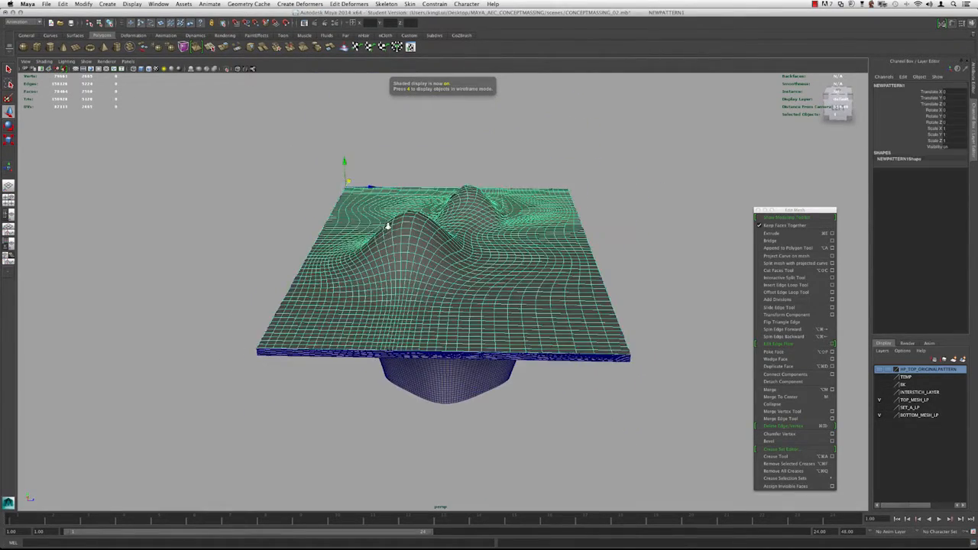
# - Duplicate the new pattern surface and move the copy beside the model as a backup
pyautogui.scroll(-3, 380, 227)
pyautogui.keyDown('alt'); pyautogui.moveTo(380, 228); pyautogui.dragTo(381, 243, button='middle'); pyautogui.keyUp('alt')
pyautogui.press('super+d')
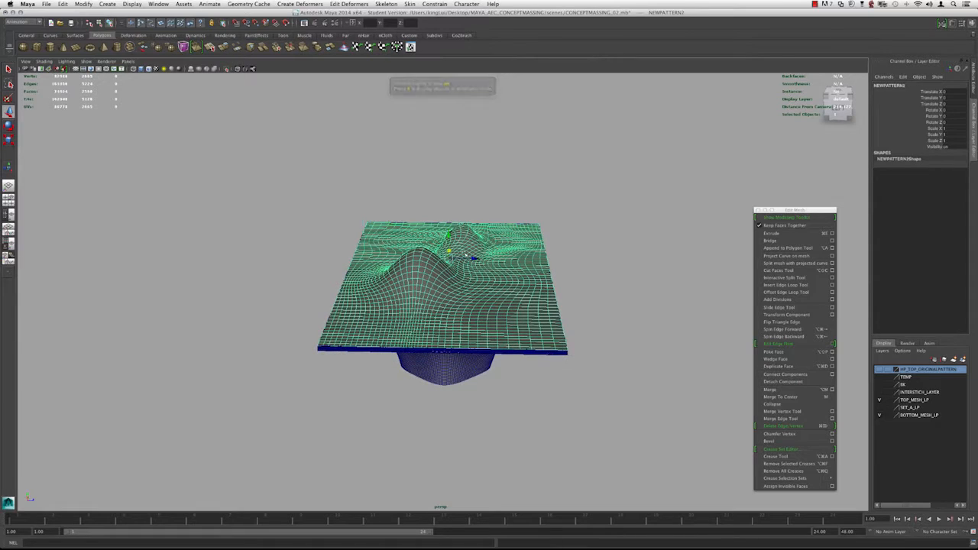
pyautogui.moveTo(476, 261); pyautogui.dragTo(697, 265)
# - Select all the lengthwise edge loops of the new pattern surface above the slab, one after another from one side border to the other
pyautogui.click(428, 283)
pyautogui.scroll(5, 425, 279)
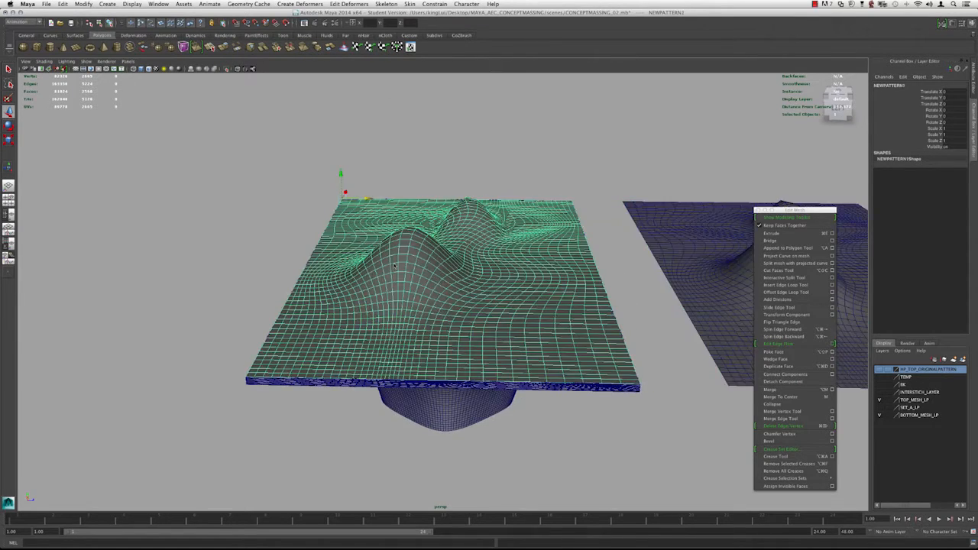
pyautogui.keyDown('alt'); pyautogui.moveTo(418, 273); pyautogui.dragTo(427, 264, button='middle'); pyautogui.keyUp('alt')
pyautogui.moveTo(391, 282); pyautogui.dragTo(391, 272, button='right')
pyautogui.doubleClick(295, 353)
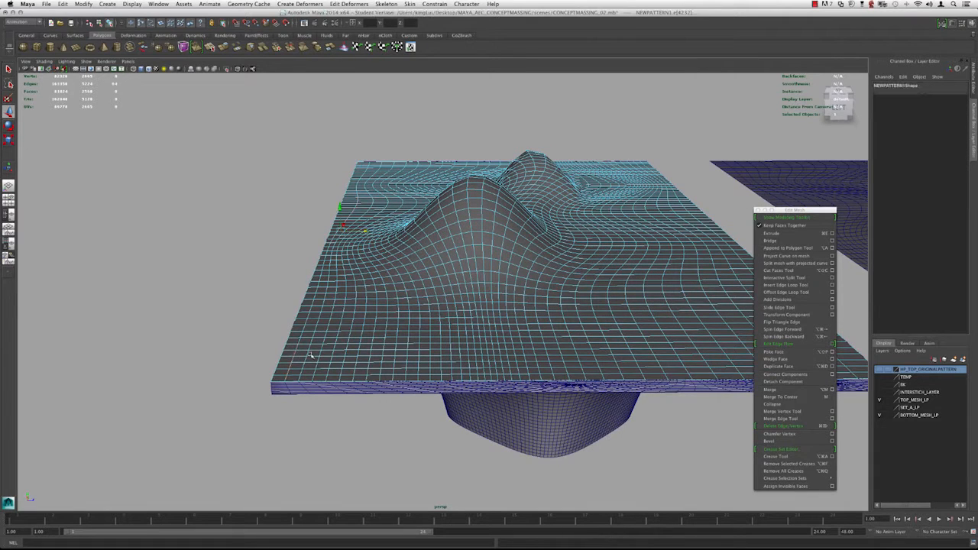
pyautogui.keyDown('shift'); pyautogui.doubleClick(308, 353); pyautogui.keyUp('shift')
pyautogui.keyDown('shift'); pyautogui.doubleClick(322, 353); pyautogui.keyUp('shift')
pyautogui.keyDown('shift'); pyautogui.doubleClick(334, 352); pyautogui.keyUp('shift')
pyautogui.keyDown('shift'); pyautogui.doubleClick(345, 353); pyautogui.keyUp('shift')
pyautogui.keyDown('shift'); pyautogui.doubleClick(357, 353); pyautogui.keyUp('shift')
pyautogui.keyDown('shift'); pyautogui.doubleClick(384, 352); pyautogui.keyUp('shift')
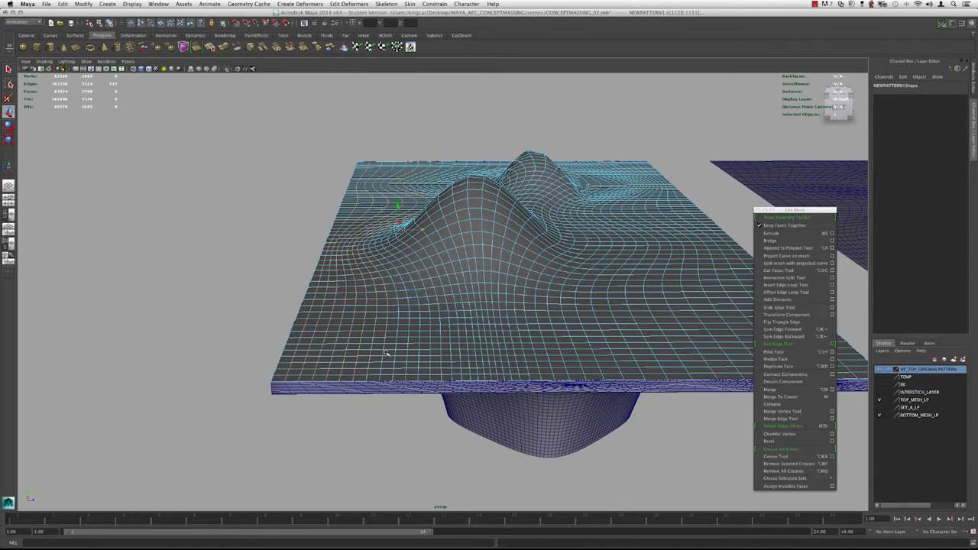
pyautogui.keyDown('shift'); pyautogui.doubleClick(411, 352); pyautogui.keyUp('shift')
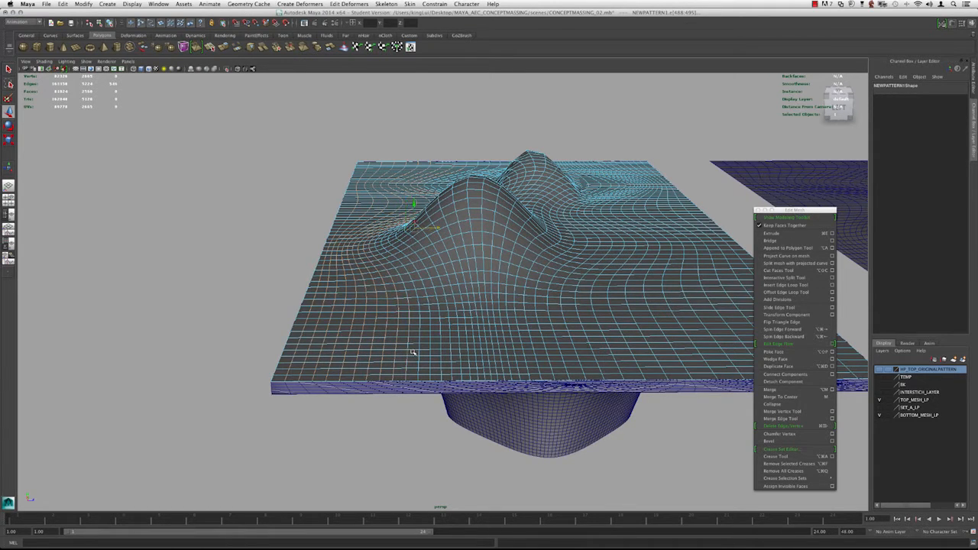
pyautogui.keyDown('shift'); pyautogui.doubleClick(426, 353); pyautogui.keyUp('shift')
pyautogui.keyDown('shift'); pyautogui.doubleClick(434, 354); pyautogui.keyUp('shift')
pyautogui.keyDown('shift'); pyautogui.doubleClick(440, 352); pyautogui.keyUp('shift')
pyautogui.keyDown('shift'); pyautogui.doubleClick(460, 352); pyautogui.keyUp('shift')
pyautogui.keyDown('shift'); pyautogui.doubleClick(474, 352); pyautogui.keyUp('shift')
pyautogui.keyDown('shift'); pyautogui.doubleClick(477, 352); pyautogui.keyUp('shift')
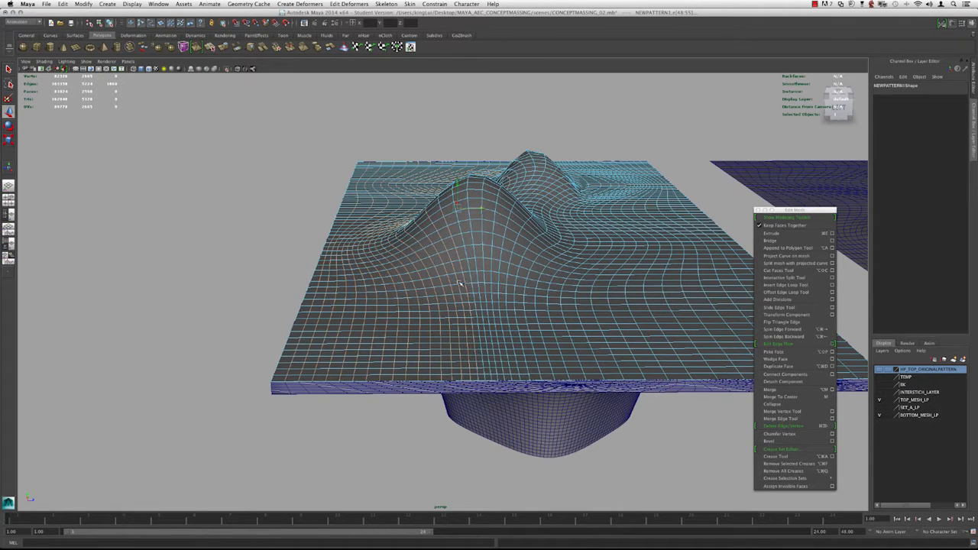
pyautogui.keyDown('alt'); pyautogui.moveTo(460, 283); pyautogui.dragTo(420, 277, button='middle'); pyautogui.keyUp('alt')
pyautogui.keyDown('alt'); pyautogui.moveTo(420, 277); pyautogui.dragTo(441, 306, button='right'); pyautogui.keyUp('alt')
pyautogui.keyDown('shift'); pyautogui.doubleClick(409, 332); pyautogui.keyUp('shift')
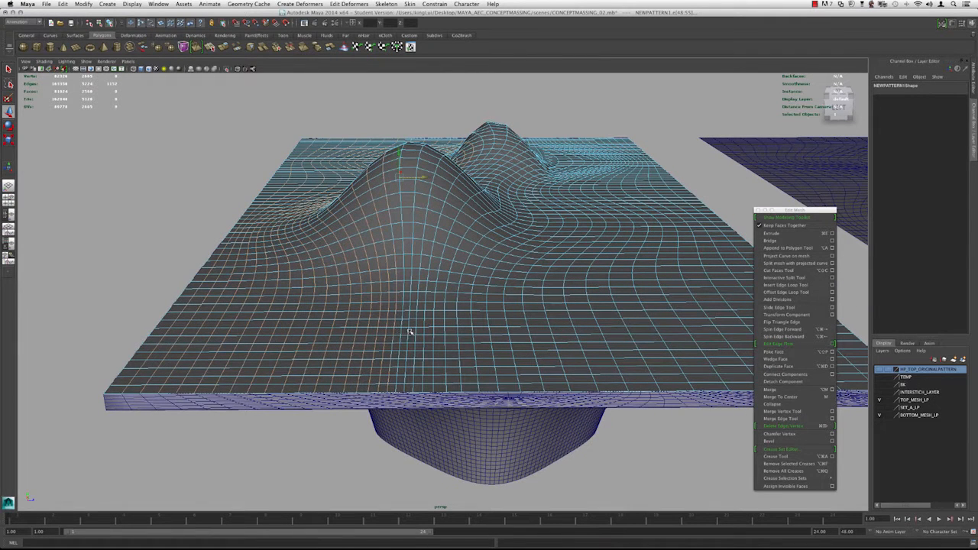
pyautogui.keyDown('shift'); pyautogui.doubleClick(414, 330); pyautogui.keyUp('shift')
pyautogui.keyDown('shift'); pyautogui.doubleClick(416, 331); pyautogui.keyUp('shift')
pyautogui.keyDown('shift'); pyautogui.doubleClick(425, 332); pyautogui.keyUp('shift')
pyautogui.keyDown('shift'); pyautogui.doubleClick(433, 329); pyautogui.keyUp('shift')
pyautogui.keyDown('shift'); pyautogui.doubleClick(456, 331); pyautogui.keyUp('shift')
pyautogui.keyDown('shift'); pyautogui.doubleClick(471, 330); pyautogui.keyUp('shift')
pyautogui.keyDown('shift'); pyautogui.doubleClick(525, 331); pyautogui.keyUp('shift')
pyautogui.keyDown('alt'); pyautogui.moveTo(525, 301); pyautogui.dragTo(502, 304, button='middle'); pyautogui.keyUp('alt')
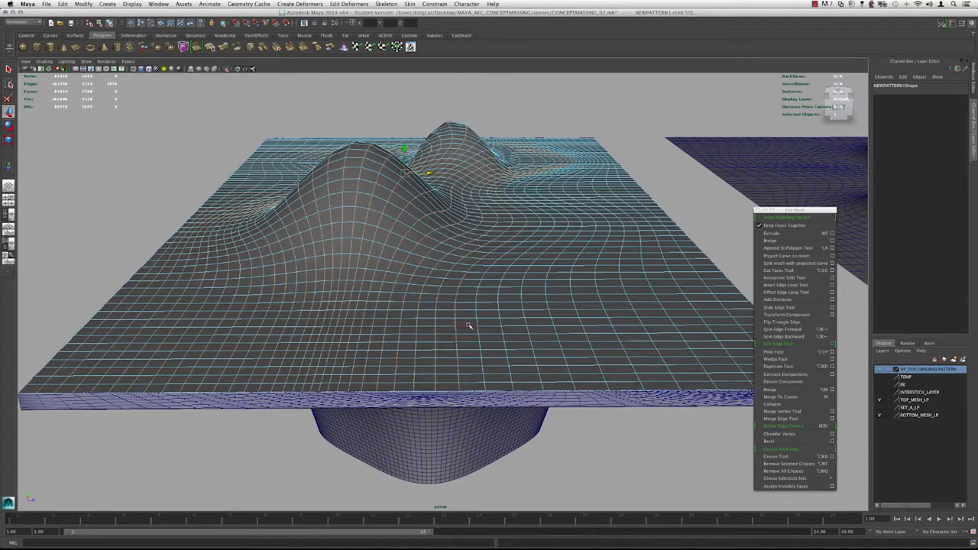
pyautogui.keyDown('shift'); pyautogui.doubleClick(495, 330); pyautogui.keyUp('shift')
pyautogui.keyDown('shift'); pyautogui.doubleClick(502, 330); pyautogui.keyUp('shift')
pyautogui.keyDown('shift'); pyautogui.doubleClick(539, 330); pyautogui.keyUp('shift')
pyautogui.keyDown('shift'); pyautogui.doubleClick(585, 330); pyautogui.keyUp('shift')
pyautogui.keyDown('shift'); pyautogui.doubleClick(646, 330); pyautogui.keyUp('shift')
pyautogui.keyDown('shift'); pyautogui.doubleClick(676, 330); pyautogui.keyUp('shift')
pyautogui.keyDown('shift'); pyautogui.doubleClick(734, 329); pyautogui.keyUp('shift')
pyautogui.keyDown('shift'); pyautogui.doubleClick(741, 328); pyautogui.keyUp('shift')
pyautogui.keyDown('alt'); pyautogui.moveTo(603, 284); pyautogui.dragTo(458, 271, button='right'); pyautogui.keyUp('alt')
pyautogui.keyDown('alt'); pyautogui.moveTo(458, 271); pyautogui.dragTo(451, 314); pyautogui.keyUp('alt')
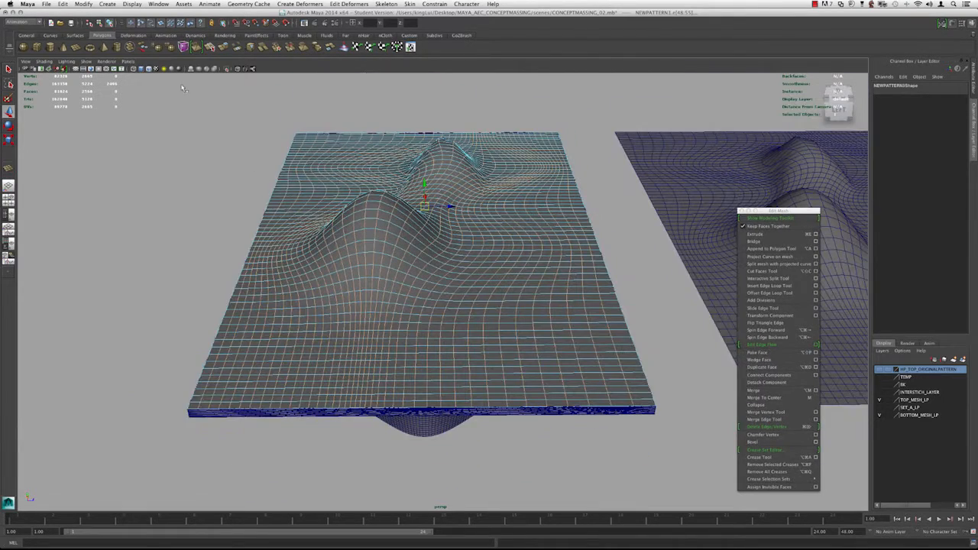
# - Save the selected edge loops as a quick select set named PATTERNSELECTION
pyautogui.click(107, 3)
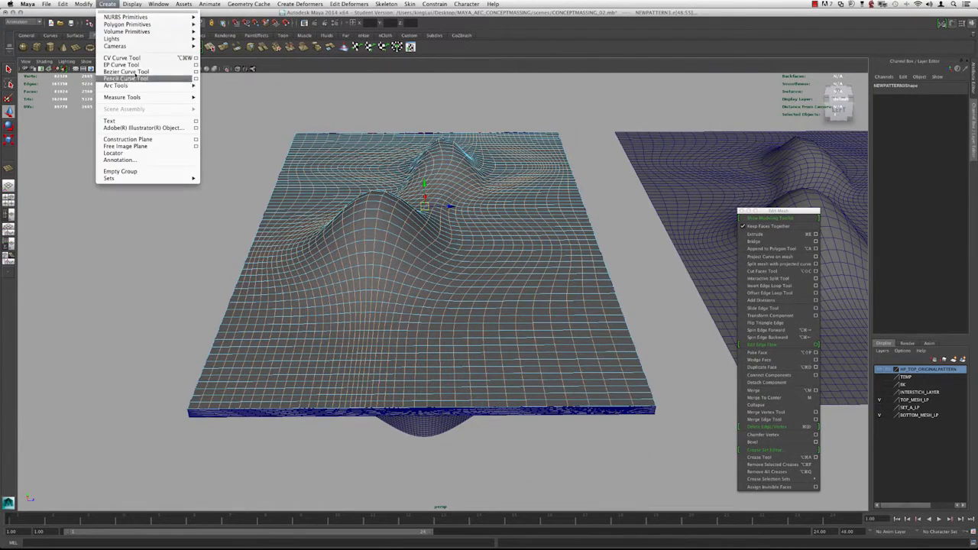
pyautogui.moveTo(151, 181)
pyautogui.click(229, 195)
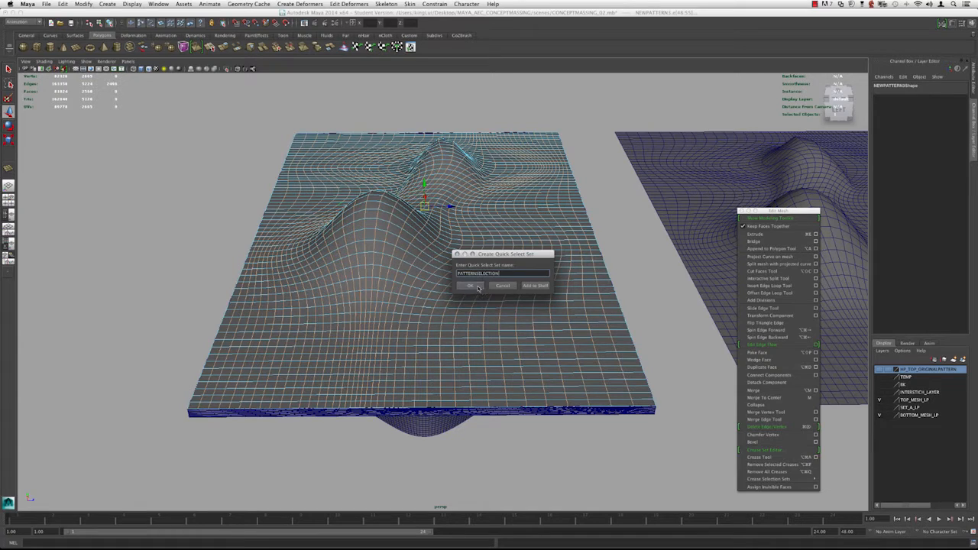
pyautogui.click(477, 286)
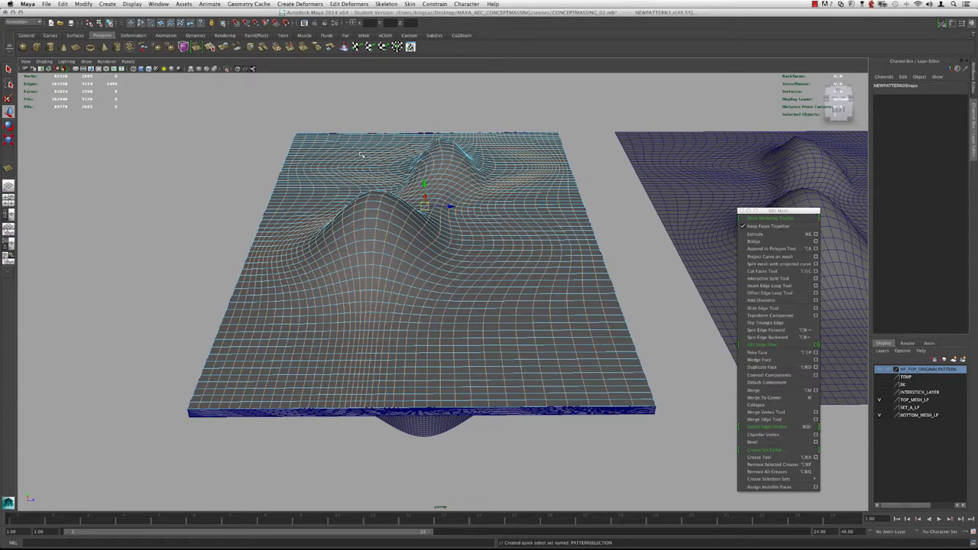
# - Detach the pattern surface along the selected edge loops, and select it as a whole object with smooth preview on
pyautogui.scroll(3, 354, 190)
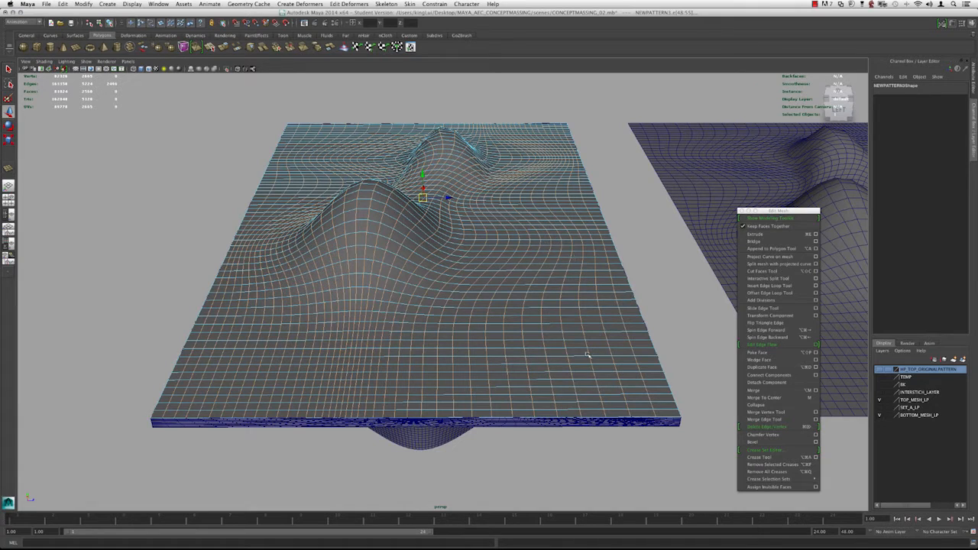
pyautogui.click(785, 384)
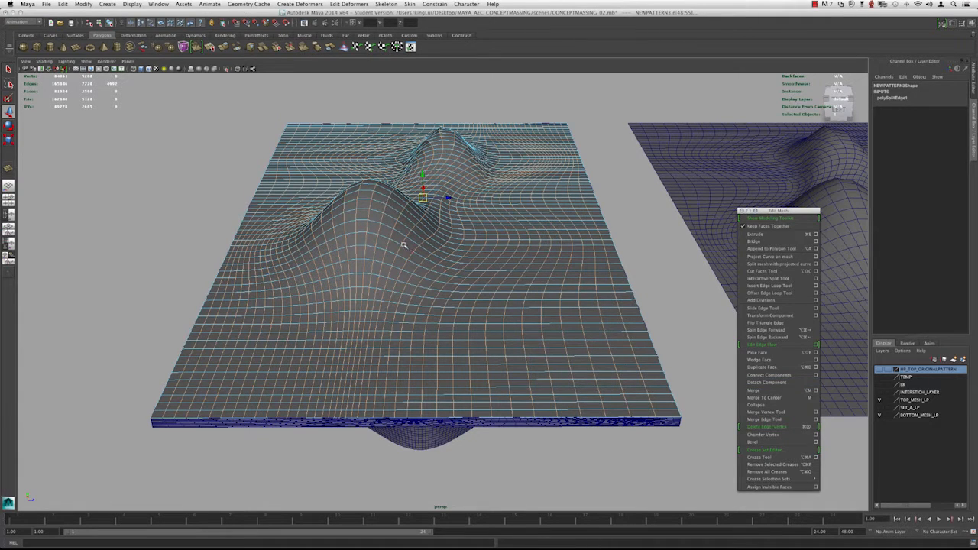
pyautogui.press('3')
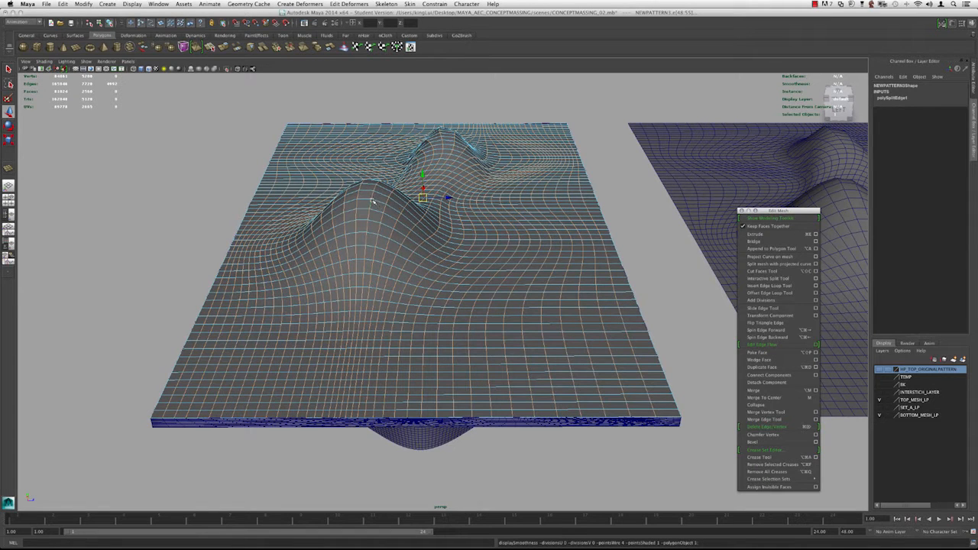
pyautogui.moveTo(374, 219); pyautogui.dragTo(483, 106, button='right')
pyautogui.click(506, 265)
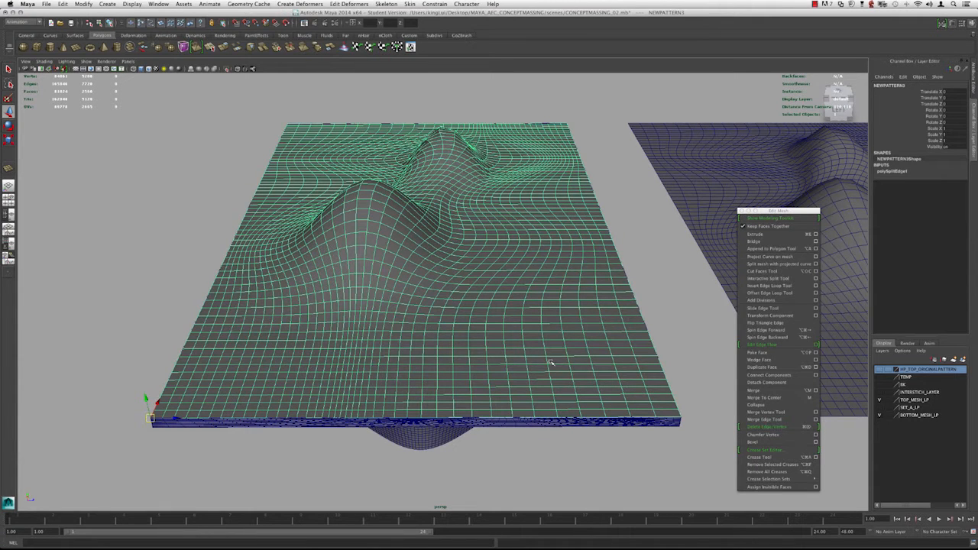
# - Separate the detached pattern surface into individual strips and pick single strips to check them
pyautogui.press('g')
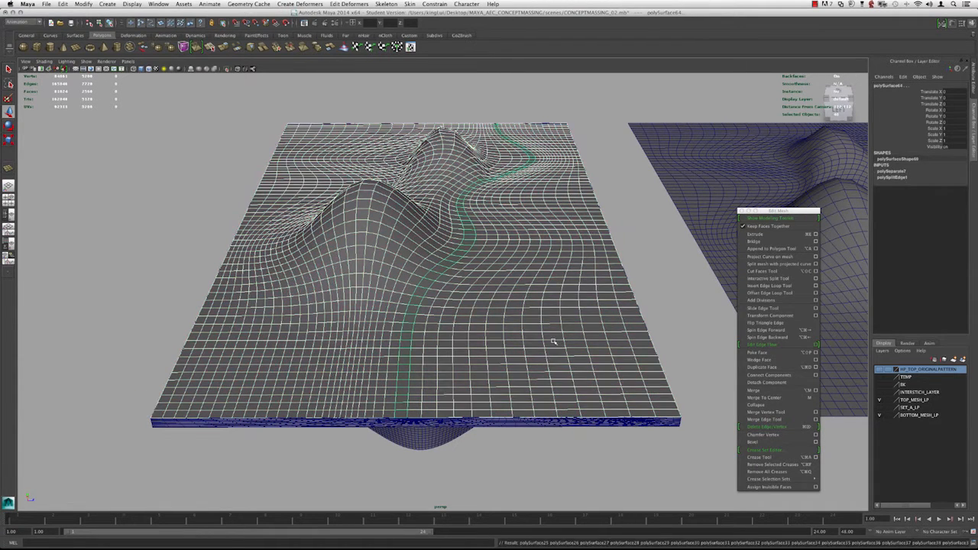
pyautogui.click(557, 344)
pyautogui.click(583, 344)
# - Undo the strip selections and the separation back to the whole selected pattern surface
pyautogui.press('z')
pyautogui.press('z')
pyautogui.press('z')
pyautogui.press('z')
pyautogui.press('z')
pyautogui.press('z')
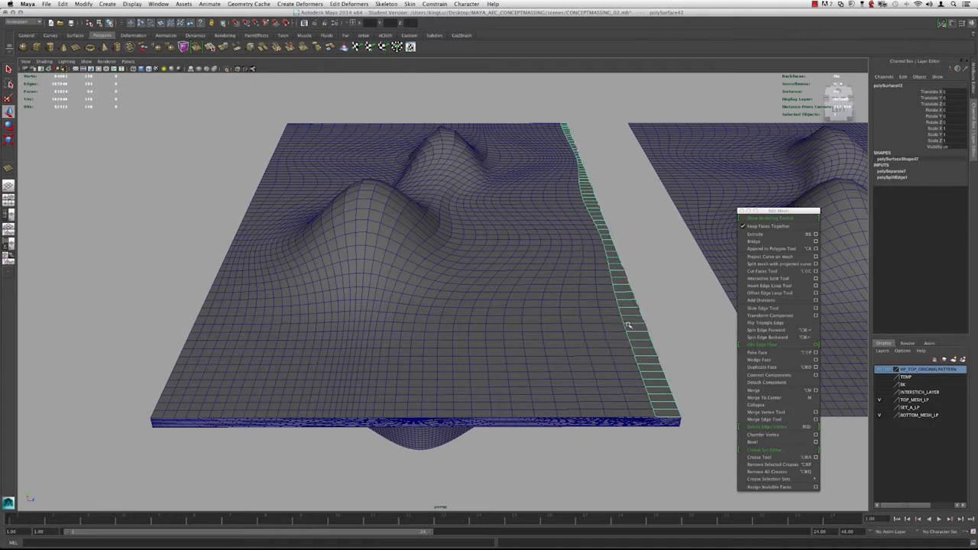
pyautogui.press('z')
pyautogui.press('z')
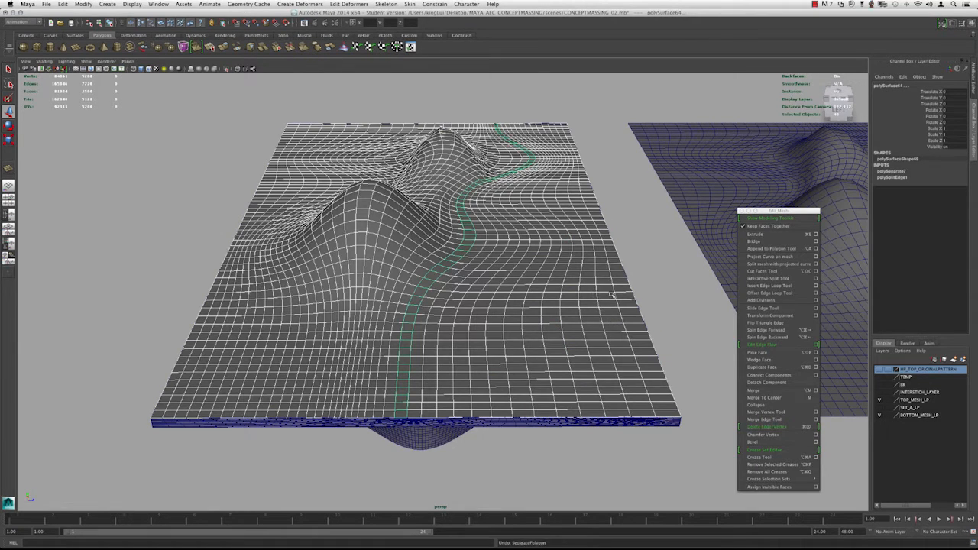
pyautogui.press('z')
pyautogui.press('z')
pyautogui.press('z')
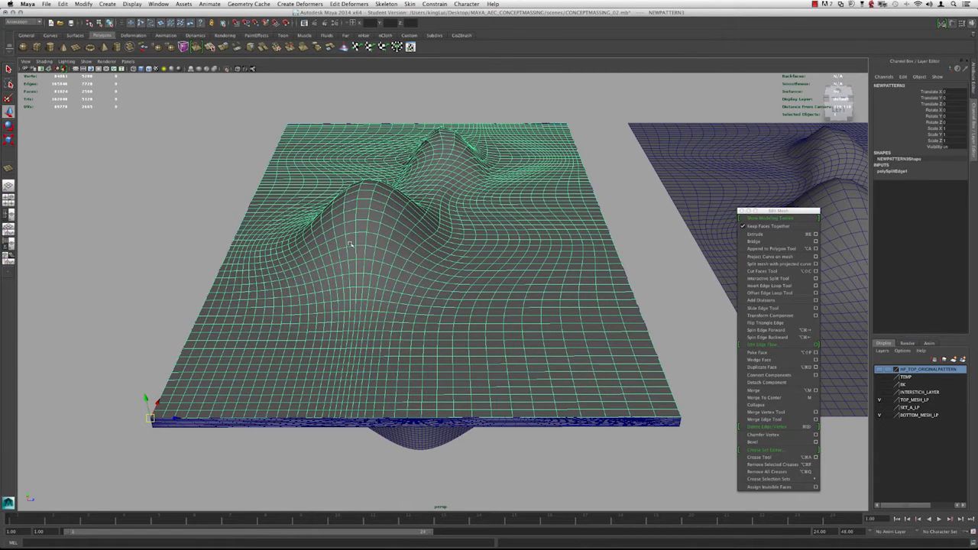
# - Separate the detached pattern surface into individual strips and hide everything except those strips
pyautogui.press('space')
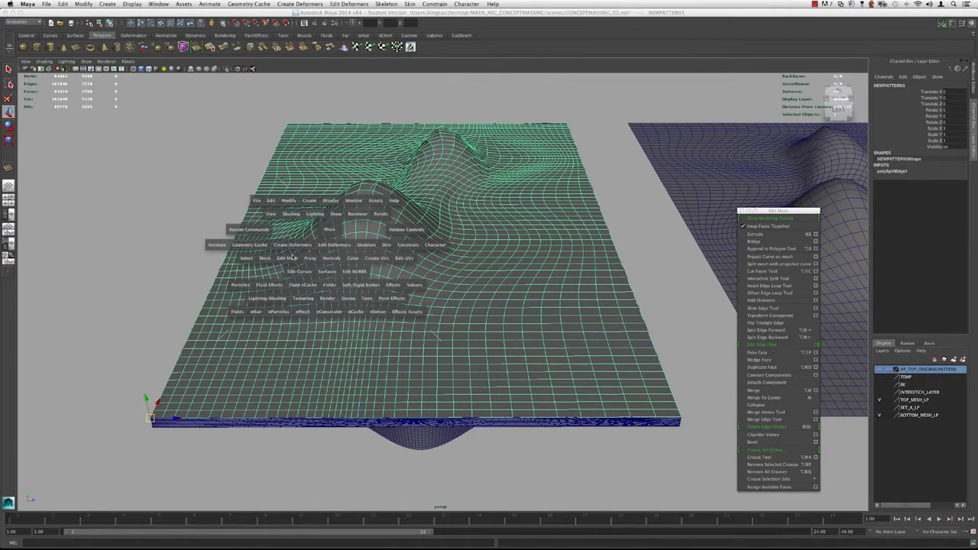
pyautogui.click(265, 259)
pyautogui.click(275, 278)
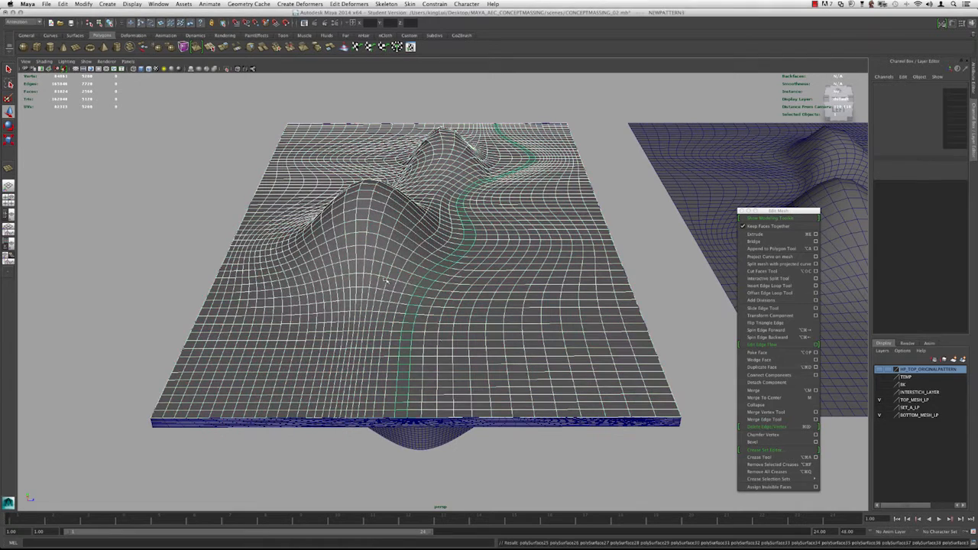
pyautogui.hotkey('alt', 'h')
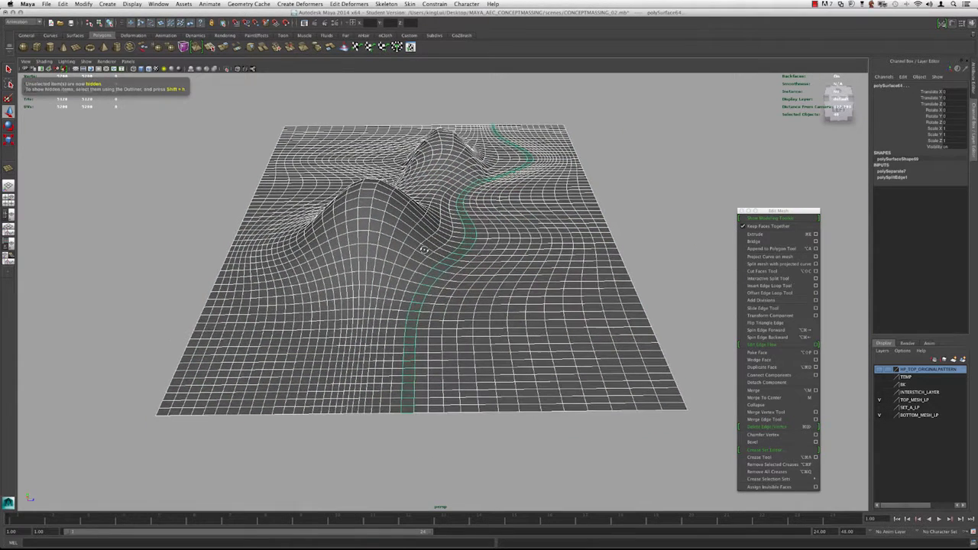
# - Try scaling the separated strips along the Z axis
pyautogui.press('r')
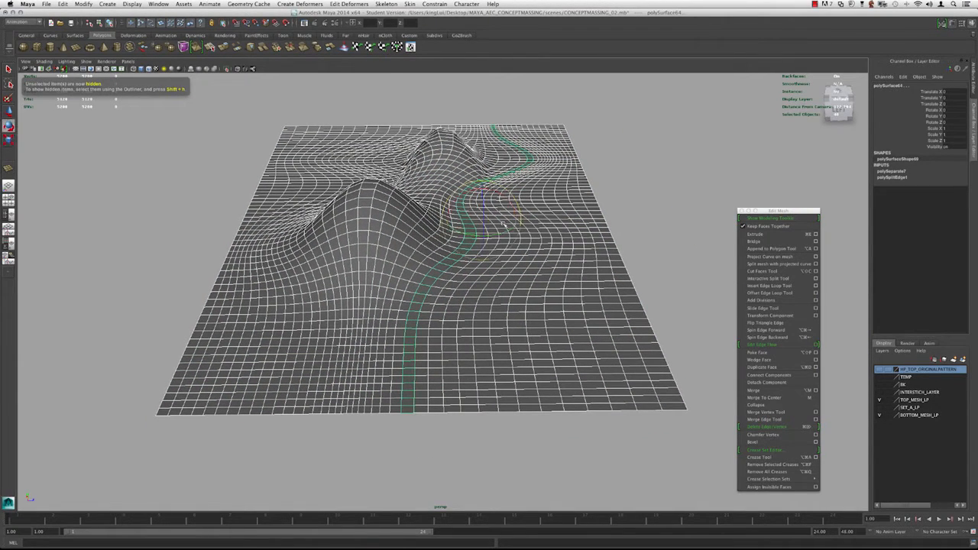
pyautogui.moveTo(517, 219); pyautogui.dragTo(515, 219)
pyautogui.press('z')
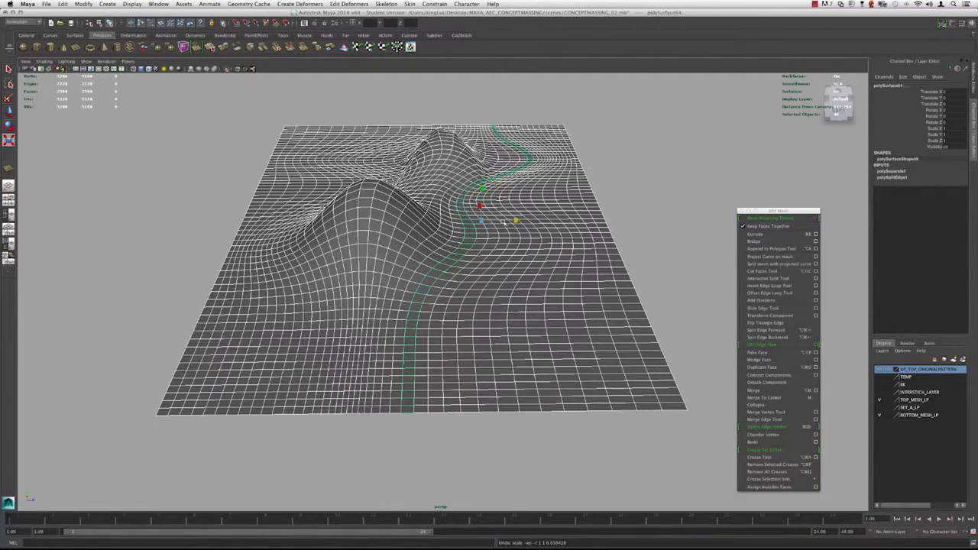
pyautogui.press('w')
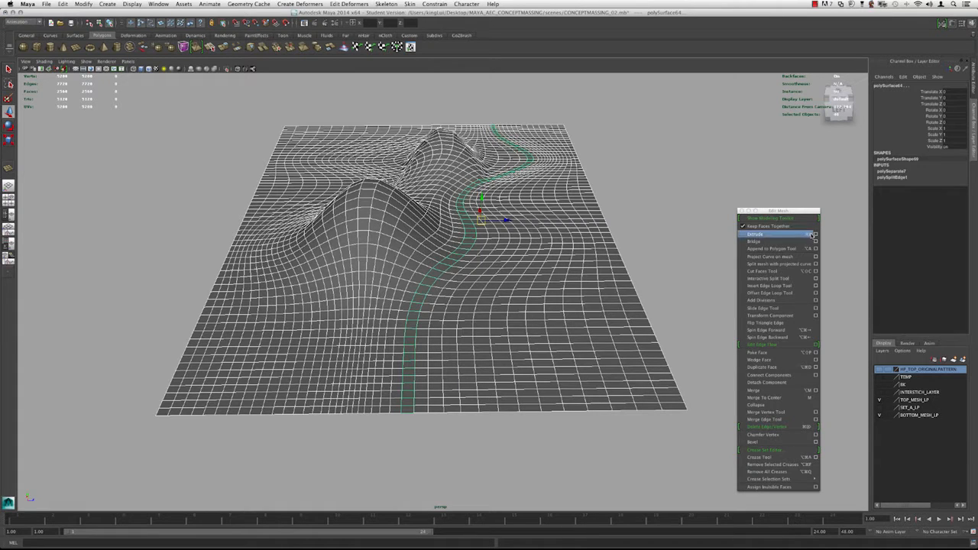
# - Extrude the faces of all the strips with an offset of 1
pyautogui.click(781, 235)
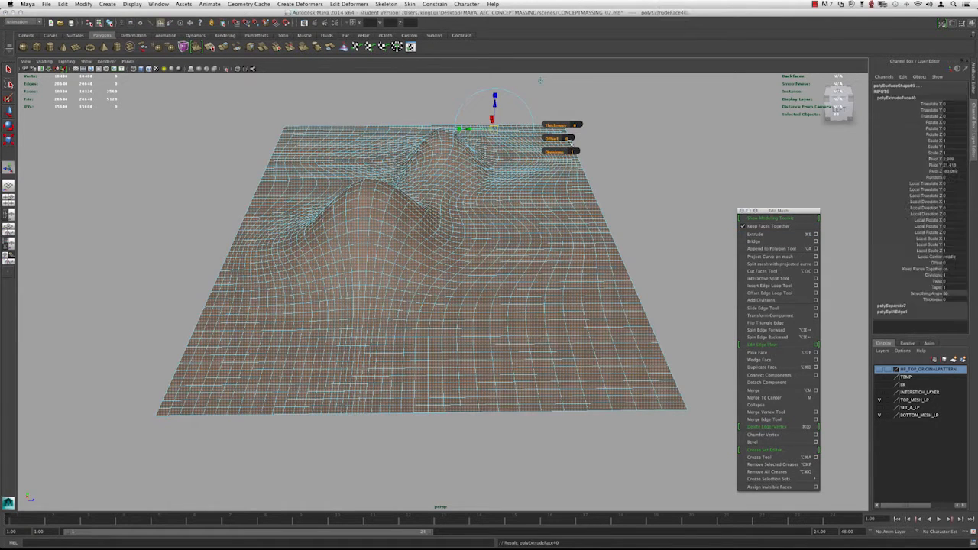
pyautogui.click(570, 138)
pyautogui.write('1')
pyautogui.press('Return')
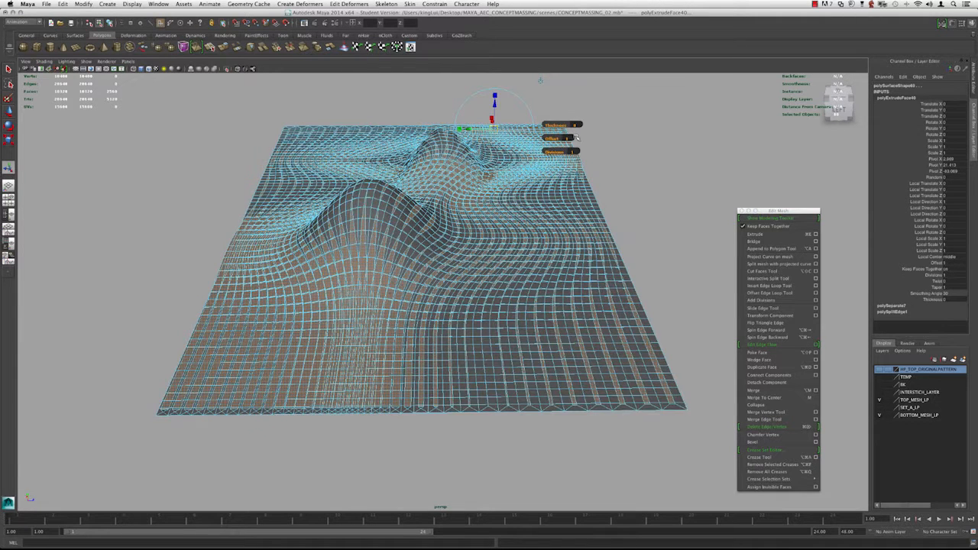
# - Try offsets of 0.25 and 0.3 for the strips' face extrusion
pyautogui.click(570, 137)
pyautogui.press('BackSpace')
pyautogui.write('0.25')
pyautogui.press('Return')
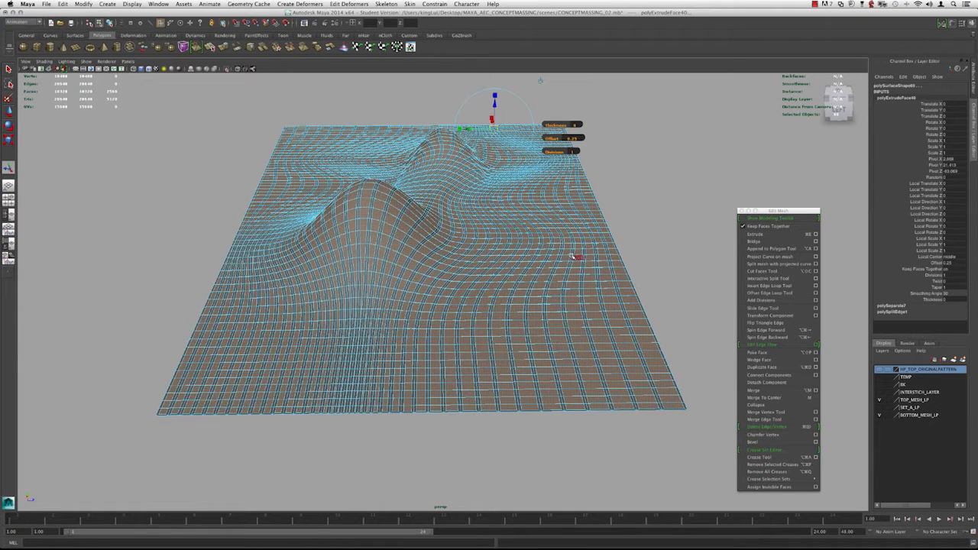
pyautogui.click(580, 138)
pyautogui.write('0.3')
pyautogui.press('Return')
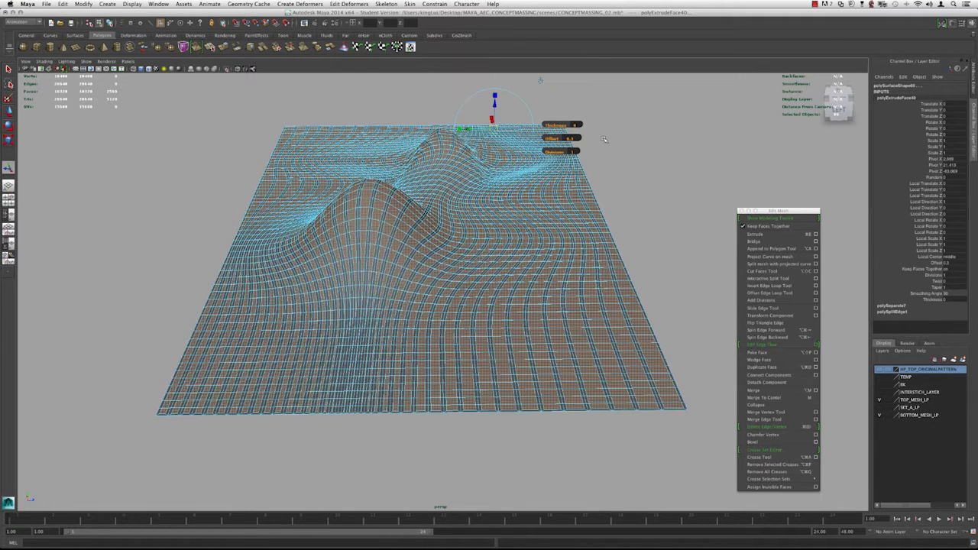
# - Set the strips' face extrusion offset to 0.5
pyautogui.click(569, 138)
pyautogui.write('0.5')
pyautogui.press('Return')
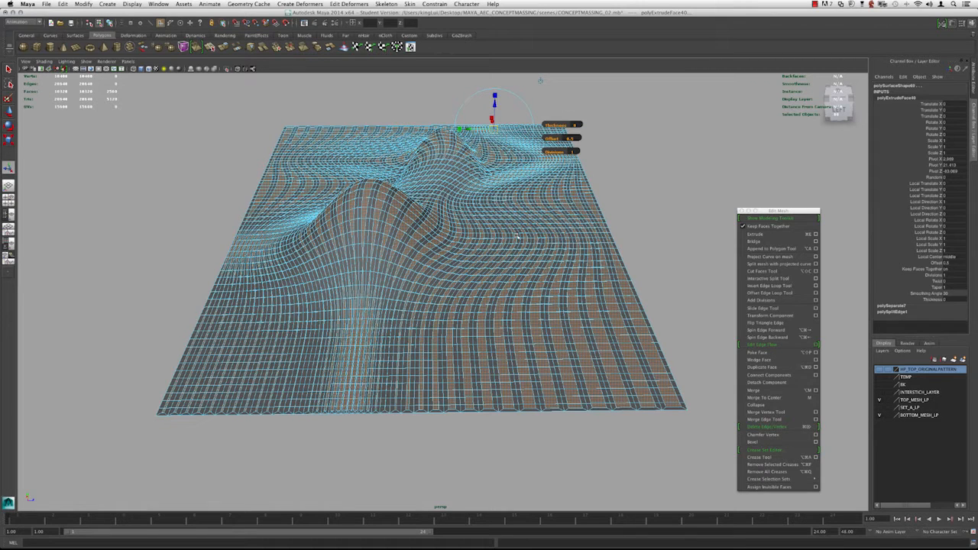
# - Move the inset faces of all strips slightly upward into raised ridges and compare them with smooth preview on and off
pyautogui.press('w')
pyautogui.keyDown('shift'); pyautogui.moveTo(118, 92); pyautogui.dragTo(764, 481); pyautogui.keyUp('shift')
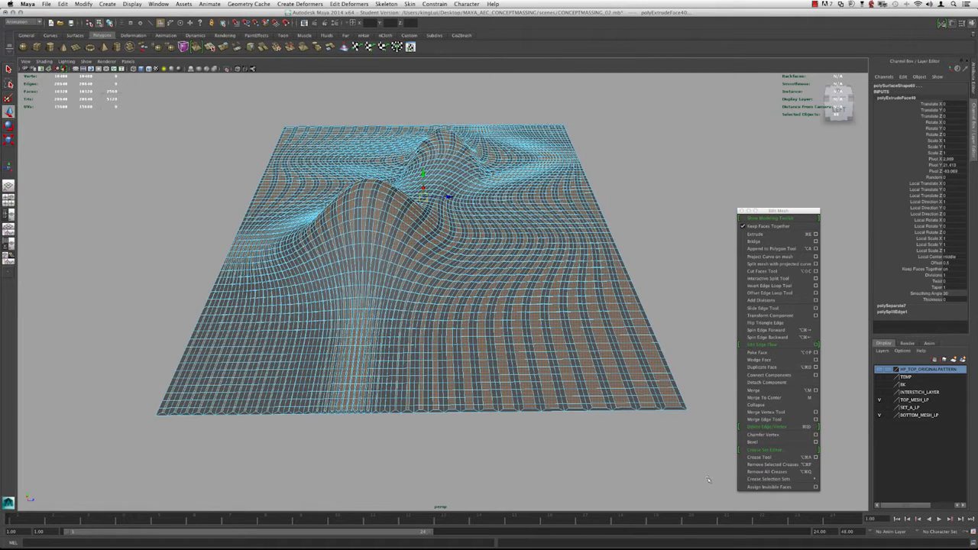
pyautogui.press('z')
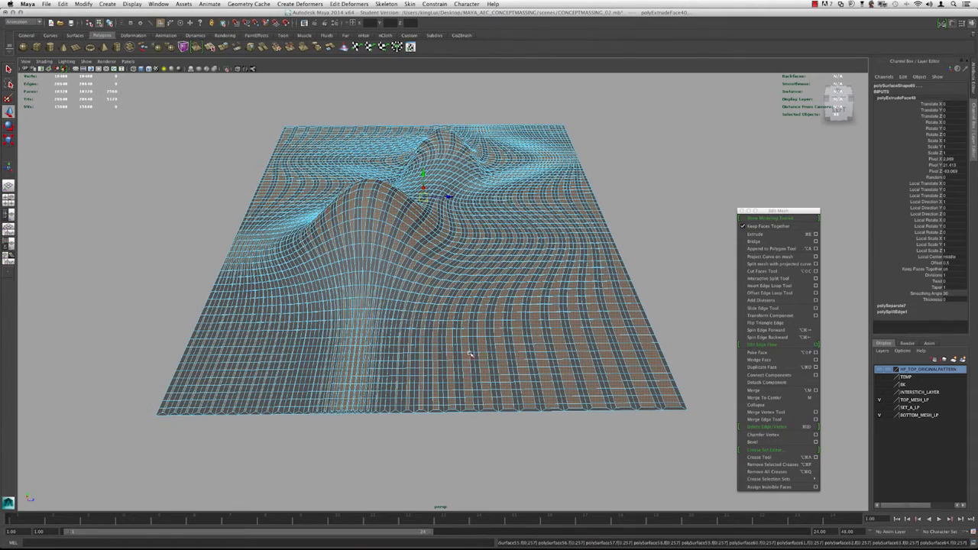
pyautogui.moveTo(423, 175); pyautogui.dragTo(422, 171)
pyautogui.press('super+z')
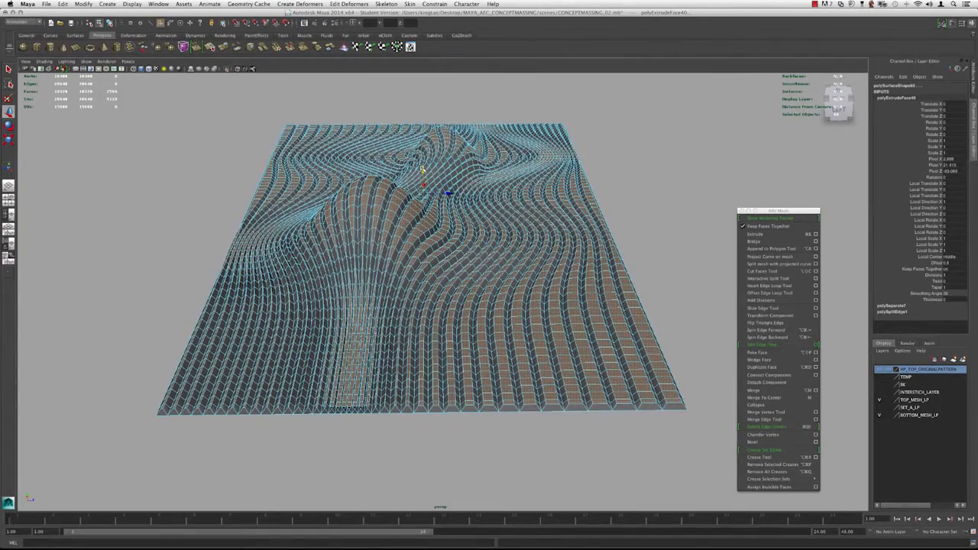
pyautogui.press('3')
pyautogui.press('1')
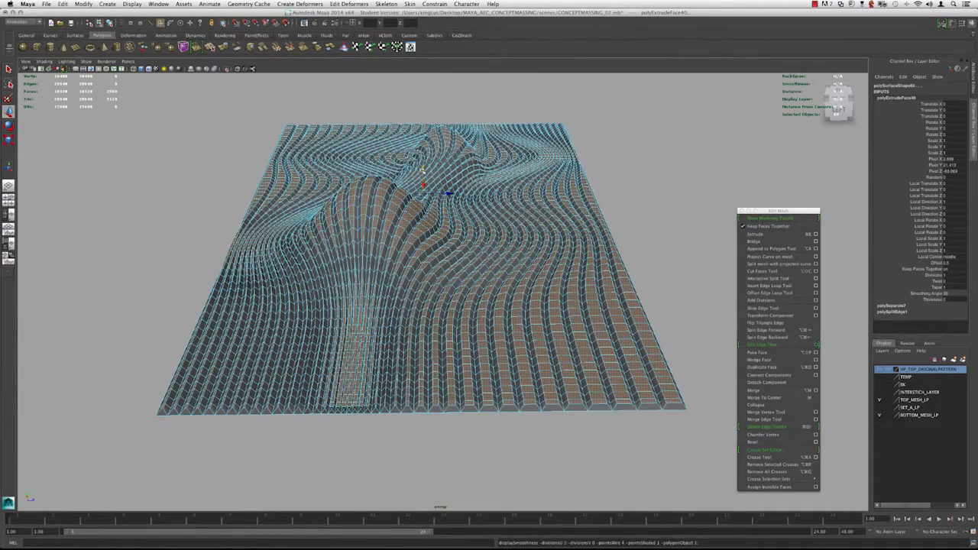
pyautogui.press('z')
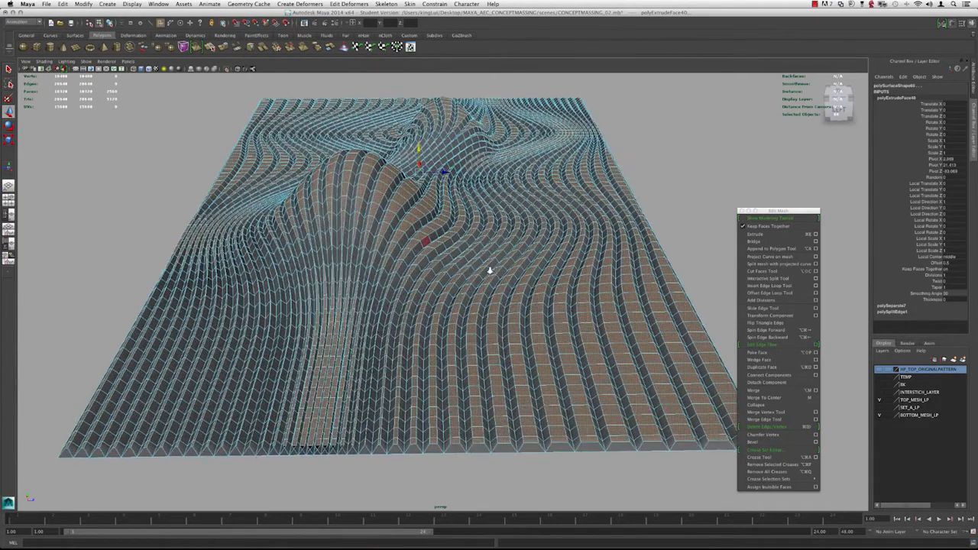
# - Undo the strips' raised ridges and face extrusion, going back to the plain, isolated strip surfaces
pyautogui.press('z')
pyautogui.press('z')
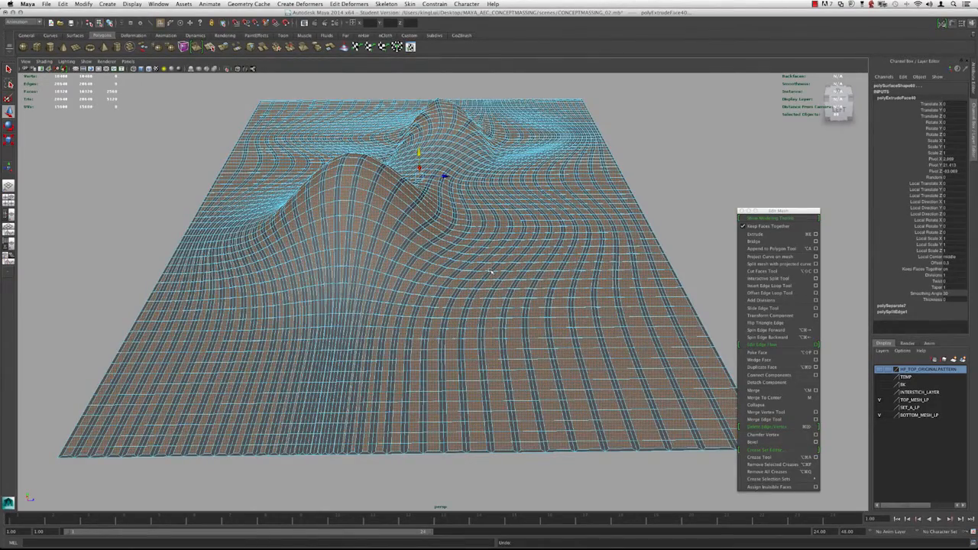
pyautogui.press('z')
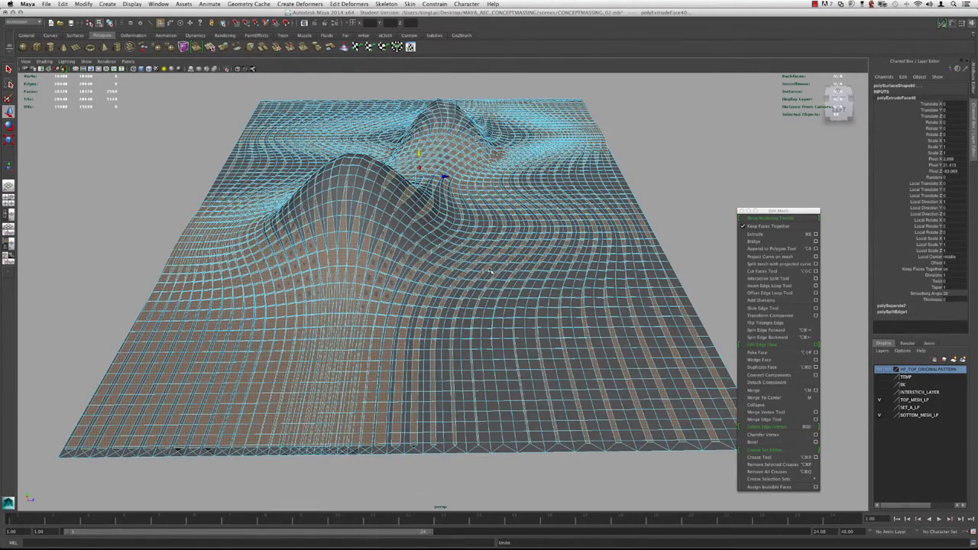
pyautogui.press('z')
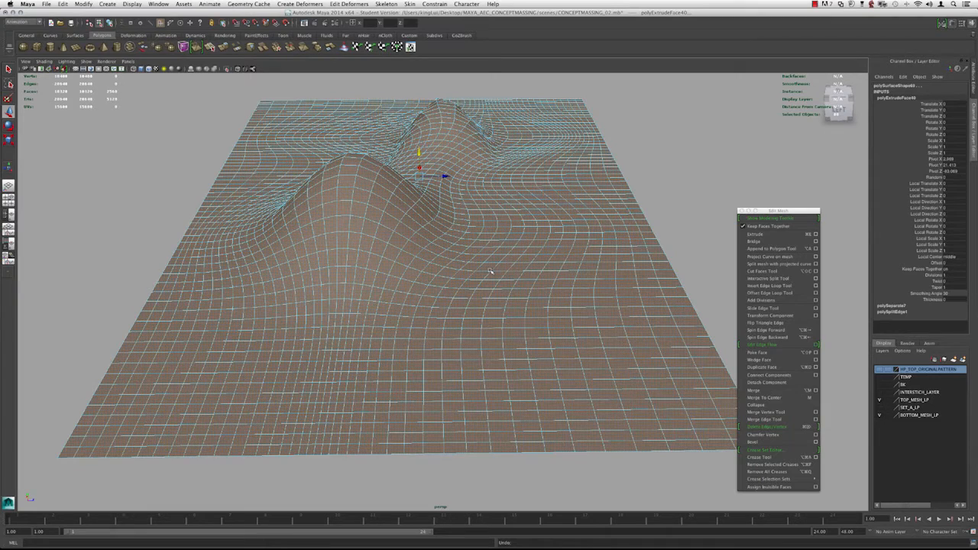
pyautogui.press('z')
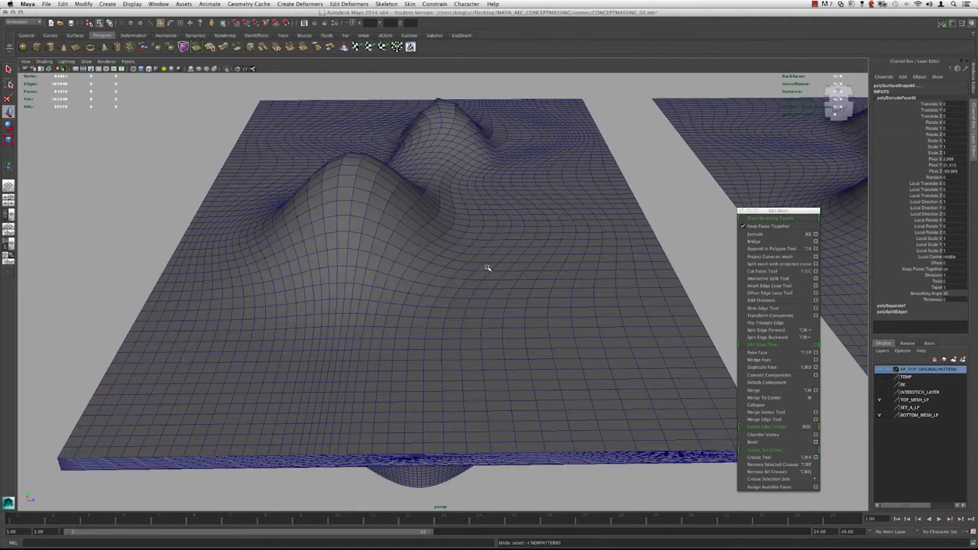
pyautogui.press('z')
pyautogui.press('z')
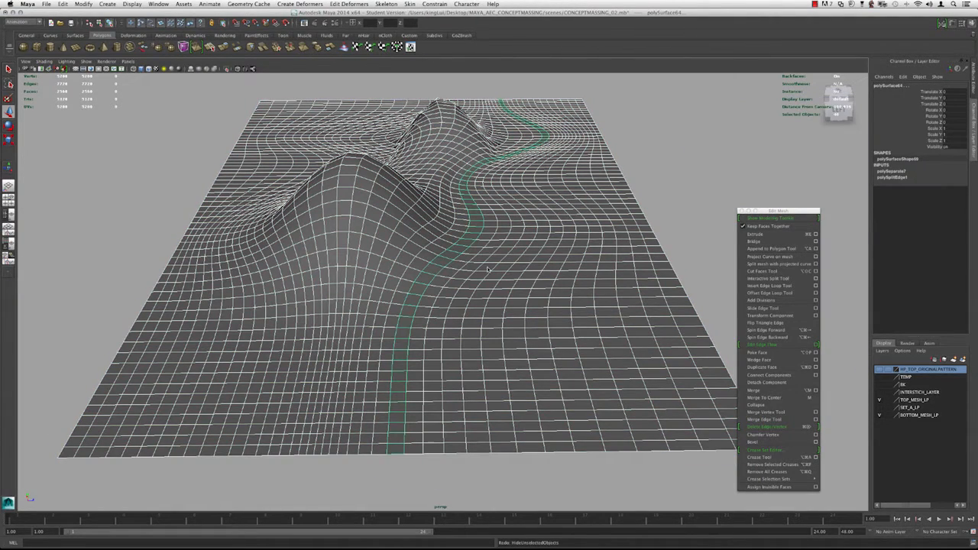
pyautogui.press('z')
pyautogui.press('z')
# - Extrude all faces of the strips with an offset of 0.1
pyautogui.press('super+e')
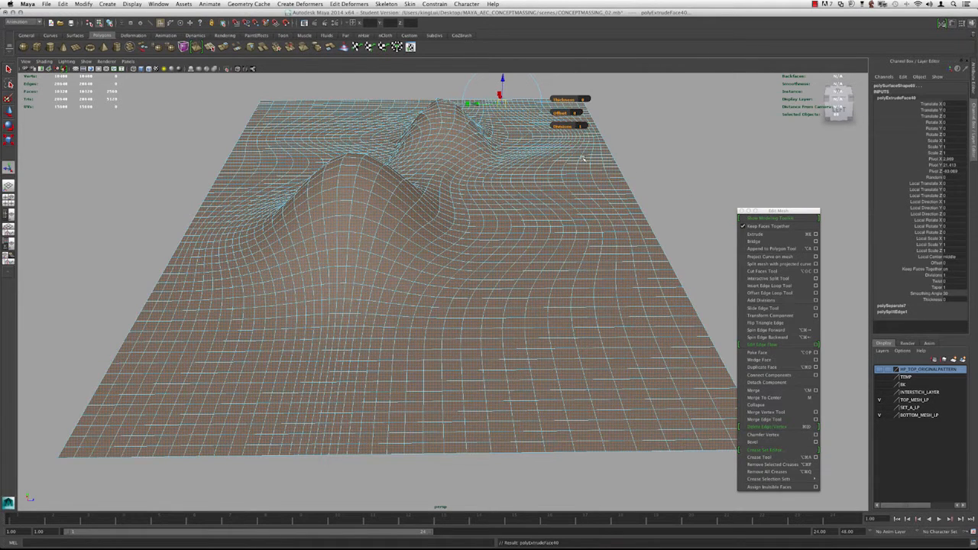
pyautogui.press('z')
pyautogui.press('z')
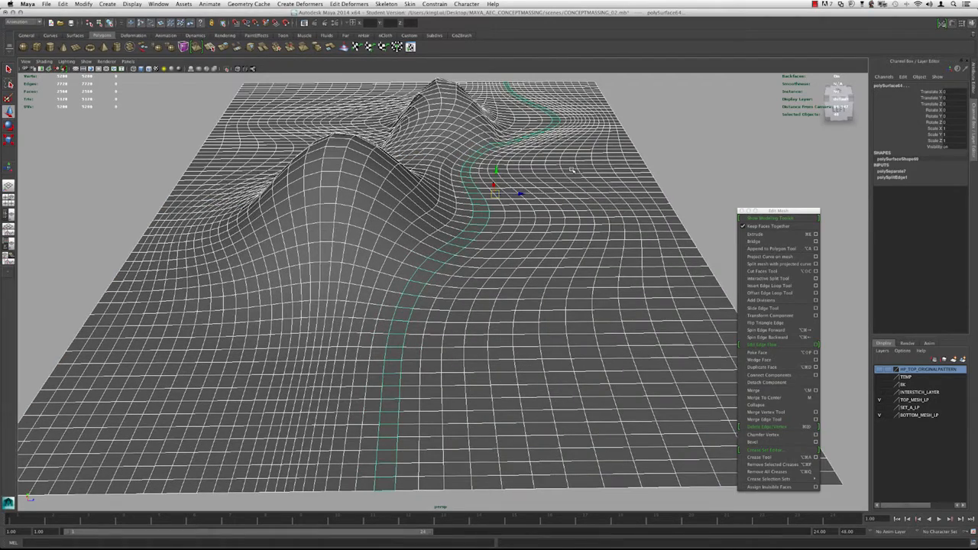
pyautogui.hotkey('shift', 'z')
pyautogui.hotkey('shift', 'z')
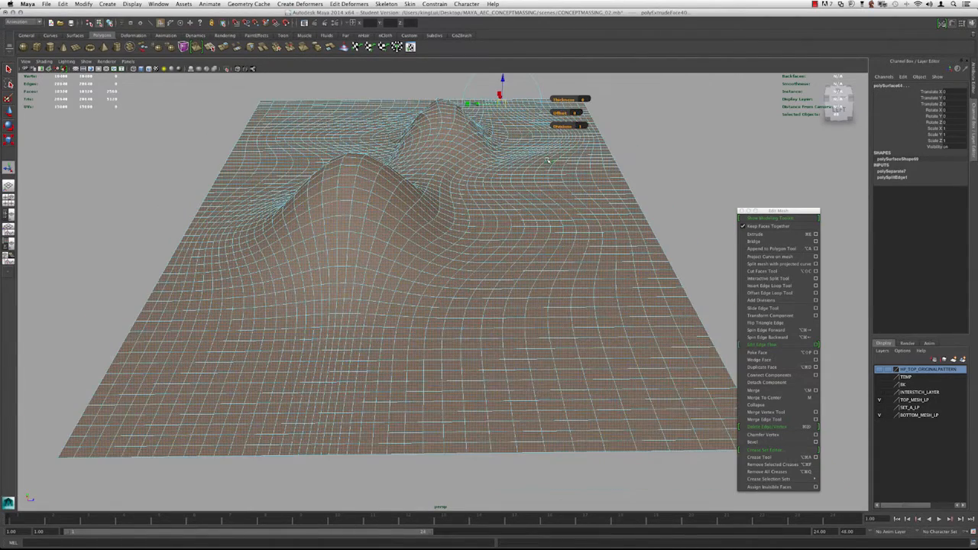
pyautogui.write('0.2')
pyautogui.press('Return')
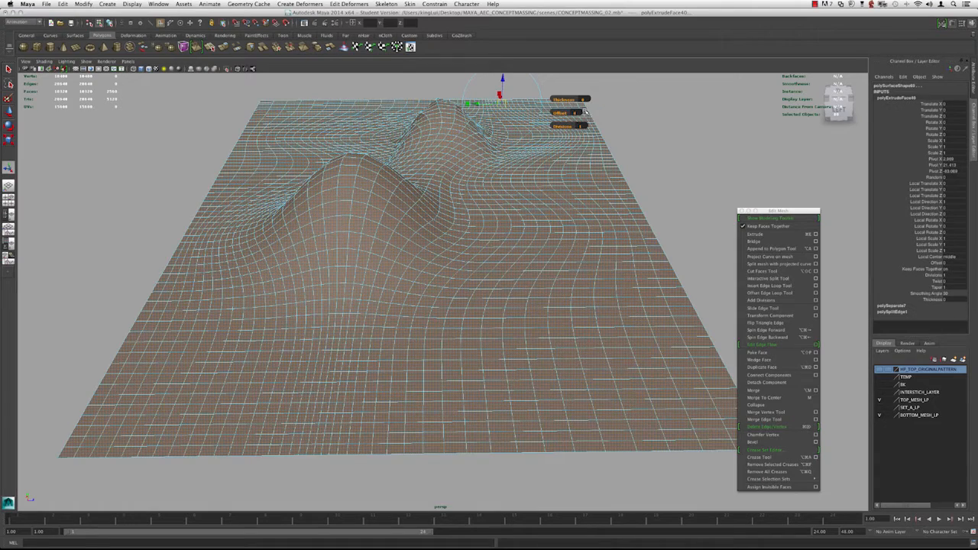
pyautogui.click(585, 113)
pyautogui.write('0.1')
pyautogui.press('Return')
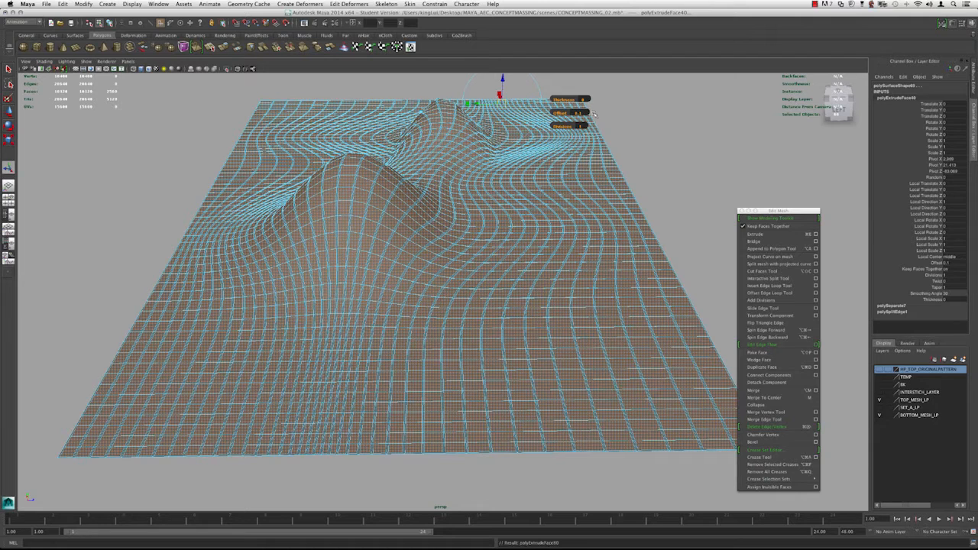
# - Extrude the inset strip faces again with an offset of 0.2
pyautogui.press('super+e')
pyautogui.click(585, 113)
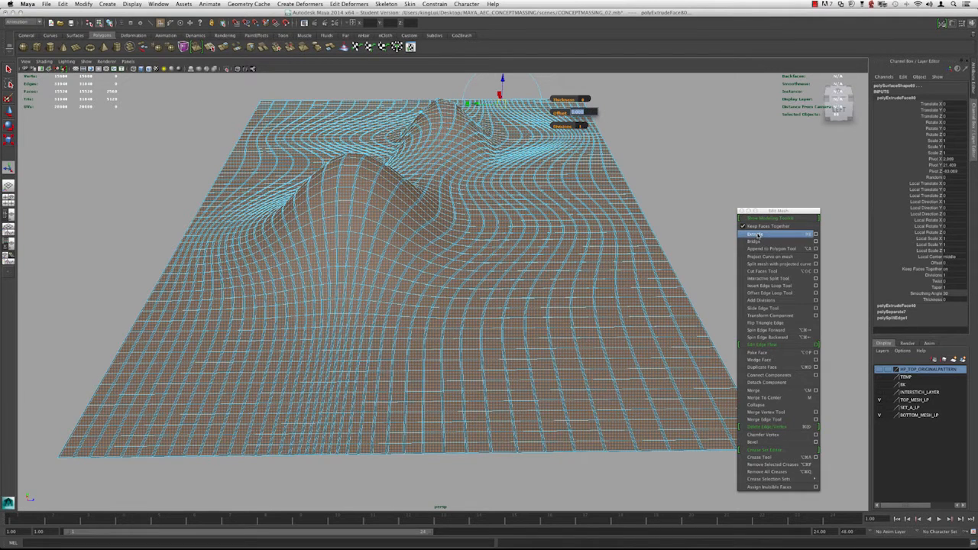
pyautogui.press('BackSpace')
pyautogui.write('0.2')
pyautogui.press('Return')
pyautogui.keyDown('alt'); pyautogui.moveTo(390, 283); pyautogui.dragTo(463, 302, button='right'); pyautogui.keyUp('alt')
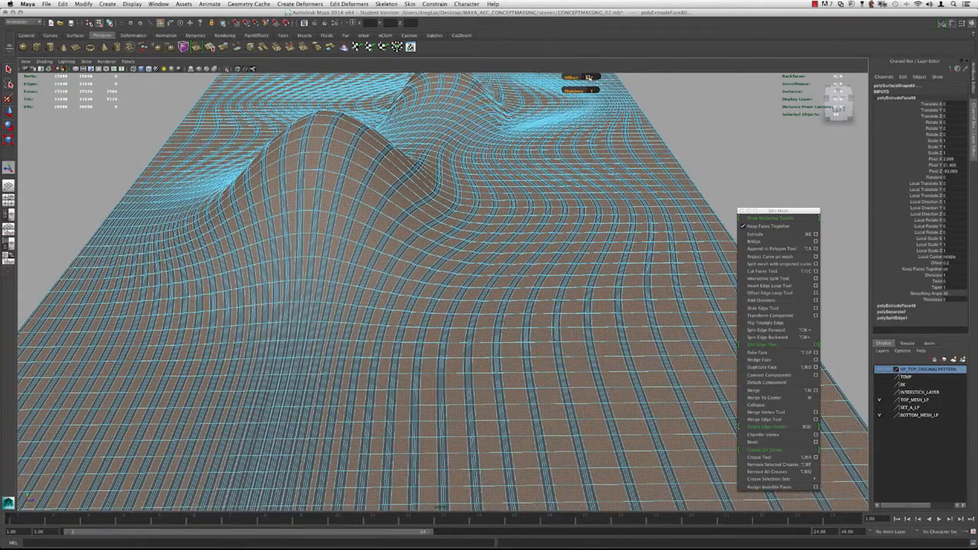
pyautogui.keyDown('alt'); pyautogui.moveTo(448, 185); pyautogui.dragTo(423, 191, button='right'); pyautogui.keyUp('alt')
pyautogui.keyDown('alt'); pyautogui.moveTo(497, 98); pyautogui.dragTo(502, 132, button='middle'); pyautogui.keyUp('alt')
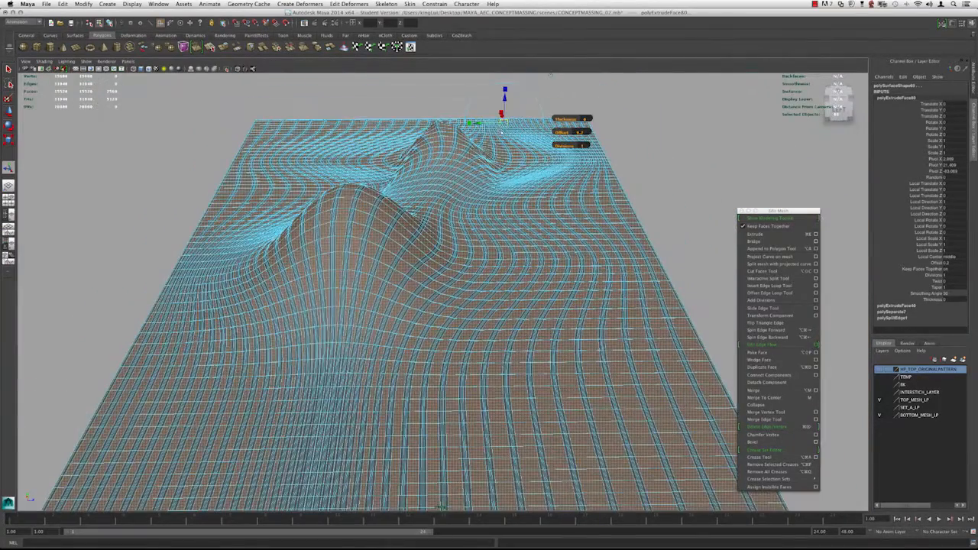
# - Move the inset faces of all strips slightly upward and check the ridges with smooth preview
pyautogui.moveTo(505, 99); pyautogui.dragTo(505, 97)
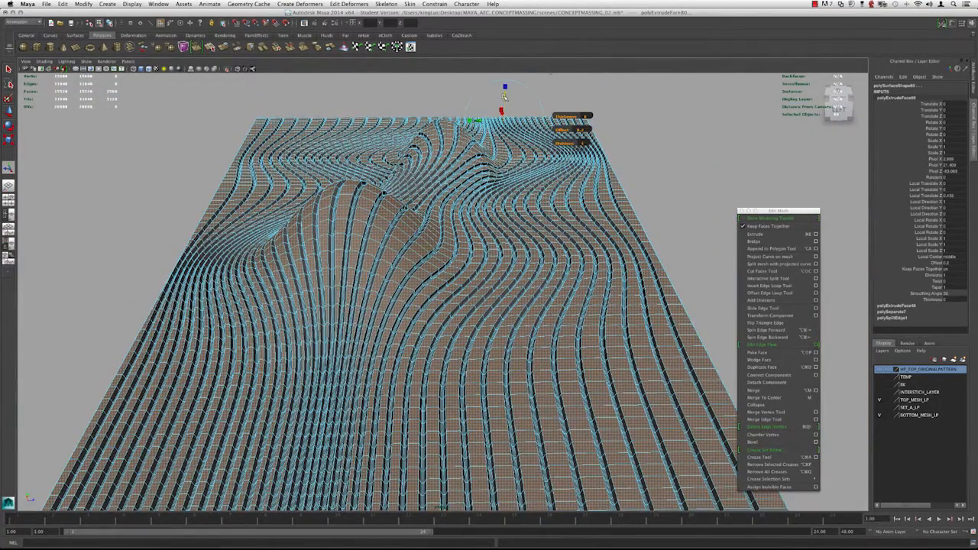
pyautogui.press('3')
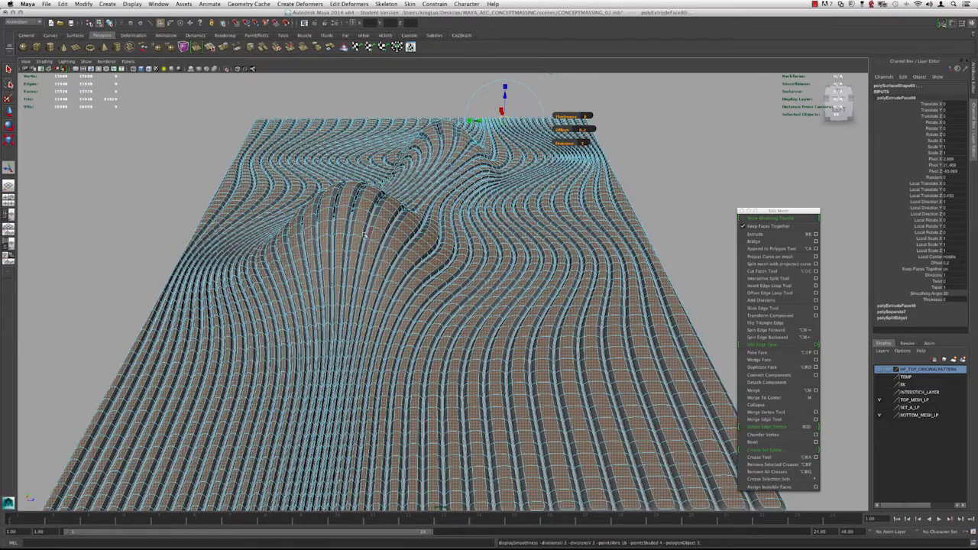
pyautogui.keyDown('alt'); pyautogui.moveTo(365, 231); pyautogui.dragTo(454, 254, button='right'); pyautogui.keyUp('alt')
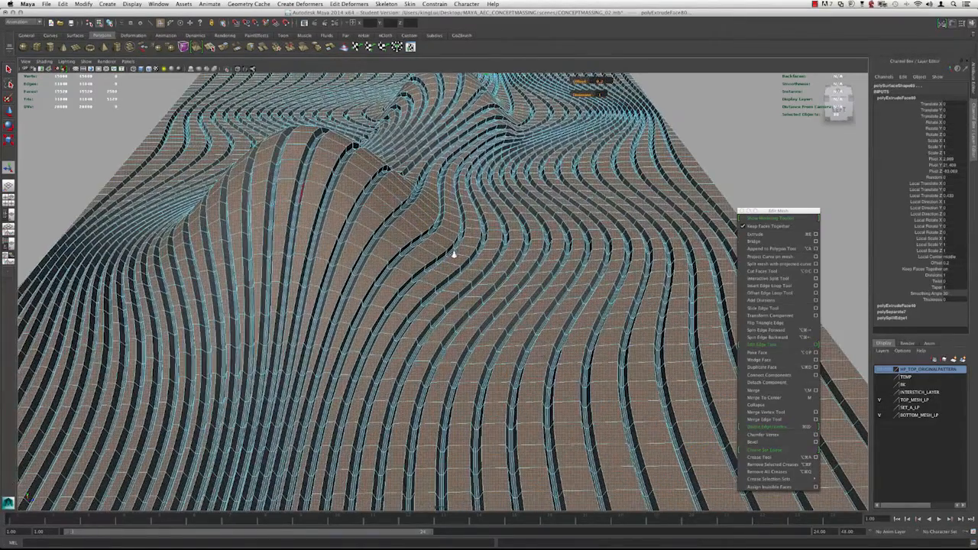
pyautogui.scroll(-5, 412, 262)
pyautogui.moveTo(510, 81); pyautogui.dragTo(512, 82)
# - Extrude the raised strip faces twice more, moving the new faces slightly upward
pyautogui.hotkey('ctrl', 'e')
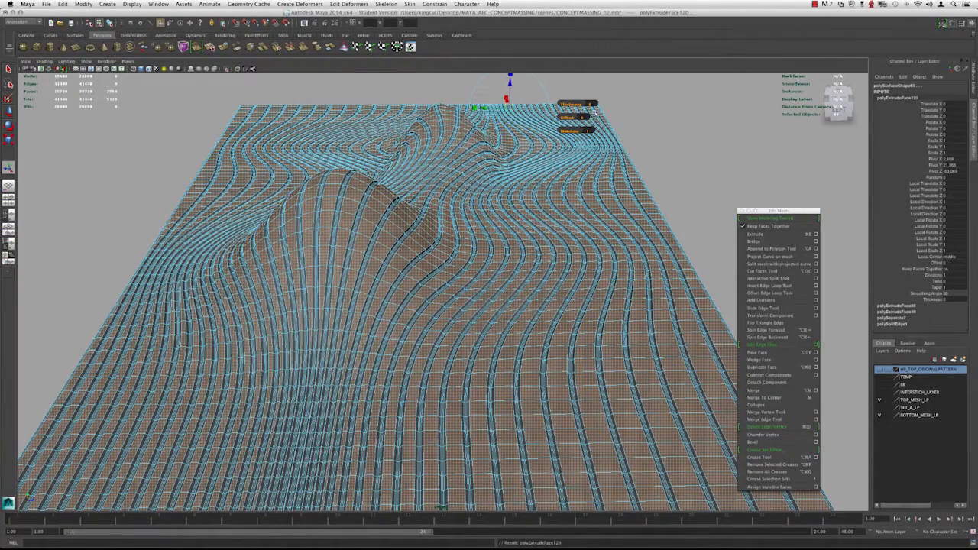
pyautogui.moveTo(511, 79); pyautogui.dragTo(510, 80)
pyautogui.press('super+e')
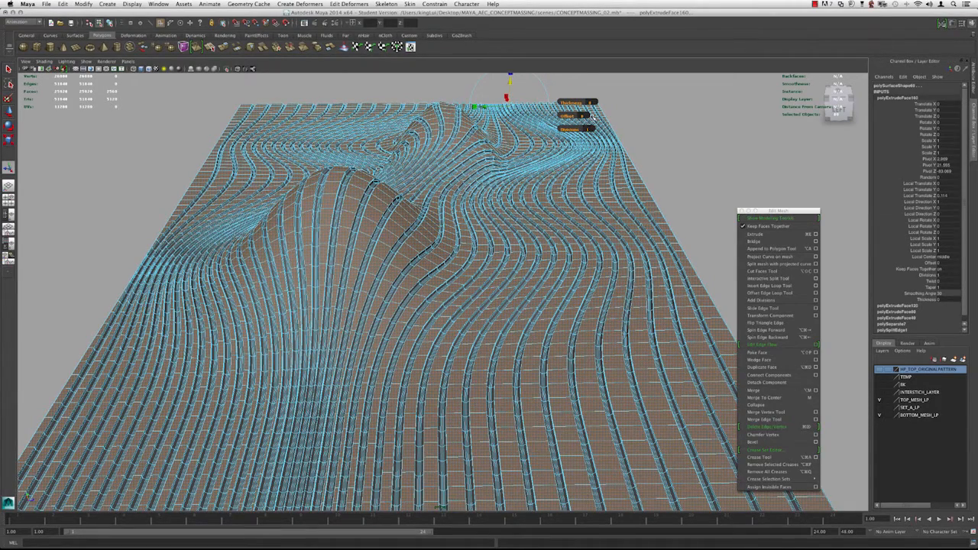
# - Extrude the strip faces again, trying offsets of 0.2 and 0.1 before 0.05, and raise the new faces slightly
pyautogui.press('super+e')
pyautogui.write('0.2')
pyautogui.press('Return')
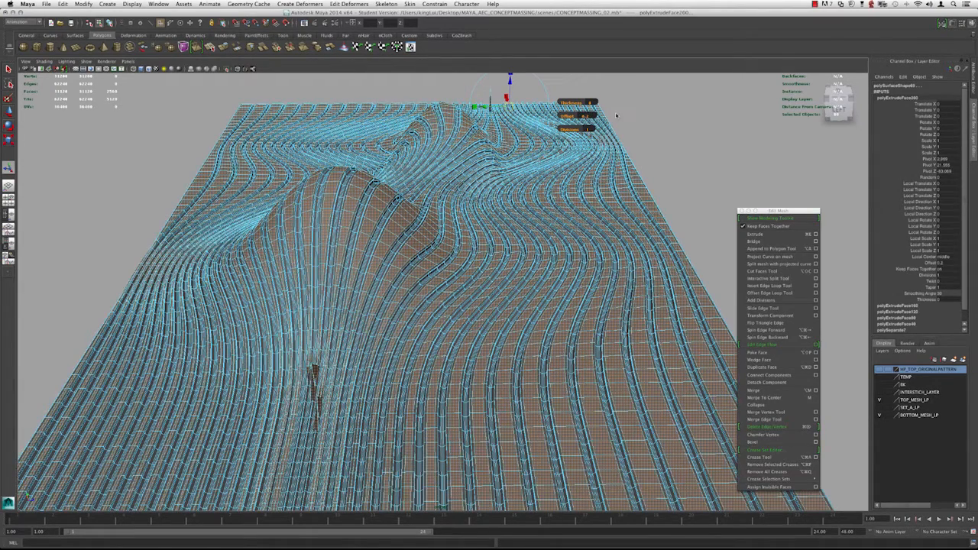
pyautogui.click(590, 116)
pyautogui.write('0.1')
pyautogui.press('Return')
pyautogui.click(590, 115)
pyautogui.write('0.05')
pyautogui.press('Return')
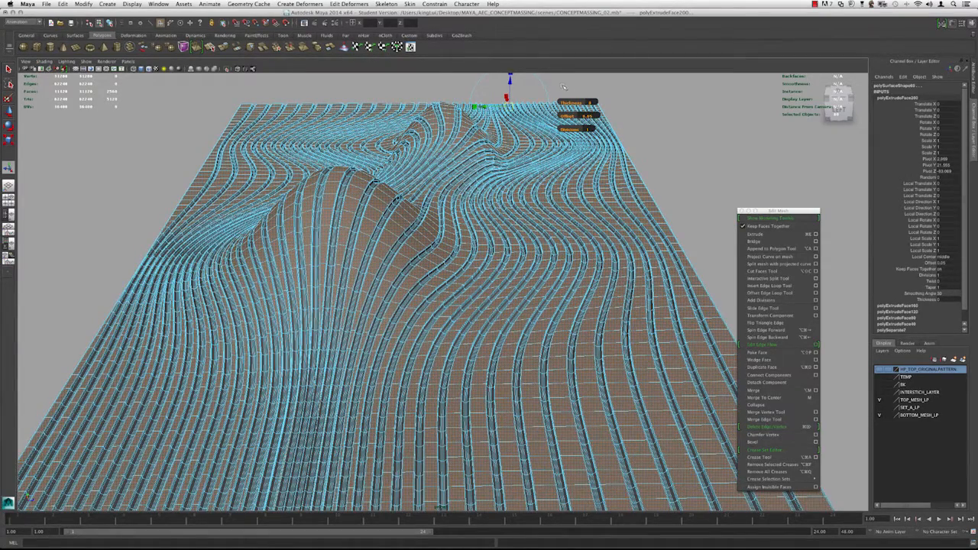
pyautogui.moveTo(510, 82); pyautogui.dragTo(511, 81)
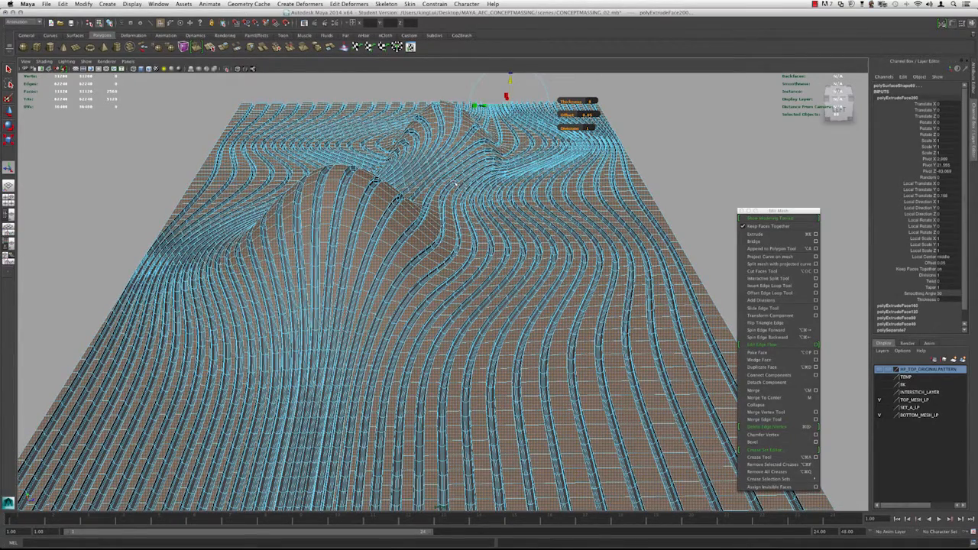
# - Return to object selection, turn off the wireframe overlay on shaded surfaces, and switch smooth preview for all strips
pyautogui.moveTo(455, 181); pyautogui.dragTo(497, 162, button='right')
pyautogui.click(675, 146)
pyautogui.keyDown('alt'); pyautogui.moveTo(676, 146); pyautogui.dragTo(621, 153, button='right'); pyautogui.keyUp('alt')
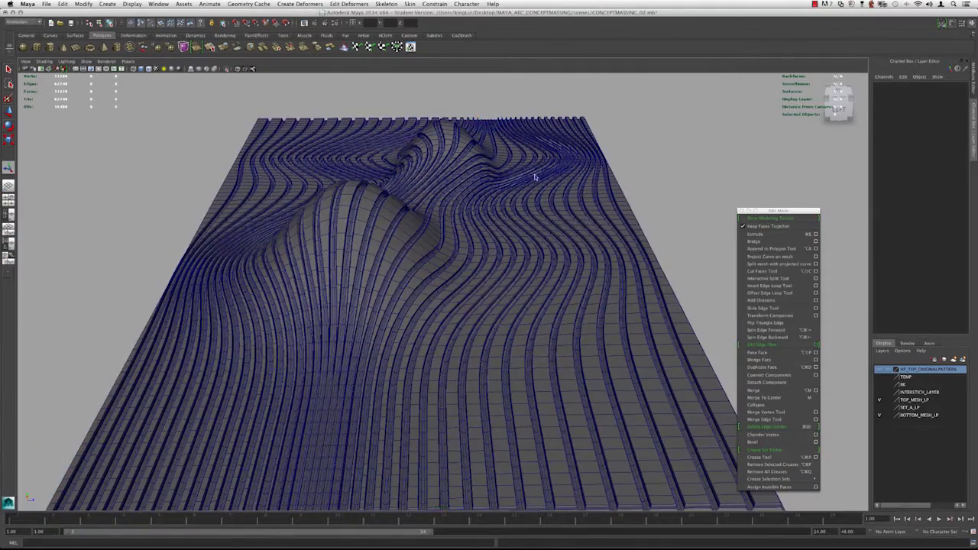
pyautogui.click(474, 186)
pyautogui.keyDown('alt'); pyautogui.moveTo(474, 186); pyautogui.dragTo(187, 113, button='right'); pyautogui.keyUp('alt')
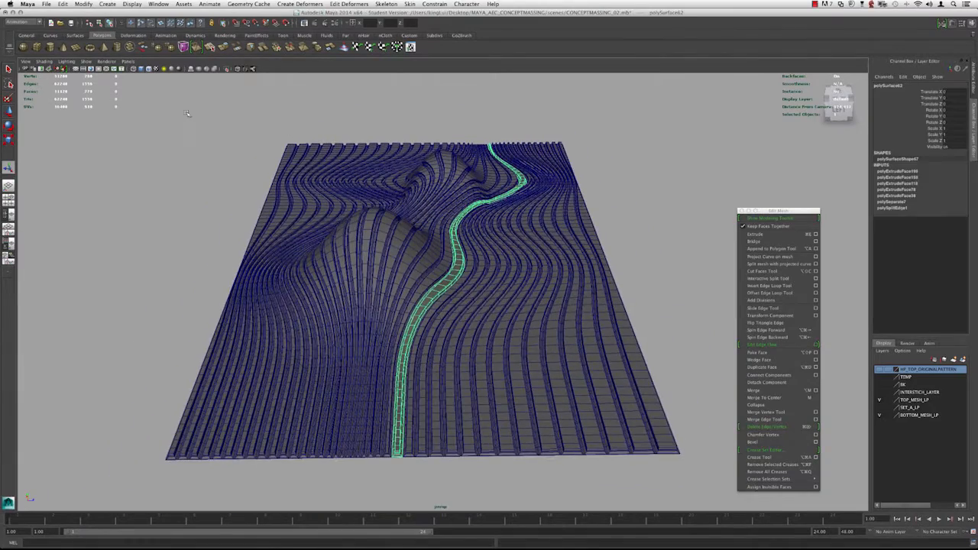
pyautogui.click(149, 68)
pyautogui.click(203, 147)
pyautogui.moveTo(204, 147)
pyautogui.keyDown('alt'); pyautogui.mouseDown()
pyautogui.moveTo(209, 179)
pyautogui.moveTo(214, 160)
pyautogui.moveTo(695, 440)
pyautogui.mouseUp(); pyautogui.keyUp('alt')
pyautogui.press('3')
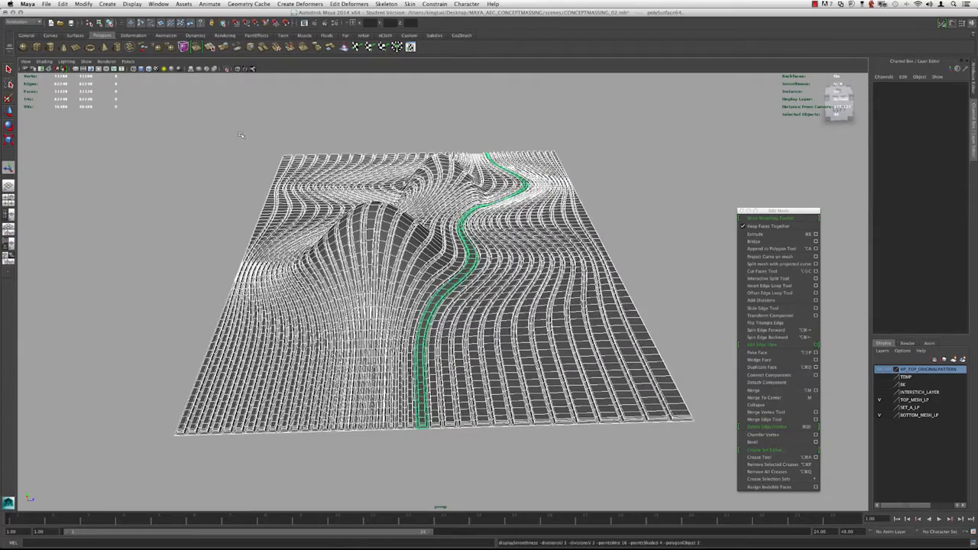
pyautogui.click(253, 175)
# - Examine the strips' raised profile up close around the two peaks and from farther away
pyautogui.keyDown('alt'); pyautogui.moveTo(333, 221); pyautogui.dragTo(481, 351); pyautogui.keyUp('alt')
pyautogui.moveTo(272, 215); pyautogui.dragTo(432, 238)
pyautogui.click(257, 214)
pyautogui.click(433, 237)
pyautogui.keyDown('alt'); pyautogui.moveTo(298, 206); pyautogui.dragTo(435, 272, button='right'); pyautogui.keyUp('alt')
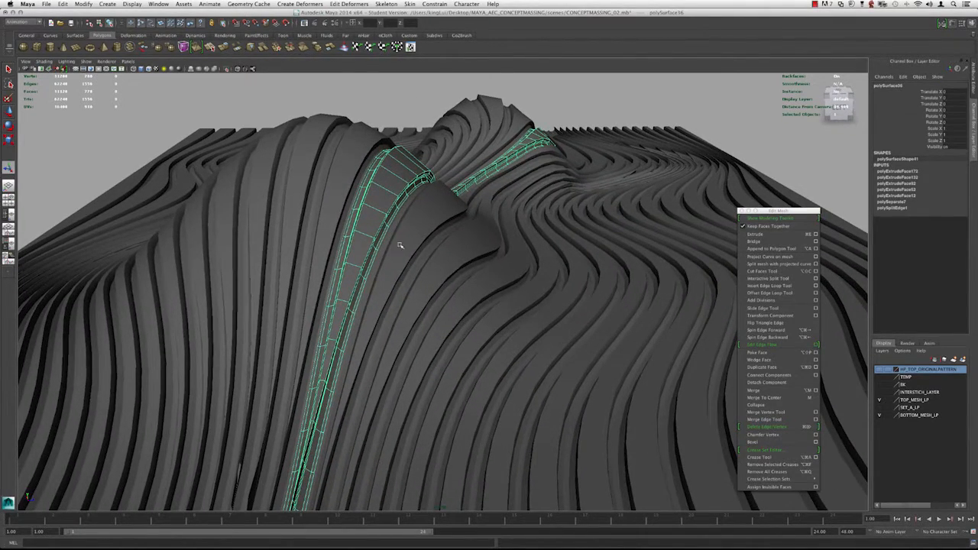
pyautogui.keyDown('alt'); pyautogui.moveTo(418, 180); pyautogui.dragTo(384, 211); pyautogui.keyUp('alt')
pyautogui.keyDown('alt'); pyautogui.moveTo(384, 210); pyautogui.dragTo(319, 169, button='right'); pyautogui.keyUp('alt')
pyautogui.keyDown('alt'); pyautogui.moveTo(319, 168); pyautogui.dragTo(319, 190); pyautogui.keyUp('alt')
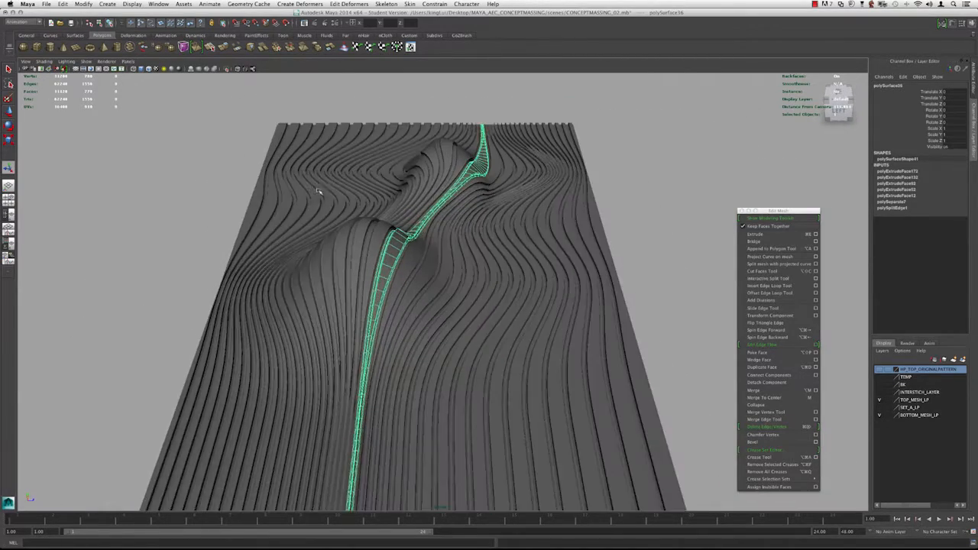
# - Turn on smooth preview for all strips and clear the selection
pyautogui.keyDown('alt'); pyautogui.moveTo(319, 191); pyautogui.dragTo(291, 190, button='right'); pyautogui.keyUp('alt')
pyautogui.press('3')
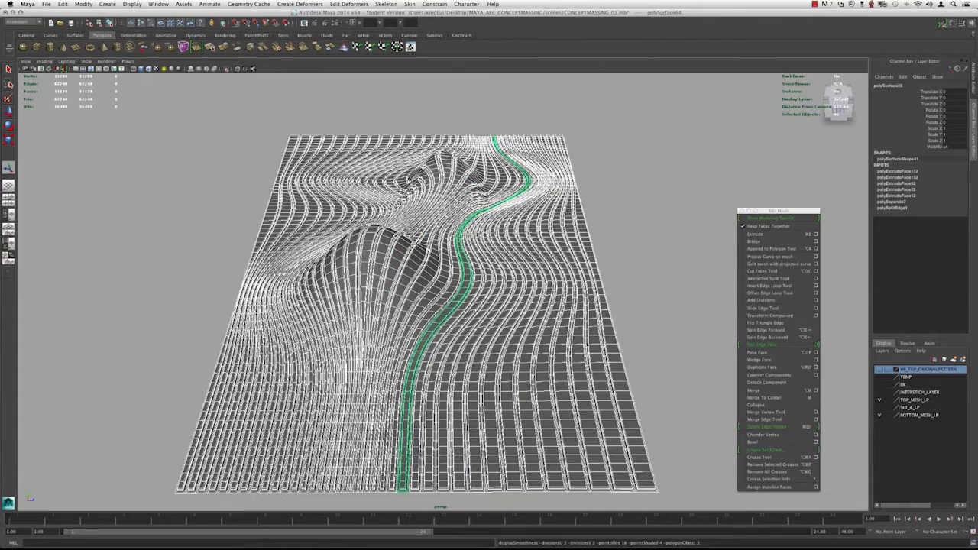
pyautogui.click(269, 202)
pyautogui.keyDown('alt'); pyautogui.moveTo(269, 202); pyautogui.dragTo(300, 212); pyautogui.keyUp('alt')
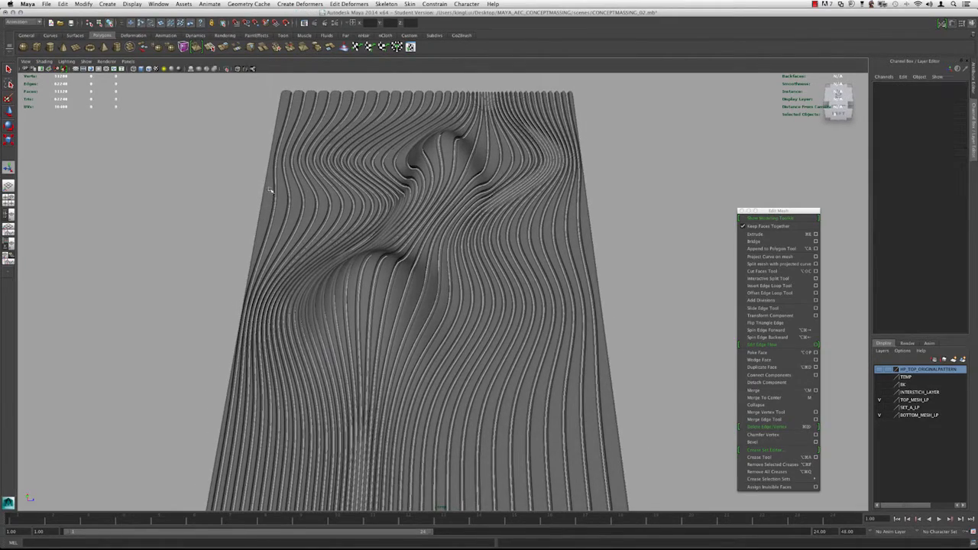
pyautogui.keyDown('alt'); pyautogui.moveTo(300, 212); pyautogui.dragTo(304, 218, button='right'); pyautogui.keyUp('alt')
# - Bring back the hidden scene objects and isolate the central massing model together with its strip surface
pyautogui.hotkey('shift', 'i')
pyautogui.keyDown('alt'); pyautogui.moveTo(378, 260); pyautogui.dragTo(369, 266, button='right'); pyautogui.keyUp('alt')
pyautogui.keyDown('alt'); pyautogui.moveTo(369, 266); pyautogui.dragTo(367, 242); pyautogui.keyUp('alt')
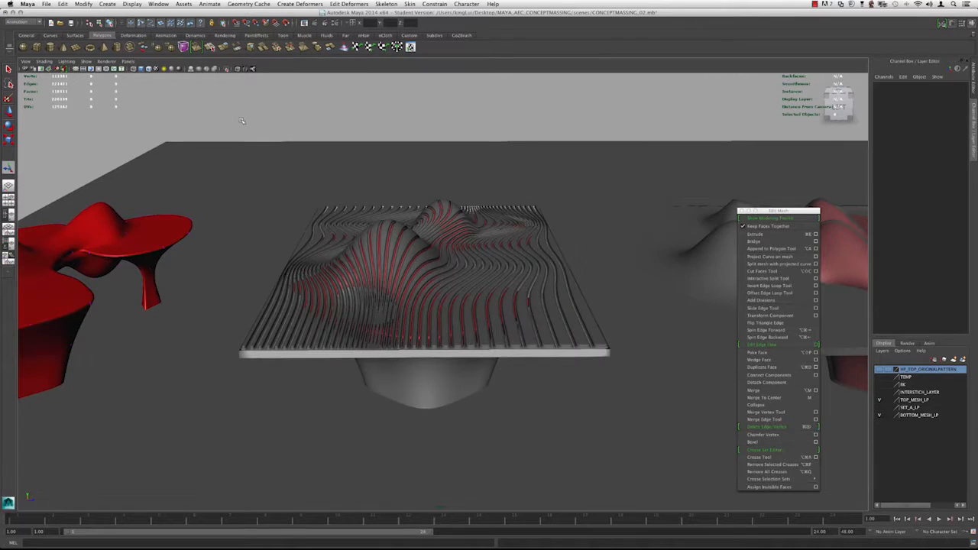
pyautogui.press('z')
pyautogui.hotkey('alt', 'h')
pyautogui.click(332, 116)
pyautogui.keyDown('alt'); pyautogui.moveTo(340, 160); pyautogui.dragTo(317, 145); pyautogui.keyUp('alt')
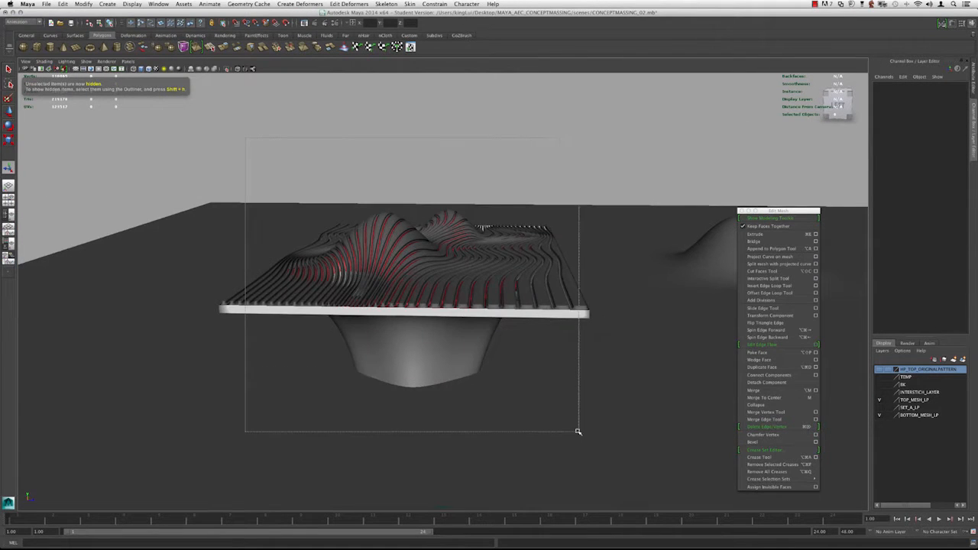
pyautogui.moveTo(576, 435); pyautogui.dragTo(576, 434)
pyautogui.hotkey('shift', 'i')
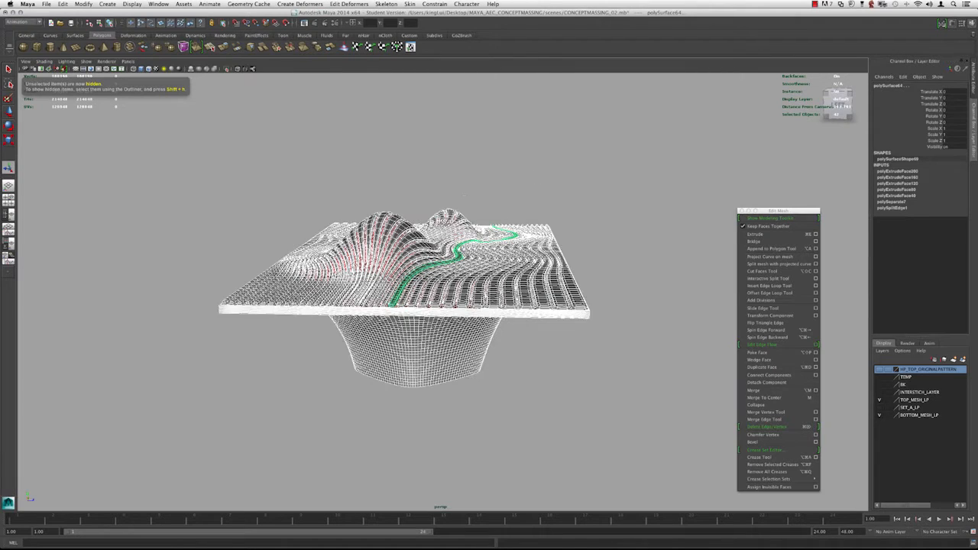
# - Hide the grey outer slab surface beneath the strip pattern
pyautogui.keyDown('alt'); pyautogui.moveTo(465, 194); pyautogui.dragTo(453, 234); pyautogui.keyUp('alt')
pyautogui.click(584, 186)
pyautogui.keyDown('alt'); pyautogui.moveTo(578, 200); pyautogui.dragTo(457, 201, button='right'); pyautogui.keyUp('alt')
pyautogui.keyDown('alt'); pyautogui.moveTo(457, 201); pyautogui.dragTo(454, 214); pyautogui.keyUp('alt')
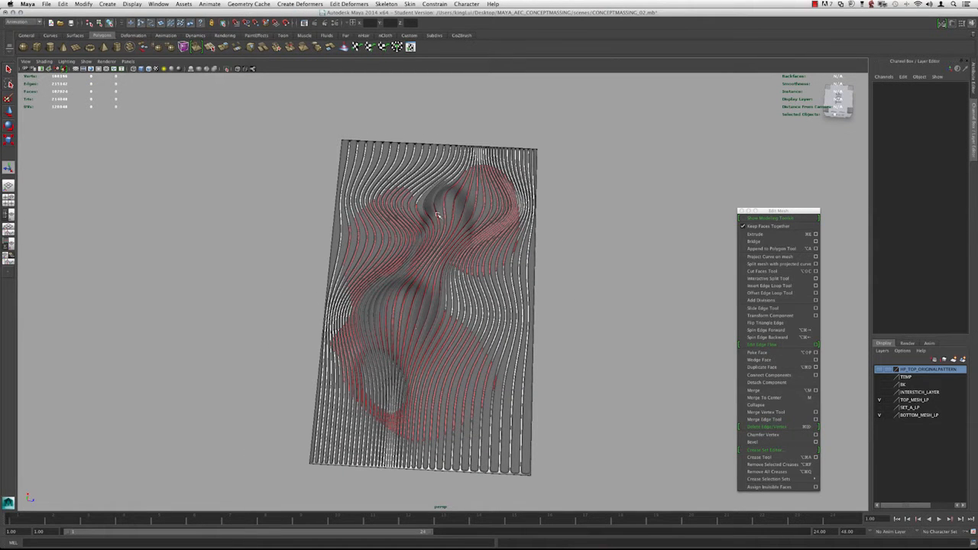
pyautogui.keyDown('alt'); pyautogui.moveTo(432, 238); pyautogui.dragTo(404, 279); pyautogui.keyUp('alt')
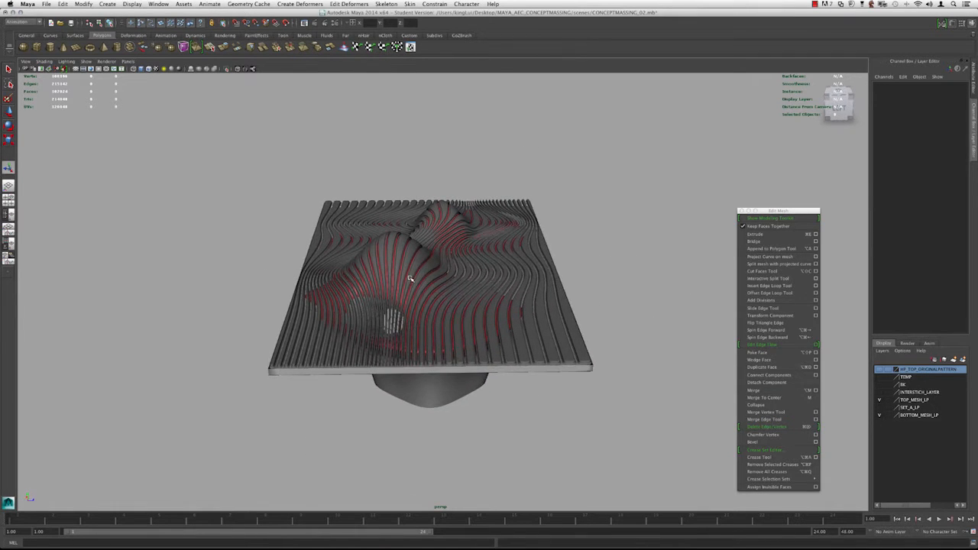
pyautogui.click(450, 281)
pyautogui.keyDown('alt'); pyautogui.moveTo(560, 315); pyautogui.dragTo(454, 371); pyautogui.keyUp('alt')
pyautogui.click(457, 374)
pyautogui.hotkey('ctrl', 'h')
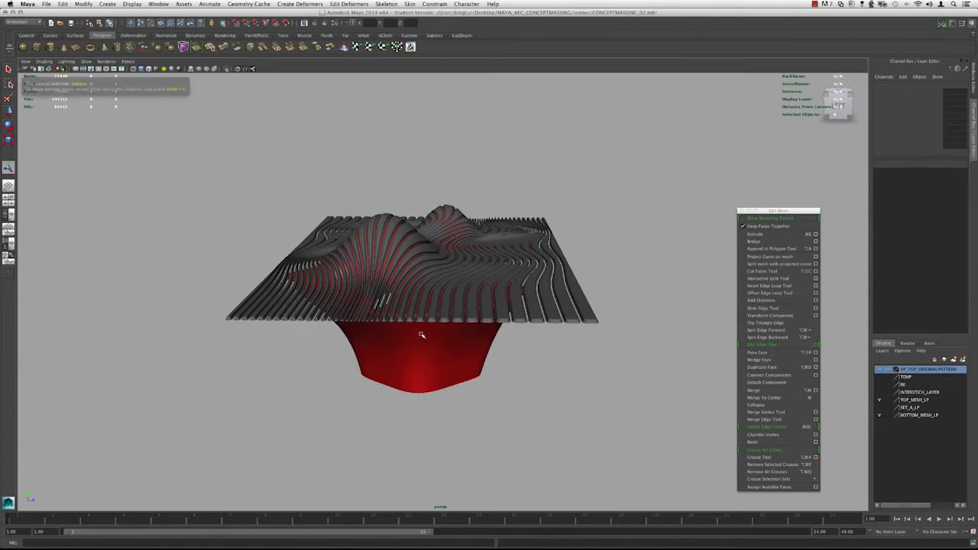
# - Isolate all the strips and try combining them into a single mesh, undoing the combine
pyautogui.moveTo(207, 141); pyautogui.dragTo(627, 344)
pyautogui.keyDown('alt'); pyautogui.moveTo(250, 189); pyautogui.dragTo(270, 223); pyautogui.keyUp('alt')
pyautogui.hotkey('alt', 'shift', 'd')
pyautogui.press('g')
pyautogui.hotkey('ctrl', 'z')
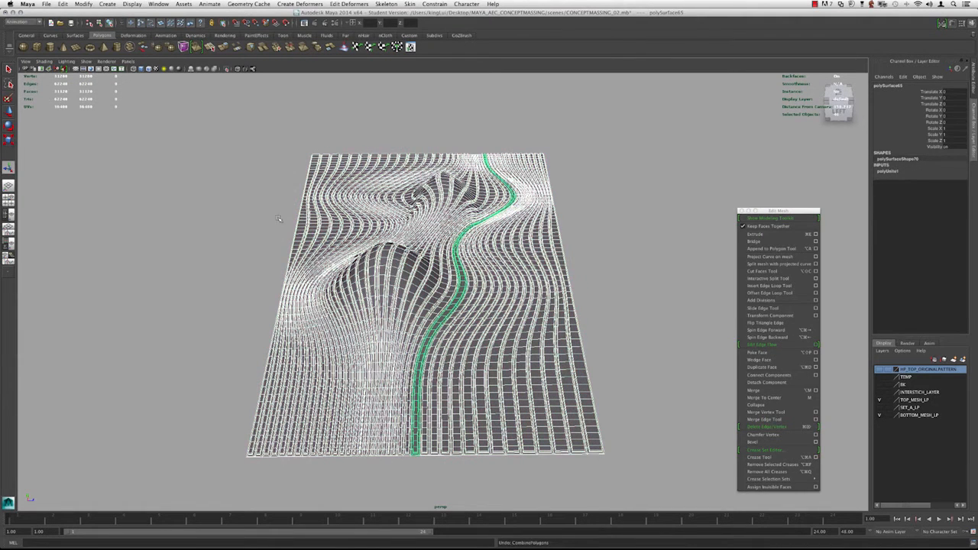
# - Combine all the selected strips into a single mesh
pyautogui.press('space')
pyautogui.click(212, 244)
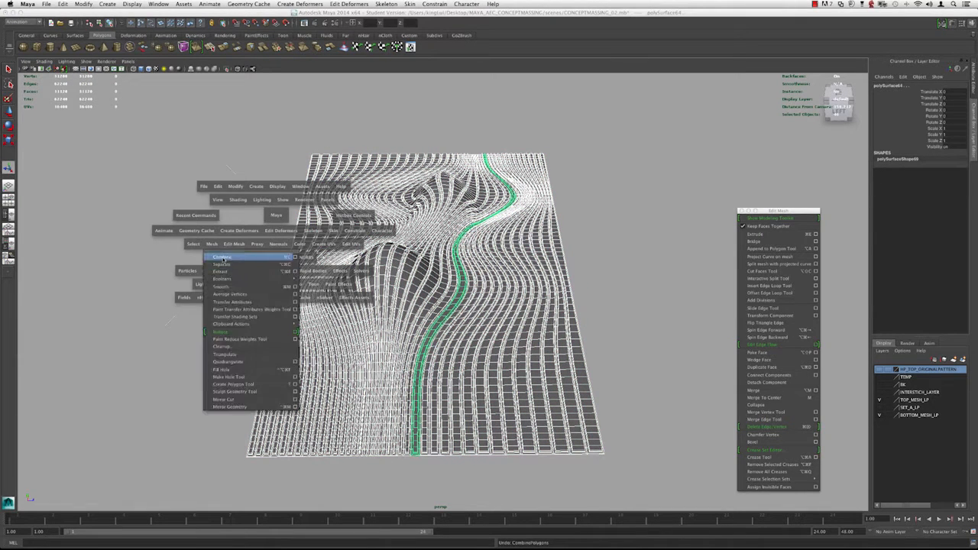
pyautogui.click(222, 258)
# - Turn on smooth preview for the combined strip mesh and clear the selection
pyautogui.keyDown('alt'); pyautogui.moveTo(337, 258); pyautogui.dragTo(296, 252); pyautogui.keyUp('alt')
pyautogui.press('3')
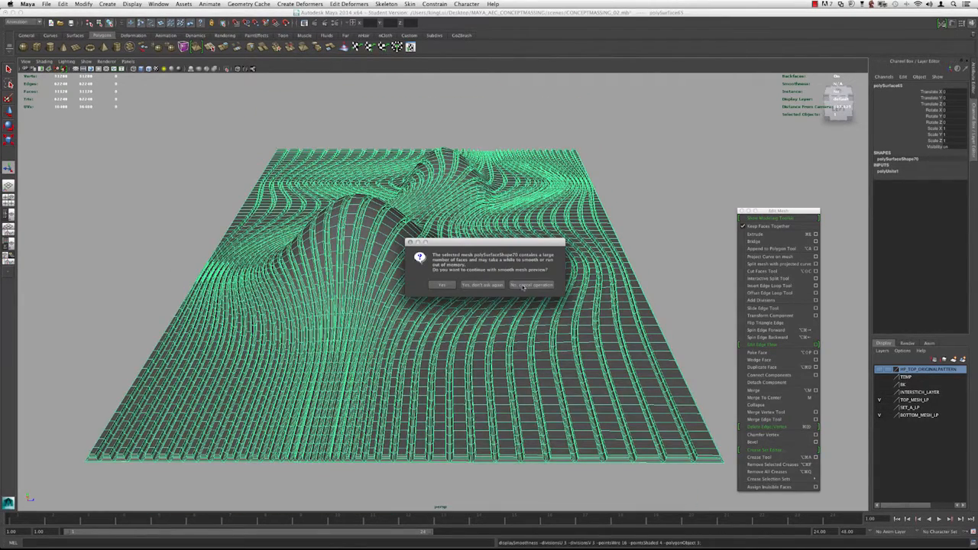
pyautogui.click(517, 286)
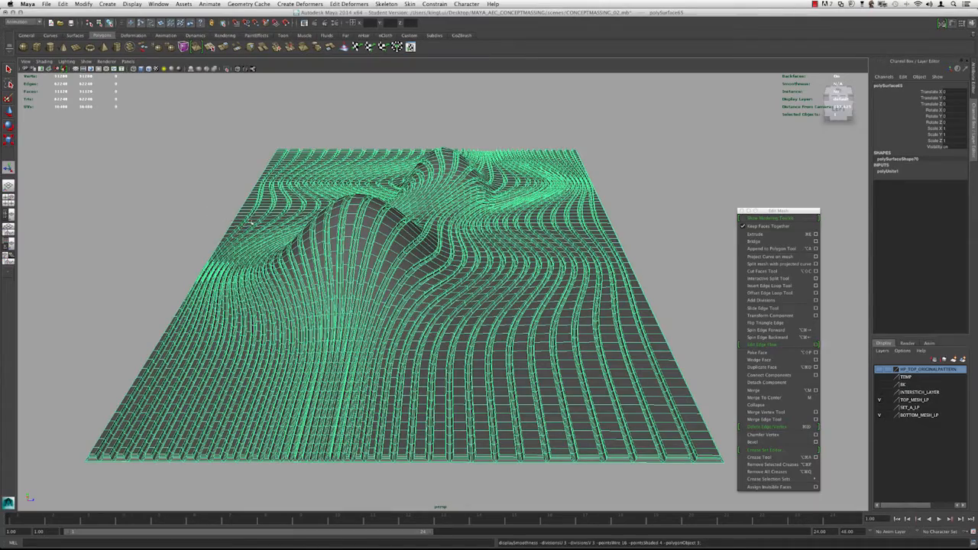
pyautogui.press('3')
pyautogui.keyDown('alt'); pyautogui.moveTo(255, 226); pyautogui.dragTo(249, 231); pyautogui.keyUp('alt')
pyautogui.click(211, 205)
pyautogui.click(449, 308)
pyautogui.keyDown('alt'); pyautogui.moveTo(341, 241); pyautogui.dragTo(320, 263); pyautogui.keyUp('alt')
pyautogui.click(320, 262)
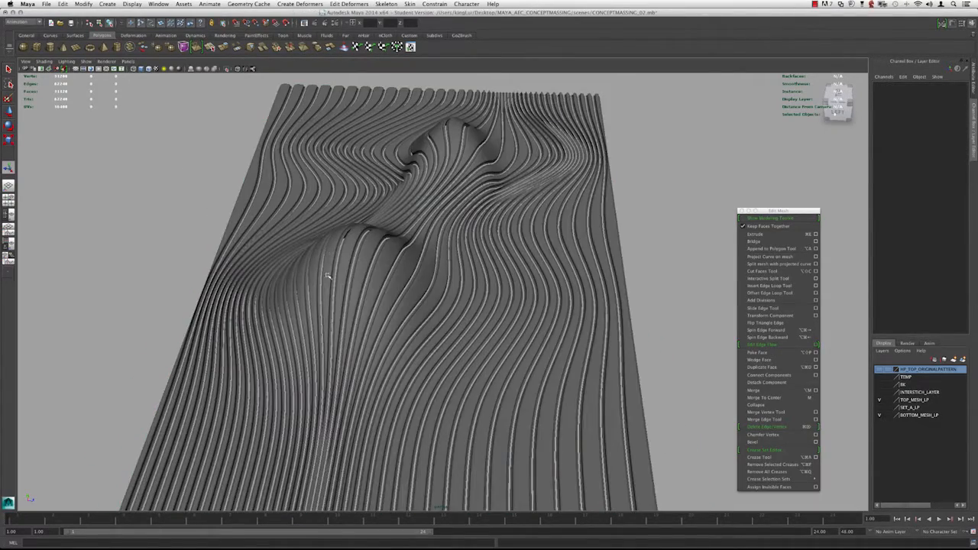
# - Return the strip mesh to its unsmoothed display and merge its vertices
pyautogui.keyDown('alt'); pyautogui.moveTo(383, 283); pyautogui.dragTo(562, 348, button='right'); pyautogui.keyUp('alt')
pyautogui.click(328, 267)
pyautogui.press('1')
pyautogui.press('f')
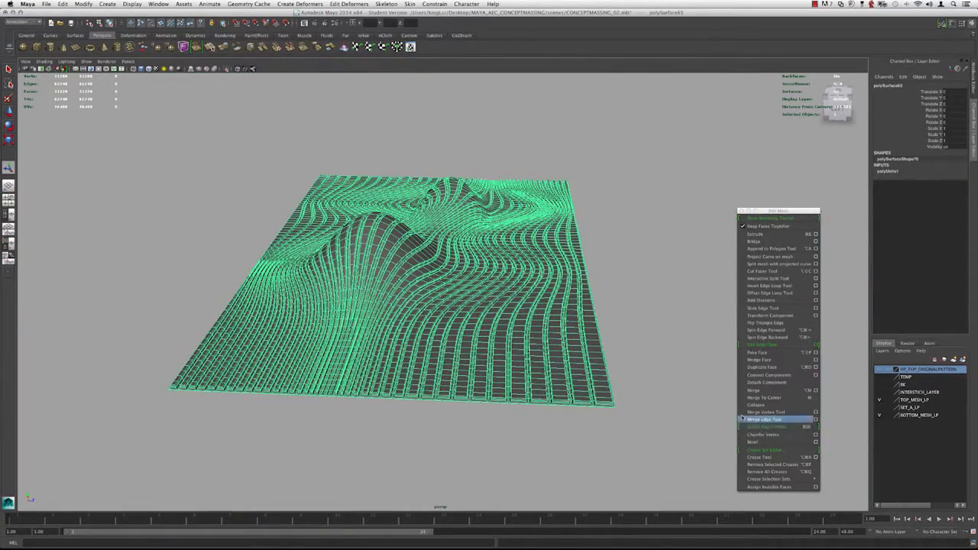
pyautogui.scroll(2, 526, 337)
pyautogui.moveTo(502, 332); pyautogui.dragTo(550, 316, button='right')
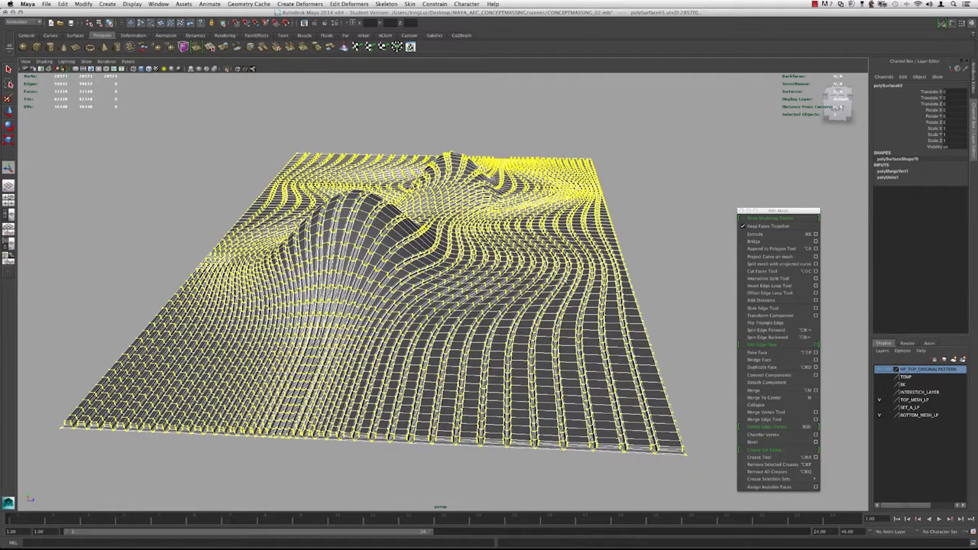
# - Conform the merged strip mesh's normals, turn on its smooth preview and deselect it
pyautogui.press('space')
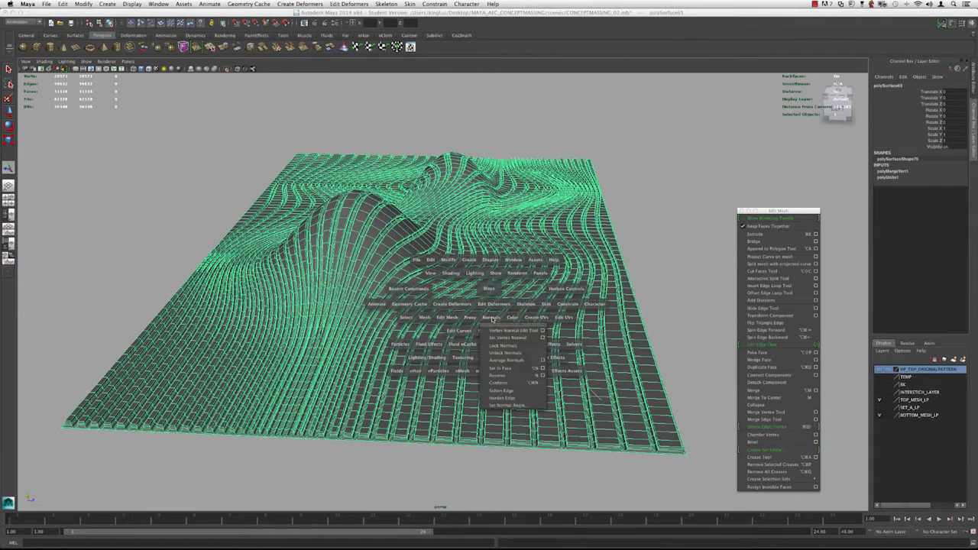
pyautogui.click(506, 383)
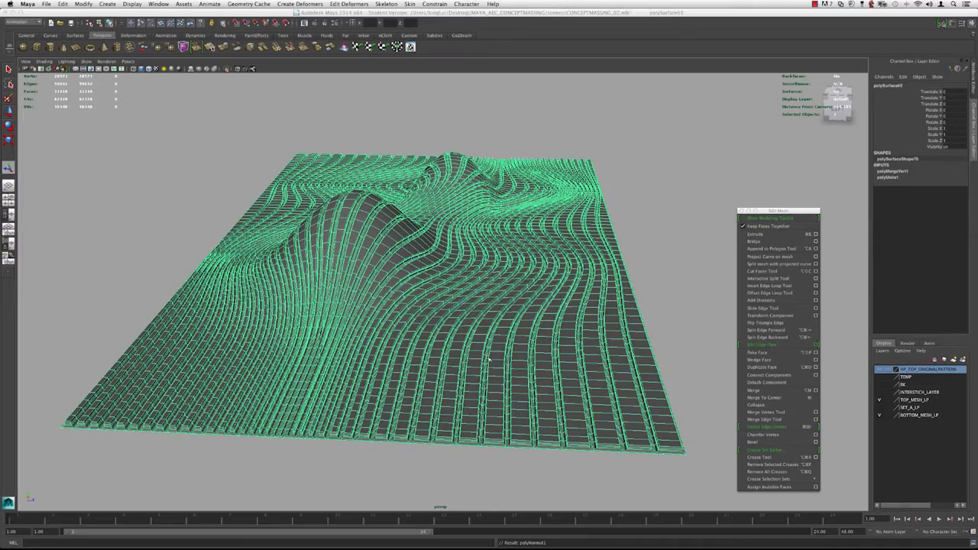
pyautogui.moveTo(410, 329)
pyautogui.keyDown('alt'); pyautogui.mouseDown()
pyautogui.moveTo(408, 317)
pyautogui.moveTo(585, 218)
pyautogui.mouseUp(); pyautogui.keyUp('alt')
pyautogui.press('3')
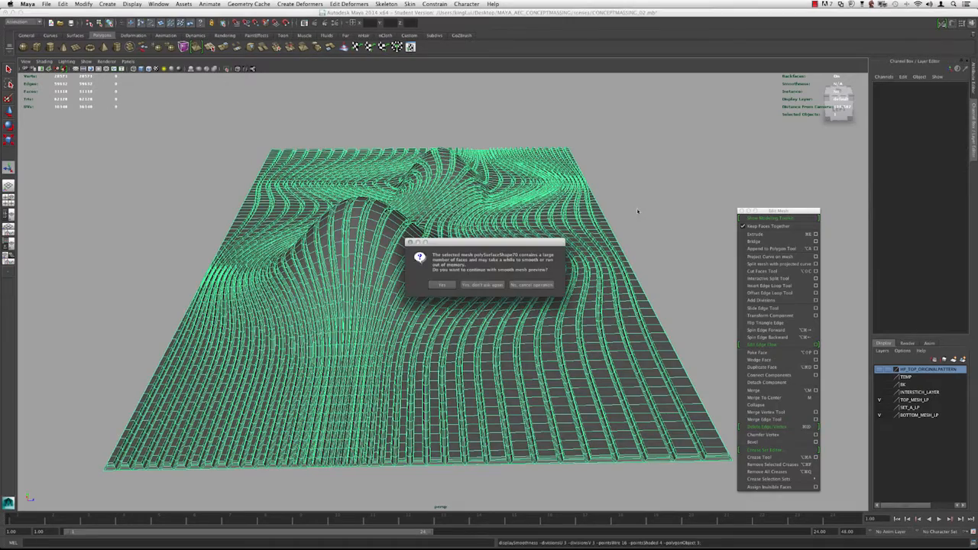
pyautogui.click(437, 285)
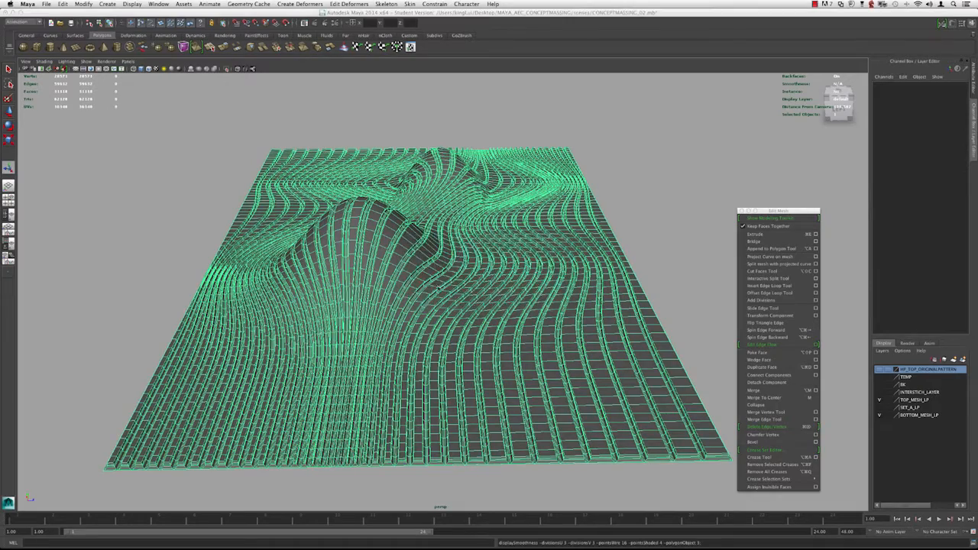
pyautogui.click(420, 281)
pyautogui.click(204, 188)
# - Turn off the strip mesh's smooth preview and undo its normals change and vertex merge
pyautogui.keyDown('alt'); pyautogui.moveTo(204, 188); pyautogui.dragTo(275, 191); pyautogui.keyUp('alt')
pyautogui.keyDown('alt'); pyautogui.moveTo(275, 191); pyautogui.dragTo(344, 283, button='right'); pyautogui.keyUp('alt')
pyautogui.moveTo(344, 283)
pyautogui.keyDown('alt'); pyautogui.mouseDown()
pyautogui.moveTo(349, 295)
pyautogui.moveTo(373, 255)
pyautogui.moveTo(356, 279)
pyautogui.mouseUp(); pyautogui.keyUp('alt')
pyautogui.keyDown('alt'); pyautogui.moveTo(356, 280); pyautogui.dragTo(397, 376, button='right'); pyautogui.keyUp('alt')
pyautogui.keyDown('alt'); pyautogui.moveTo(441, 285); pyautogui.dragTo(392, 331); pyautogui.keyUp('alt')
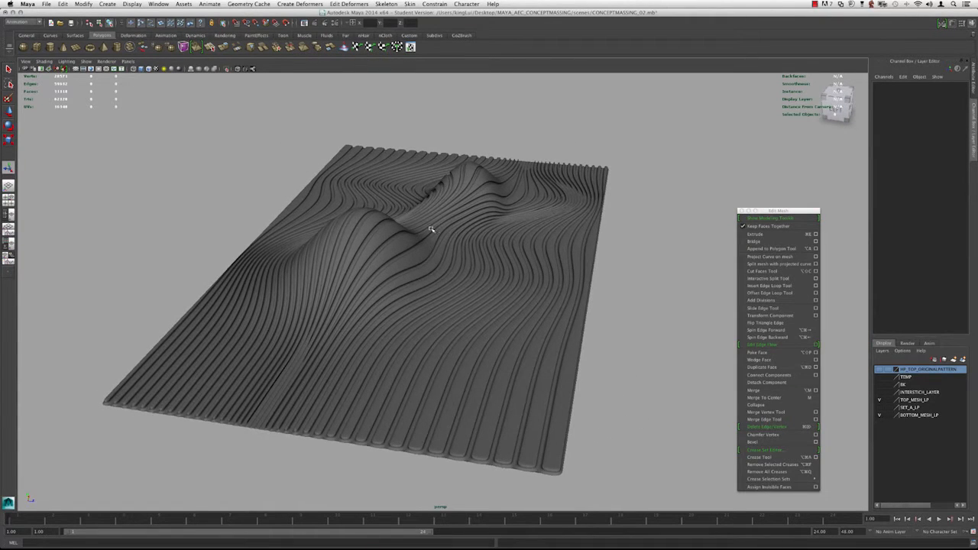
pyautogui.keyDown('alt'); pyautogui.moveTo(375, 223); pyautogui.dragTo(360, 277); pyautogui.keyUp('alt')
pyautogui.click(367, 272)
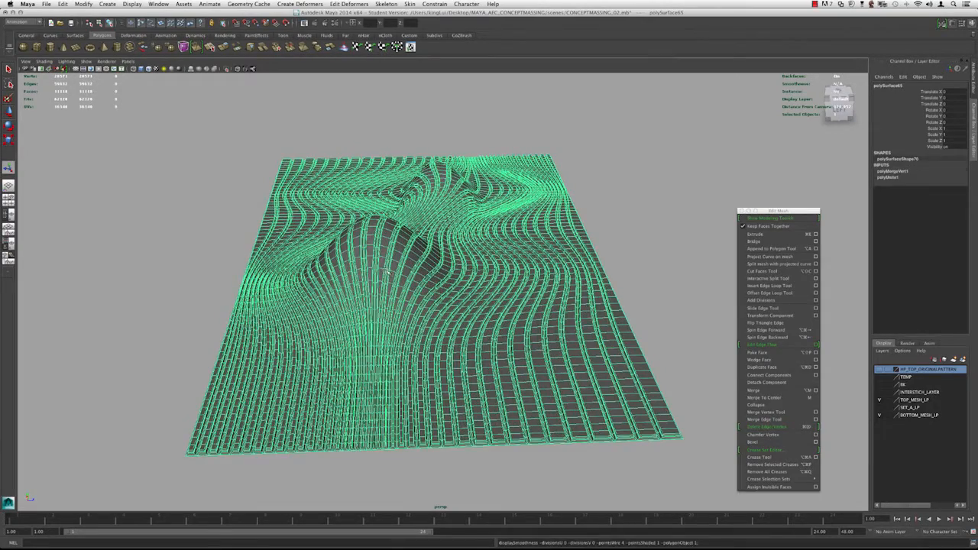
pyautogui.press('super+z')
pyautogui.scroll(3, 406, 267)
pyautogui.press('super+z')
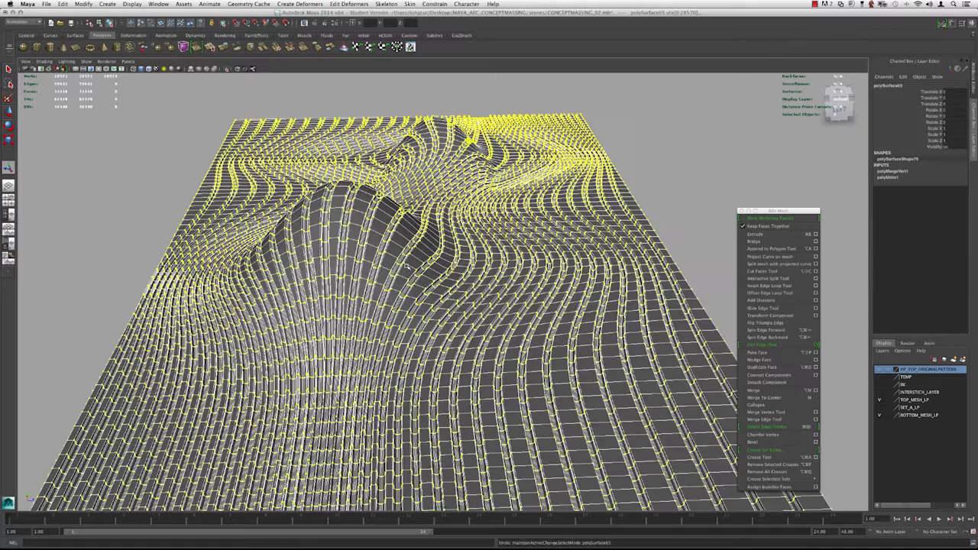
pyautogui.scroll(-3, 405, 267)
pyautogui.press('super+z')
# - Turn smooth preview back on for the unmerged strip mesh and deselect it
pyautogui.press('3')
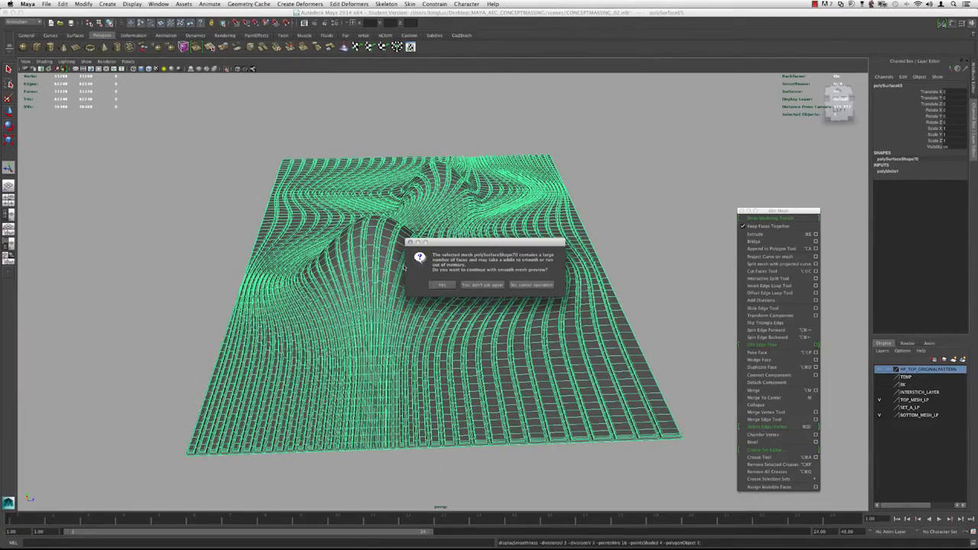
pyautogui.click(443, 286)
pyautogui.keyDown('alt'); pyautogui.moveTo(351, 271); pyautogui.dragTo(366, 314); pyautogui.keyUp('alt')
pyautogui.click(642, 199)
# - Bring back the hidden scene objects and isolate the central massing model with its raised strips
pyautogui.moveTo(559, 285)
pyautogui.keyDown('alt'); pyautogui.mouseDown()
pyautogui.moveTo(555, 299)
pyautogui.moveTo(551, 284)
pyautogui.mouseUp(); pyautogui.keyUp('alt')
pyautogui.hotkey('shift', 'i')
pyautogui.keyDown('alt'); pyautogui.moveTo(476, 273); pyautogui.dragTo(458, 229); pyautogui.keyUp('alt')
pyautogui.keyDown('alt'); pyautogui.moveTo(459, 229); pyautogui.dragTo(282, 192, button='right'); pyautogui.keyUp('alt')
pyautogui.keyDown('alt'); pyautogui.moveTo(282, 192); pyautogui.dragTo(352, 200); pyautogui.keyUp('alt')
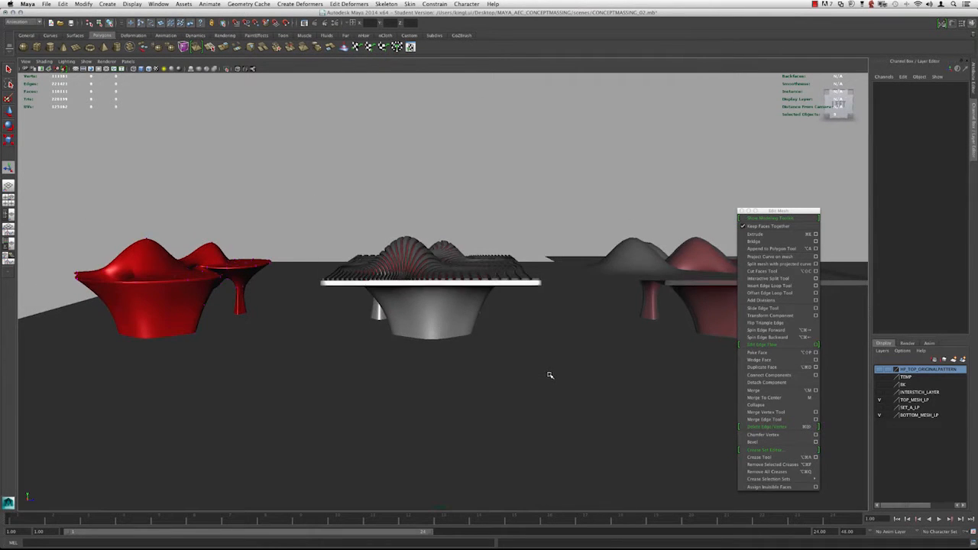
pyautogui.moveTo(549, 376); pyautogui.dragTo(549, 375)
pyautogui.hotkey('alt', 'h')
# - Hide the NEWPATTERN2 surface beside the central model and inspect the massing from all sides
pyautogui.click(471, 207)
pyautogui.click(626, 254)
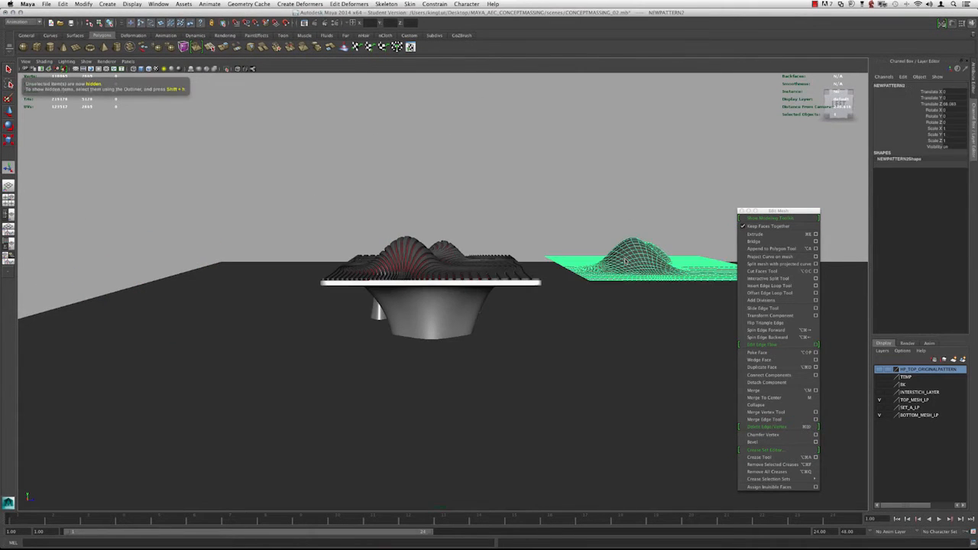
pyautogui.press('Delete')
pyautogui.keyDown('alt'); pyautogui.moveTo(390, 267); pyautogui.dragTo(428, 288, button='right'); pyautogui.keyUp('alt')
pyautogui.keyDown('alt'); pyautogui.moveTo(428, 288); pyautogui.dragTo(257, 300); pyautogui.keyUp('alt')
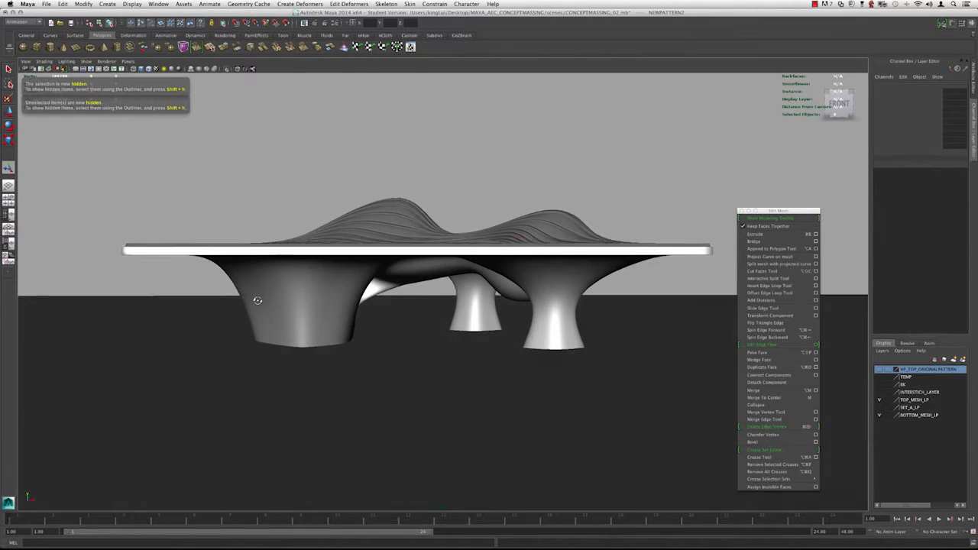
pyautogui.keyDown('alt'); pyautogui.moveTo(333, 299); pyautogui.dragTo(332, 274); pyautogui.keyUp('alt')
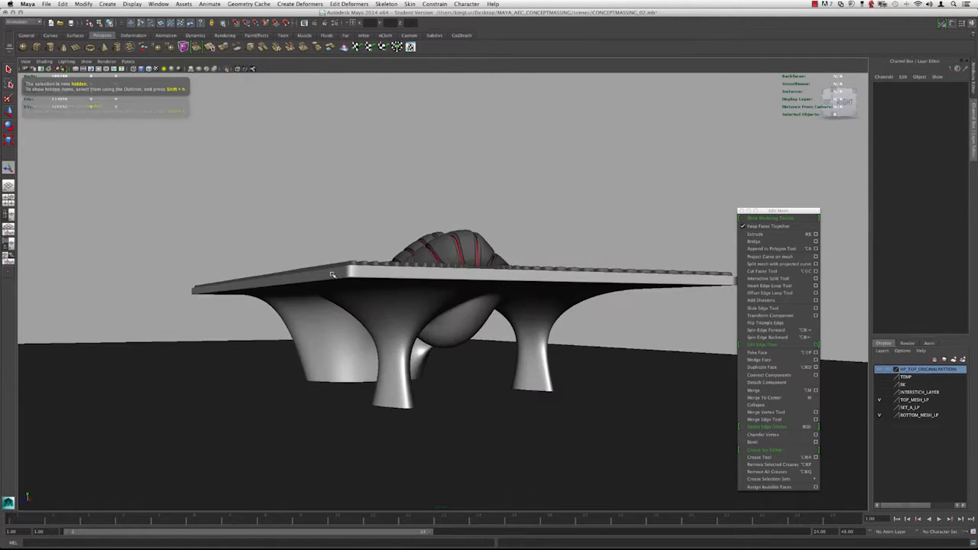
pyautogui.keyDown('alt'); pyautogui.moveTo(262, 278); pyautogui.dragTo(407, 312); pyautogui.keyUp('alt')
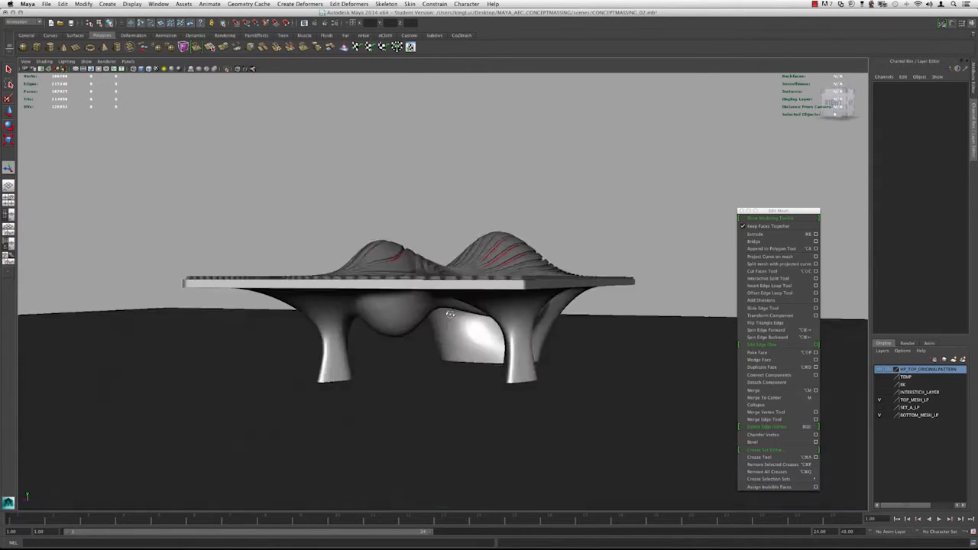
# - Undo the recent visibility changes in the scene
pyautogui.press('z')
pyautogui.press('z')
pyautogui.press('z')
pyautogui.press('z')
pyautogui.press('z')
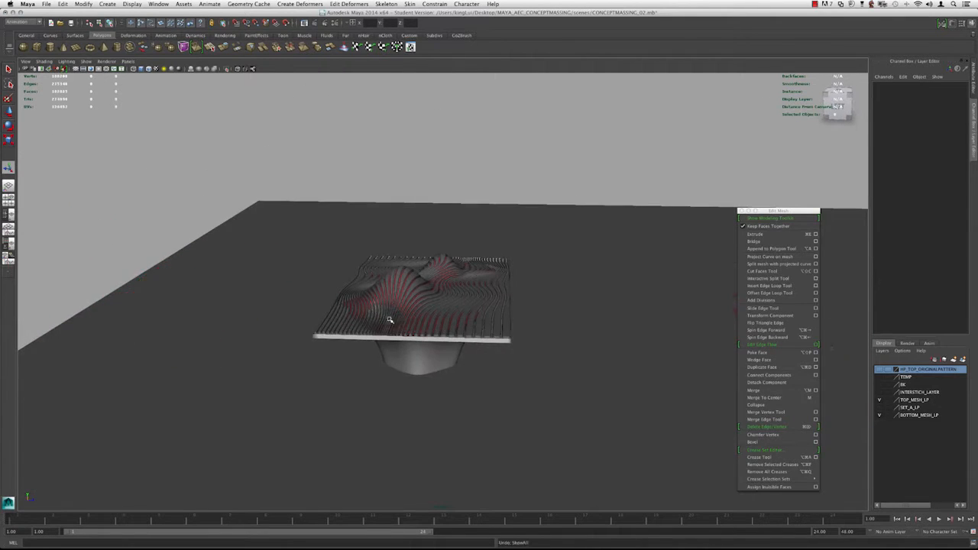
# - Hide the strip mesh to expose the red massing surface beneath it
pyautogui.keyDown('alt'); pyautogui.moveTo(389, 319); pyautogui.dragTo(443, 336); pyautogui.keyUp('alt')
pyautogui.click(411, 282)
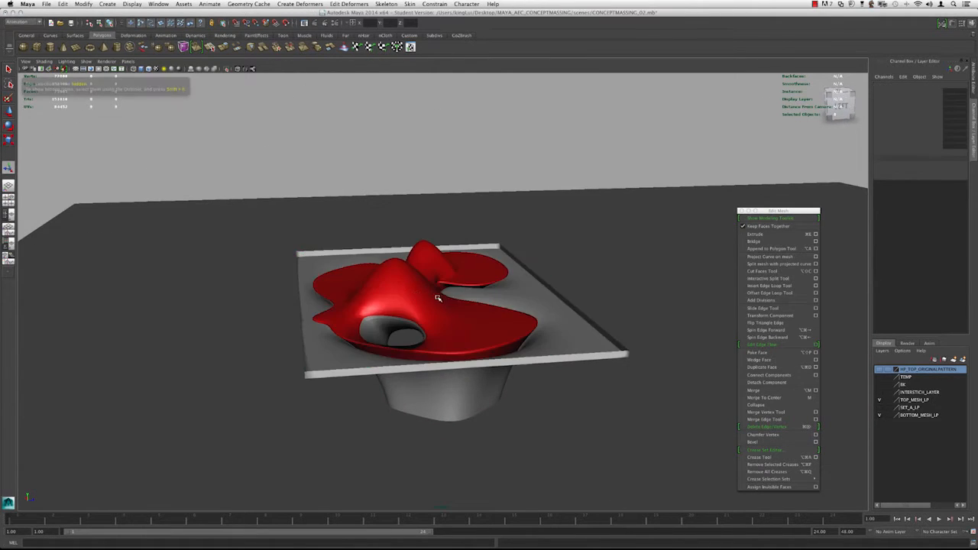
pyautogui.keyDown('alt'); pyautogui.moveTo(438, 298); pyautogui.dragTo(295, 240); pyautogui.keyUp('alt')
pyautogui.hotkey('ctrl', 'h')
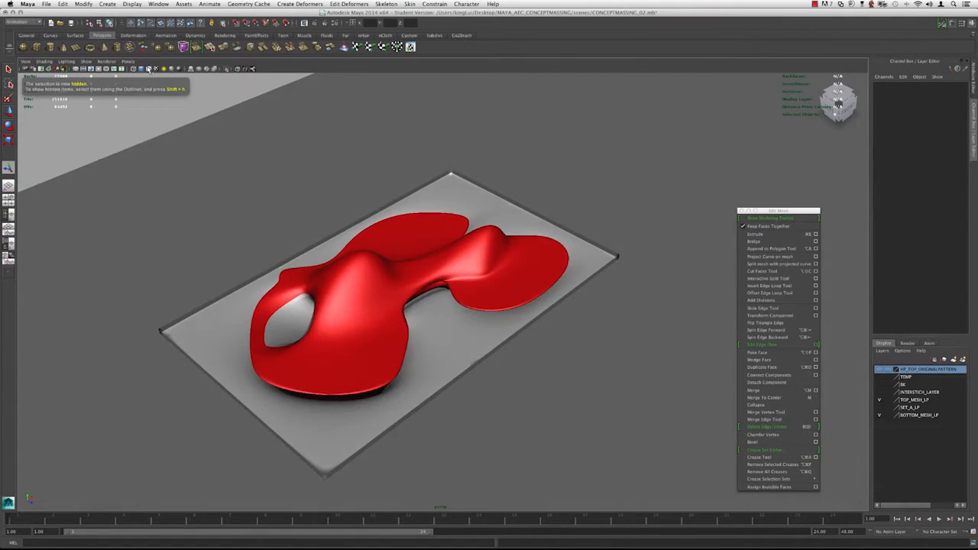
# - Turn on wireframe over the shaded display and isolate the central massing model with its top surface
pyautogui.click(150, 69)
pyautogui.moveTo(273, 207)
pyautogui.keyDown('alt'); pyautogui.mouseDown()
pyautogui.moveTo(358, 198)
pyautogui.moveTo(404, 229)
pyautogui.moveTo(435, 228)
pyautogui.moveTo(334, 191)
pyautogui.mouseUp(); pyautogui.keyUp('alt')
pyautogui.moveTo(644, 416); pyautogui.dragTo(644, 417)
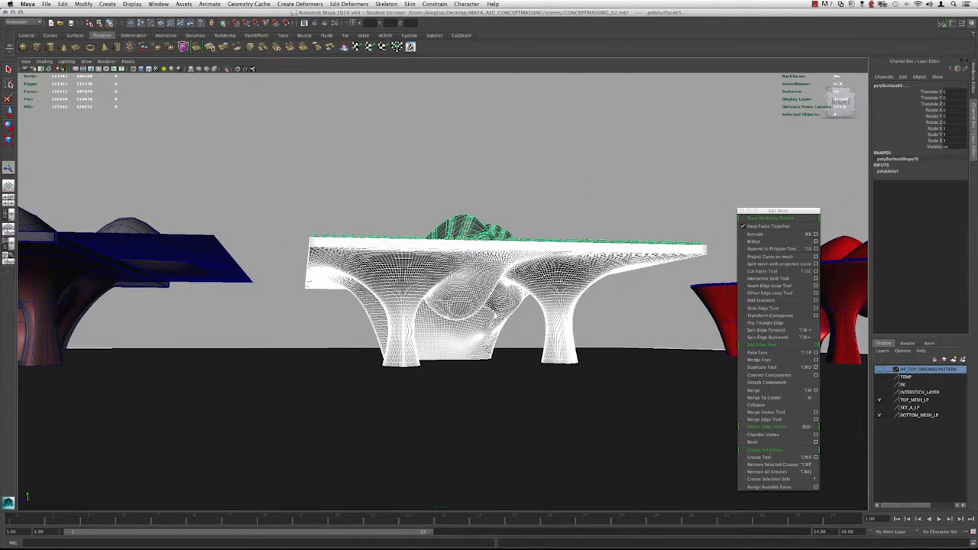
pyautogui.hotkey('alt', 'h')
pyautogui.keyDown('alt'); pyautogui.moveTo(383, 197); pyautogui.dragTo(313, 208); pyautogui.keyUp('alt')
pyautogui.keyDown('alt'); pyautogui.moveTo(333, 242); pyautogui.dragTo(309, 246); pyautogui.keyUp('alt')
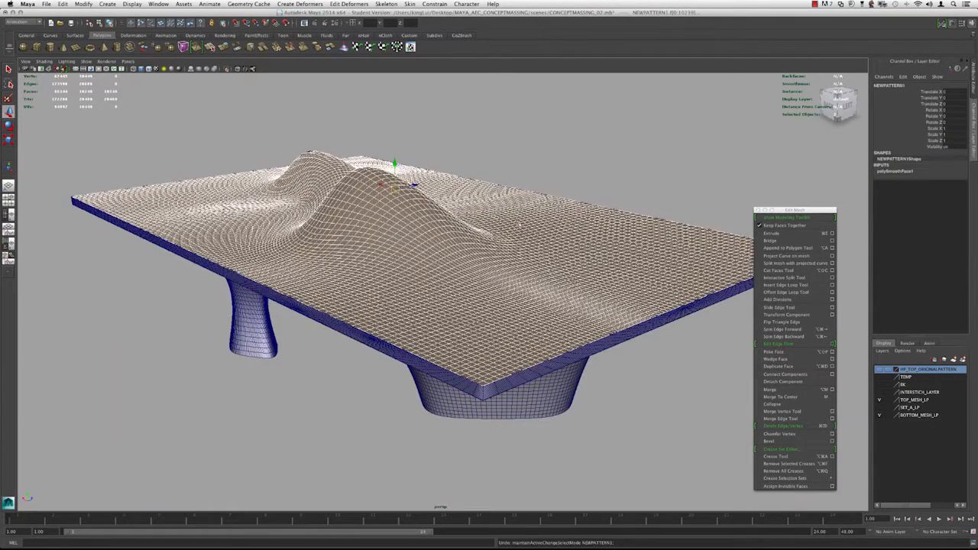
# - Hide the NEWPATTERN1 top surface and the slab beneath it to examine the red massing mesh alone
pyautogui.click(534, 155)
pyautogui.keyDown('alt'); pyautogui.moveTo(533, 155); pyautogui.dragTo(454, 210, button='right'); pyautogui.keyUp('alt')
pyautogui.keyDown('alt'); pyautogui.moveTo(453, 211); pyautogui.dragTo(413, 260); pyautogui.keyUp('alt')
pyautogui.click(457, 223)
pyautogui.hotkey('ctrl', 'h')
pyautogui.click(500, 234)
pyautogui.hotkey('ctrl', 'h')
pyautogui.keyDown('alt'); pyautogui.moveTo(501, 234); pyautogui.dragTo(504, 254); pyautogui.keyUp('alt')
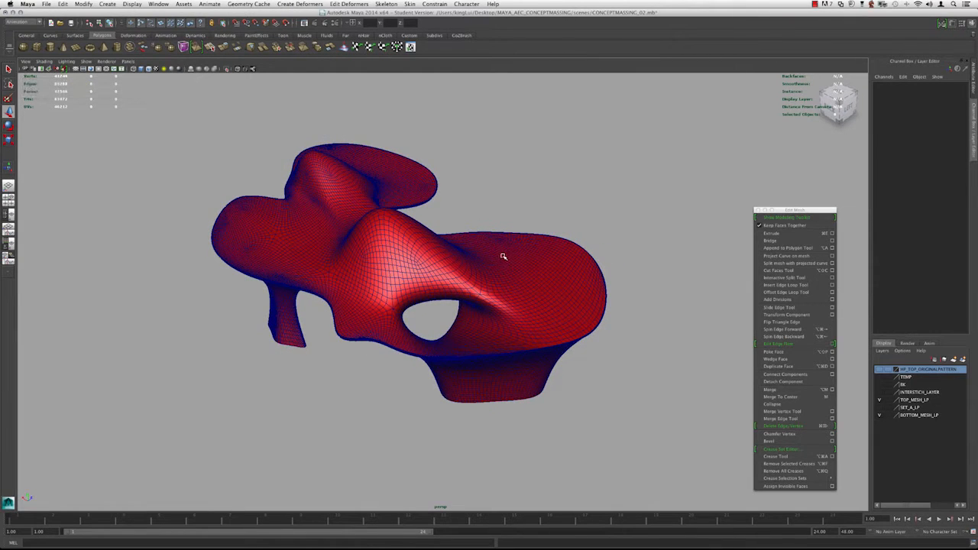
pyautogui.keyDown('alt'); pyautogui.moveTo(513, 248); pyautogui.dragTo(426, 220); pyautogui.keyUp('alt')
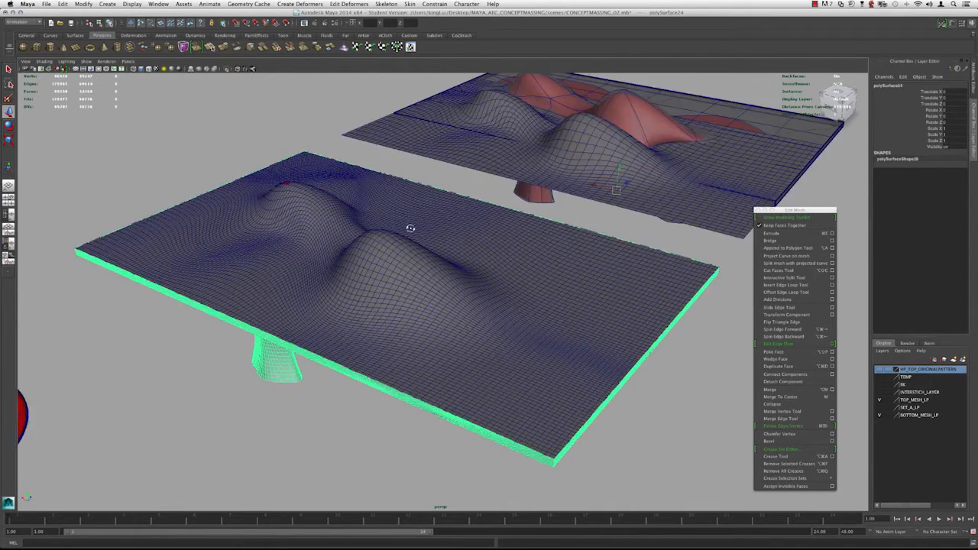
# - Bring back the last hidden objects and hide the spare pattern surface overlapping the low-poly model
pyautogui.moveTo(410, 228)
pyautogui.keyDown('alt'); pyautogui.mouseDown()
pyautogui.moveTo(362, 220)
pyautogui.moveTo(425, 212)
pyautogui.moveTo(423, 221)
pyautogui.mouseUp(); pyautogui.keyUp('alt')
pyautogui.hotkey('ctrl', 'shift', 'h')
pyautogui.keyDown('alt'); pyautogui.moveTo(424, 221); pyautogui.dragTo(153, 238, button='right'); pyautogui.keyUp('alt')
pyautogui.keyDown('alt'); pyautogui.moveTo(228, 300); pyautogui.dragTo(288, 280, button='middle'); pyautogui.keyUp('alt')
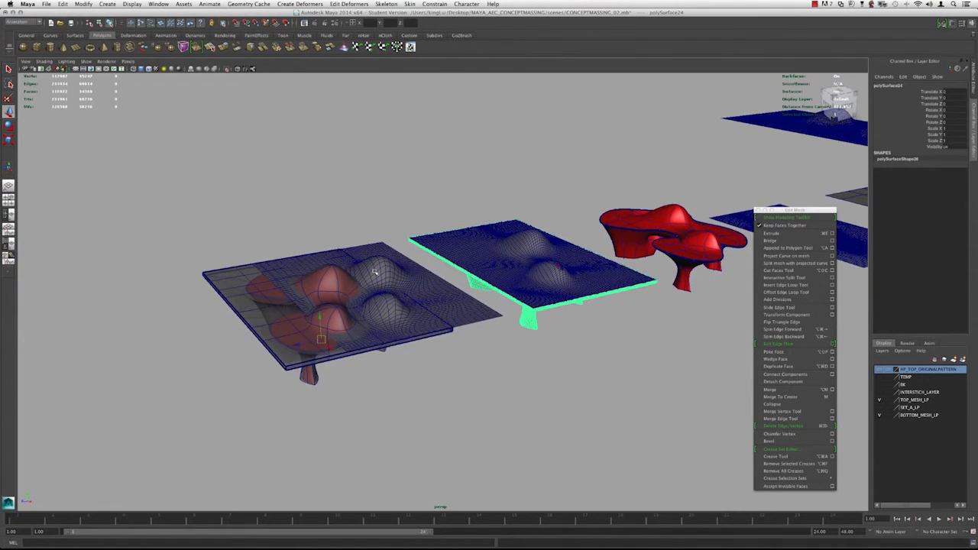
pyautogui.hotkey('ctrl', 'h')
# - Isolate the central massing model with its slab and top surface for a final look
pyautogui.keyDown('alt'); pyautogui.moveTo(463, 271); pyautogui.dragTo(390, 267); pyautogui.keyUp('alt')
pyautogui.moveTo(597, 359); pyautogui.dragTo(618, 373)
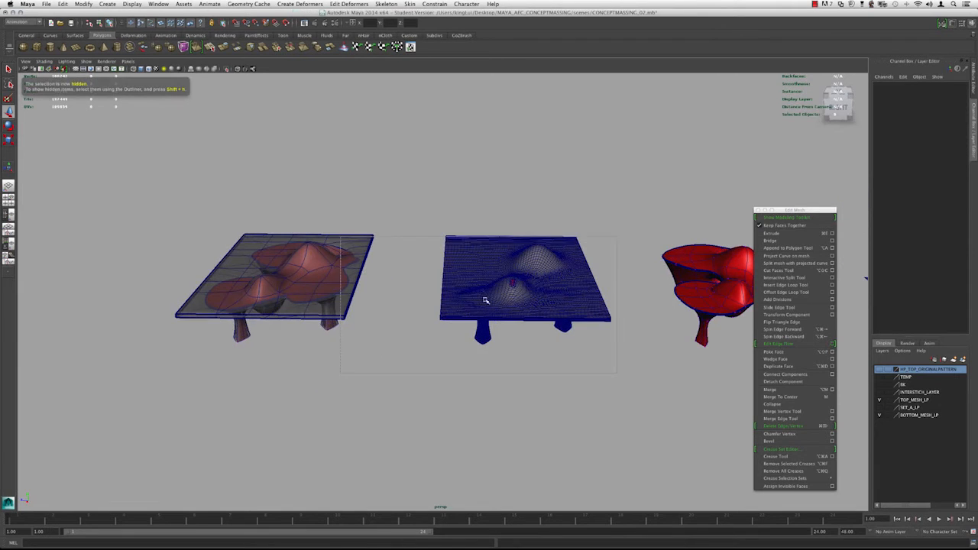
pyautogui.hotkey('alt', 'h')
pyautogui.keyDown('alt'); pyautogui.moveTo(328, 210); pyautogui.dragTo(405, 286, button='right'); pyautogui.keyUp('alt')
pyautogui.keyDown('alt'); pyautogui.moveTo(405, 286); pyautogui.dragTo(367, 256); pyautogui.keyUp('alt')
pyautogui.keyDown('alt'); pyautogui.moveTo(367, 256); pyautogui.dragTo(328, 245, button='right'); pyautogui.keyUp('alt')
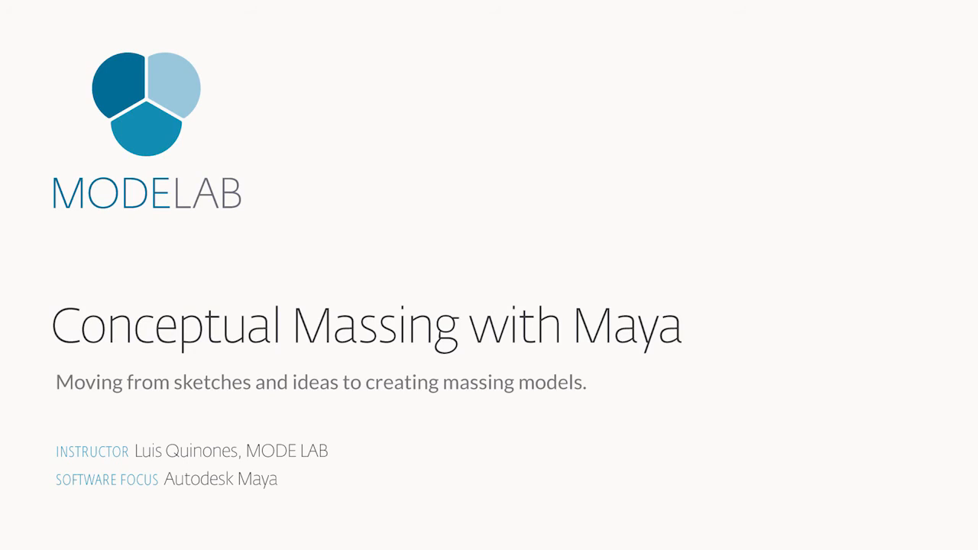